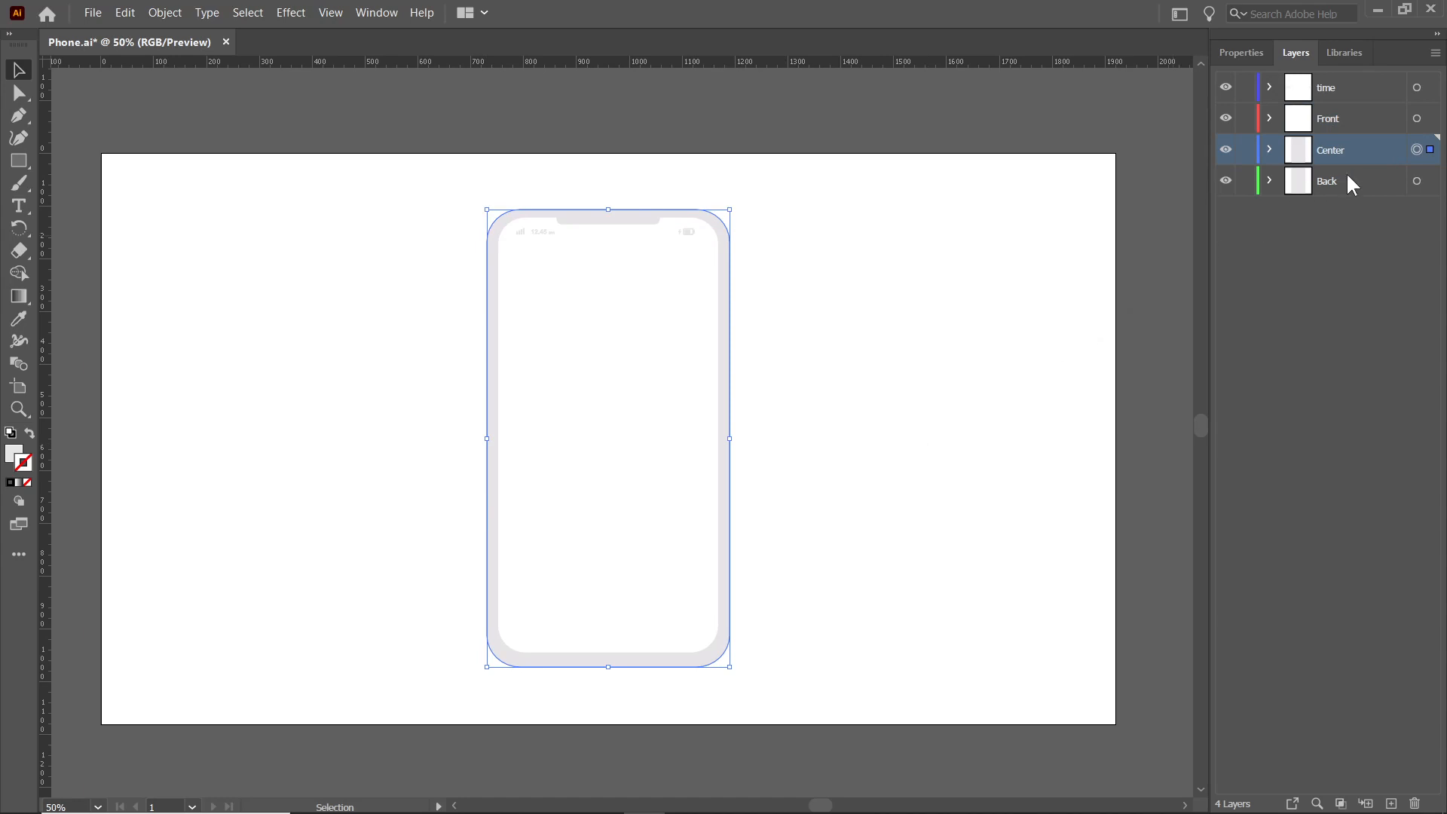
left_click(1381, 150)
left_click(1355, 180)
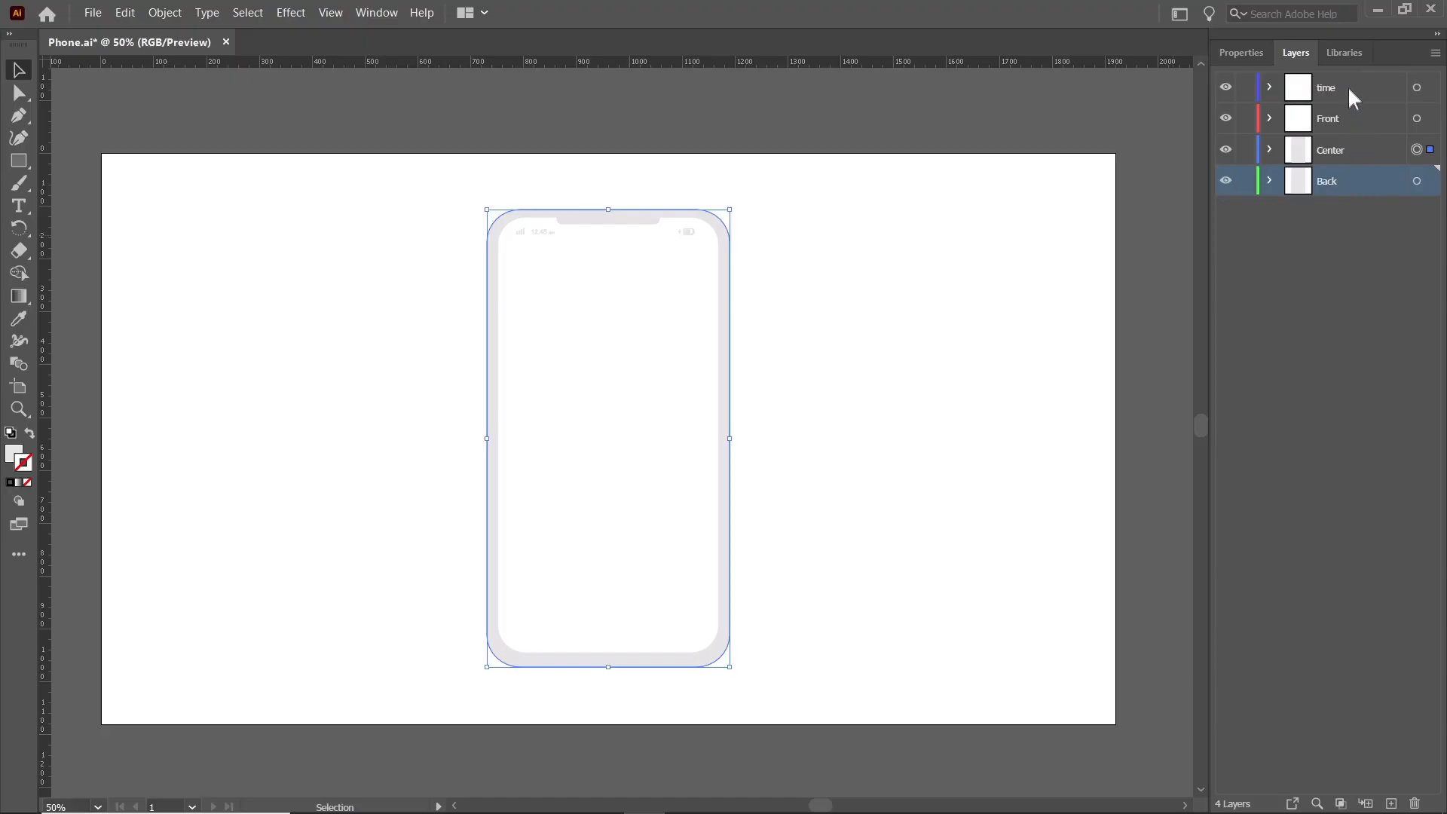
left_click(1332, 232)
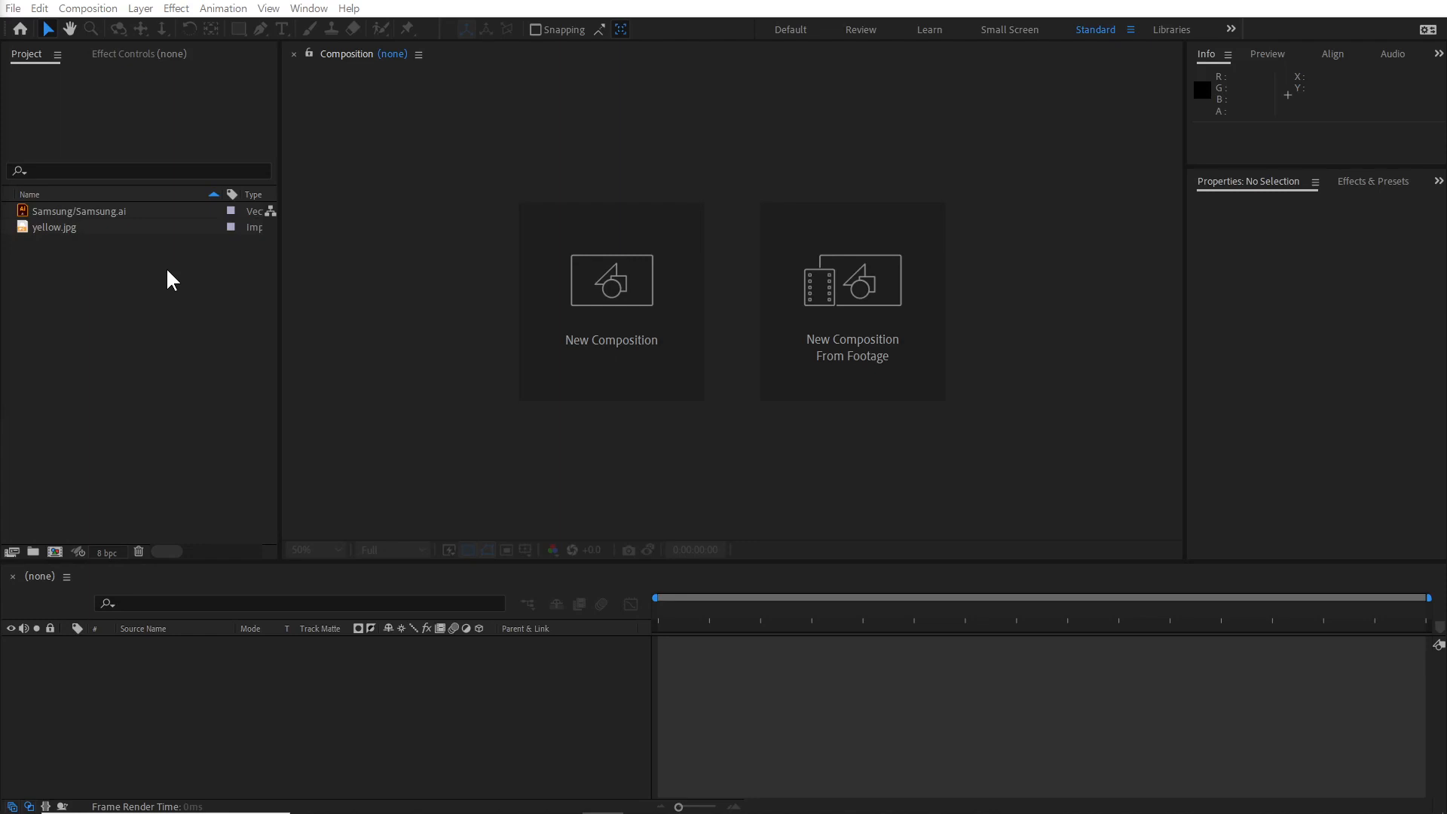
left_click(66, 228)
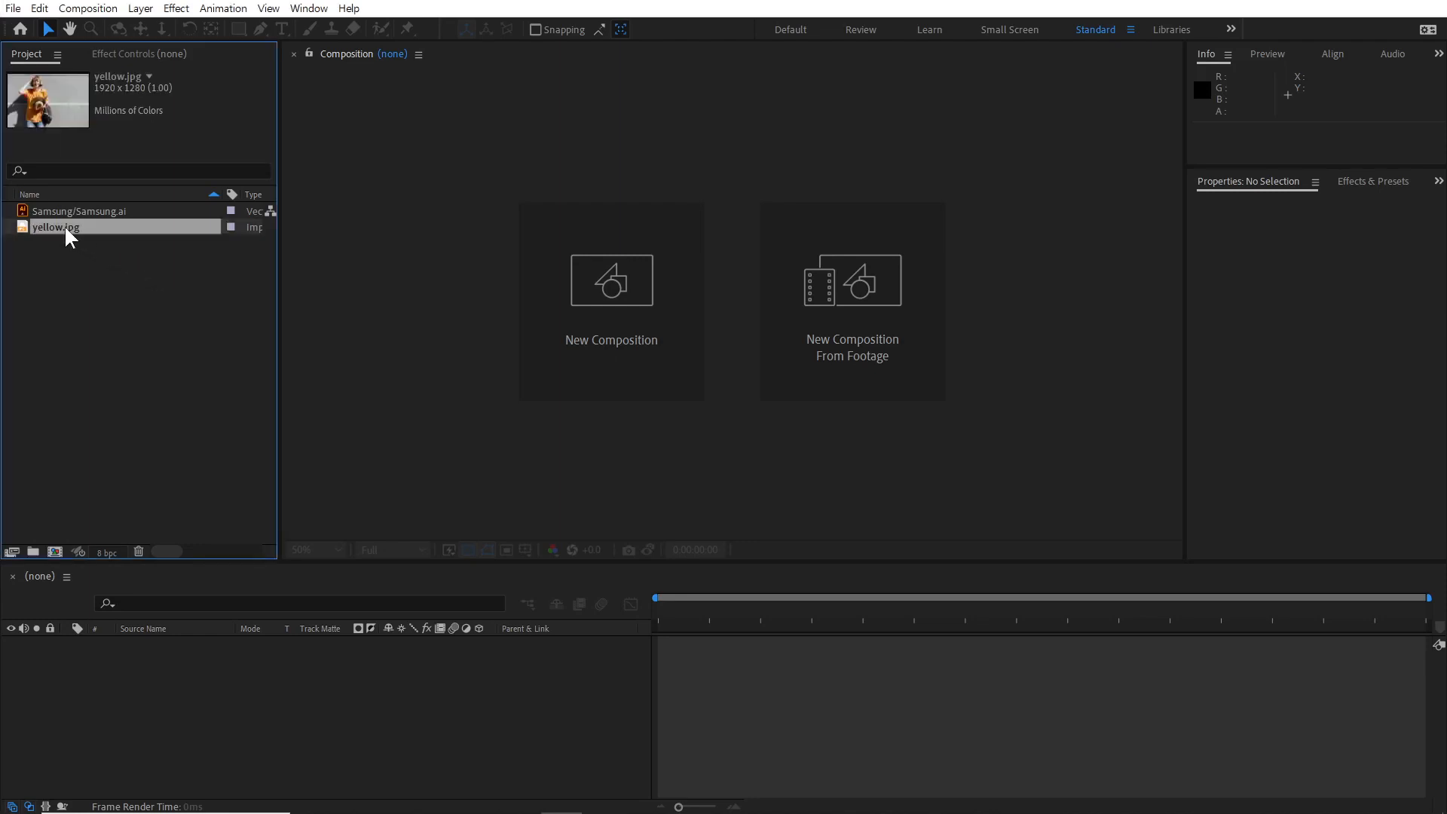
left_click(73, 212)
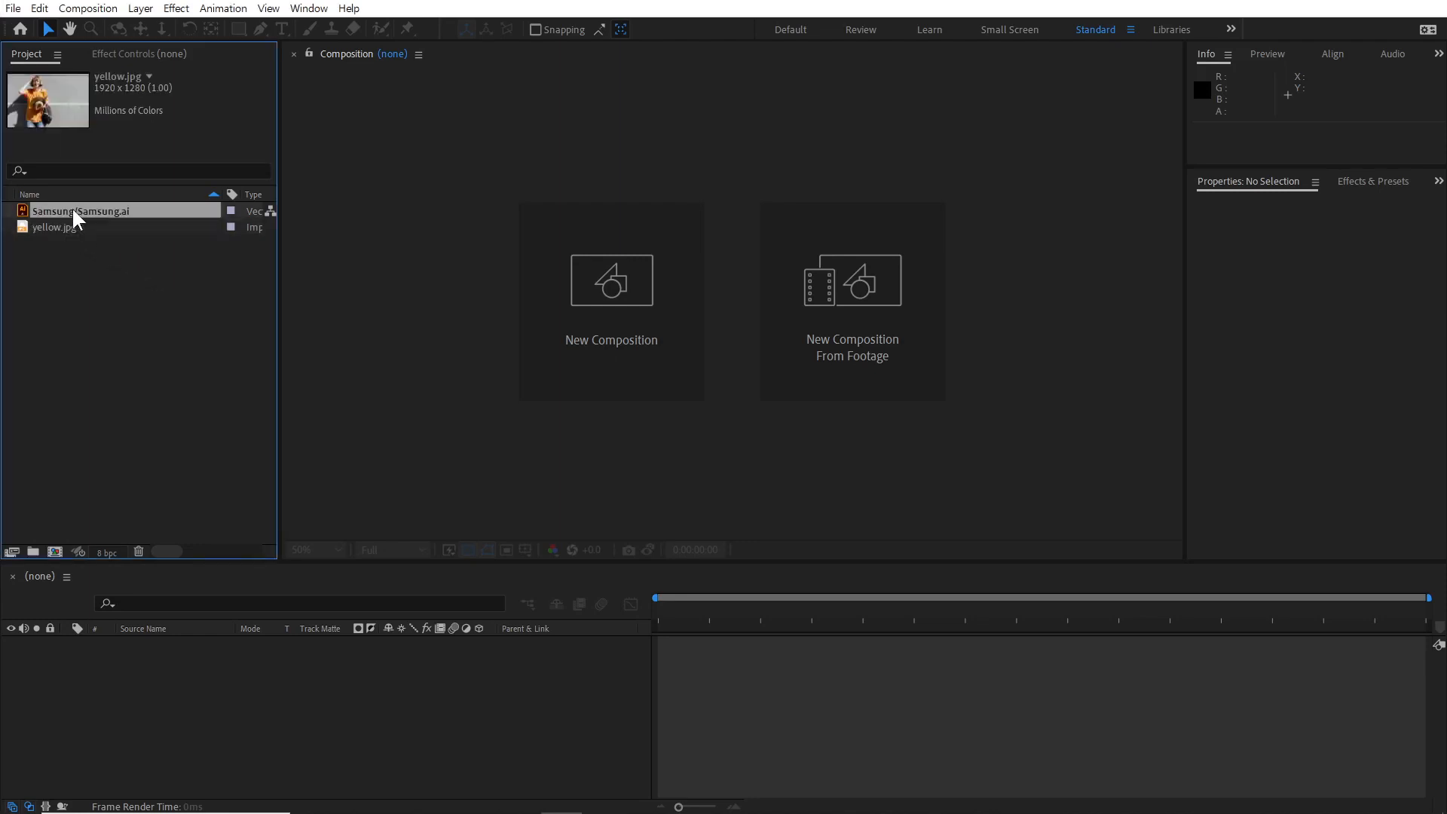
left_click(108, 327)
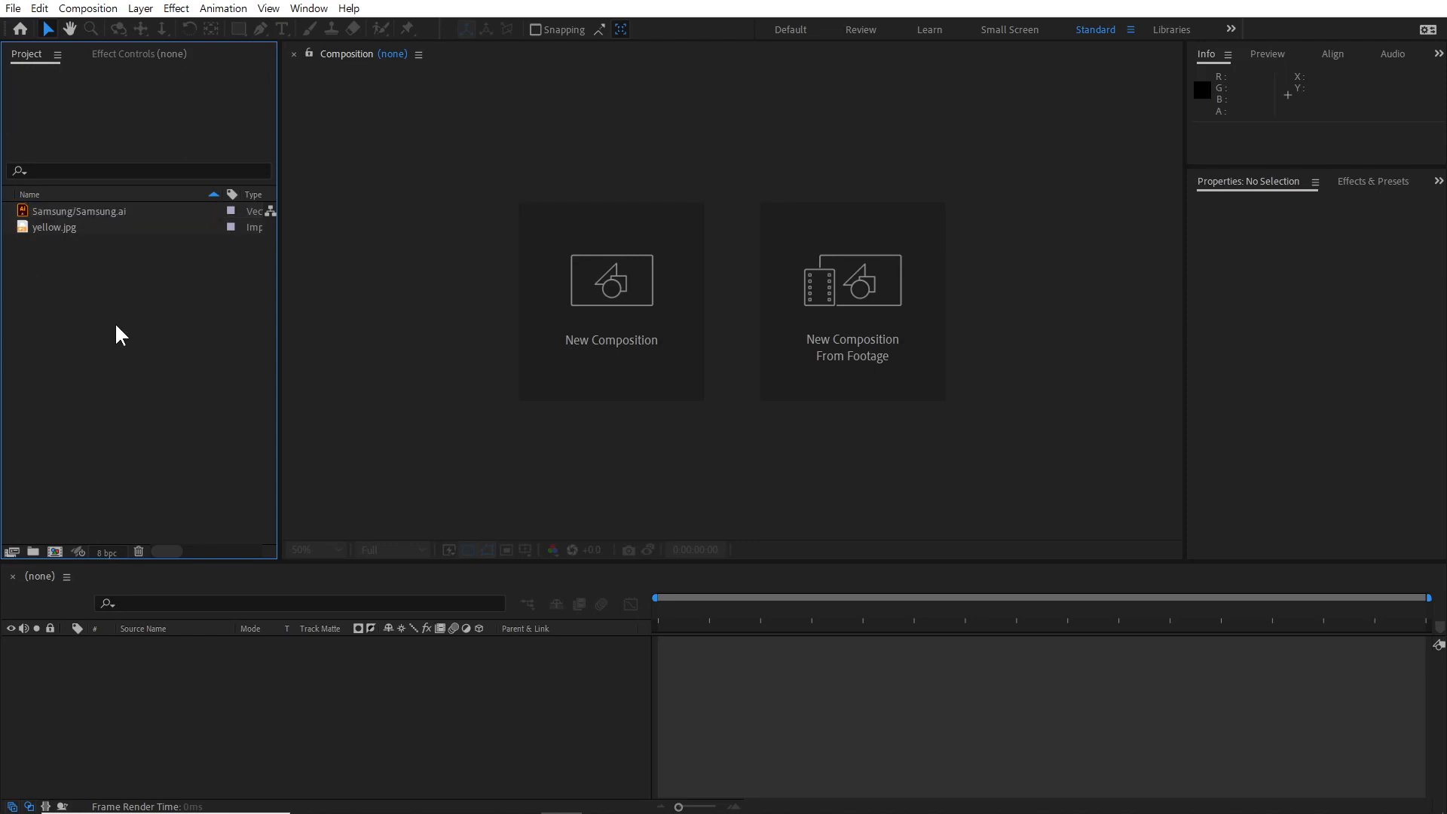
Step: Import Phone.ai into After Effects as Composition - Retain Layer Sizes and open the resulting Phone composition
double_click(114, 322)
left_click(192, 147)
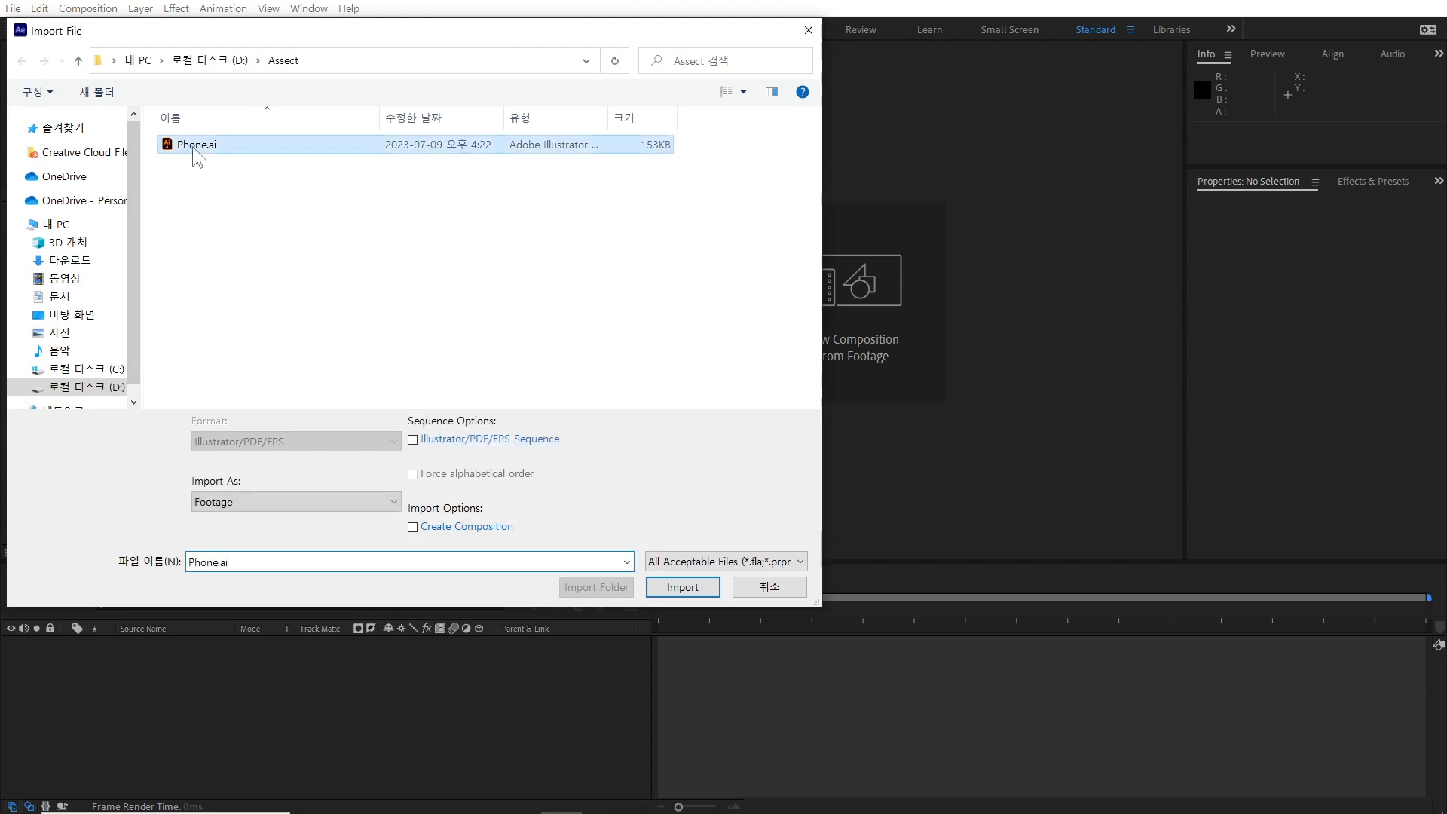
left_click(368, 497)
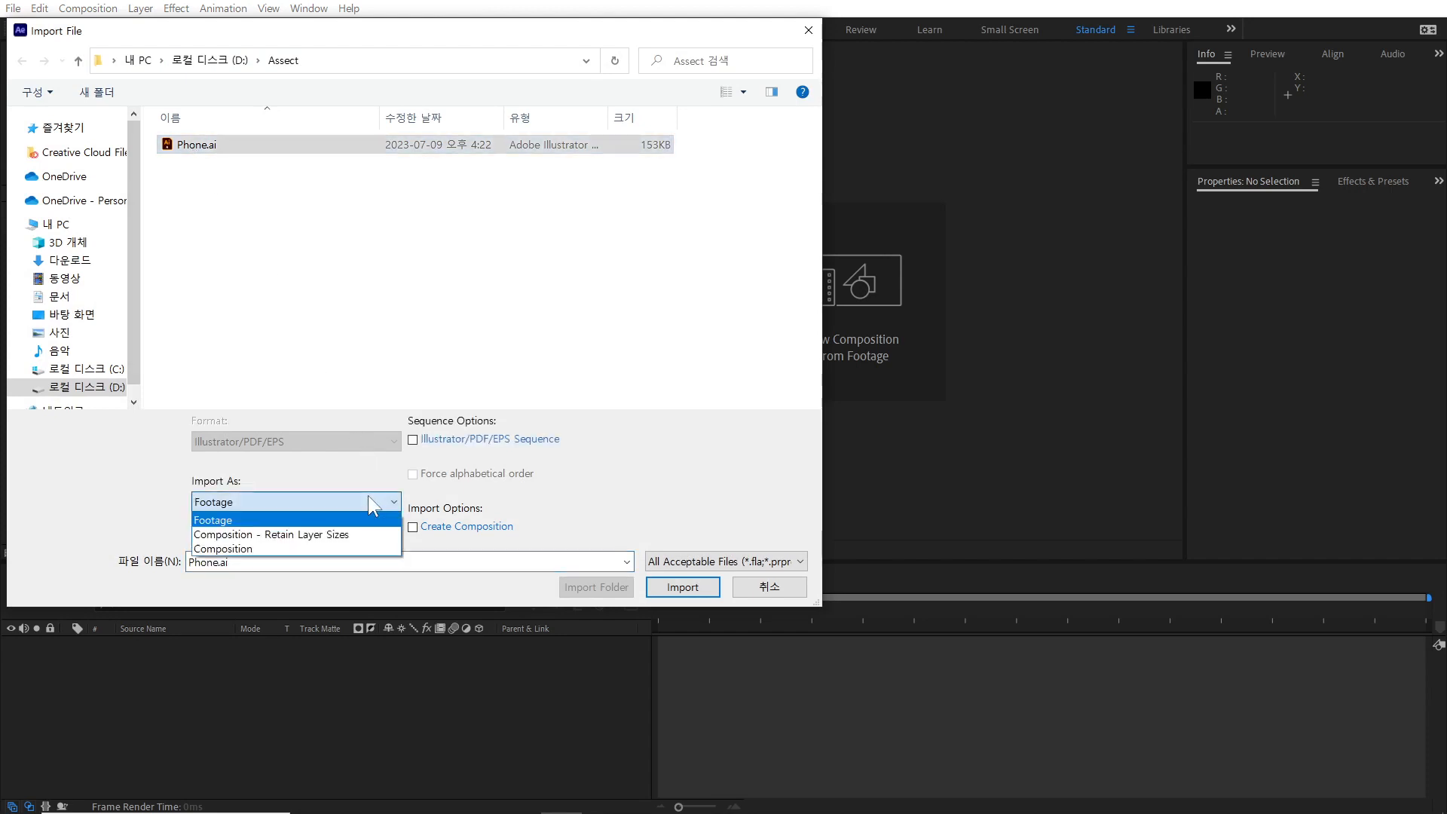
left_click(350, 534)
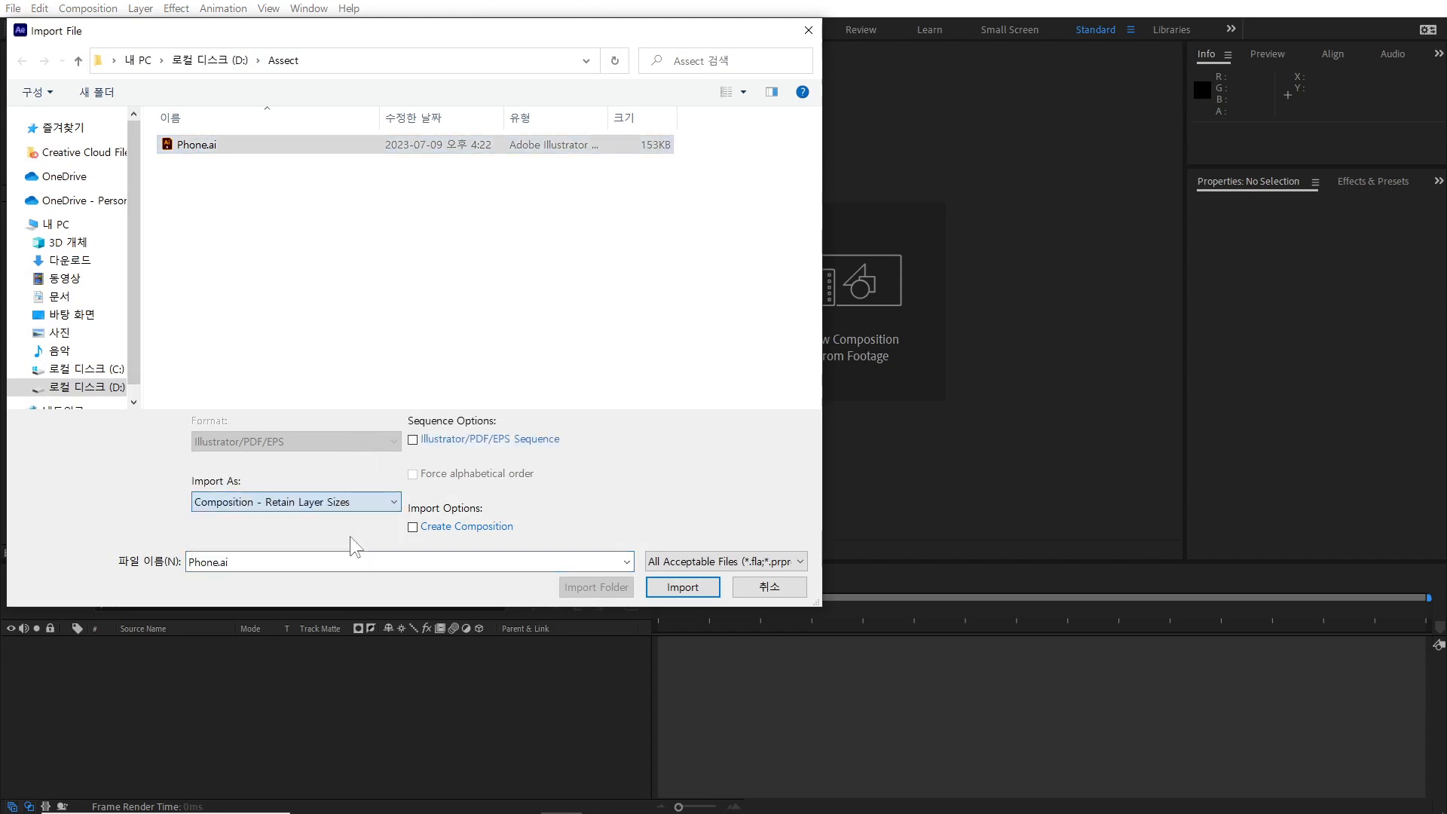
left_click(681, 587)
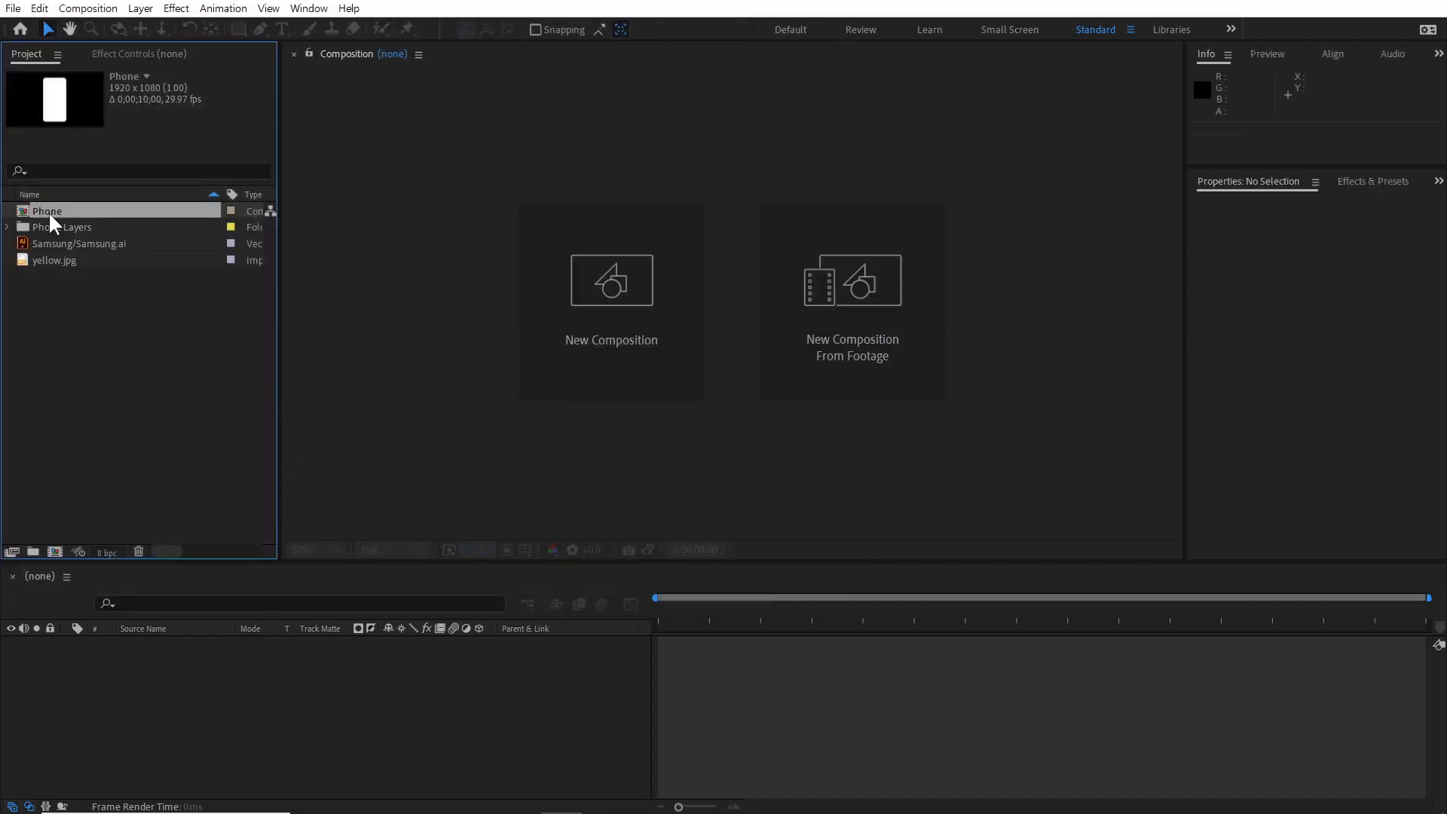
double_click(57, 211)
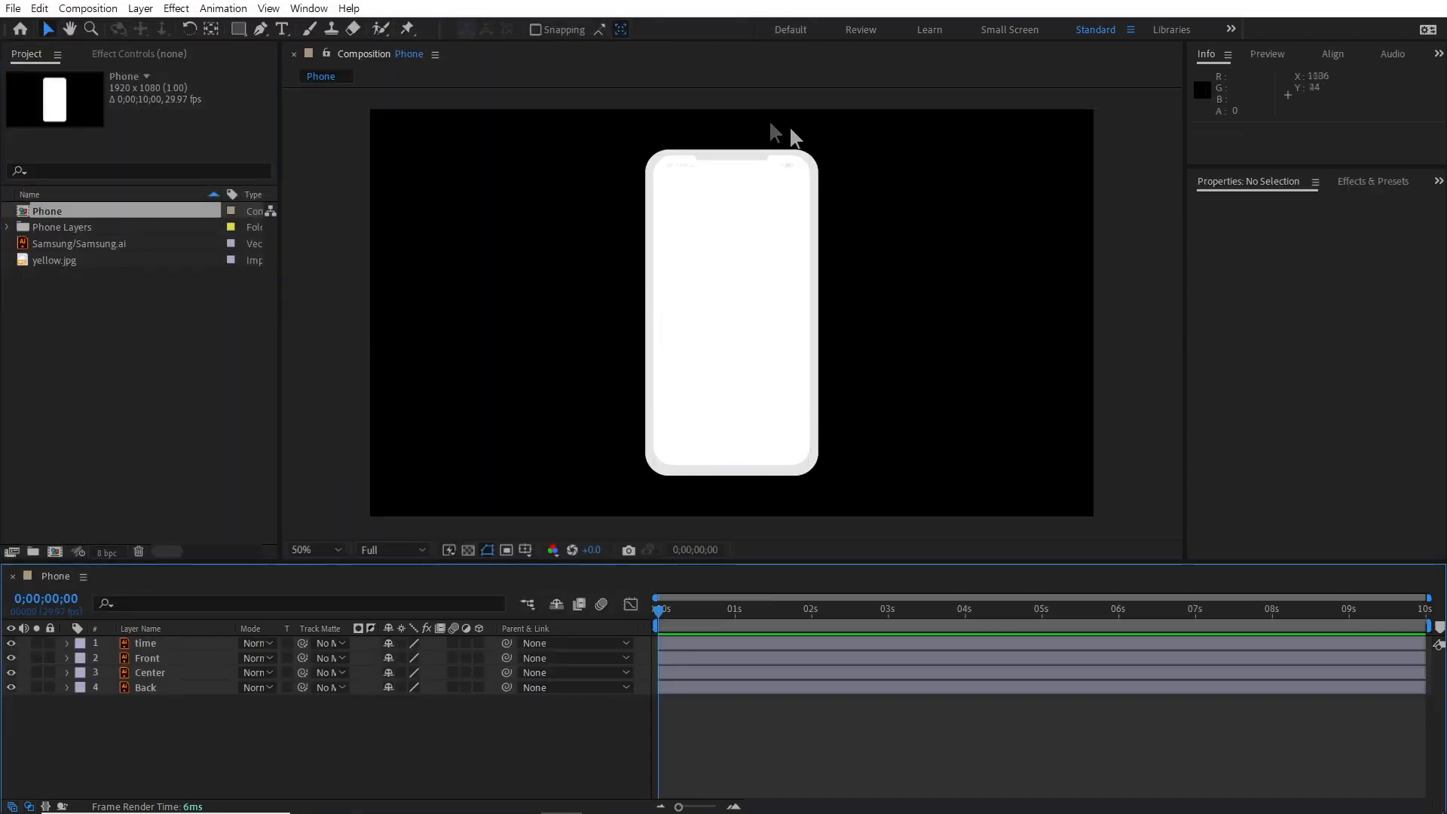
Step: Examine the time, Front, Center and Back layers of the Phone composition one by one
left_click(150, 644)
left_click(150, 657)
left_click(149, 672)
left_click(149, 687)
left_click(165, 729)
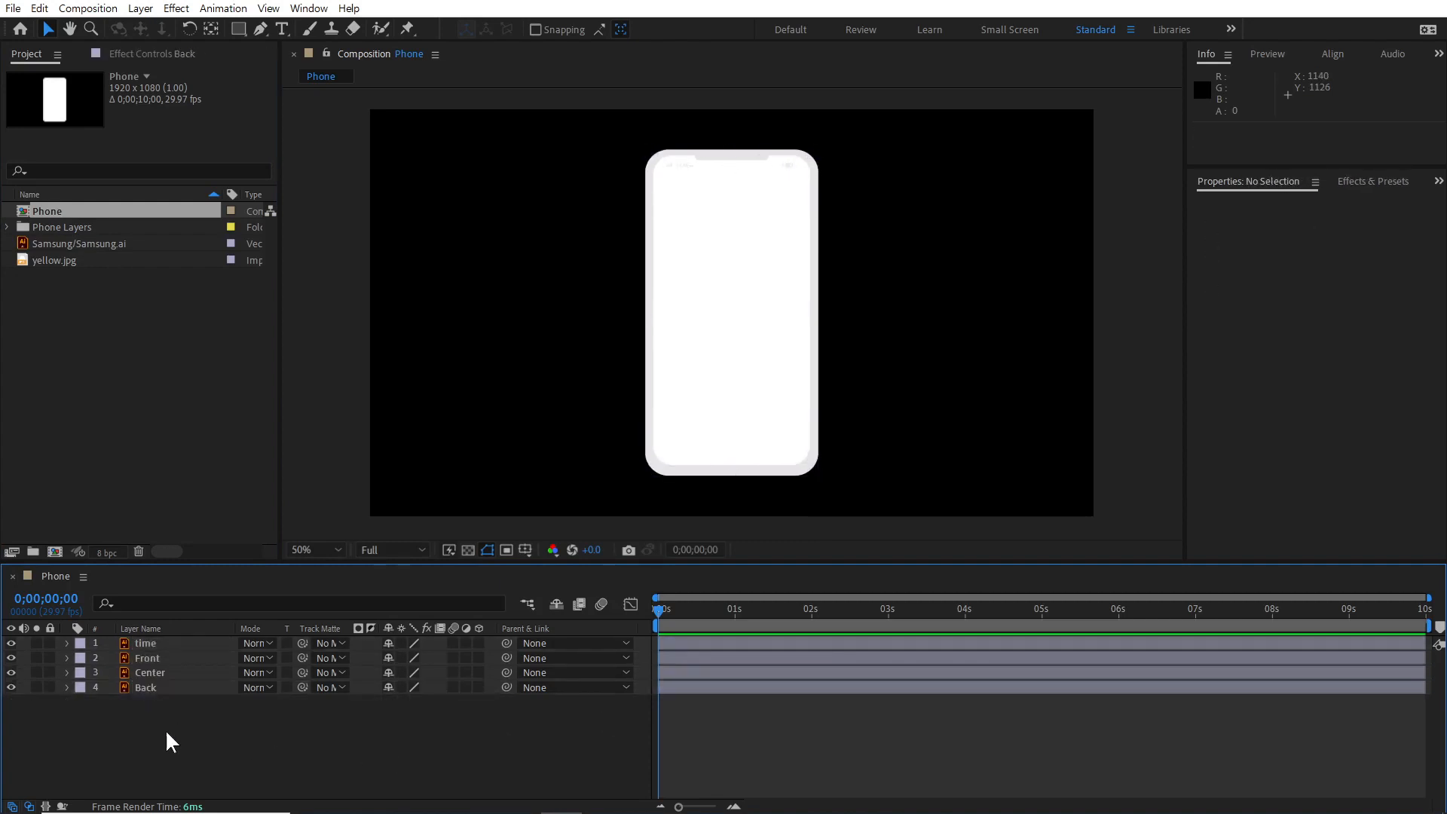
left_click_drag(230, 561, 232, 516)
left_click(140, 644)
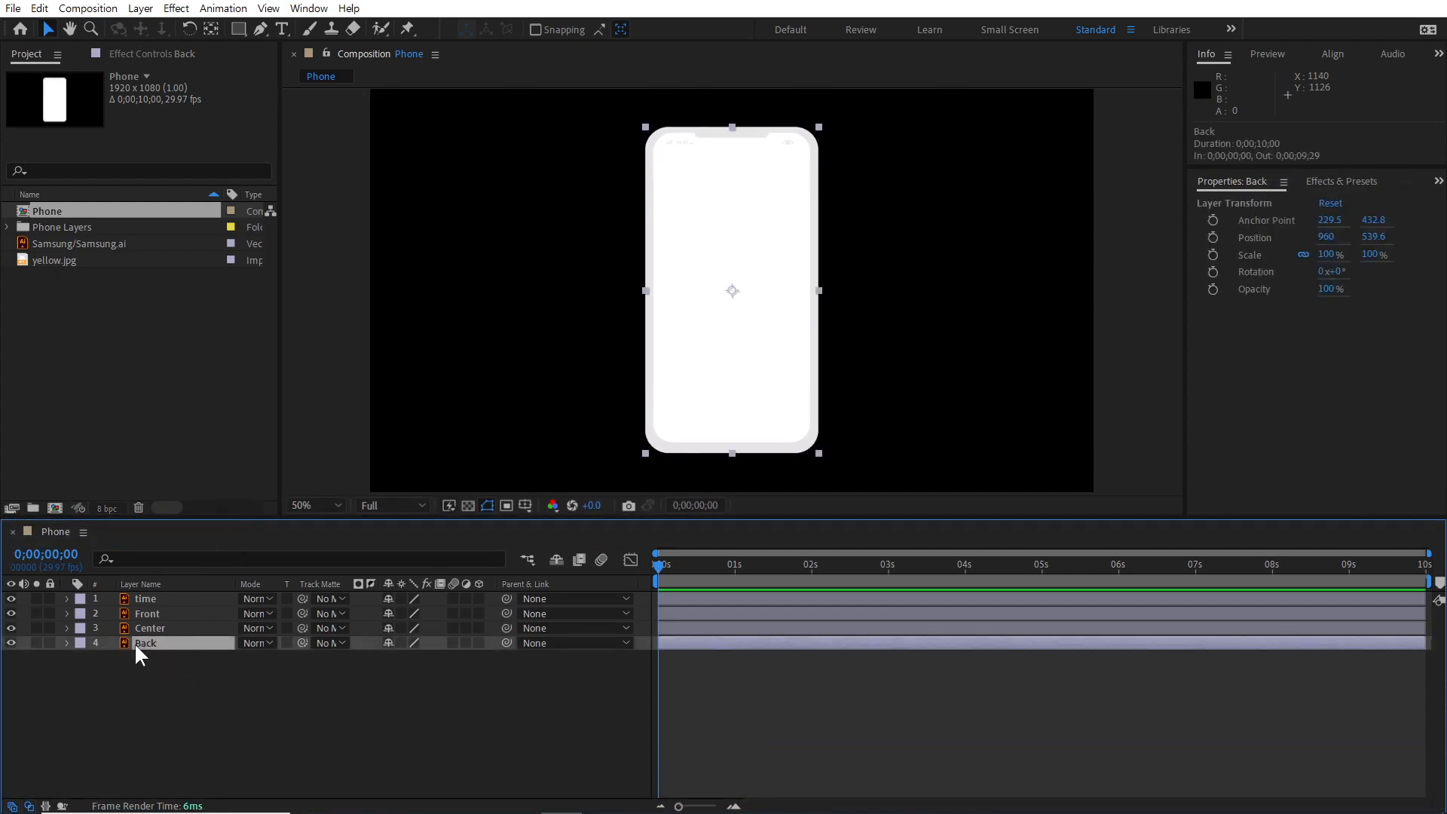
left_click(142, 599)
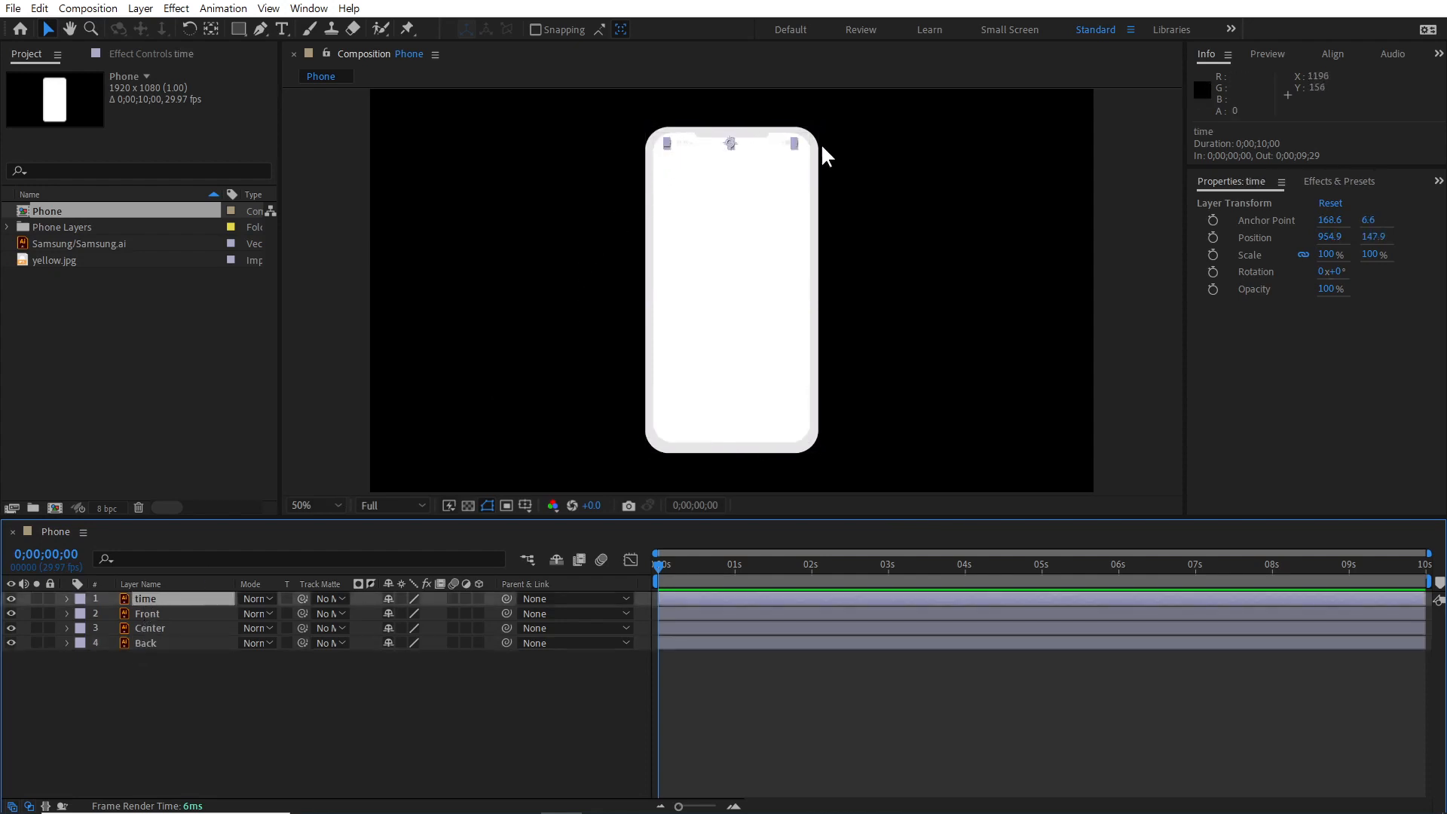
left_click(148, 612)
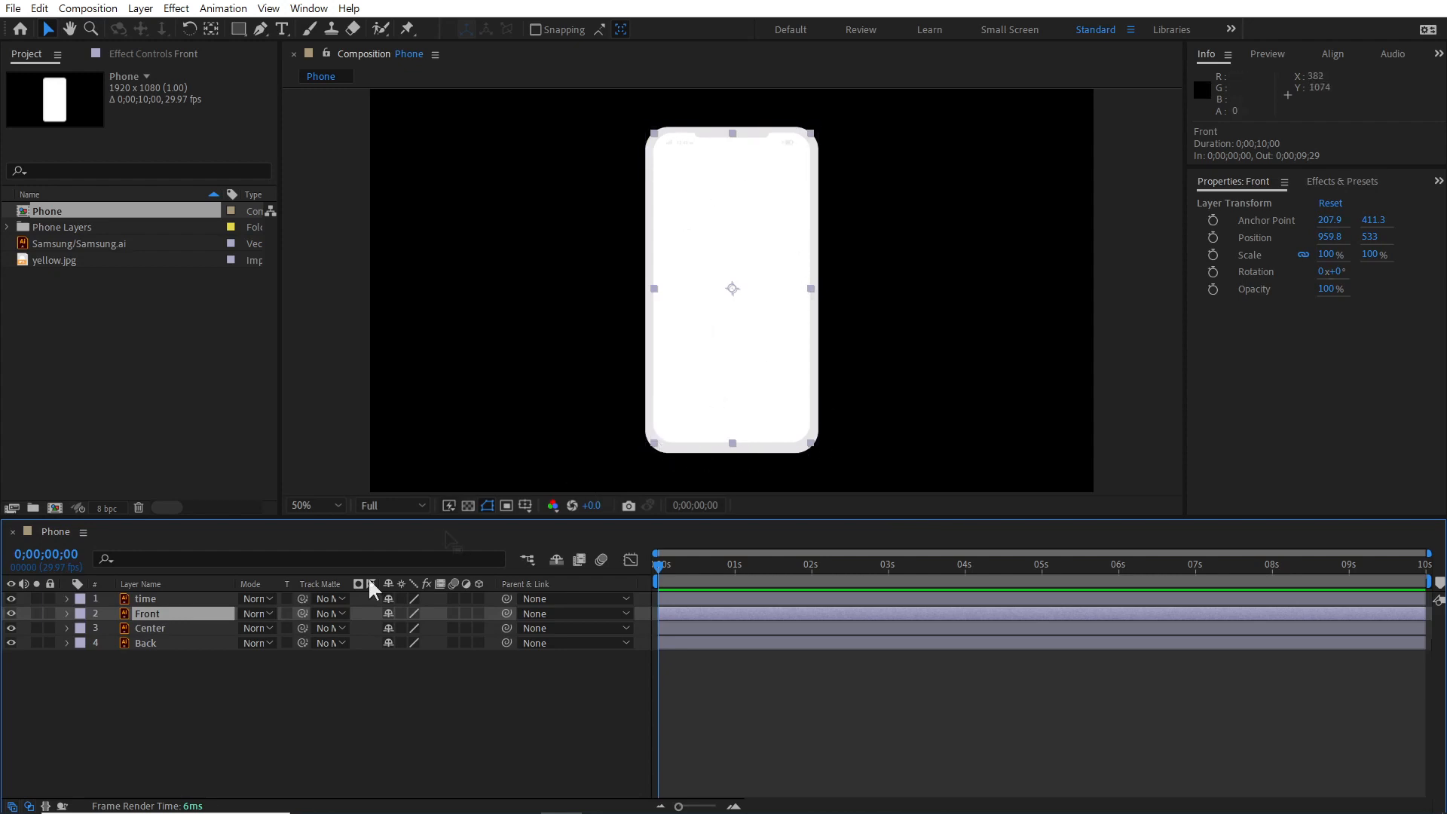
Step: Create shapes from the Center vector layer and select the resulting outlines layer
left_click(151, 628)
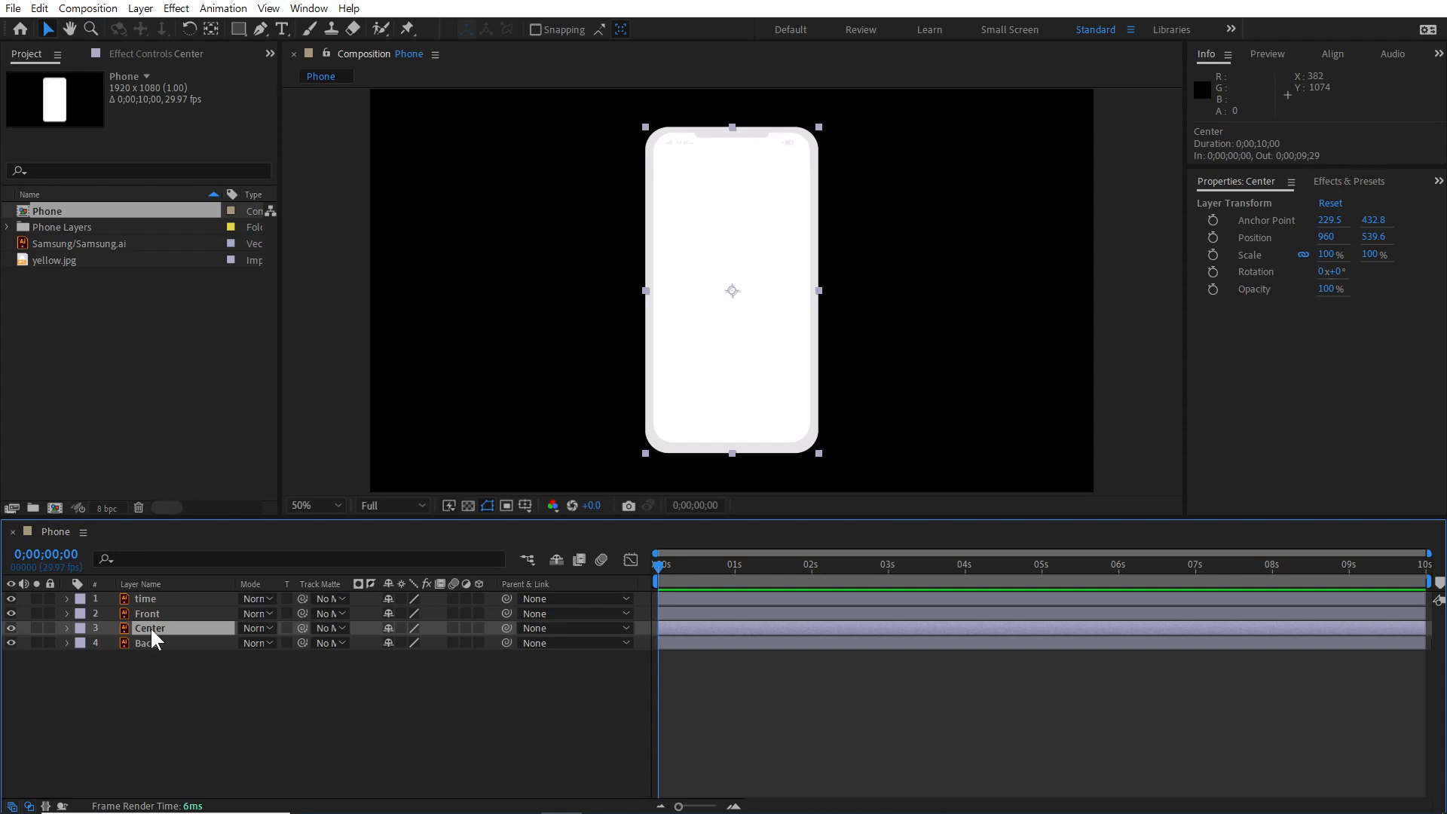
right_click(152, 630)
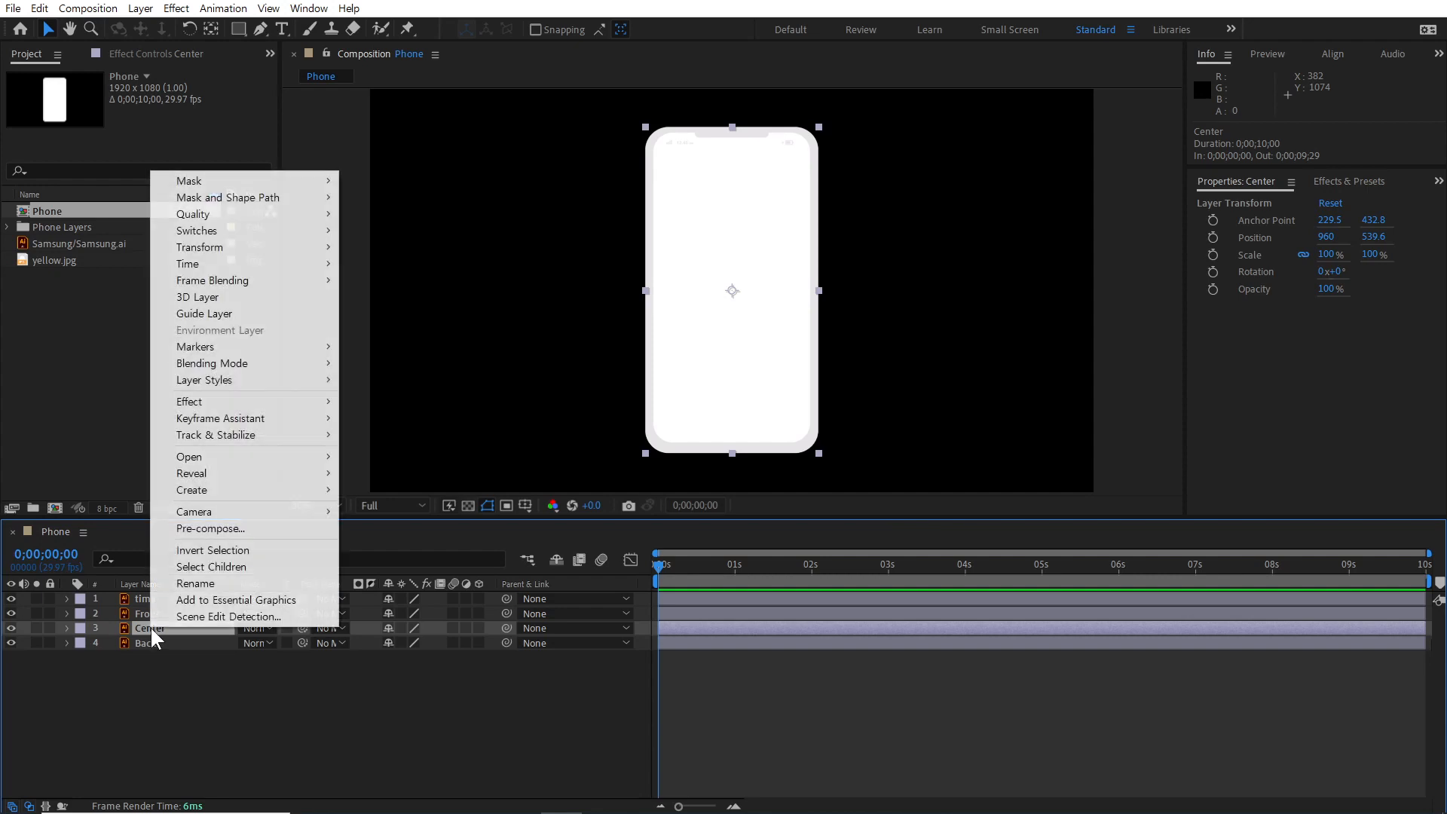
mouse_move(181, 491)
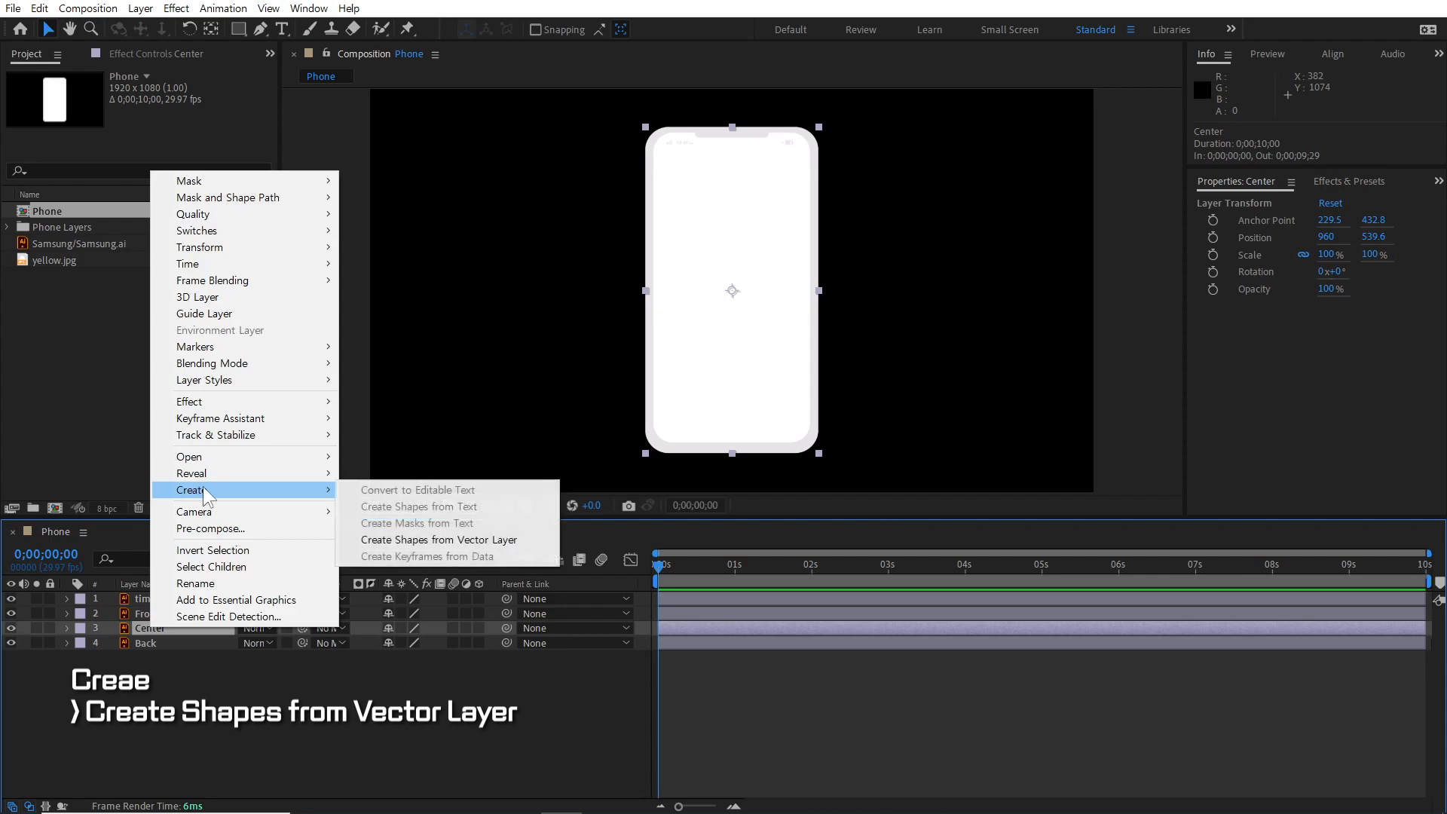
left_click(487, 543)
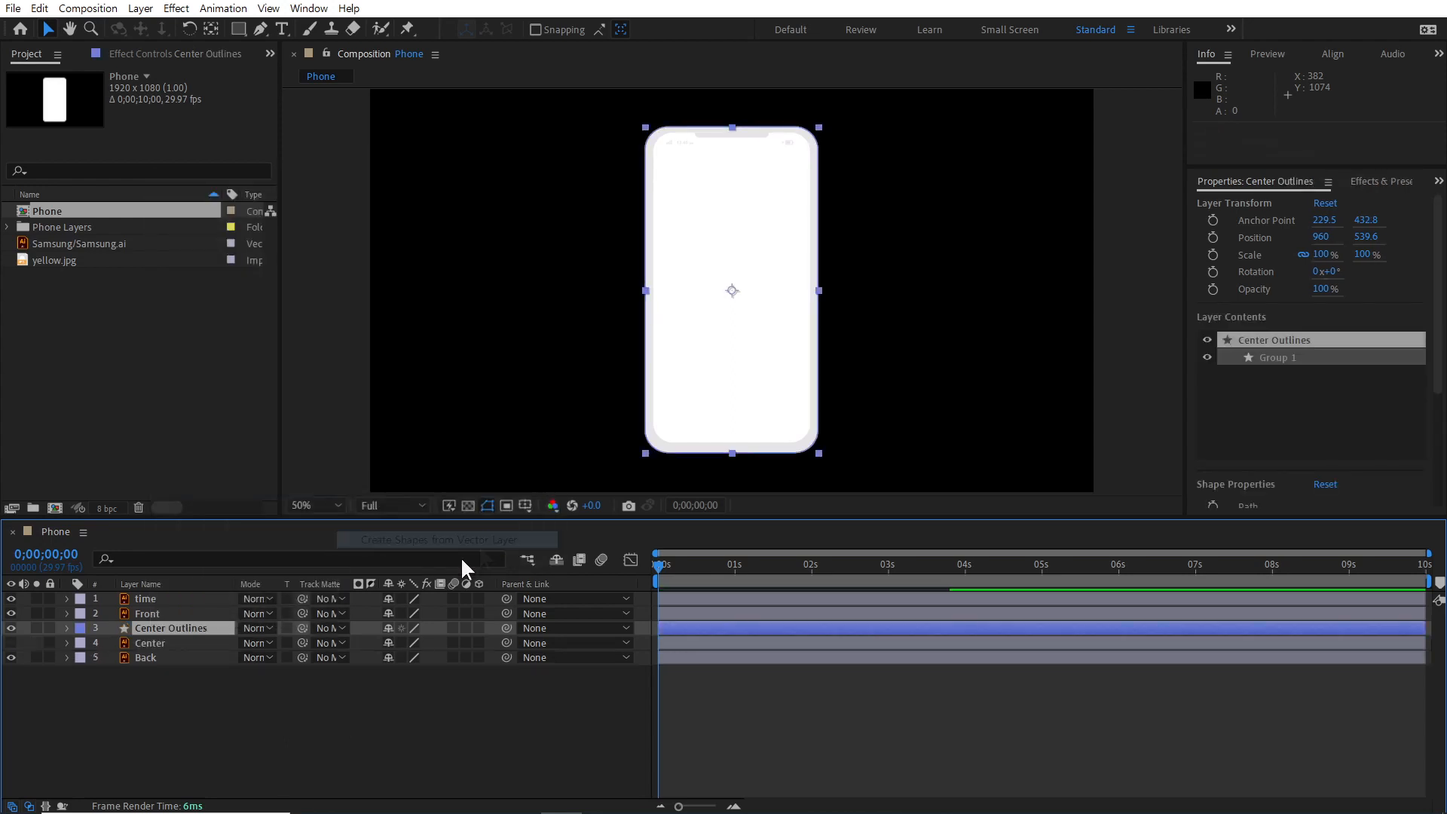
left_click(155, 642)
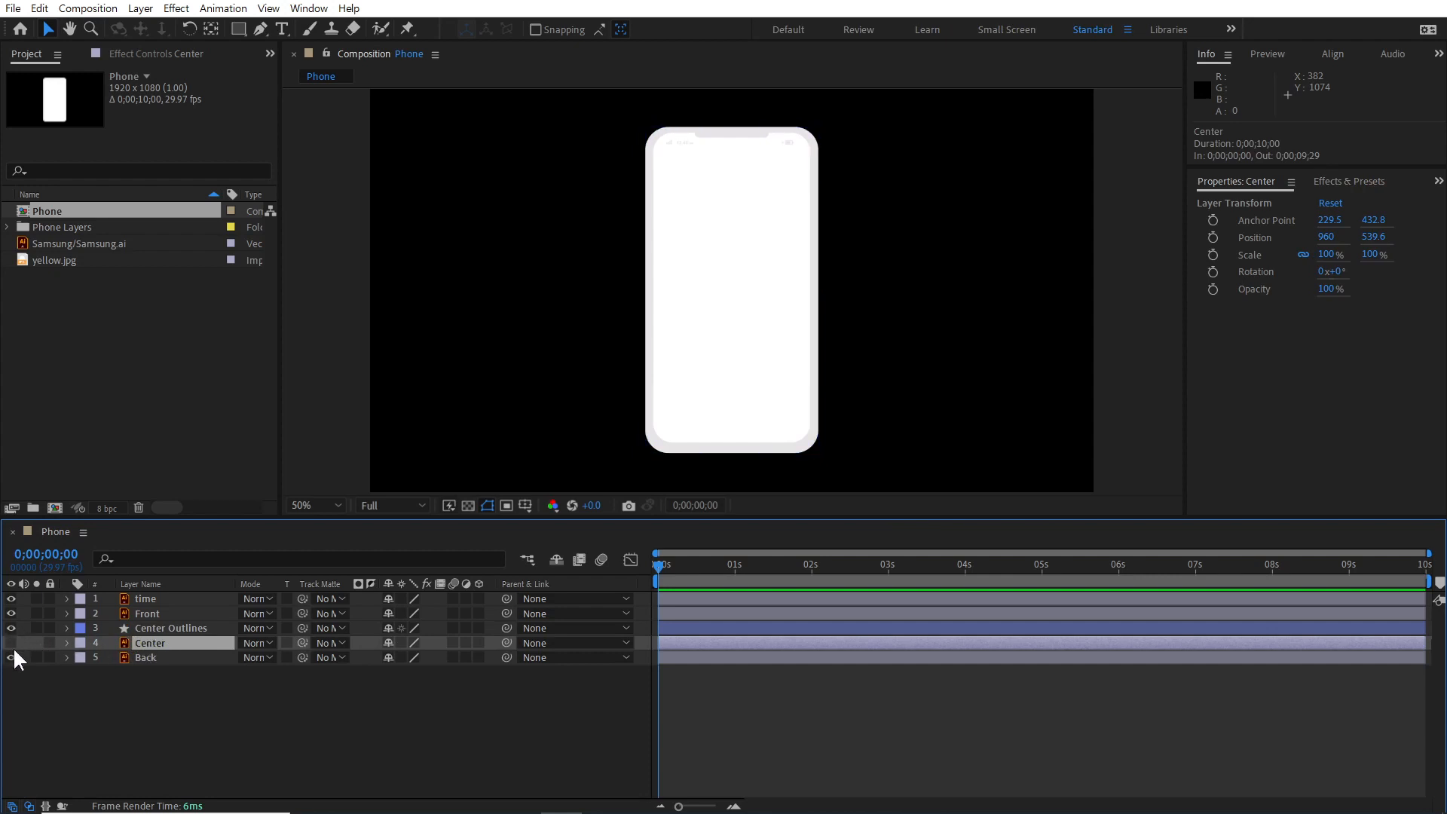
left_click(160, 629)
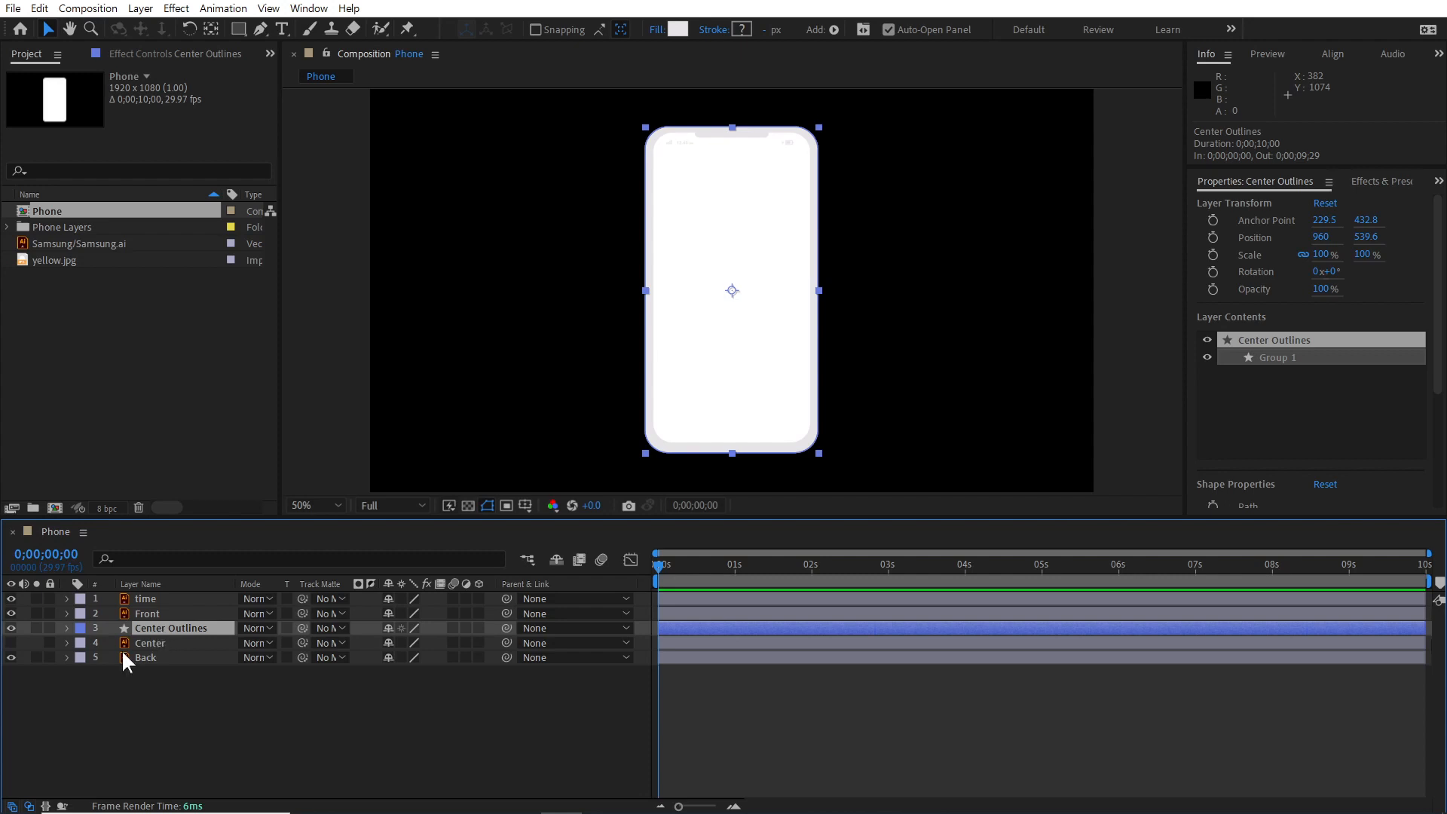
Step: Hide the timeline's transfer controls columns while keeping the layer switches columns shown
left_click(11, 806)
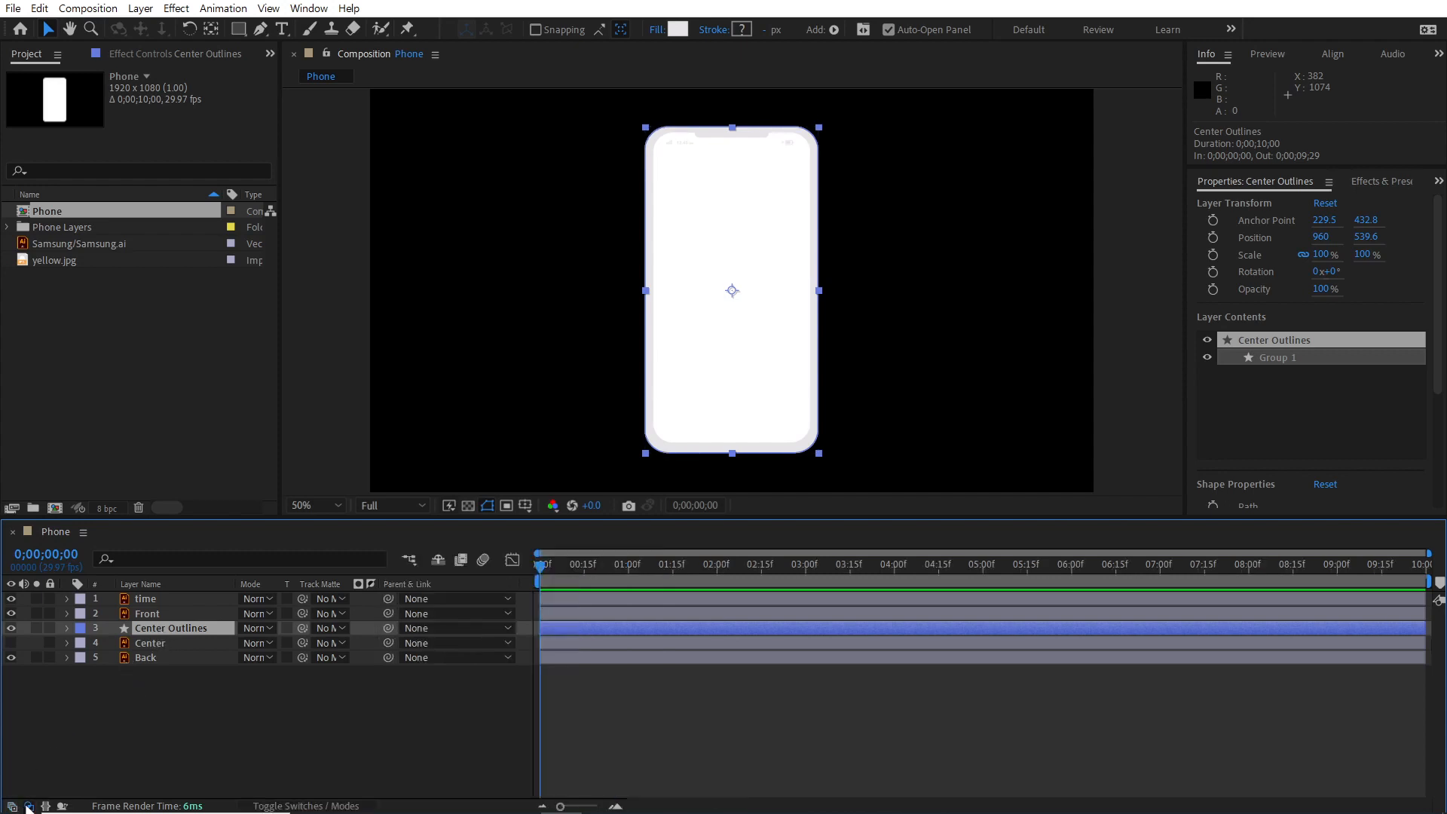
left_click(29, 805)
left_click(12, 806)
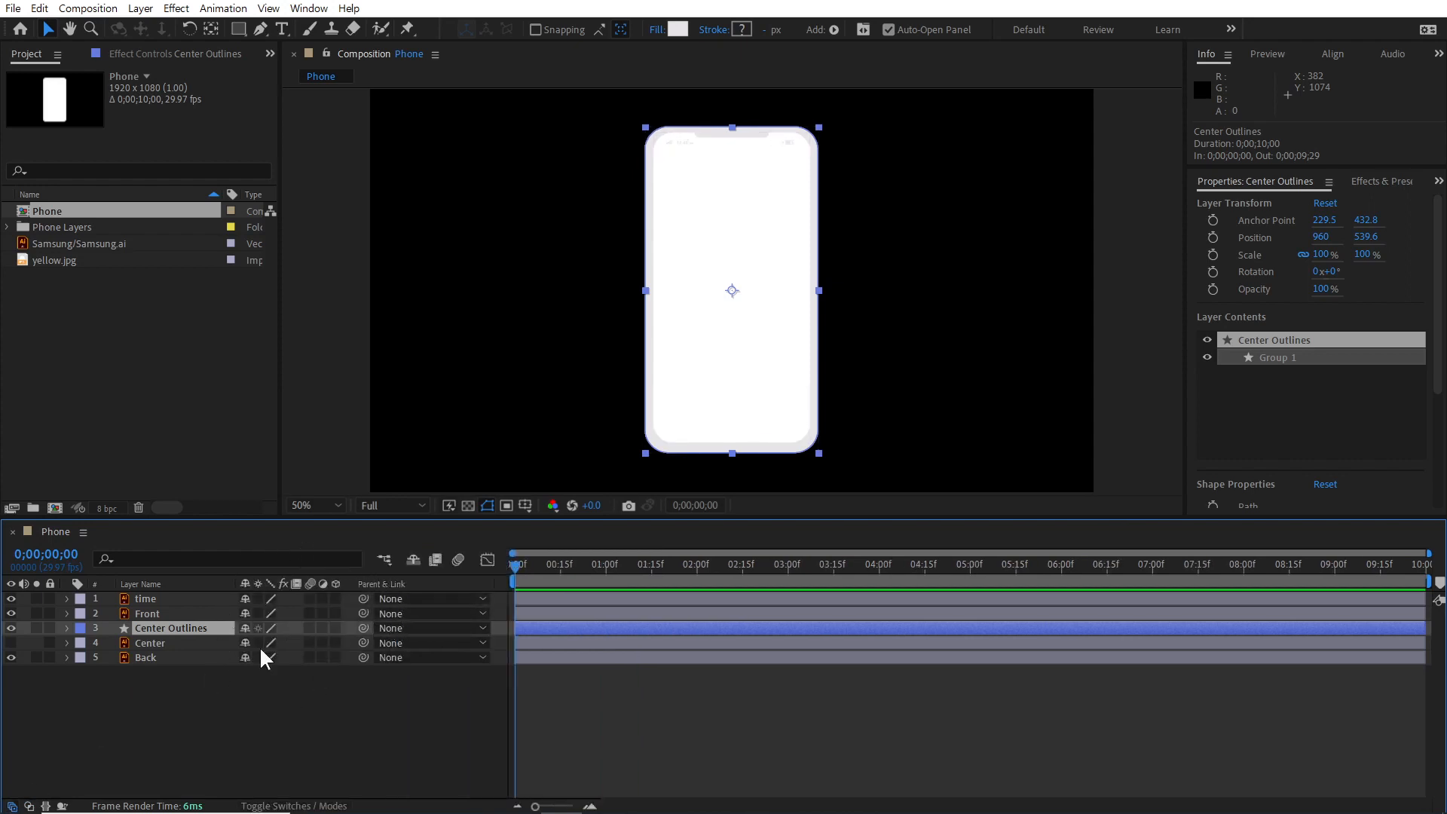
Step: Set the Phone composition's 3D renderer to Cinema 4D in its composition settings
left_click(88, 8)
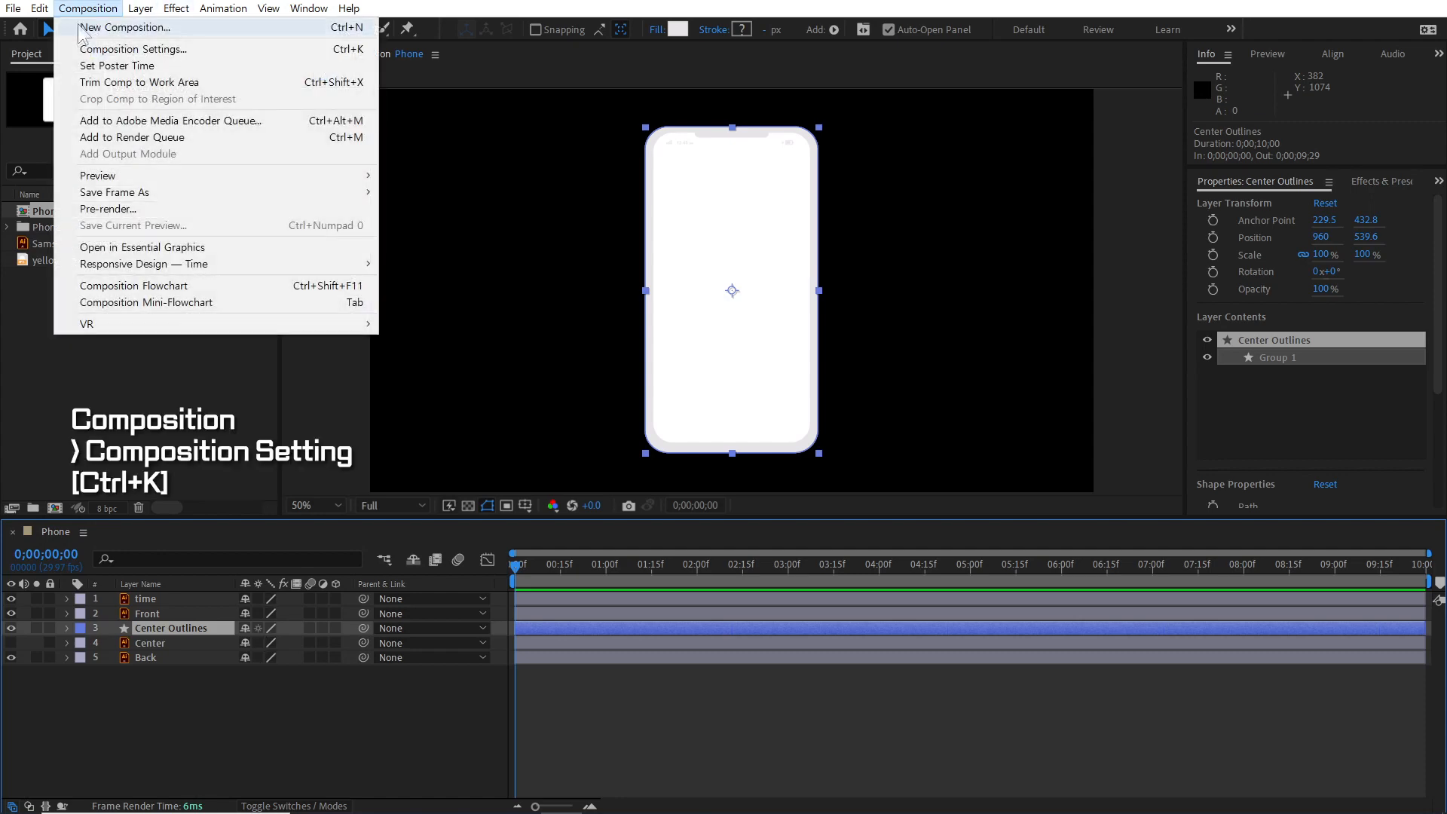
left_click(155, 49)
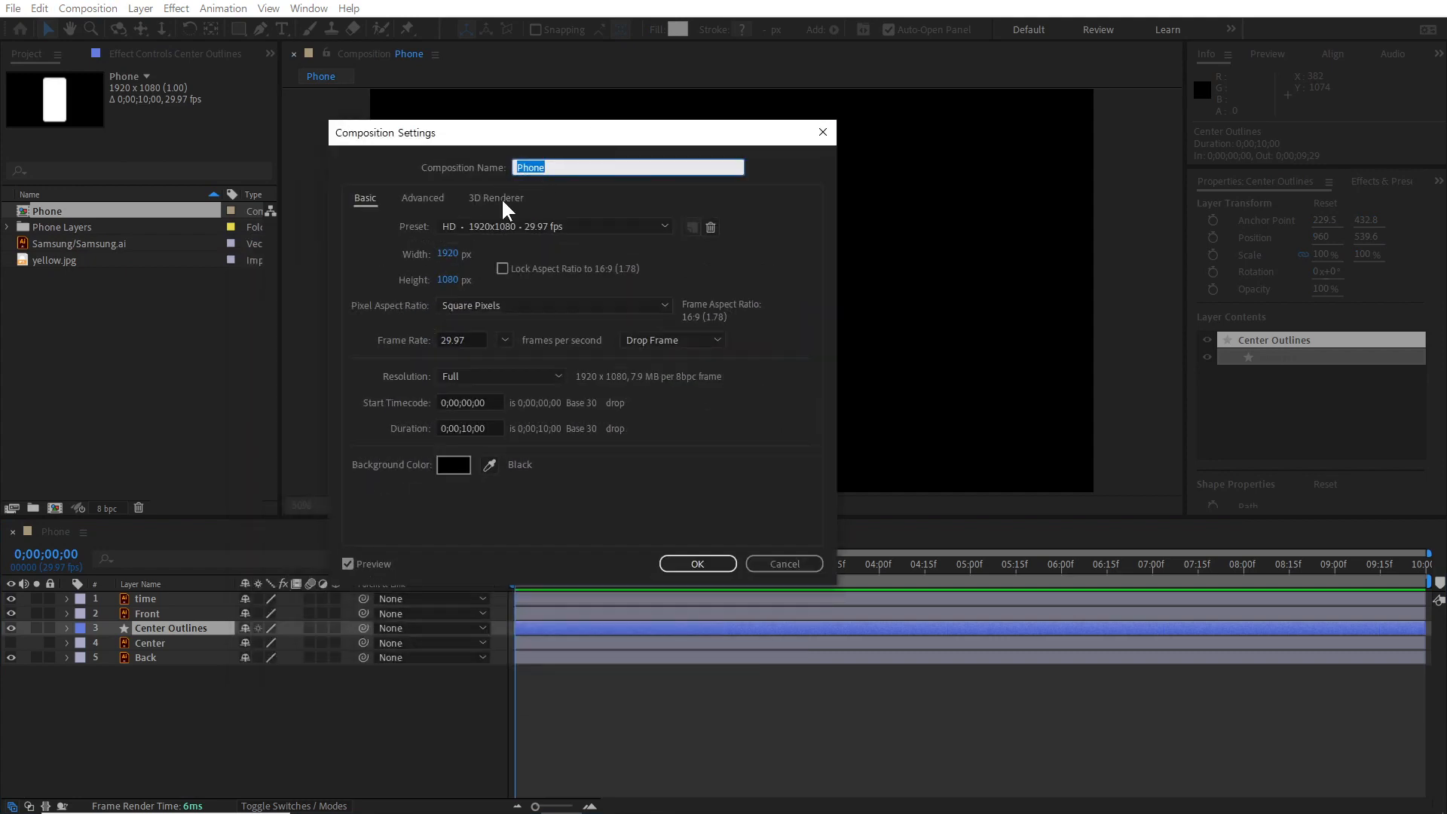
left_click(501, 200)
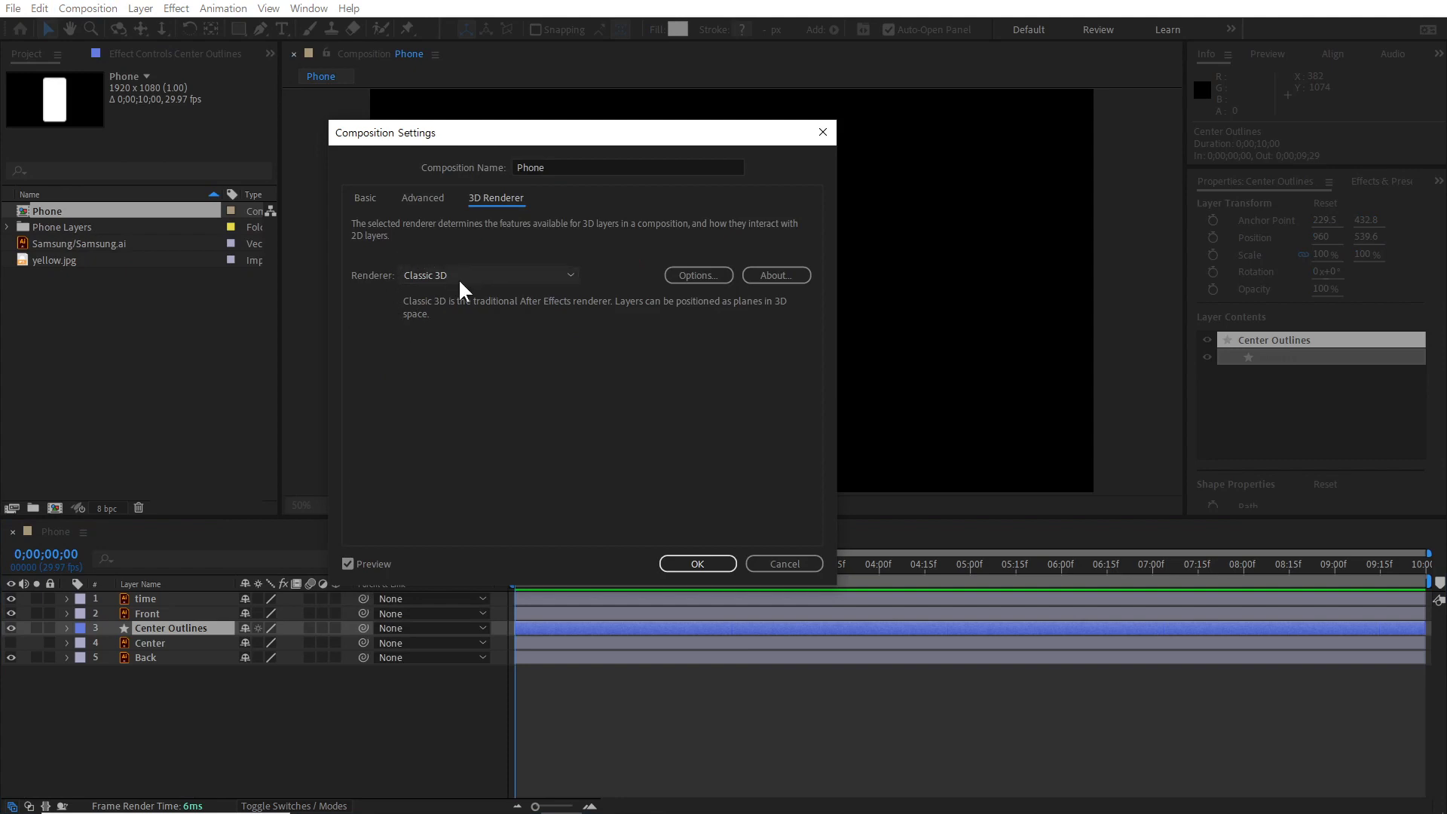
left_click(482, 275)
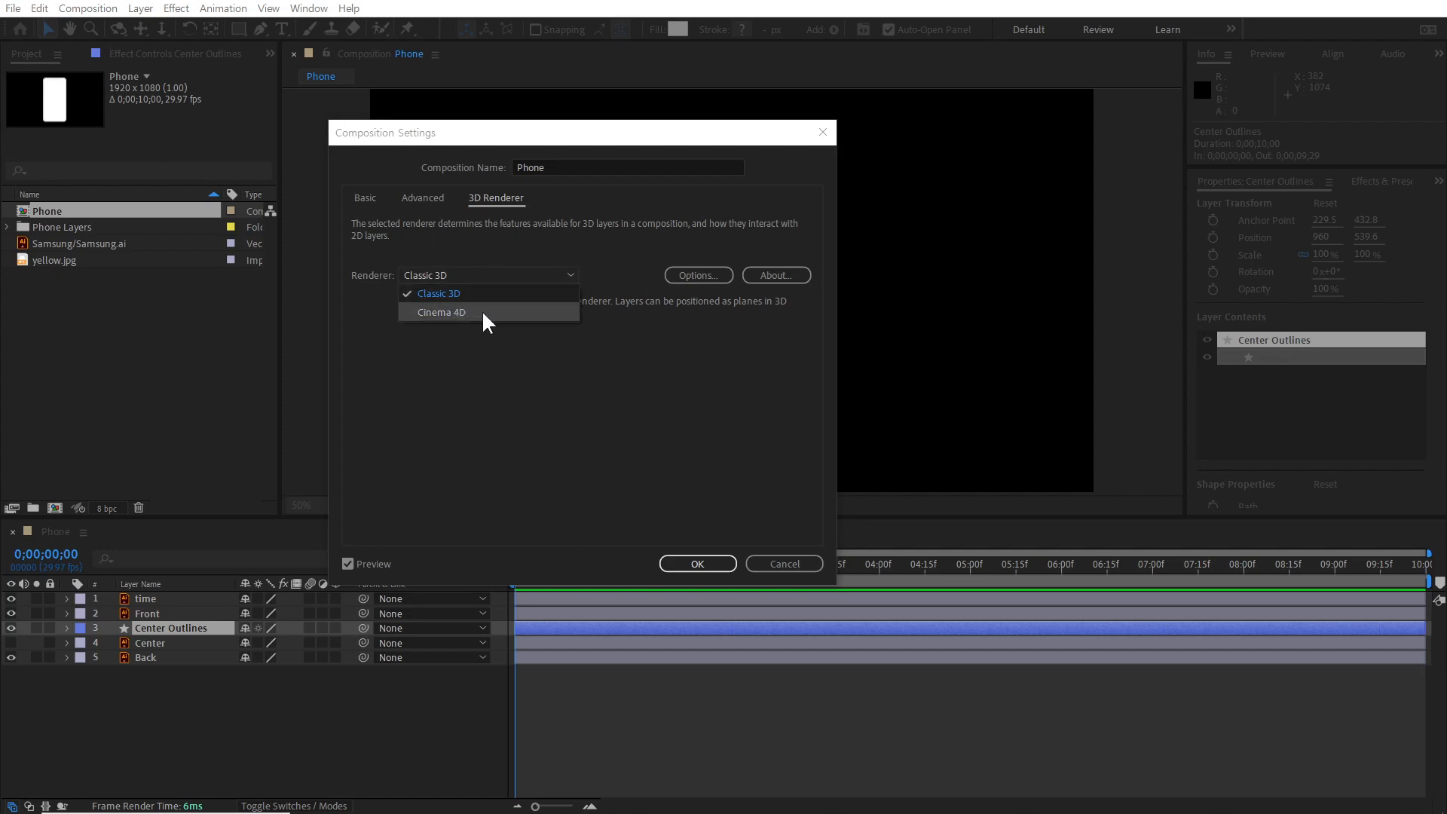
left_click(483, 314)
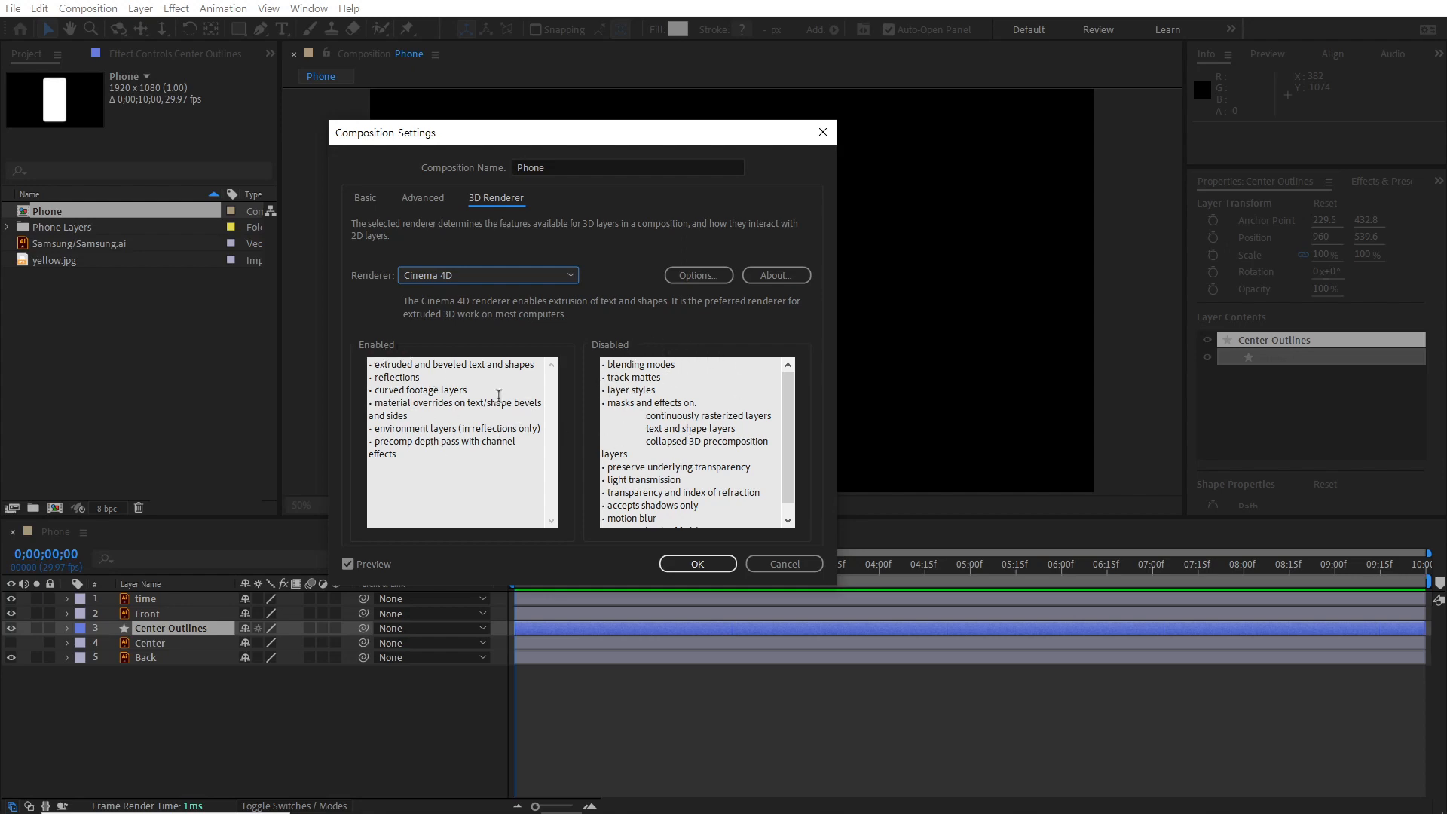
left_click(711, 566)
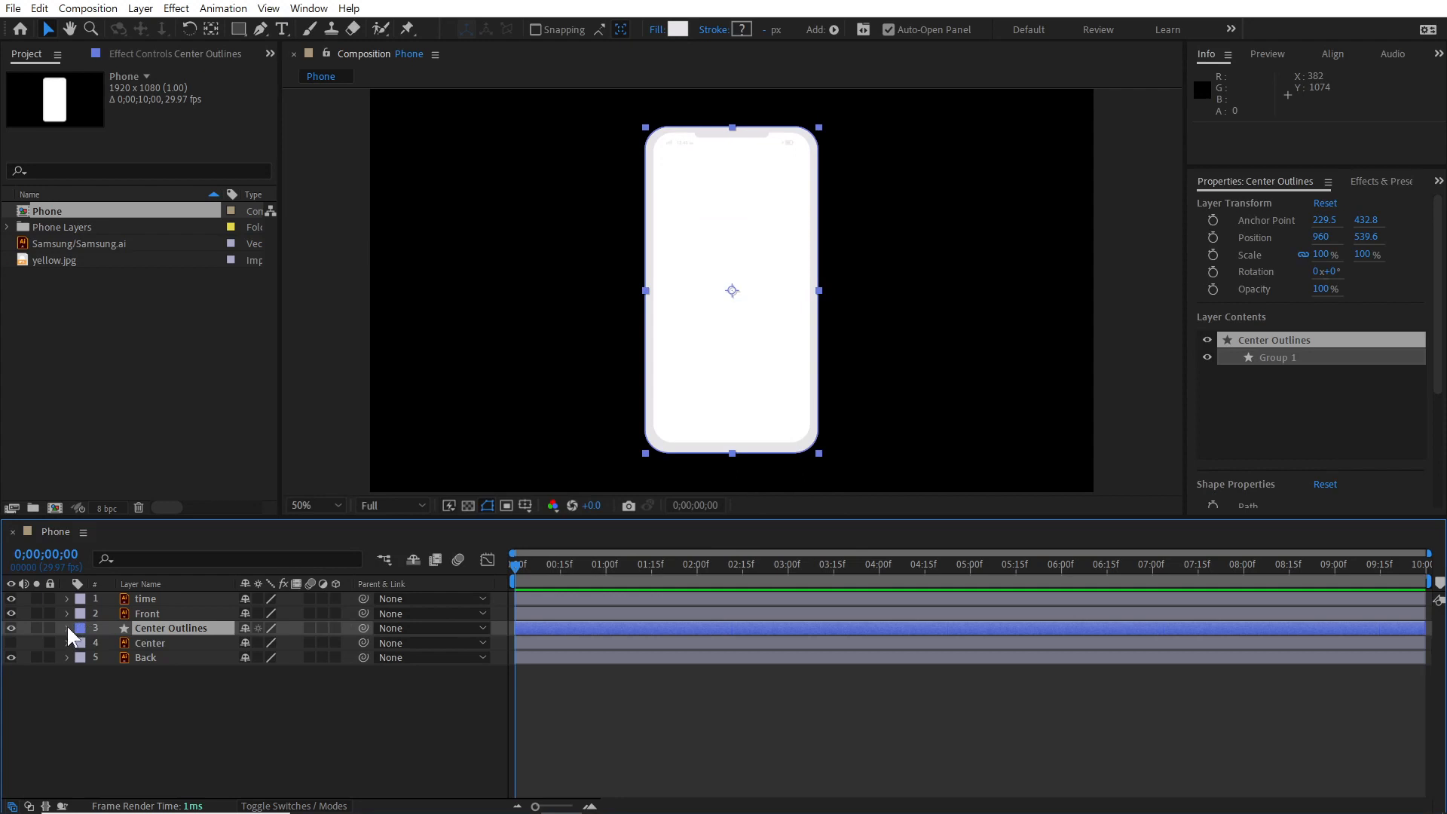
Step: Make the Center Outlines layer 3D and set its Extrusion Depth to 30
left_click(335, 628)
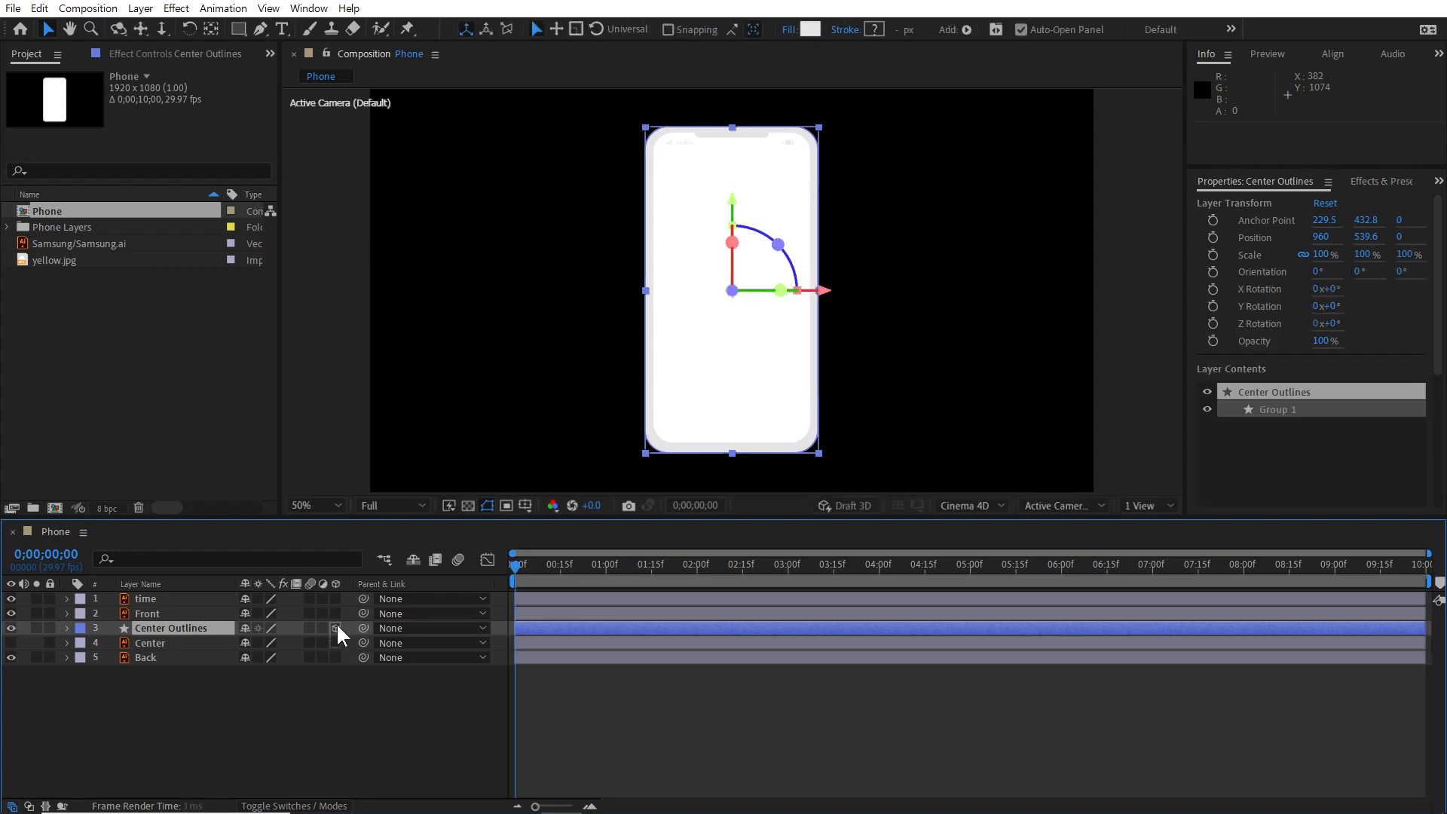
left_click(66, 627)
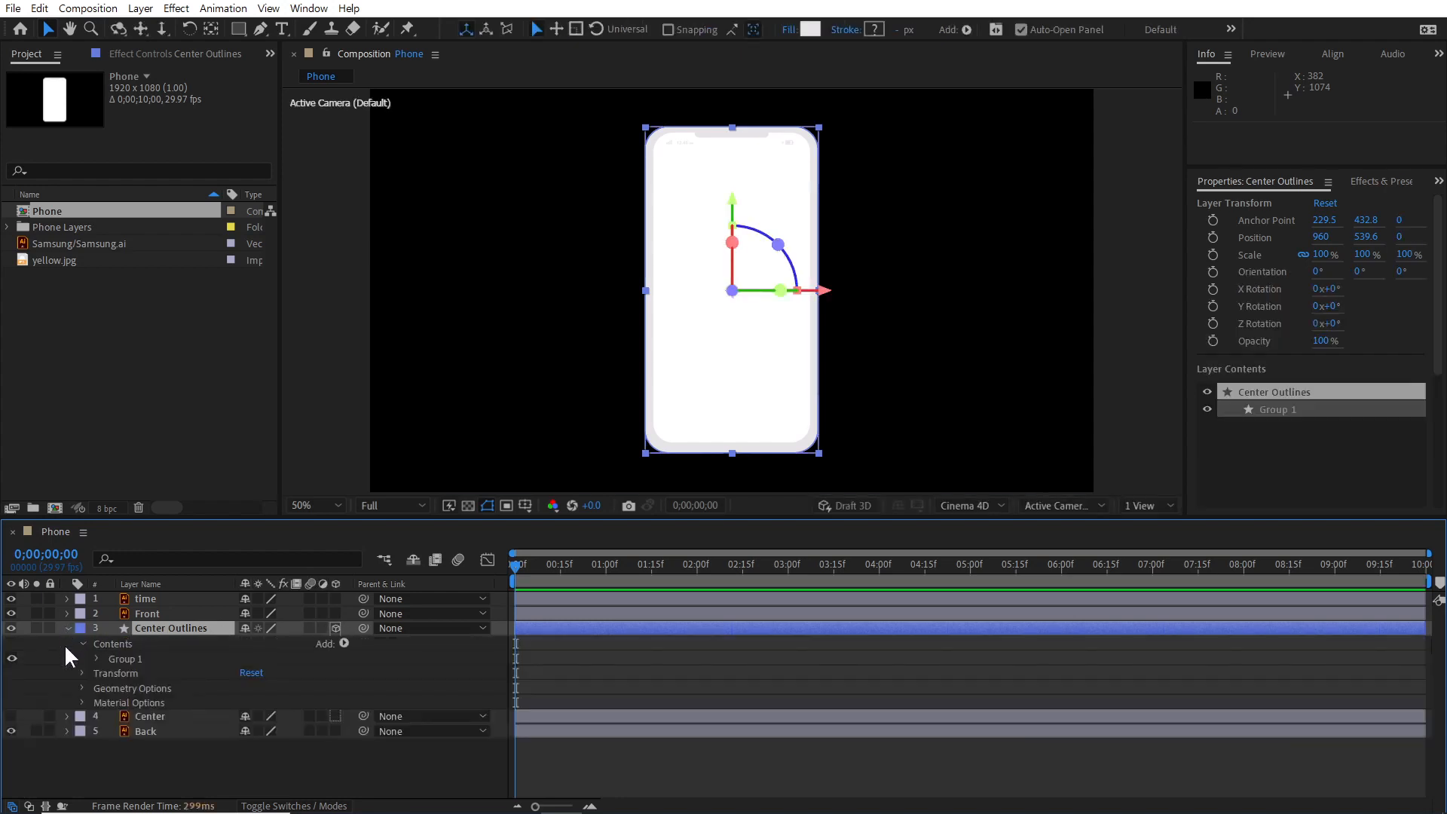
left_click(83, 686)
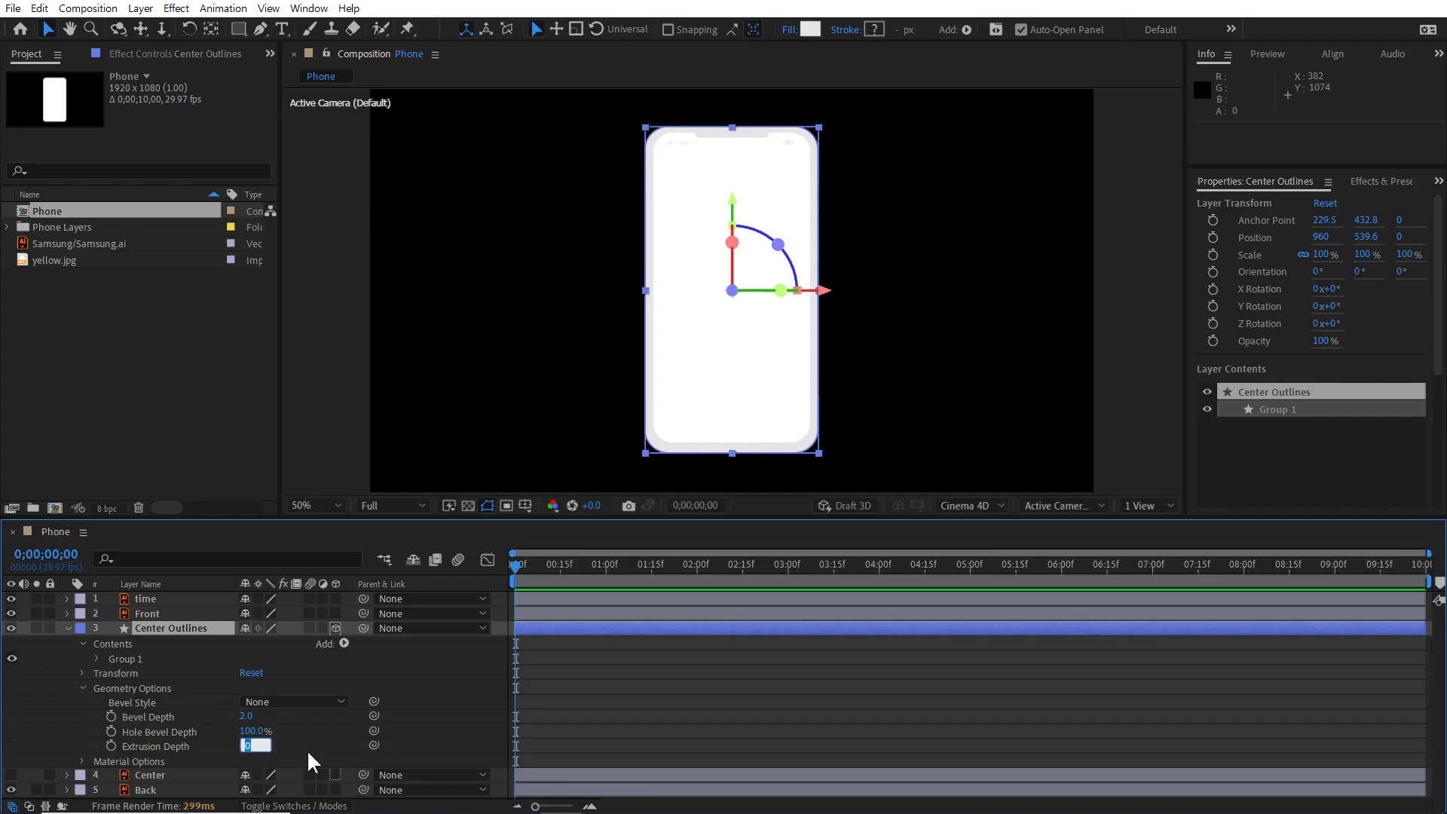
type("30")
key("Return")
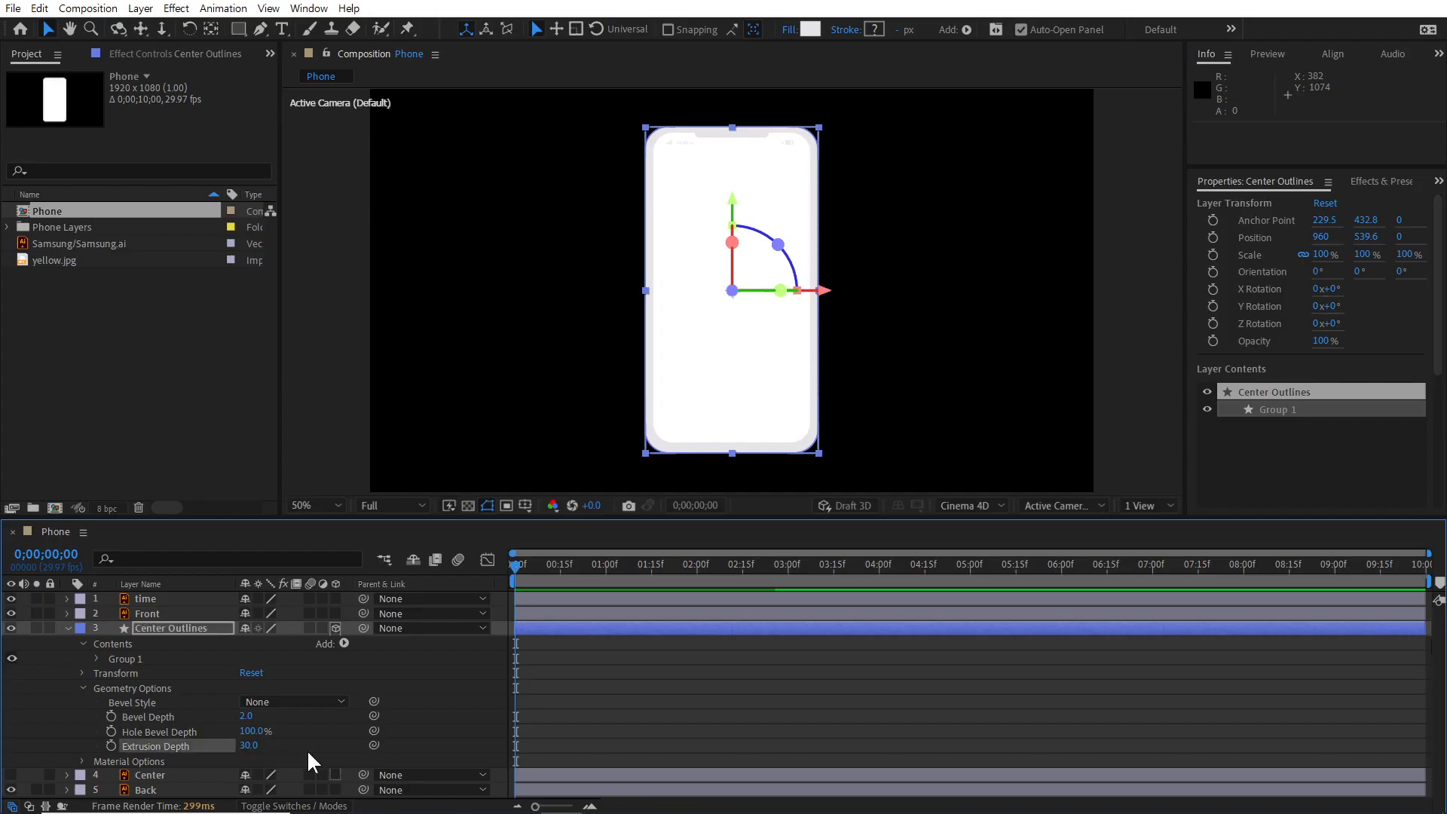
Step: Set the Bevel Style of the Center Outlines layer to Angular
left_click(156, 715)
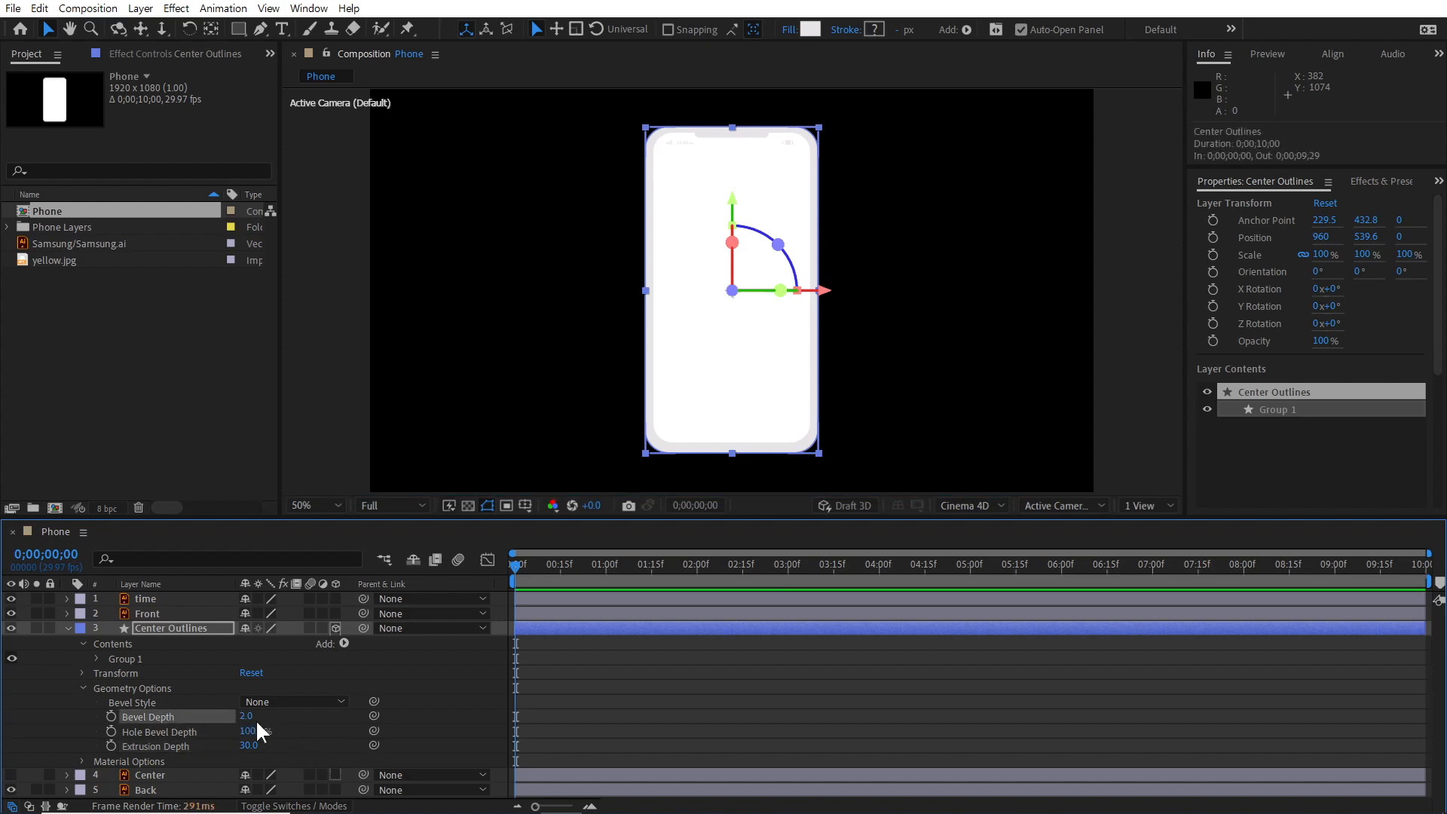
left_click(272, 701)
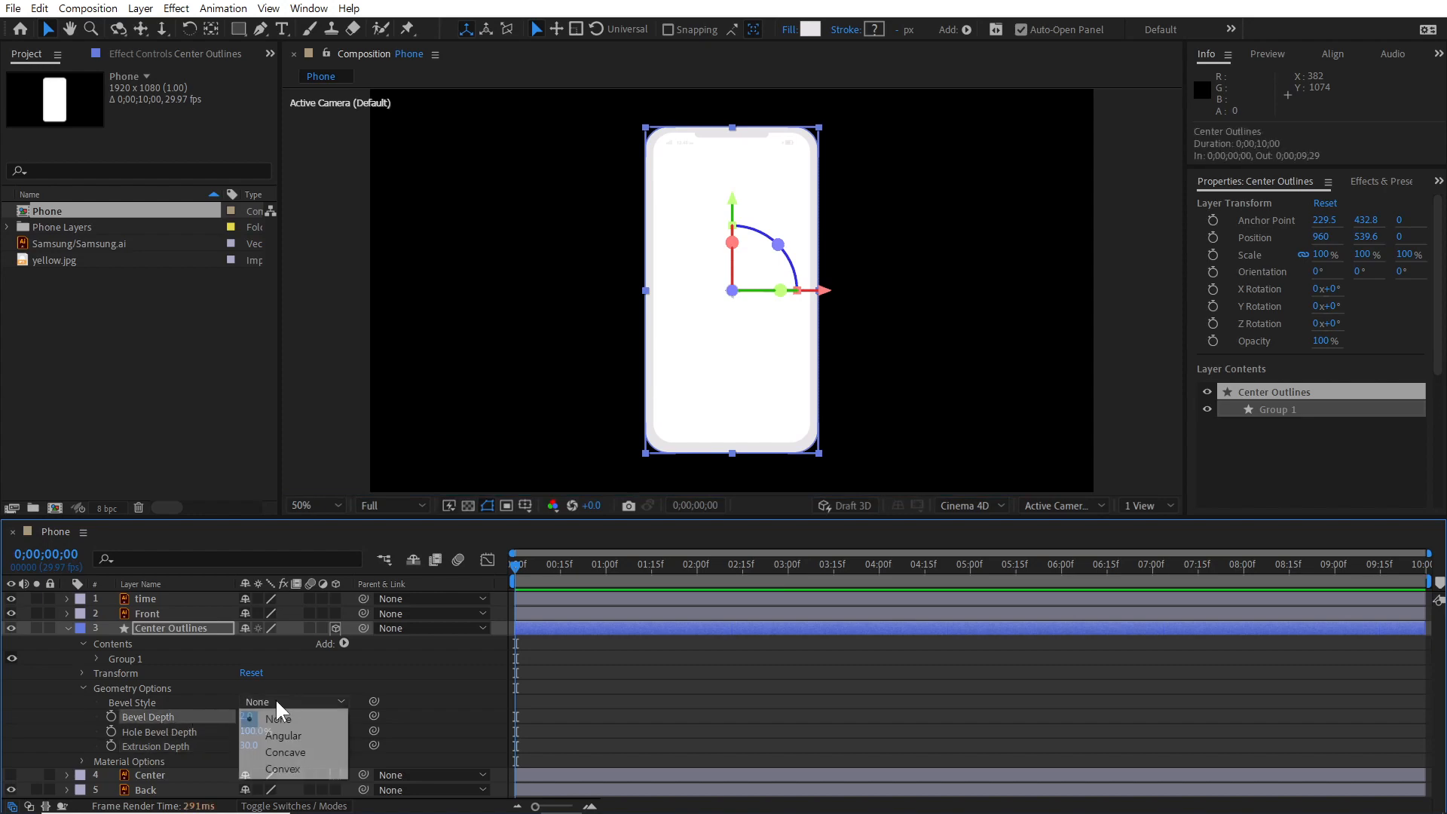
left_click(307, 739)
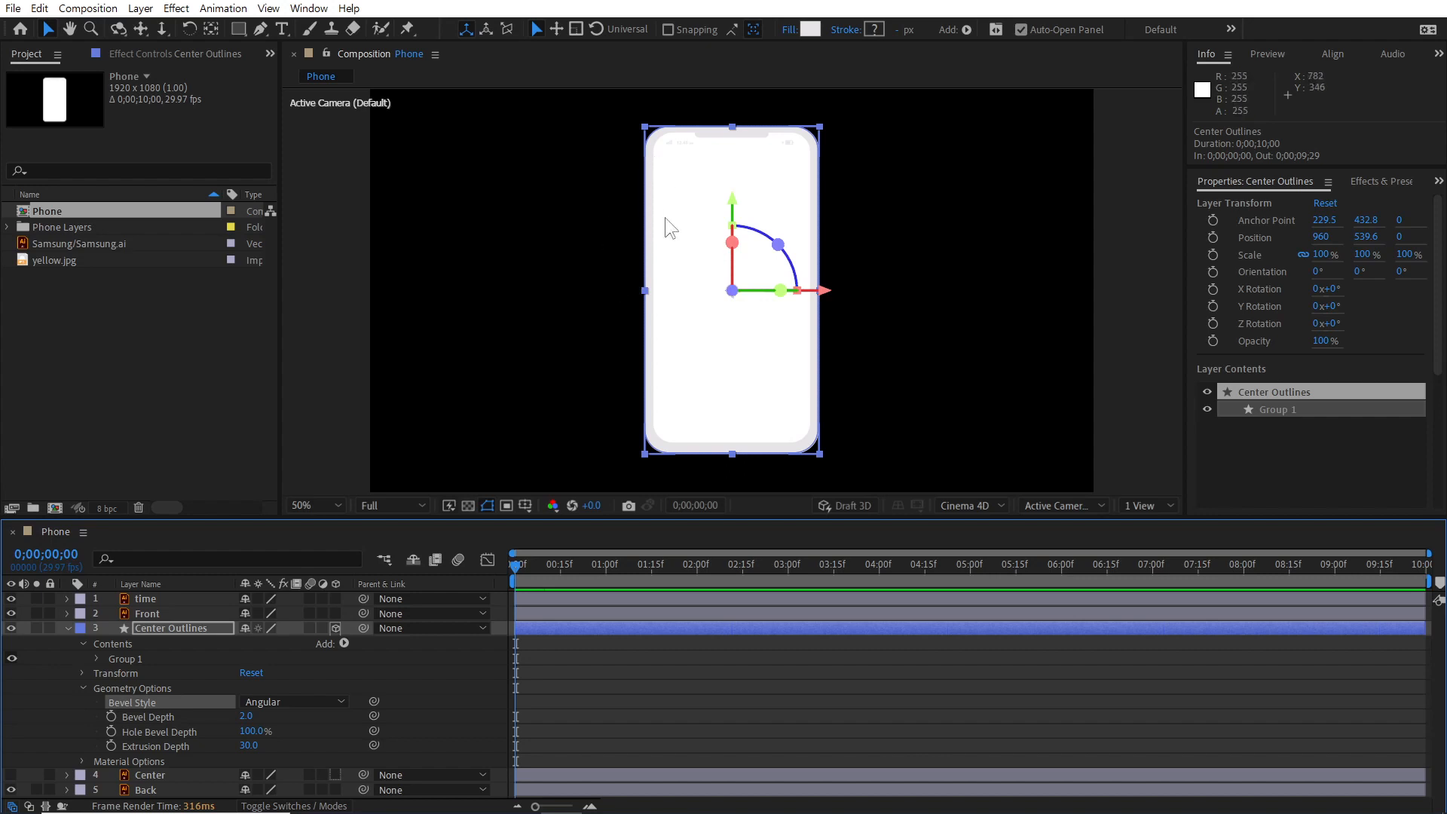
Step: Switch the composition's 3D view to Custom View 1 and enlarge the preview to 100%
left_click(1066, 508)
left_click(1070, 688)
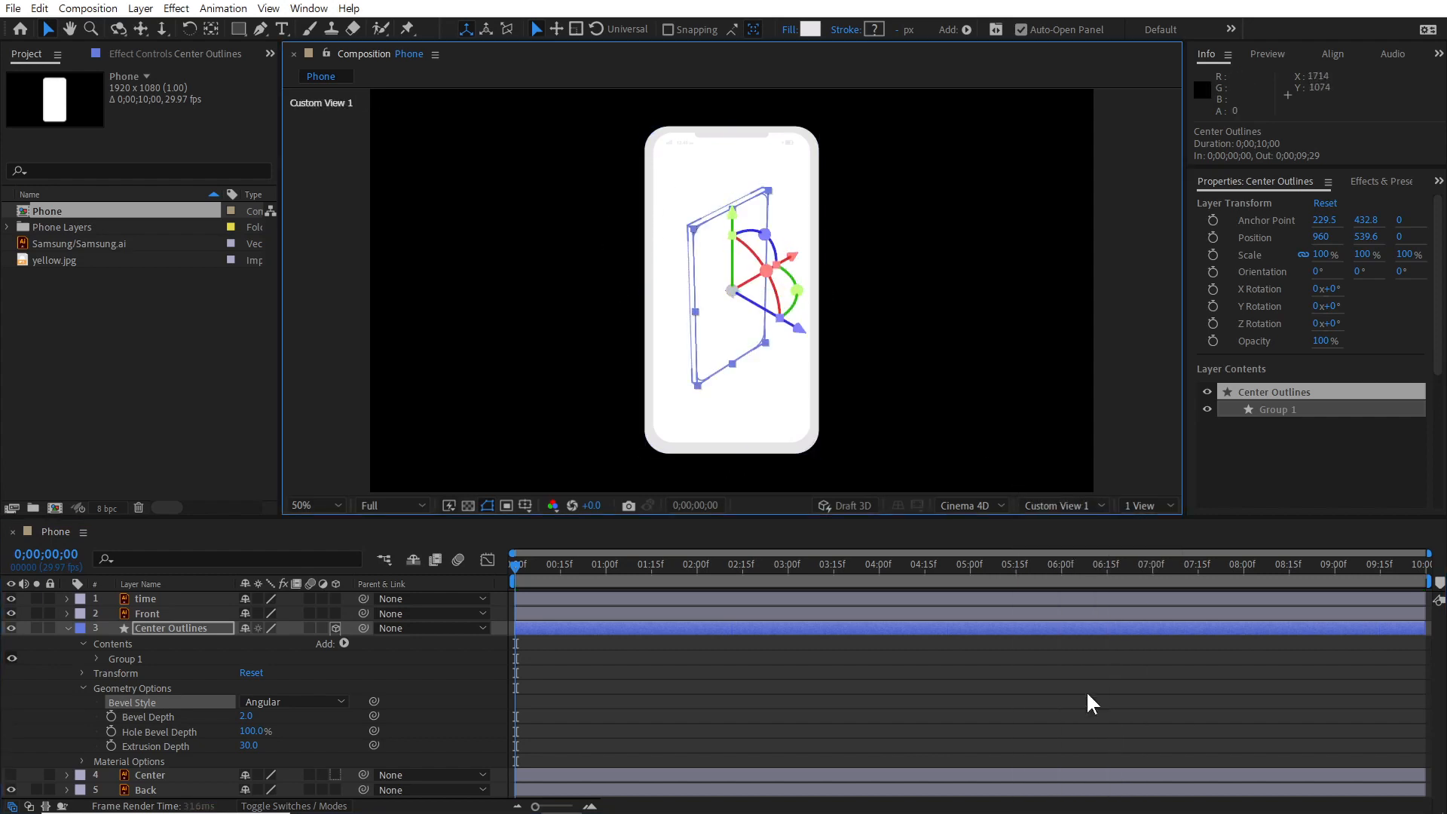
left_click(899, 669)
scroll(708, 342, "up", 1)
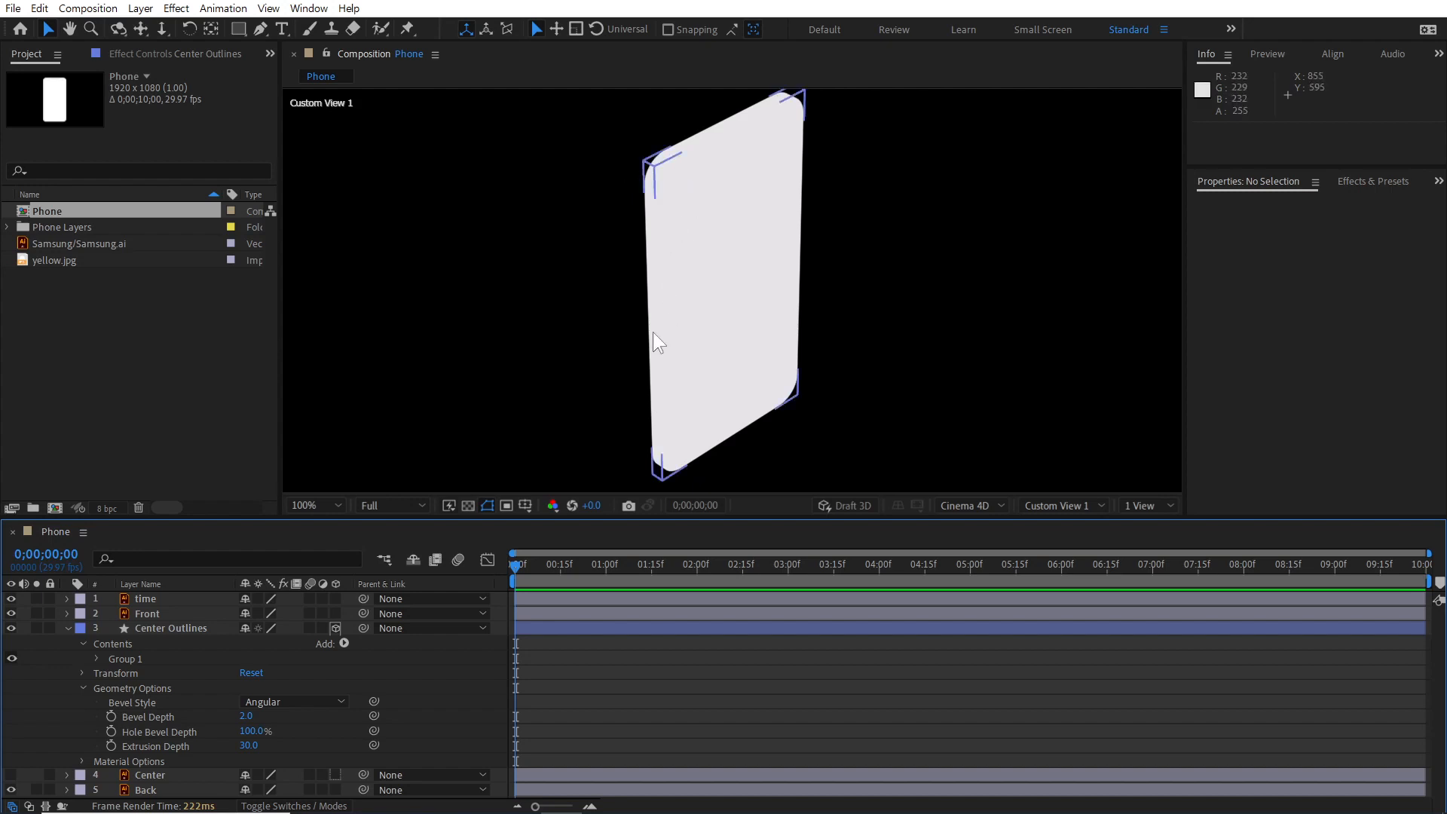
Step: Collapse the Center Outlines layer's properties and make the time, Front and Back layers 3D
left_click(68, 628)
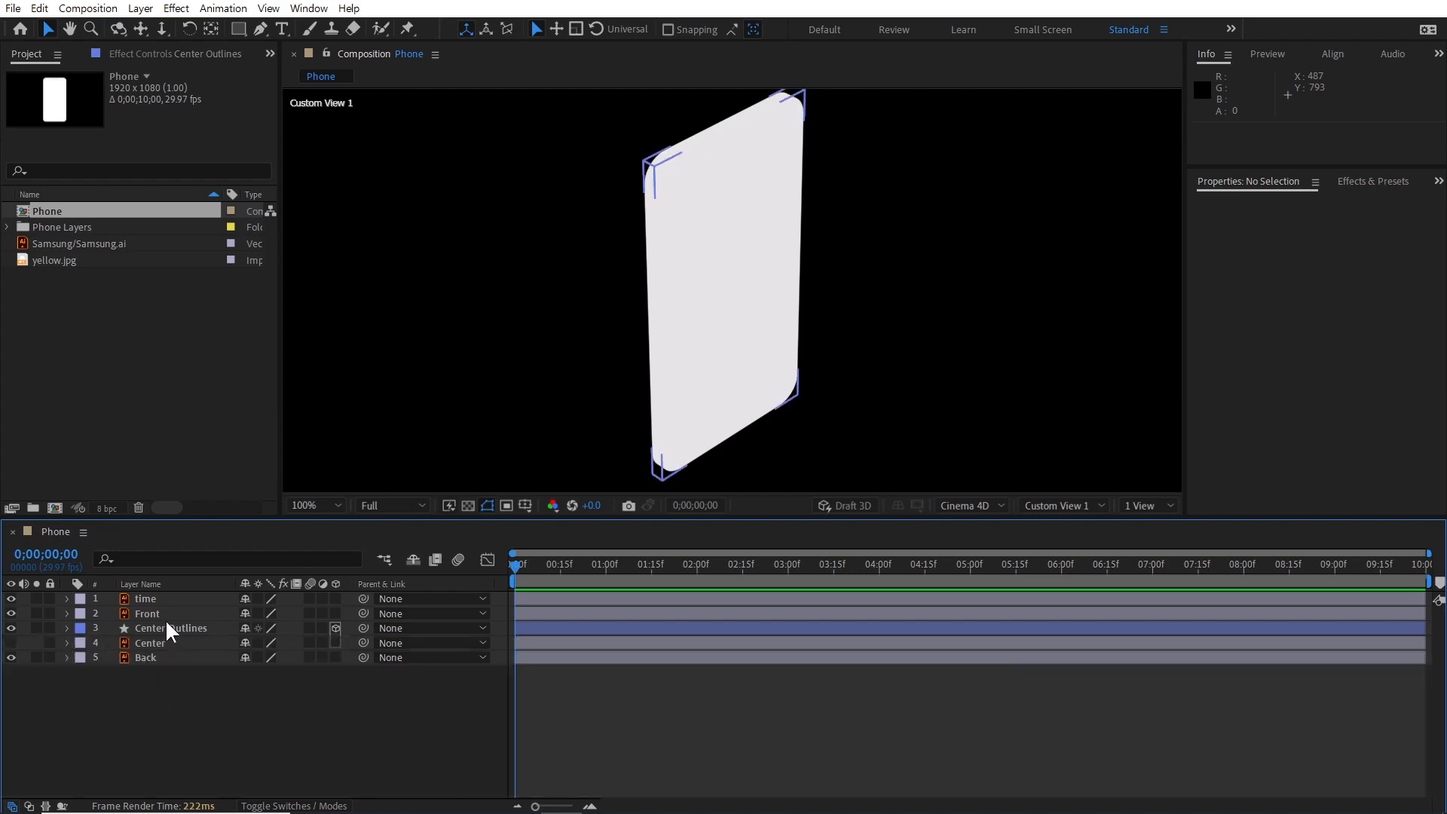
left_click(336, 598)
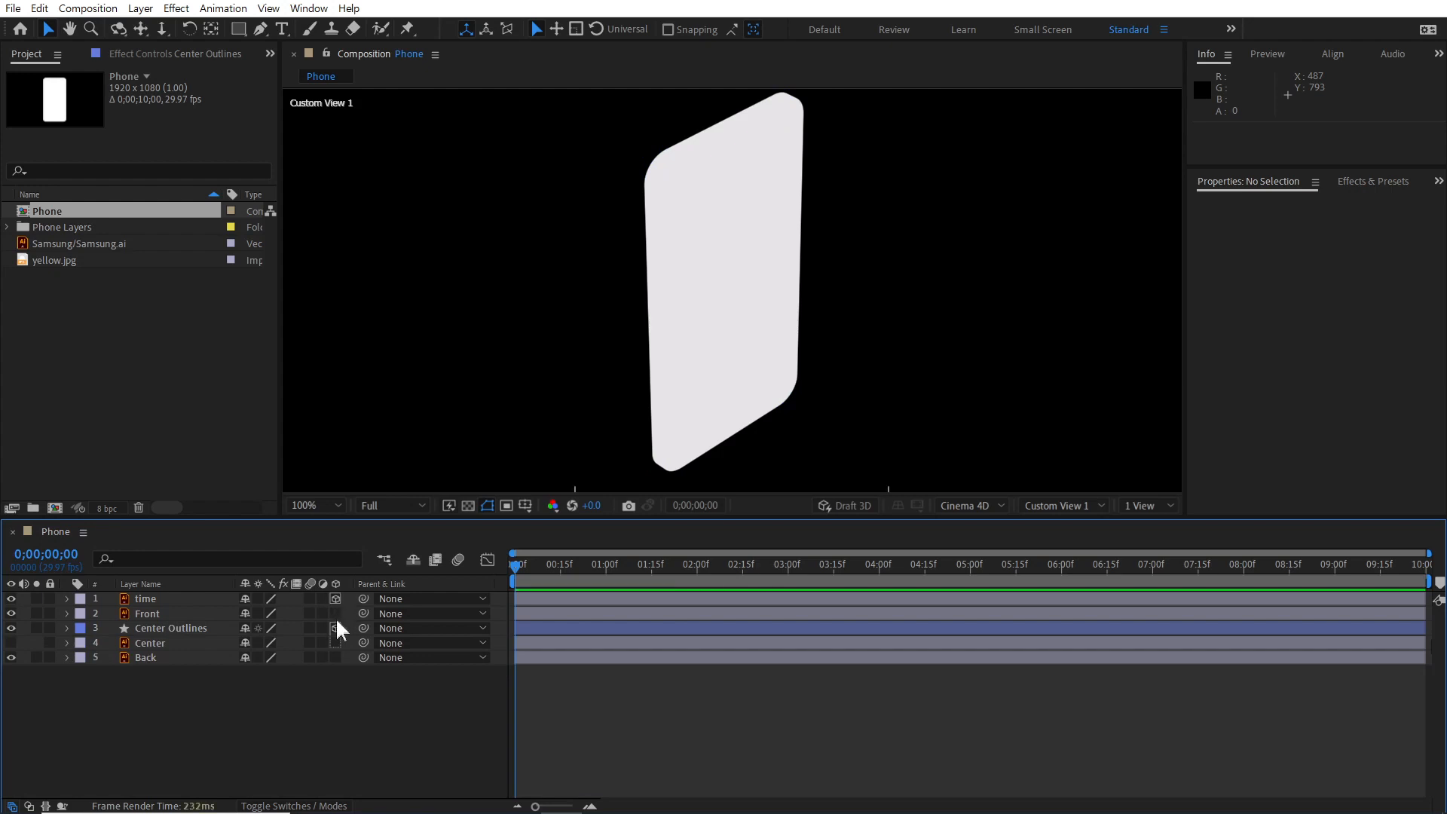
left_click(336, 613)
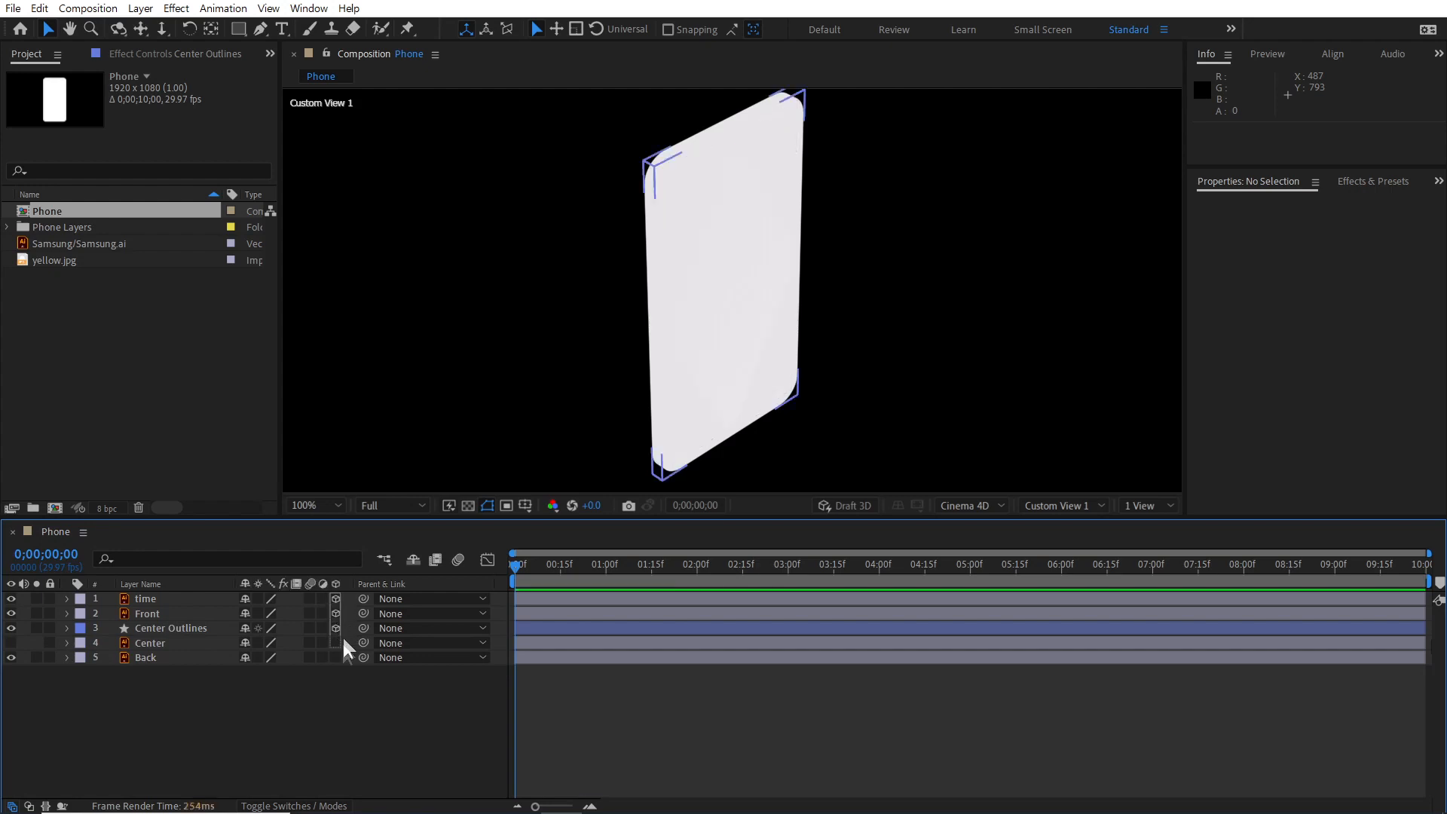
left_click(336, 657)
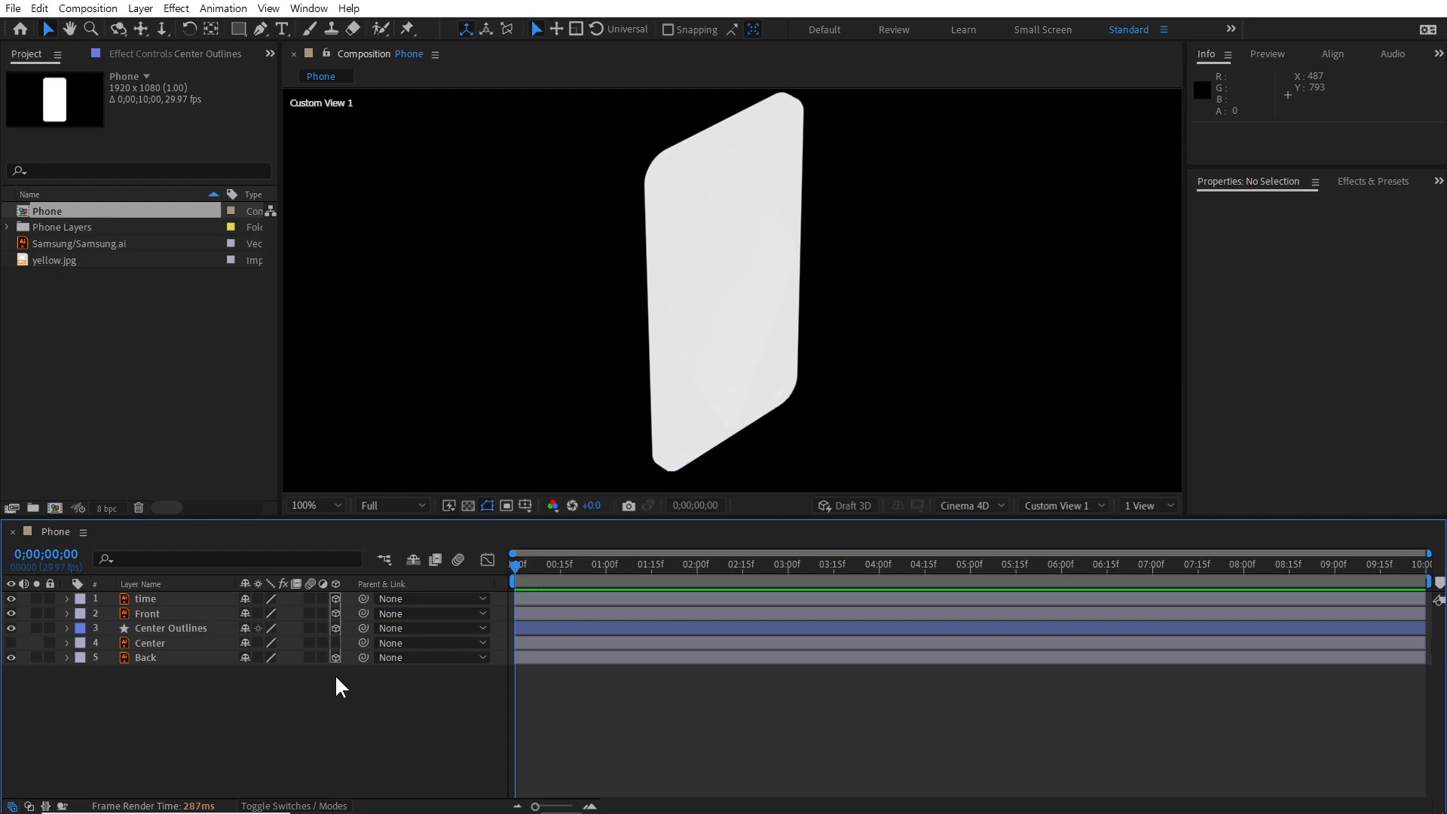
Step: Move the Center layer directly above Center Outlines, and make it visible and 3D
left_click(152, 642)
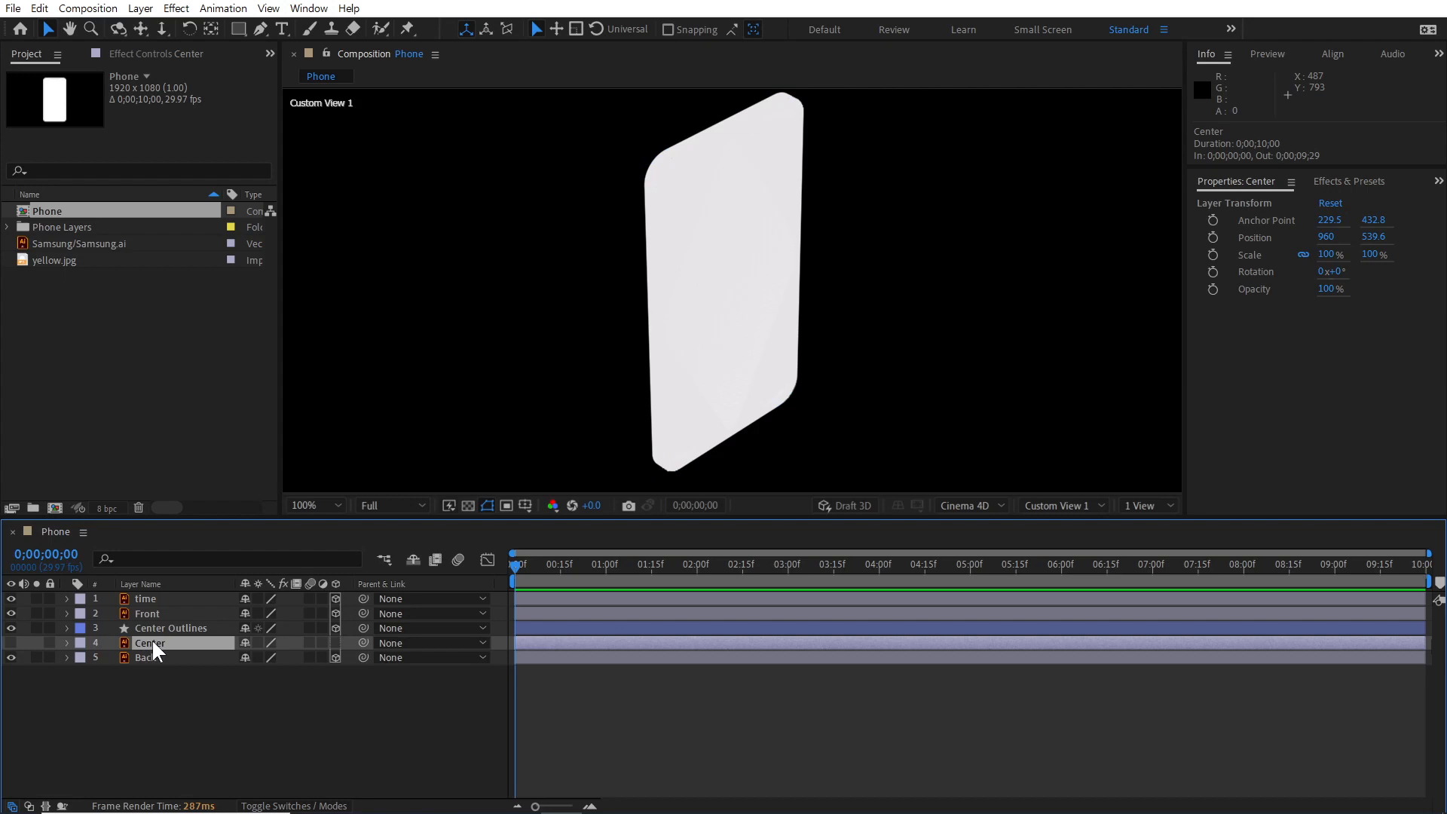
left_click_drag(149, 639, 158, 624)
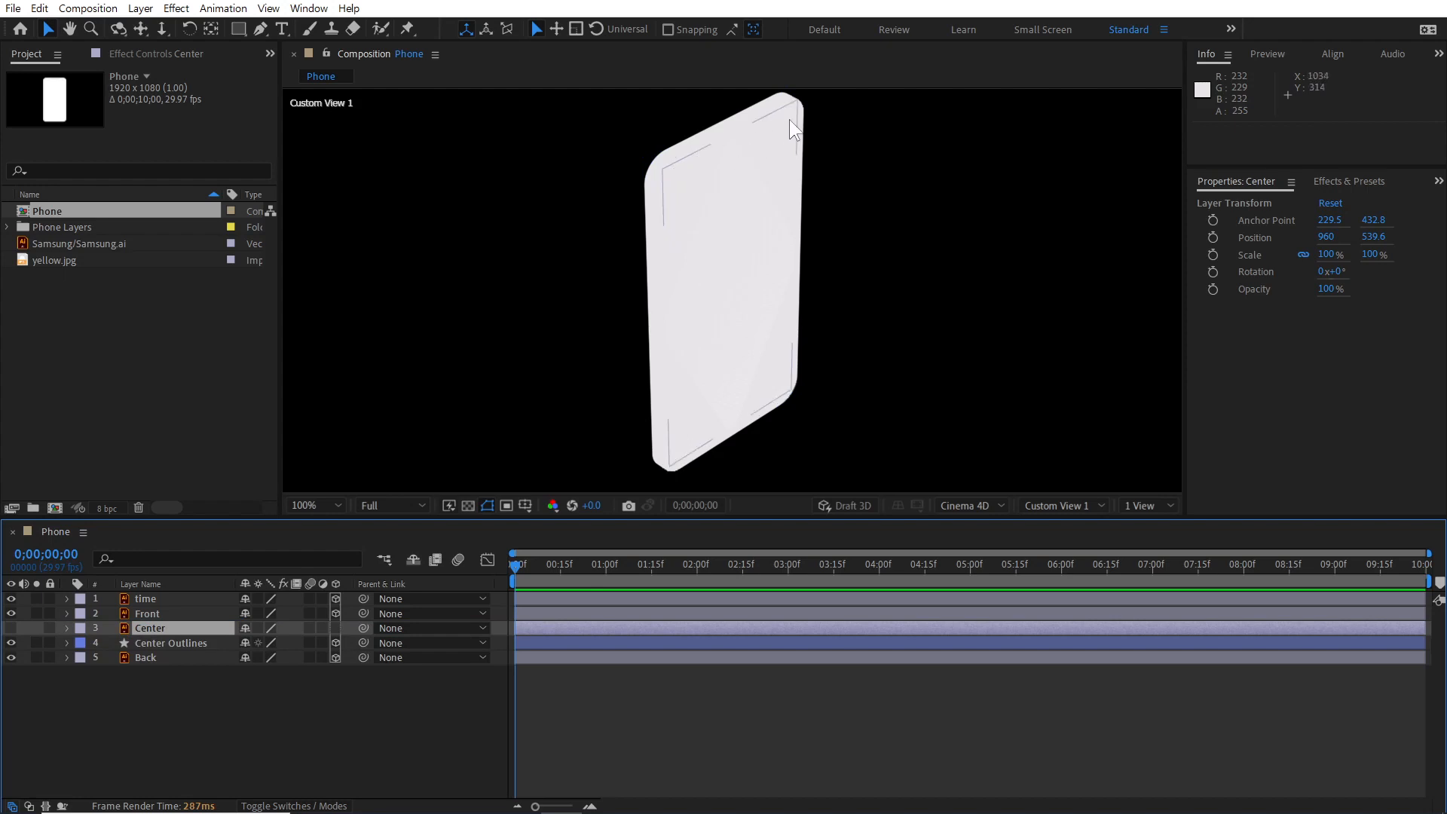
left_click(10, 628)
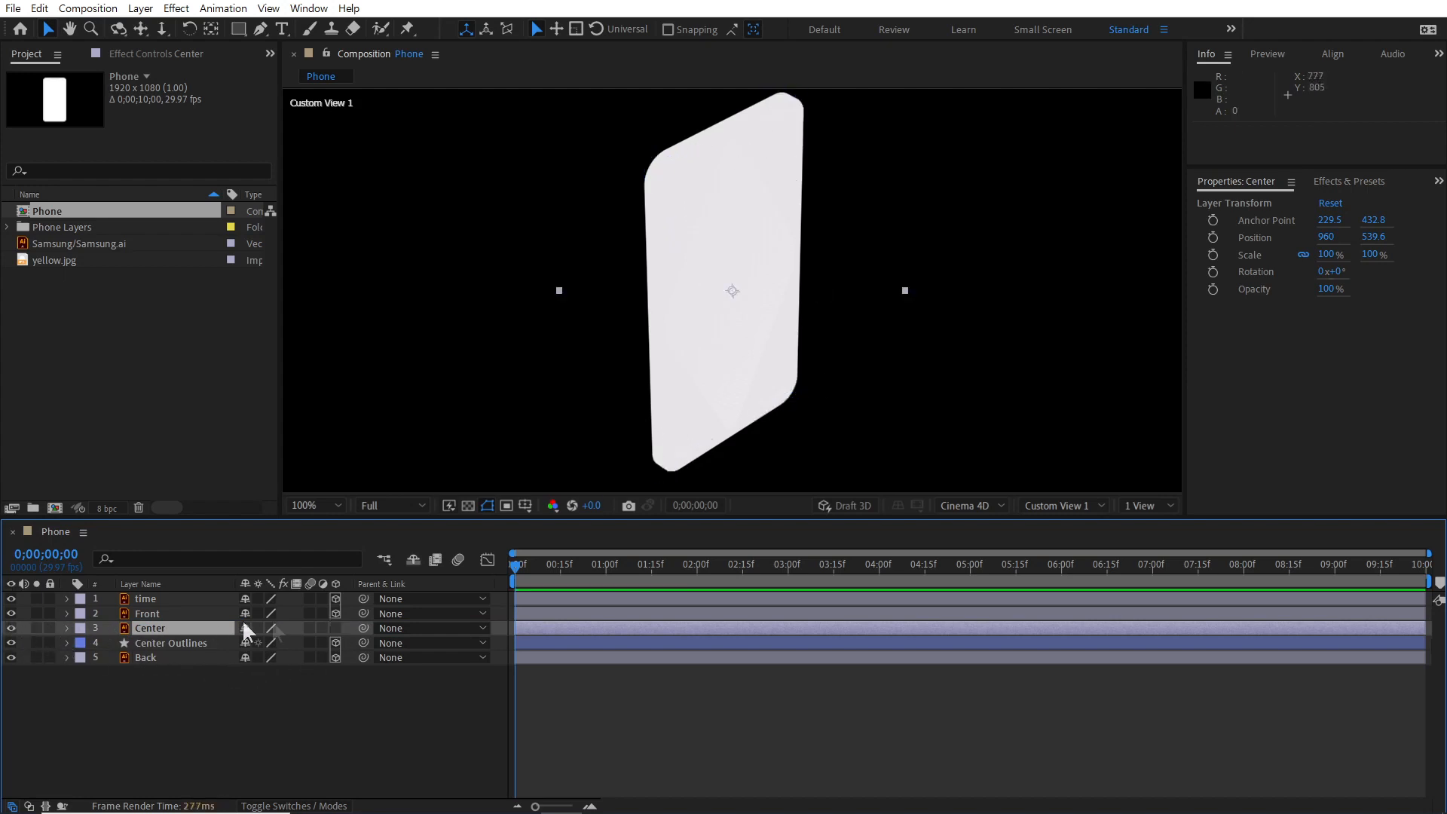
left_click(336, 628)
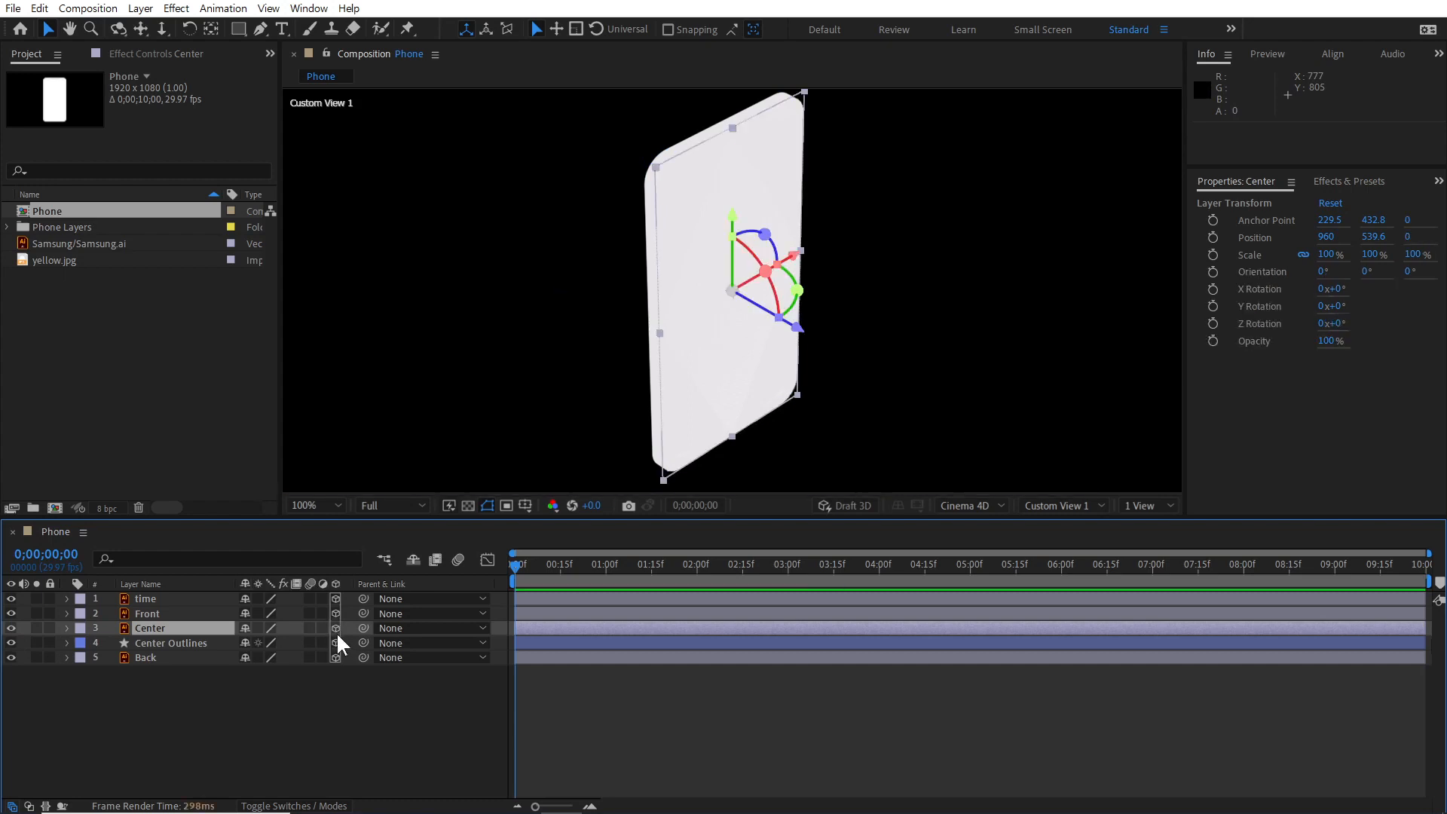
left_click(133, 721)
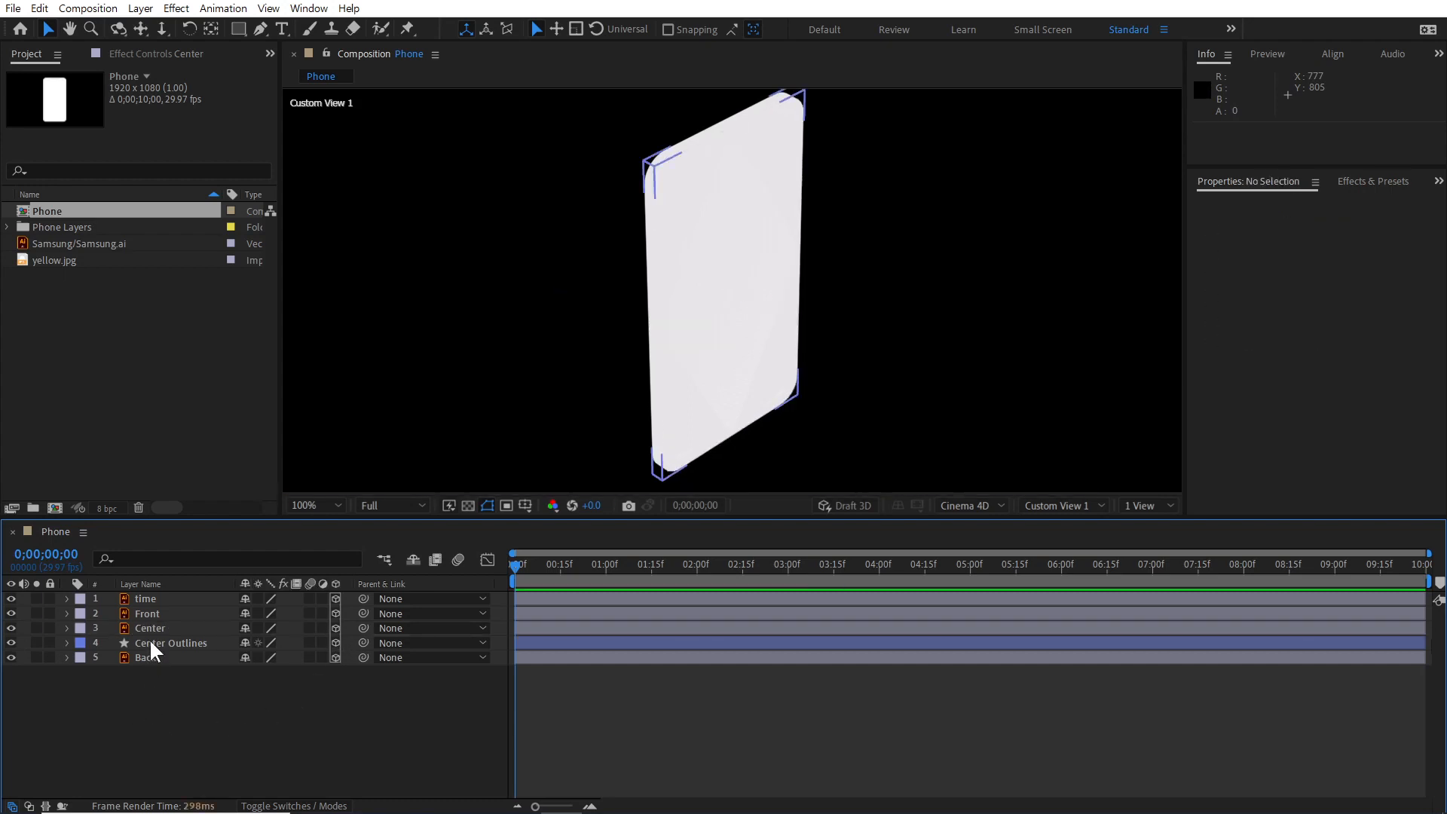
Step: Add a Point light with no falloff and no cast shadows to the Phone composition
left_click(149, 642)
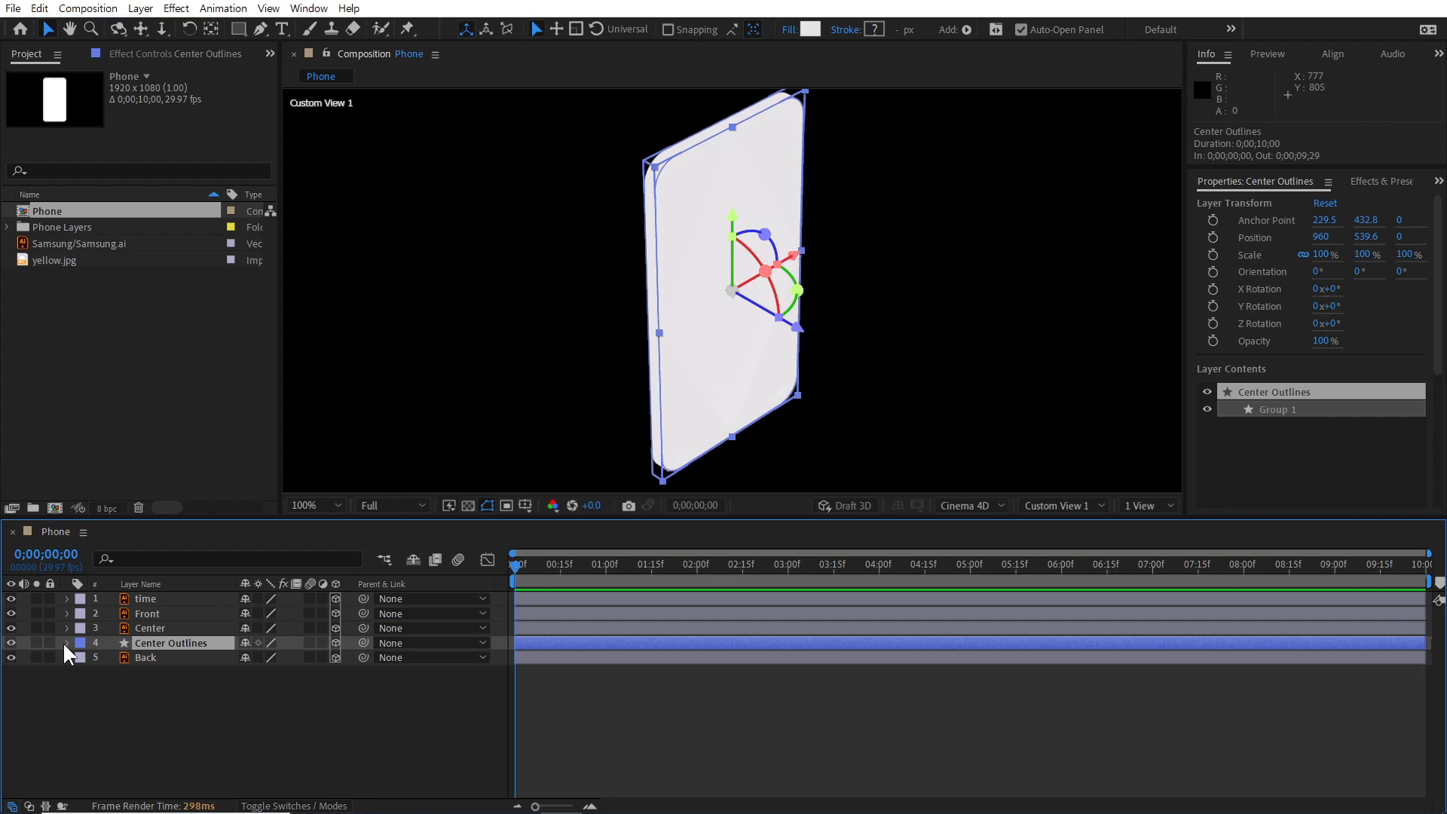
left_click(63, 699)
right_click(63, 700)
mouse_move(110, 520)
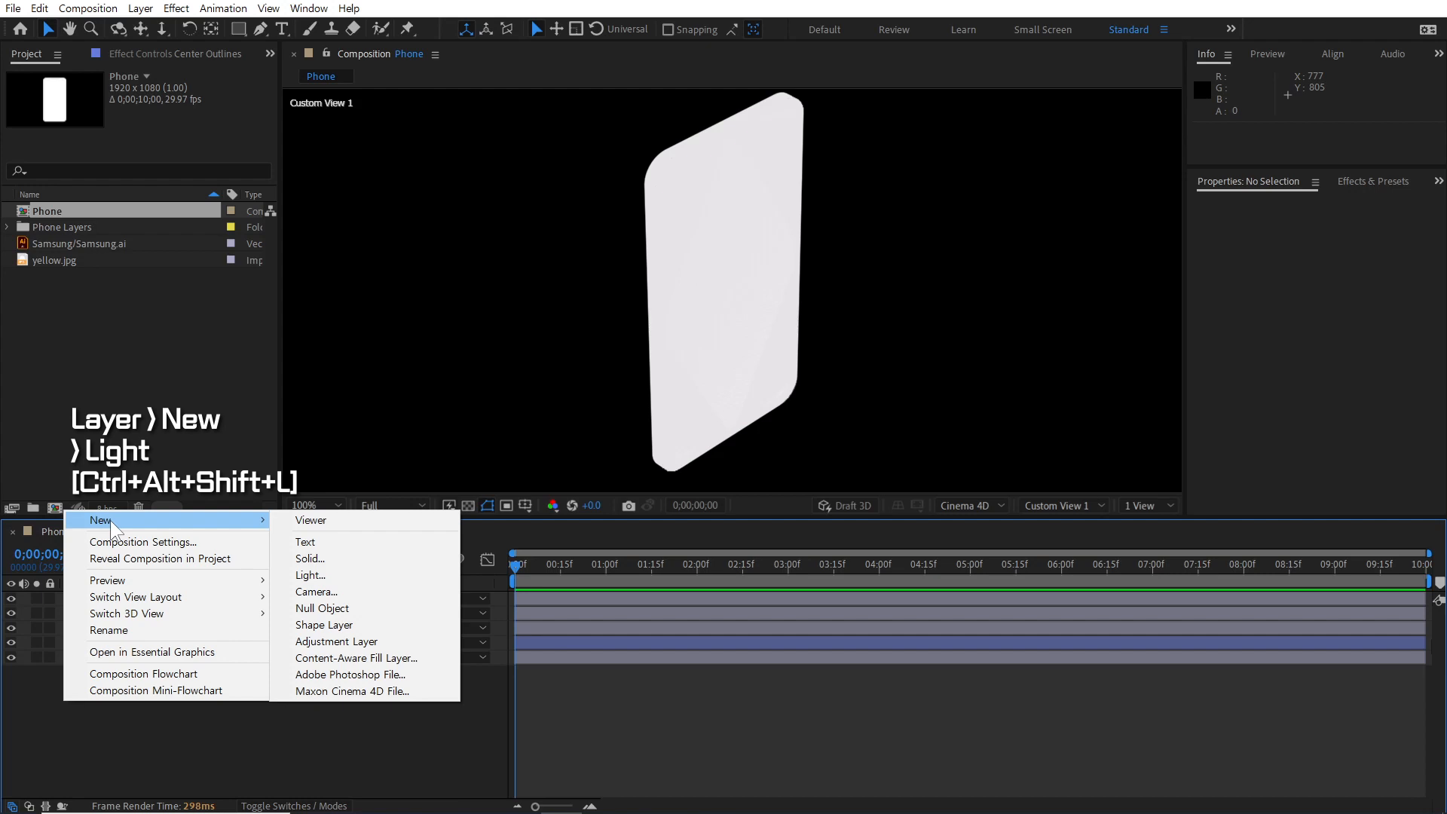
left_click(347, 575)
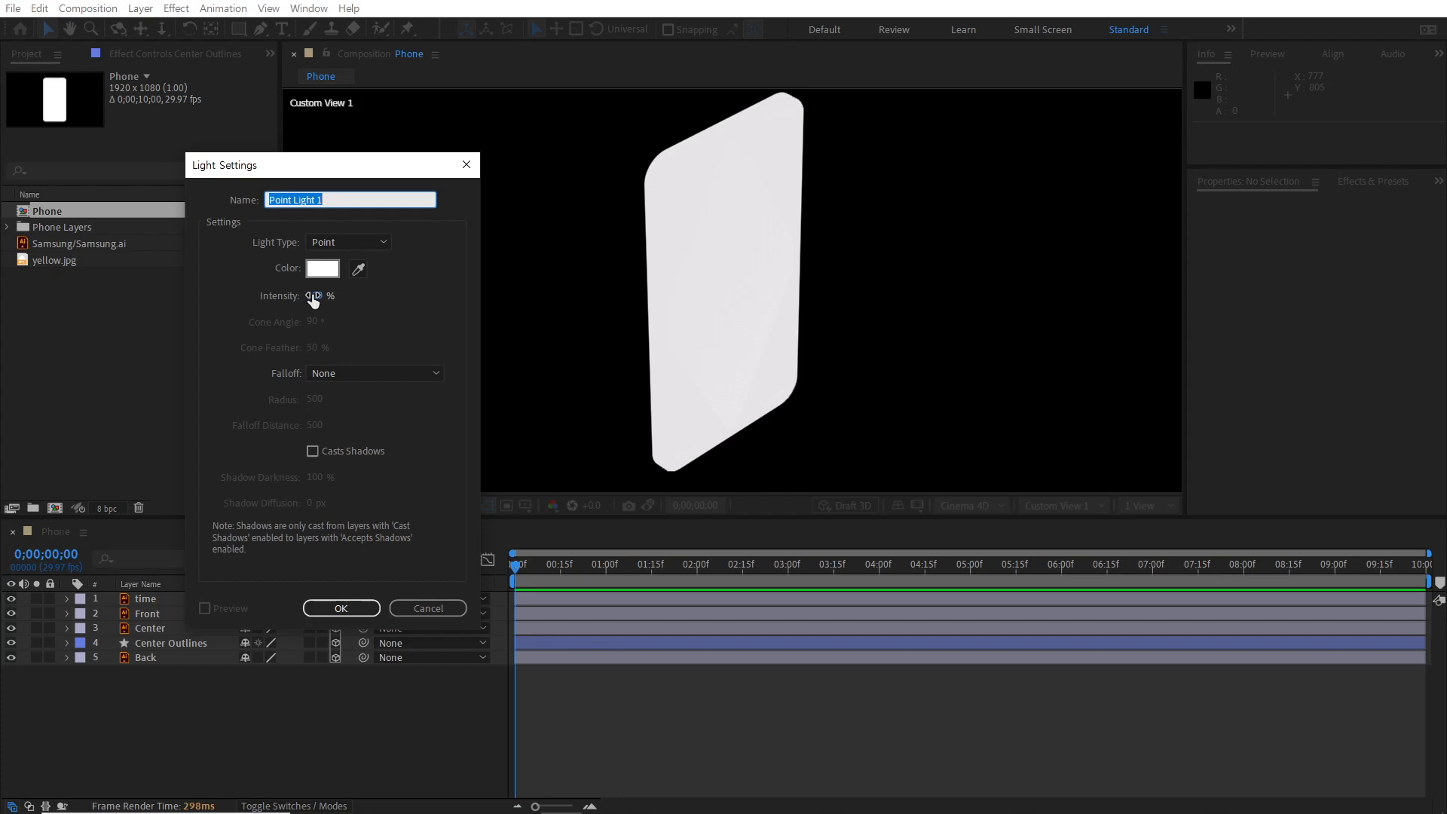
left_click(362, 605)
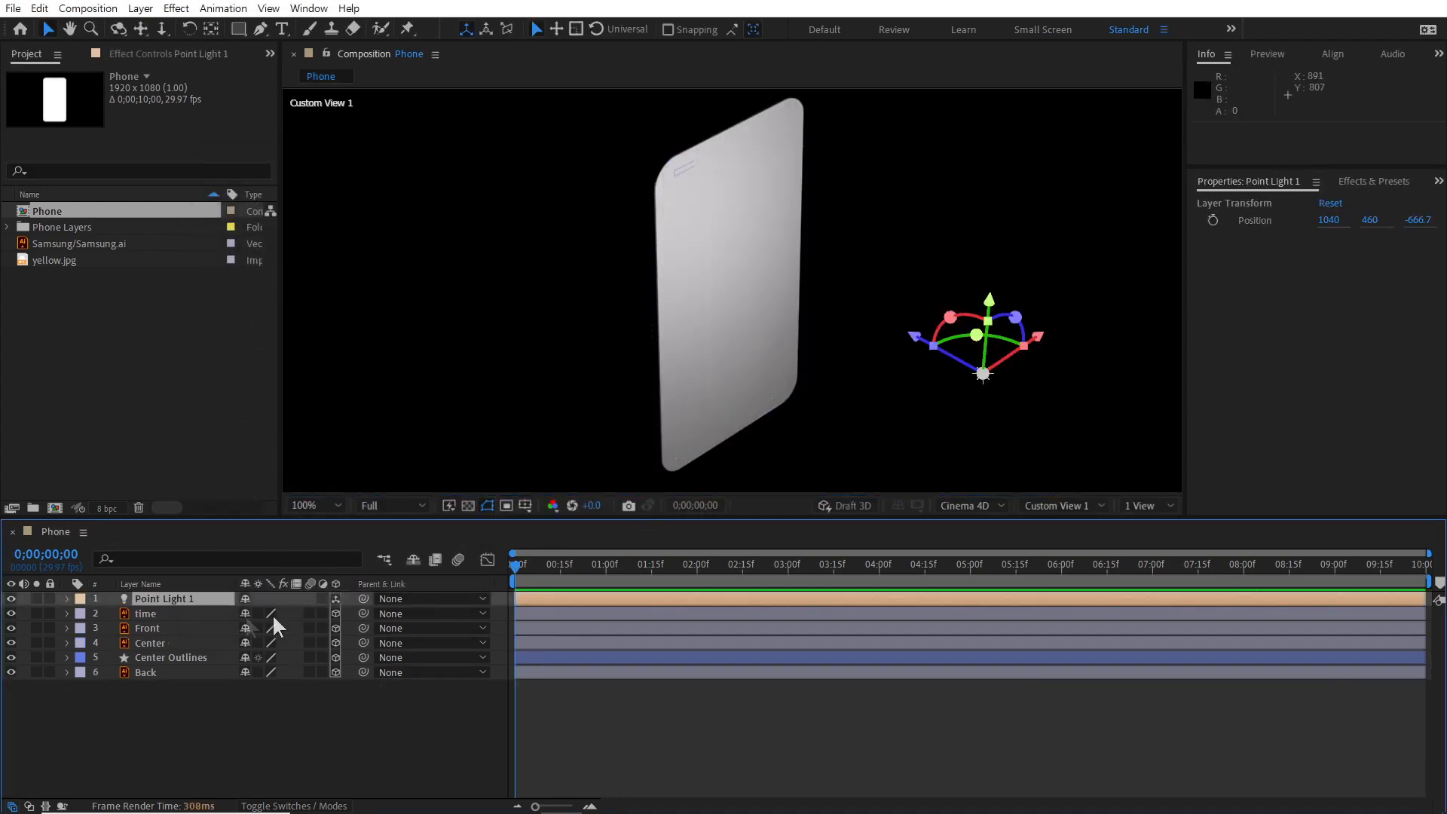
Step: Add an Ambient light with 100% intensity to the Phone composition
right_click(187, 707)
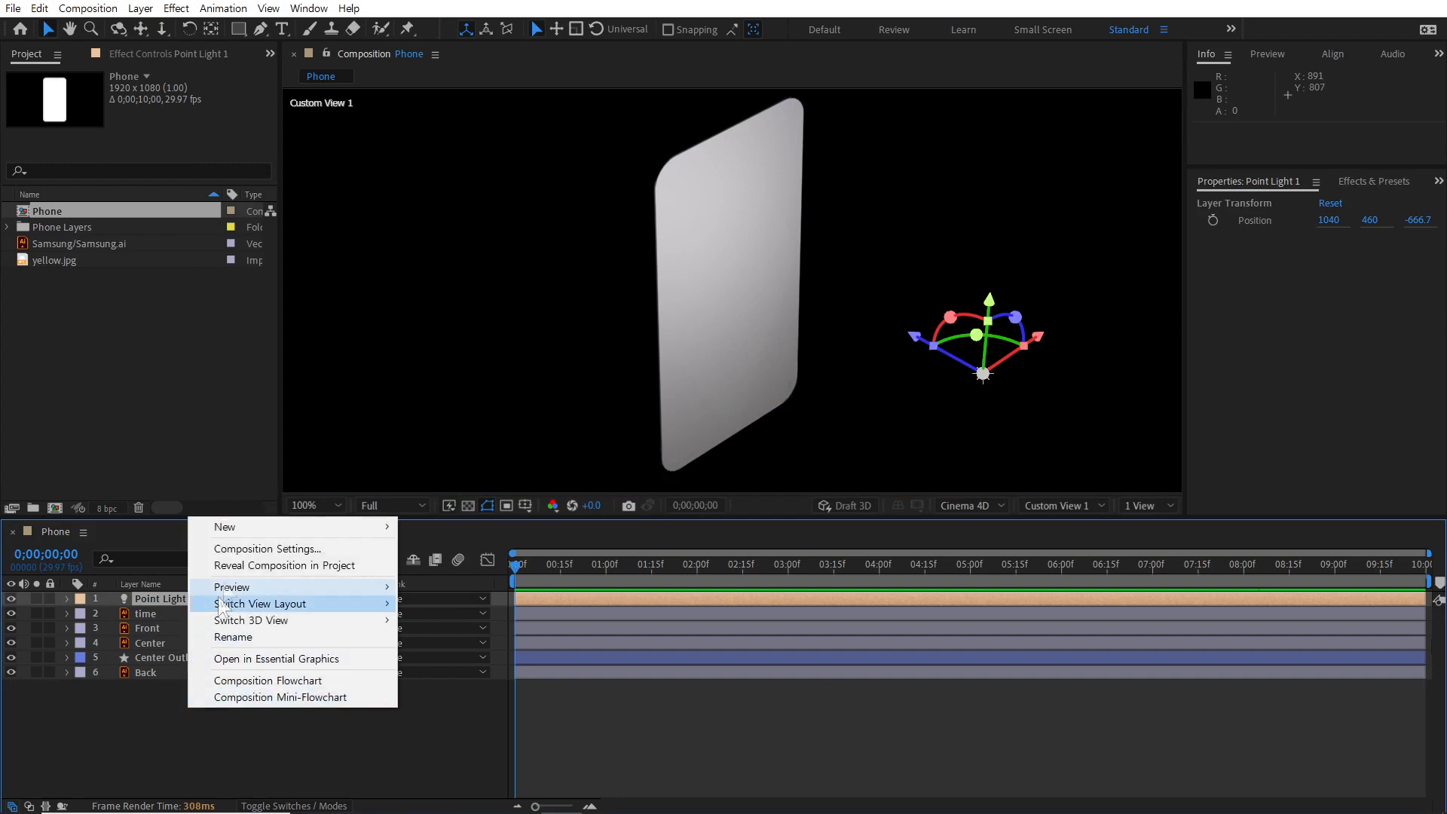
mouse_move(242, 531)
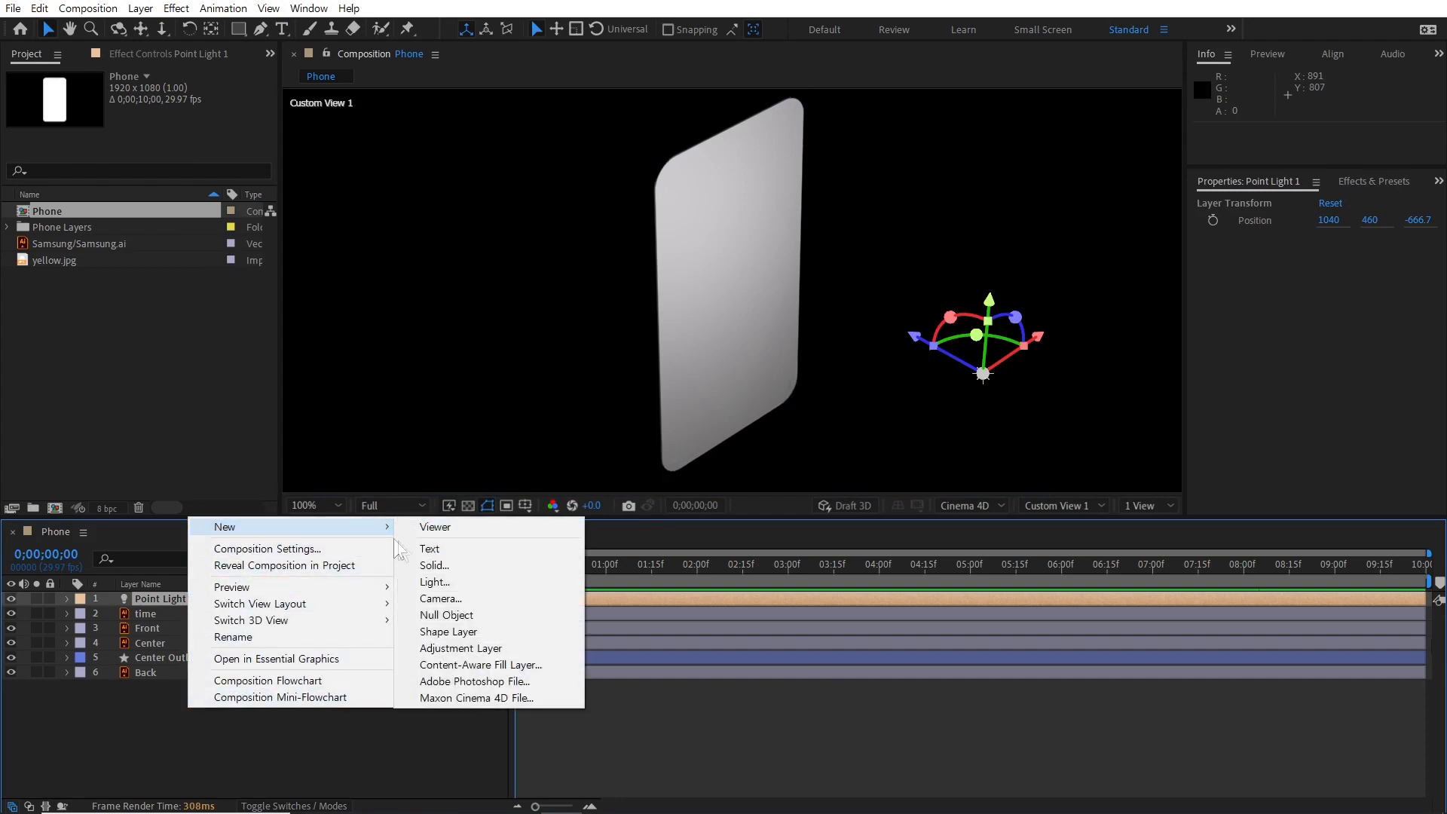
left_click(469, 581)
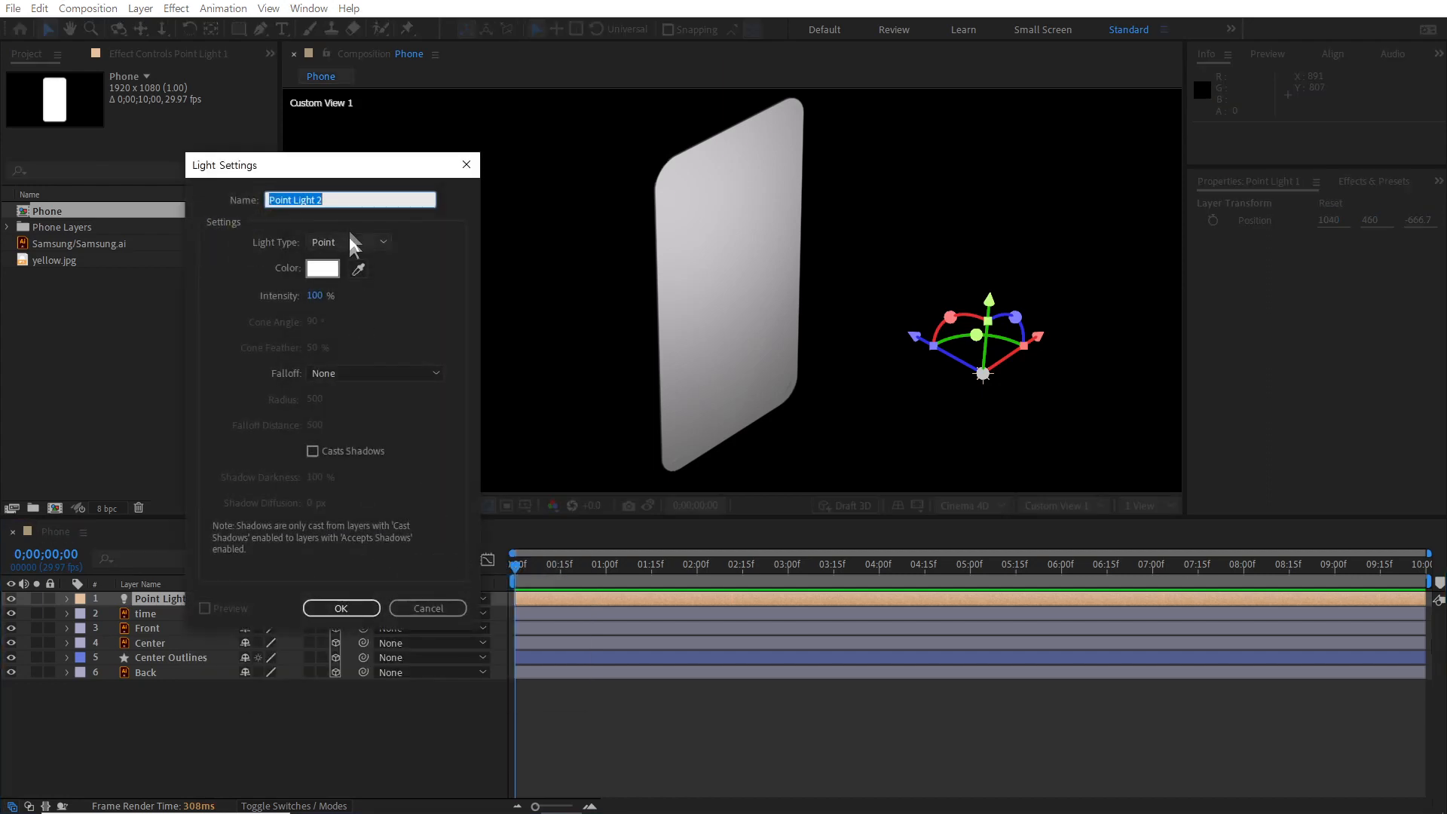
left_click(356, 241)
left_click(350, 318)
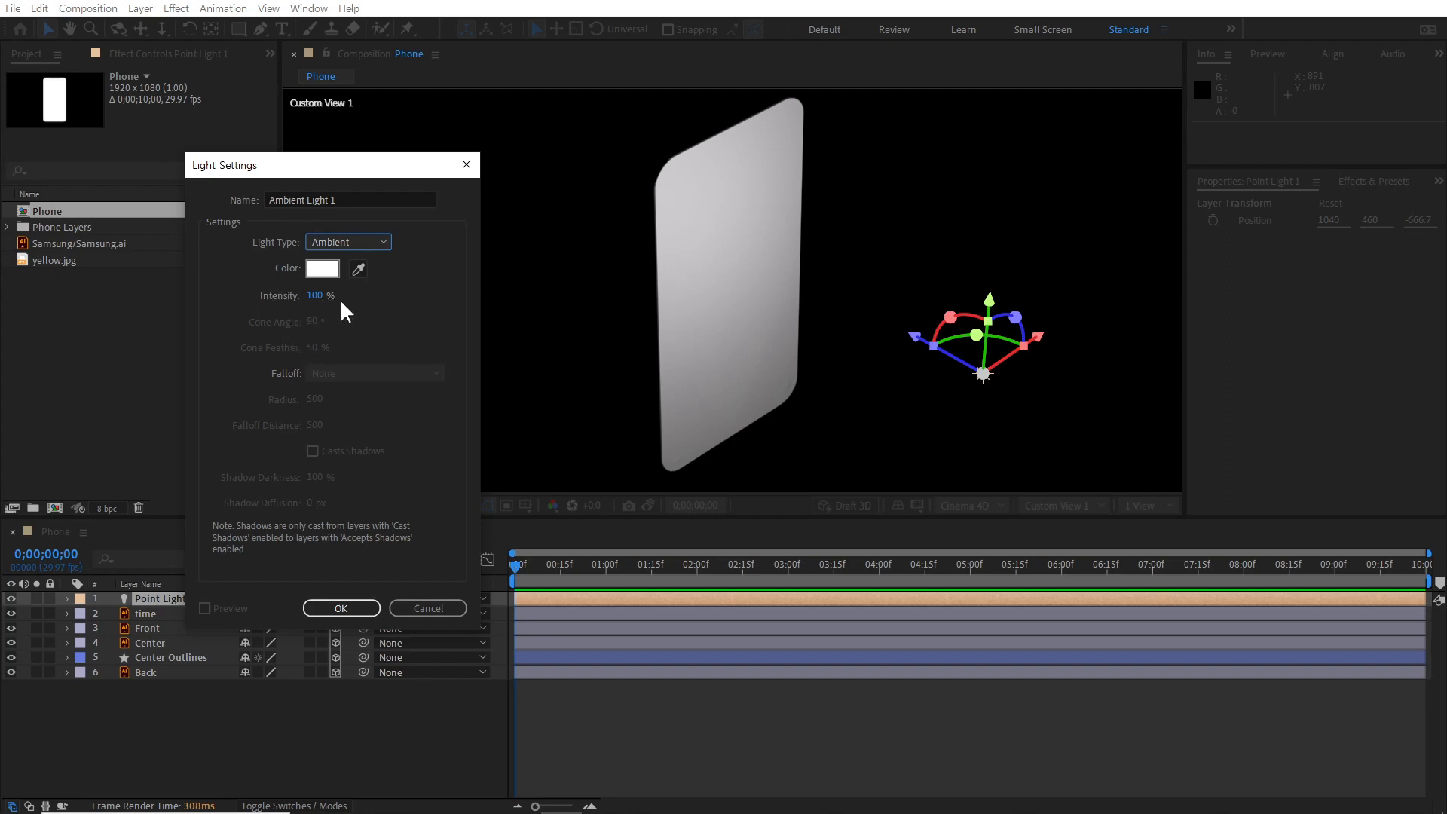
left_click(351, 611)
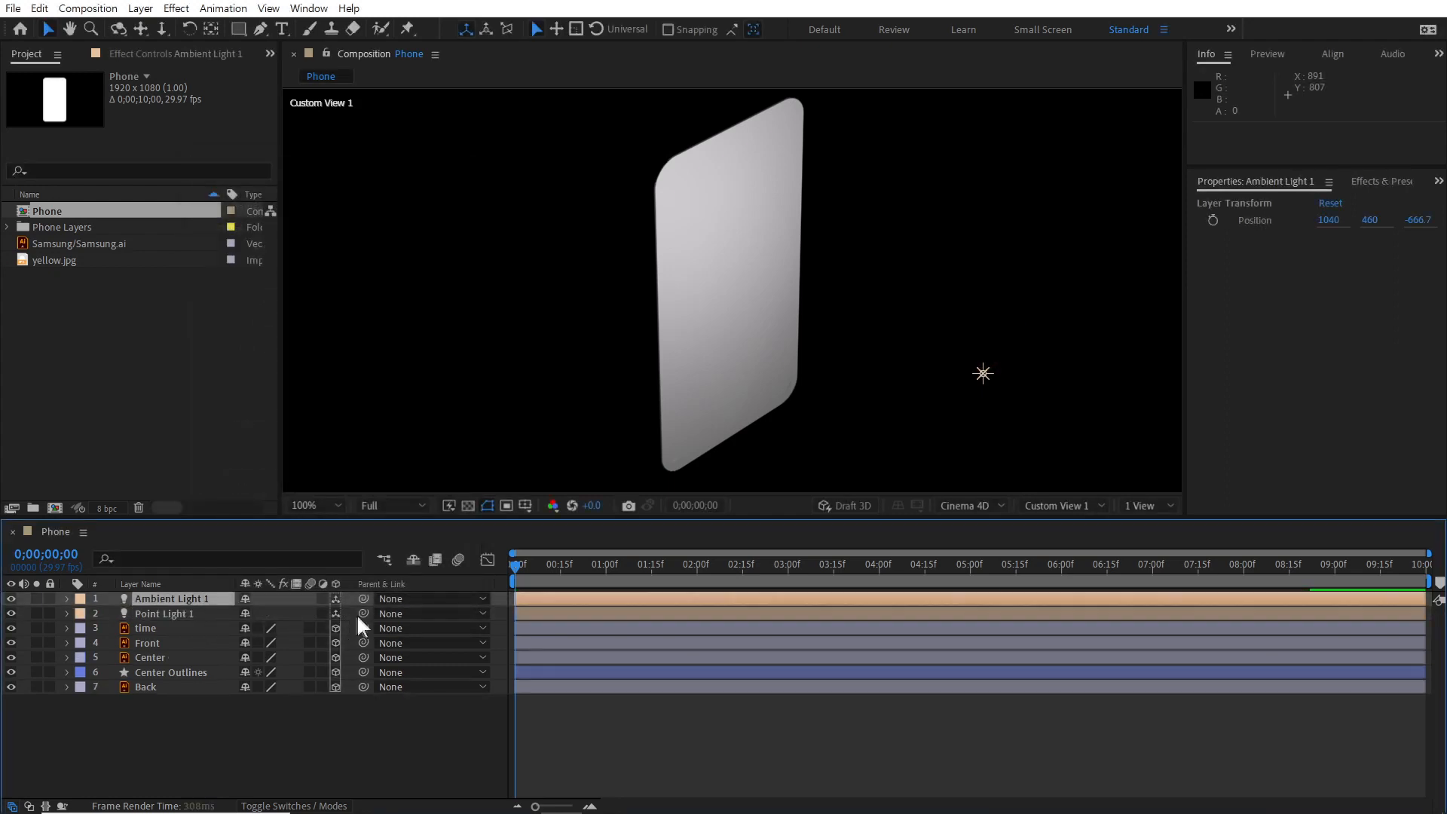
left_click(282, 734)
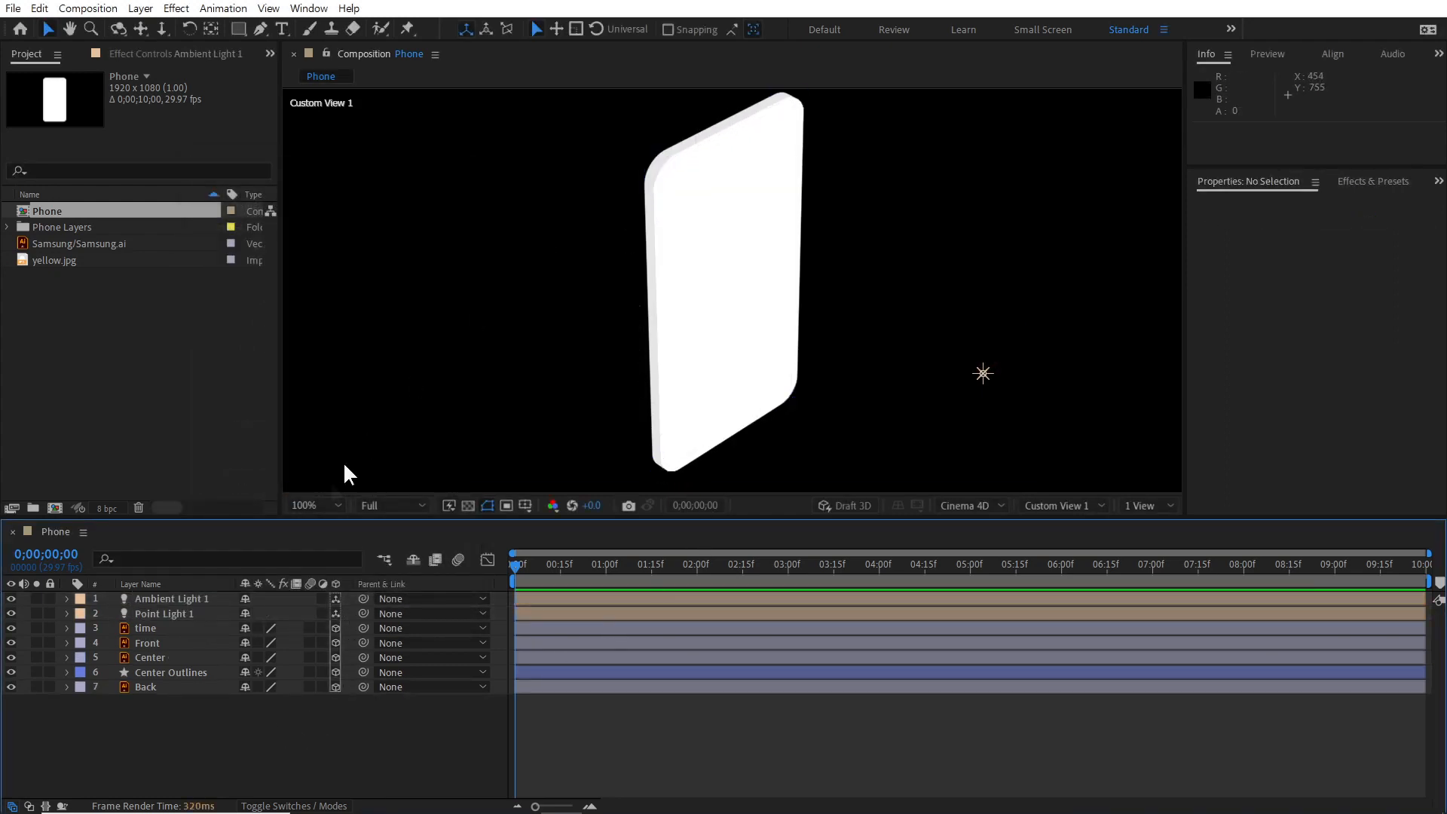
Step: Set the intensity of Point Light 1 to 50% in its light settings
double_click(179, 613)
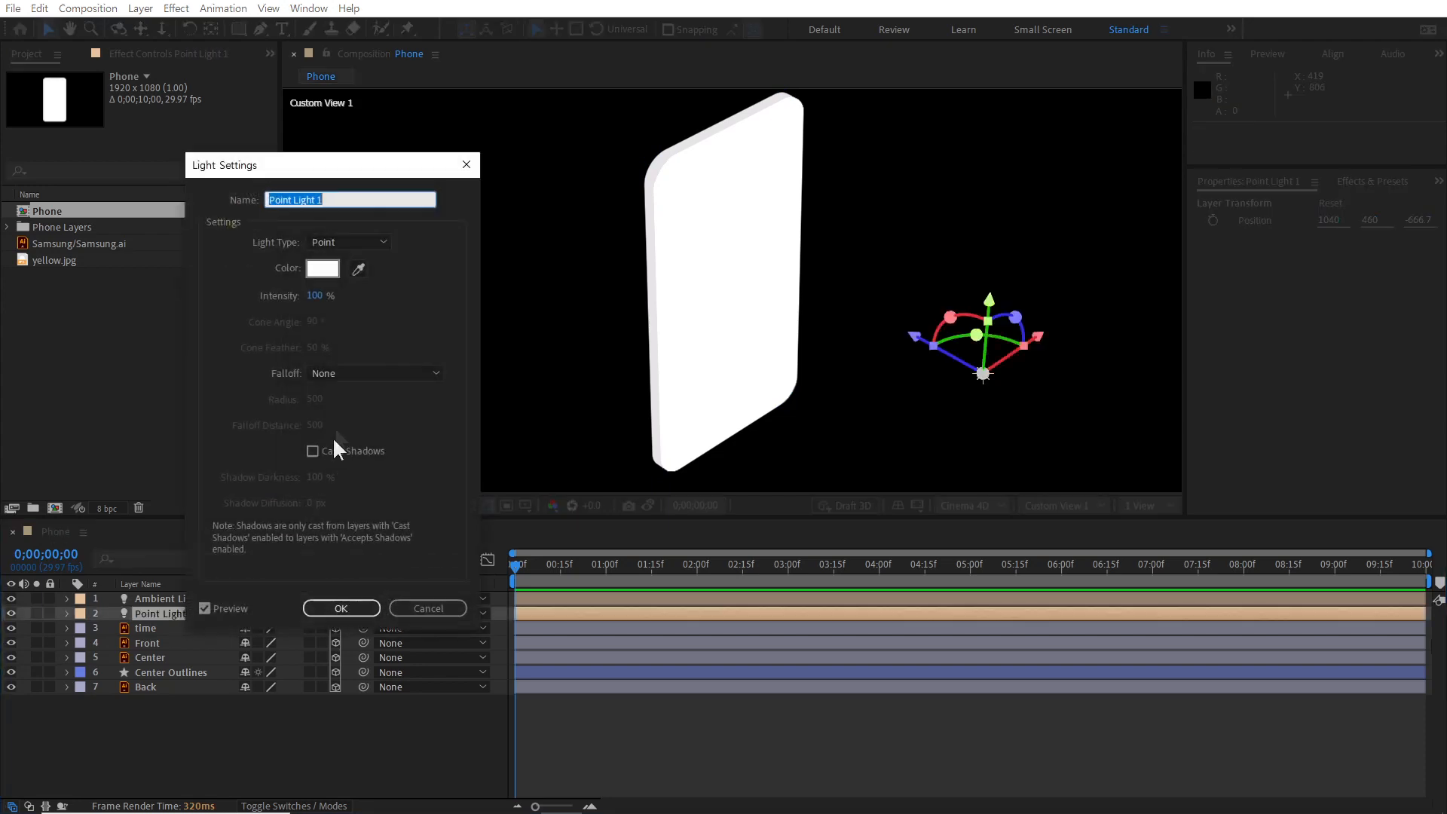
left_click(322, 296)
type("50")
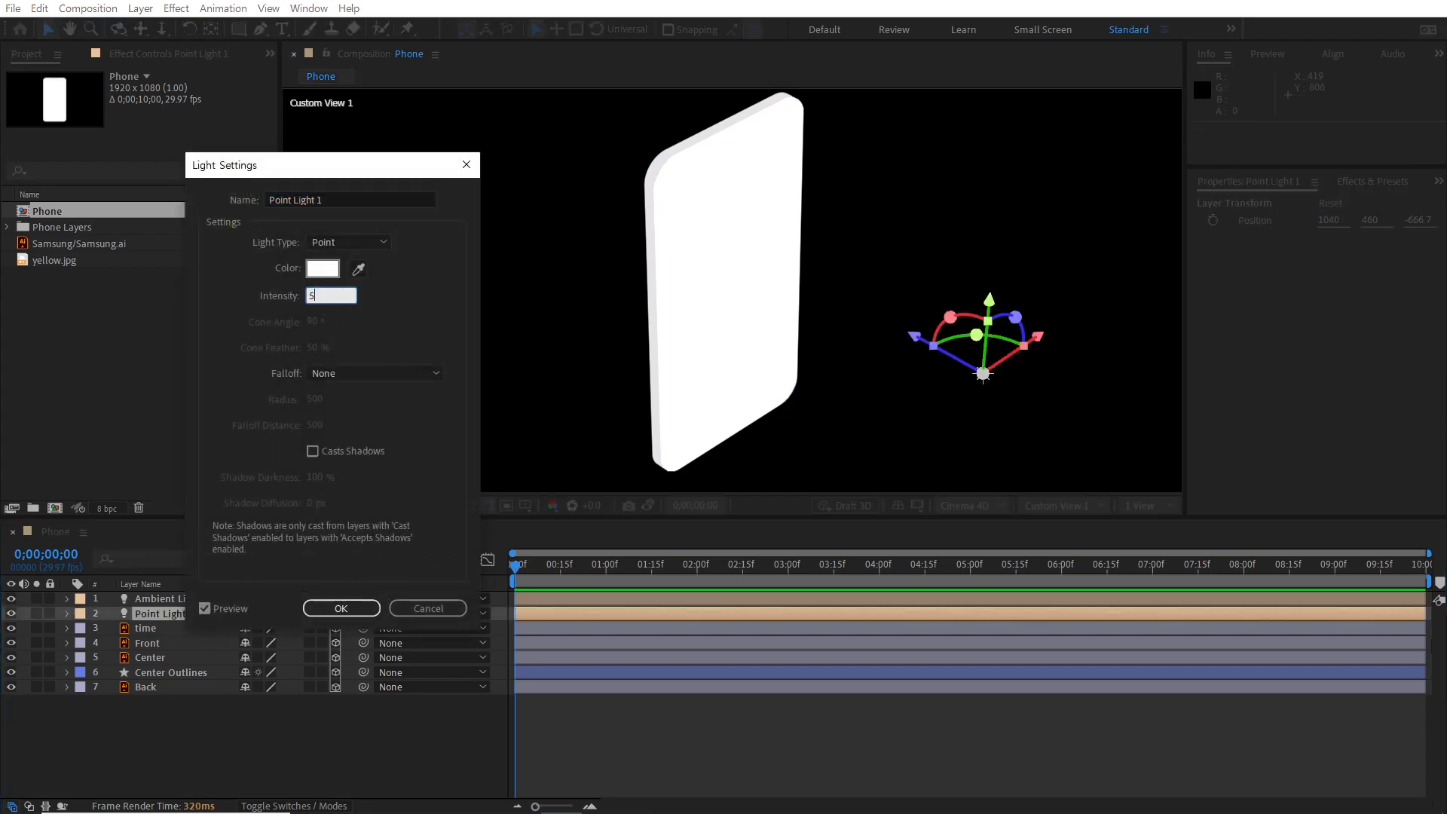
left_click(340, 608)
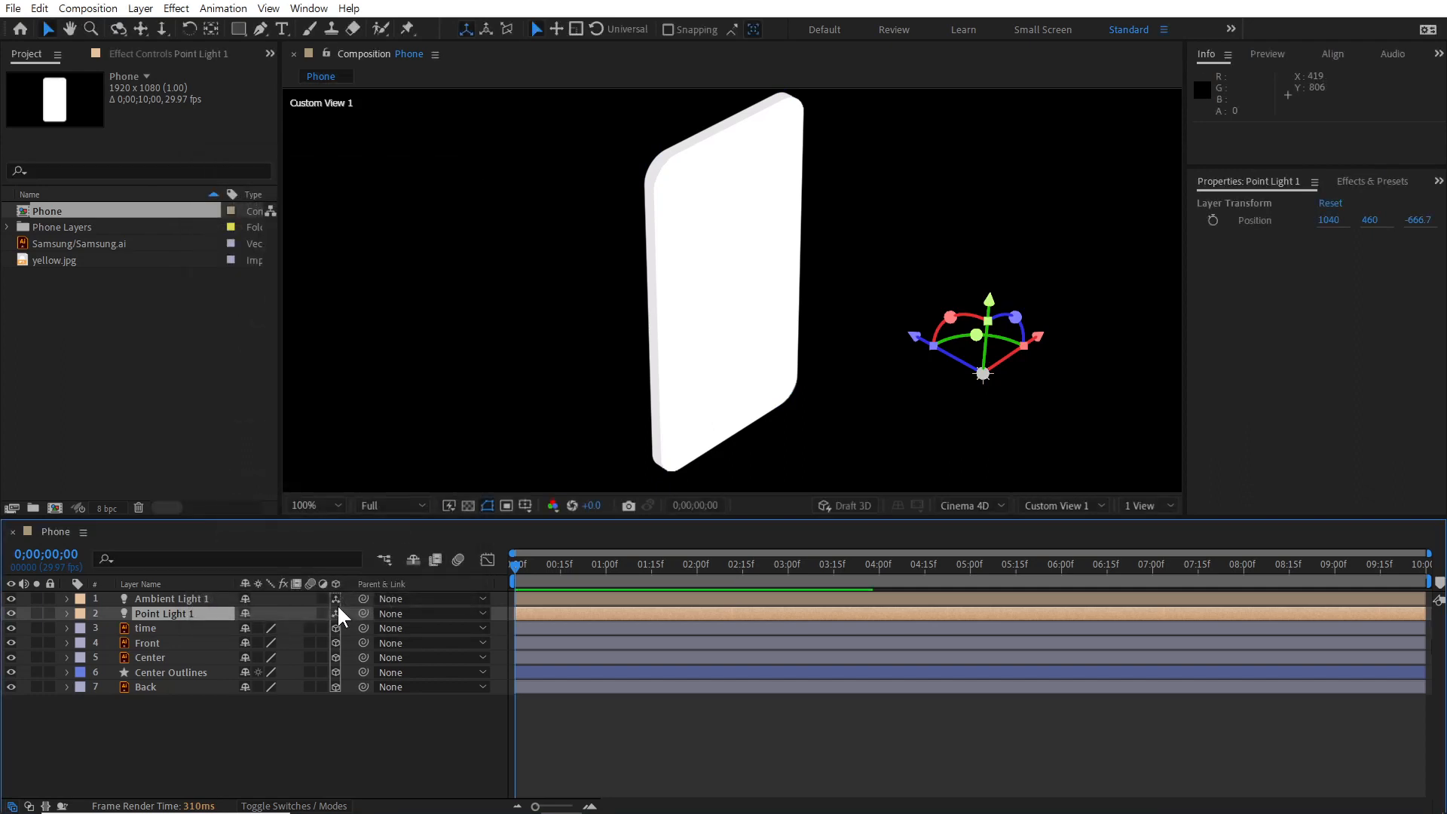
Step: Set the intensity of Ambient Light 1 to 80% in its light settings
double_click(187, 597)
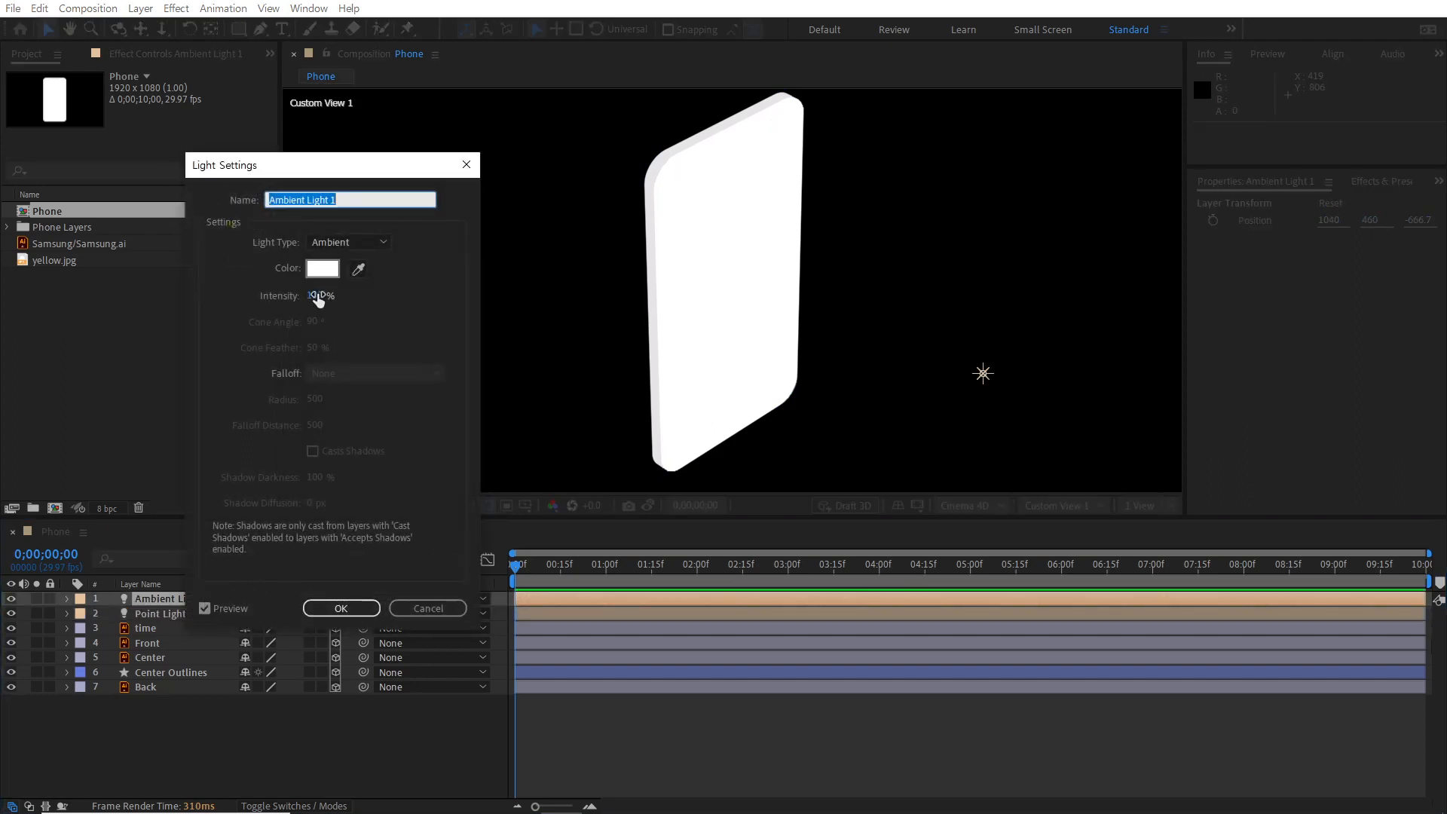
left_click(318, 295)
type("80")
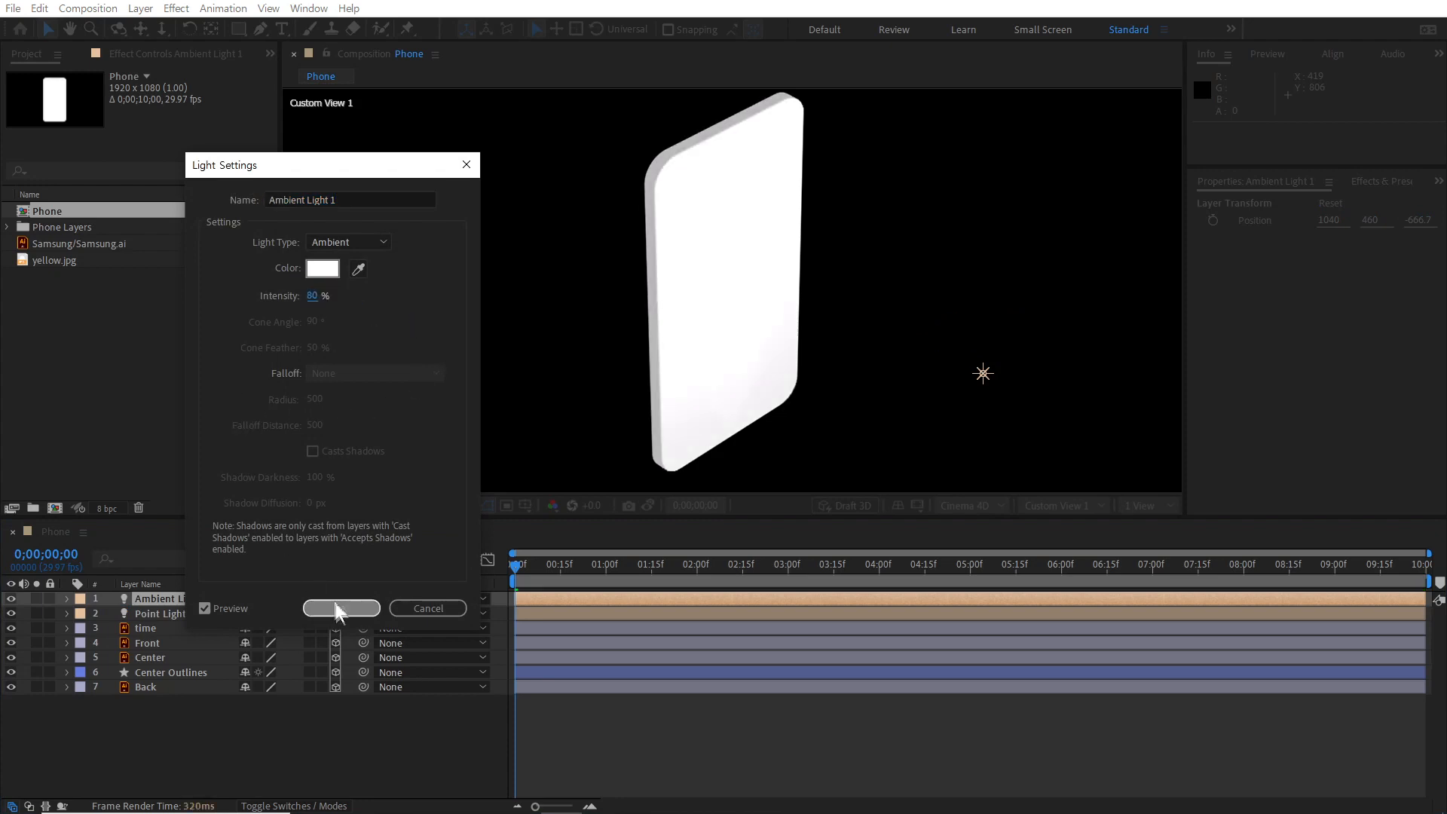
left_click(341, 607)
left_click(260, 749)
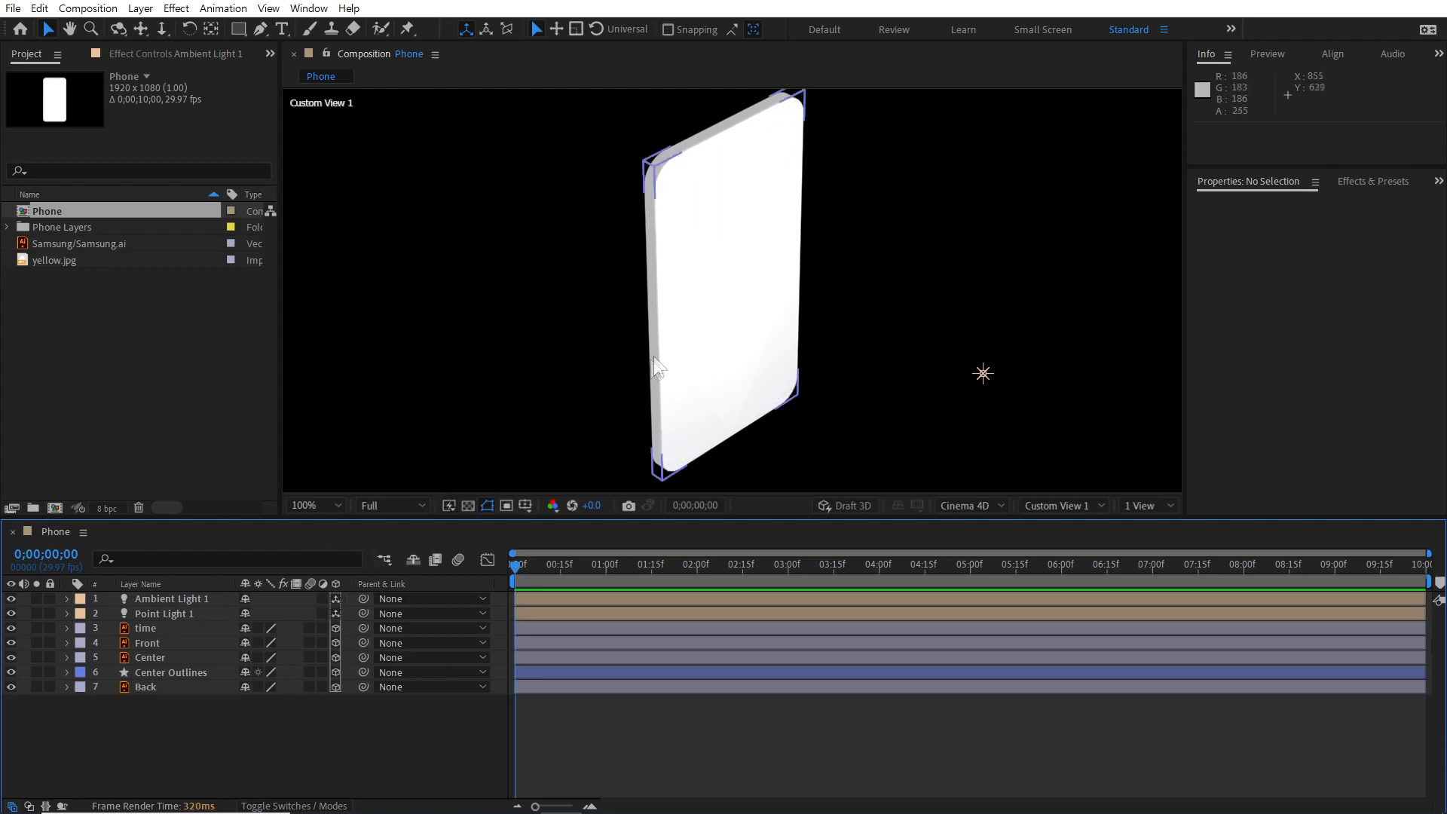
Step: Set the intensity of Ambient Light 1 to 50% in its light settings
double_click(197, 595)
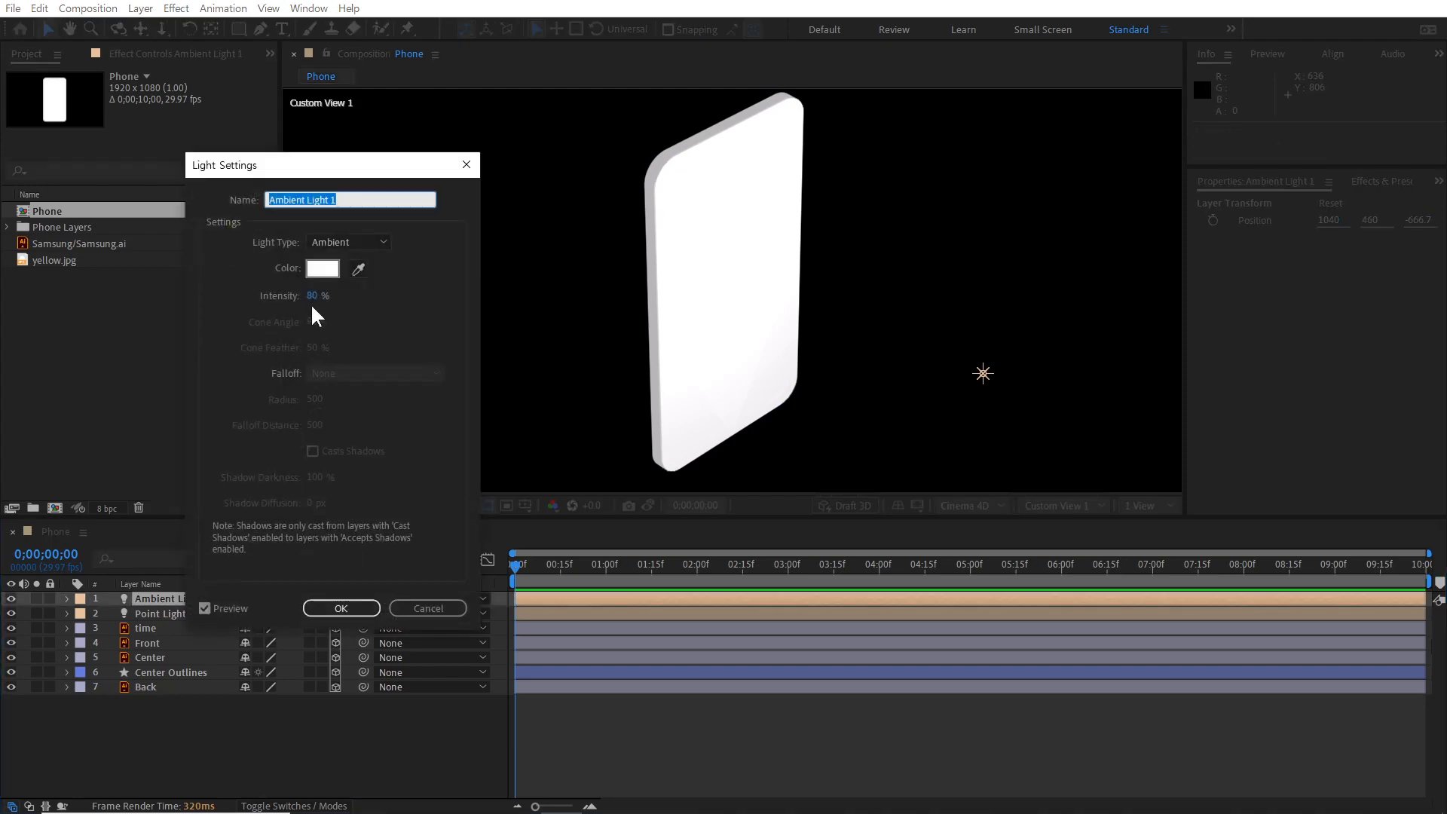
left_click(312, 297)
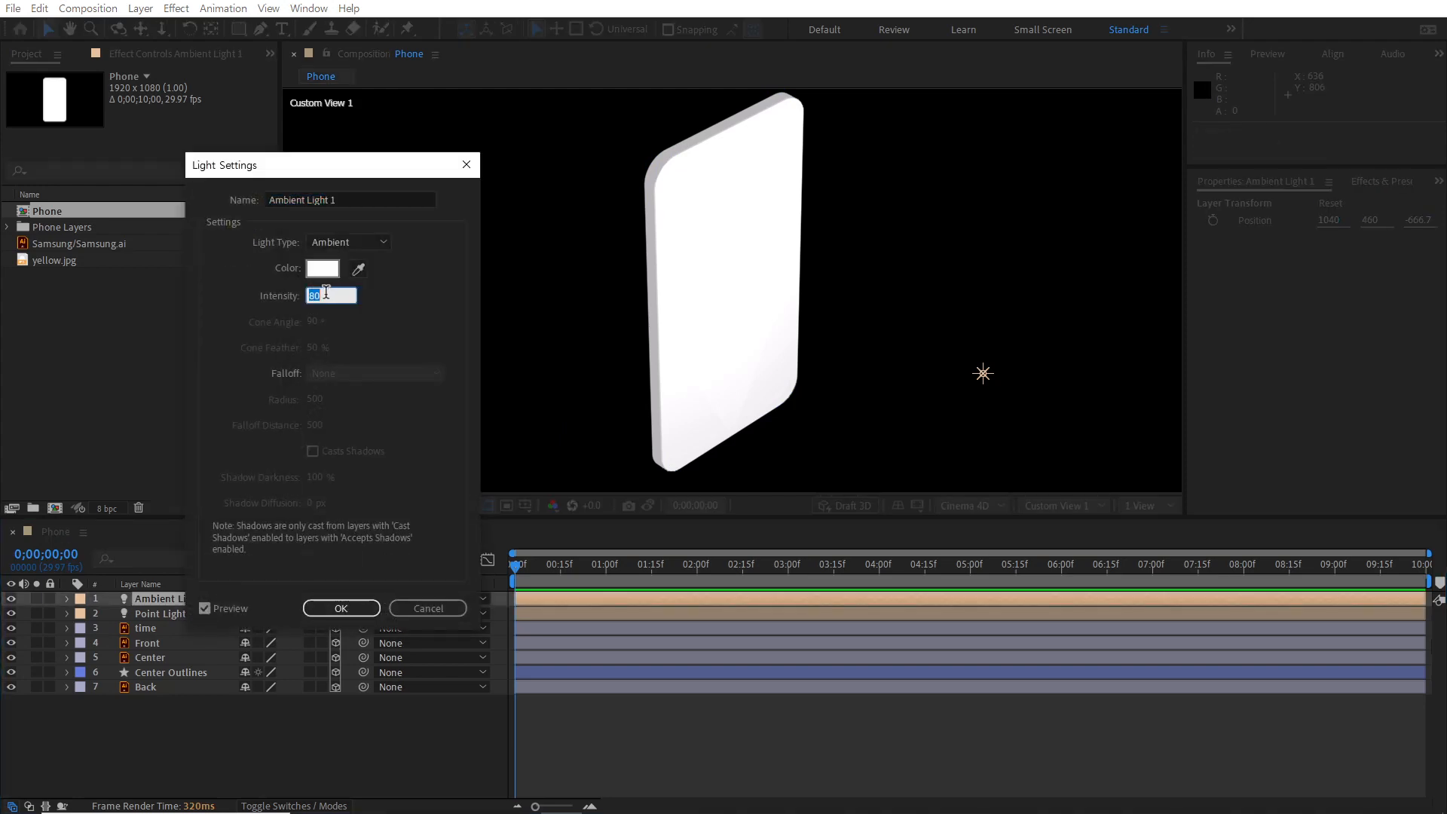
type("50")
key("Return")
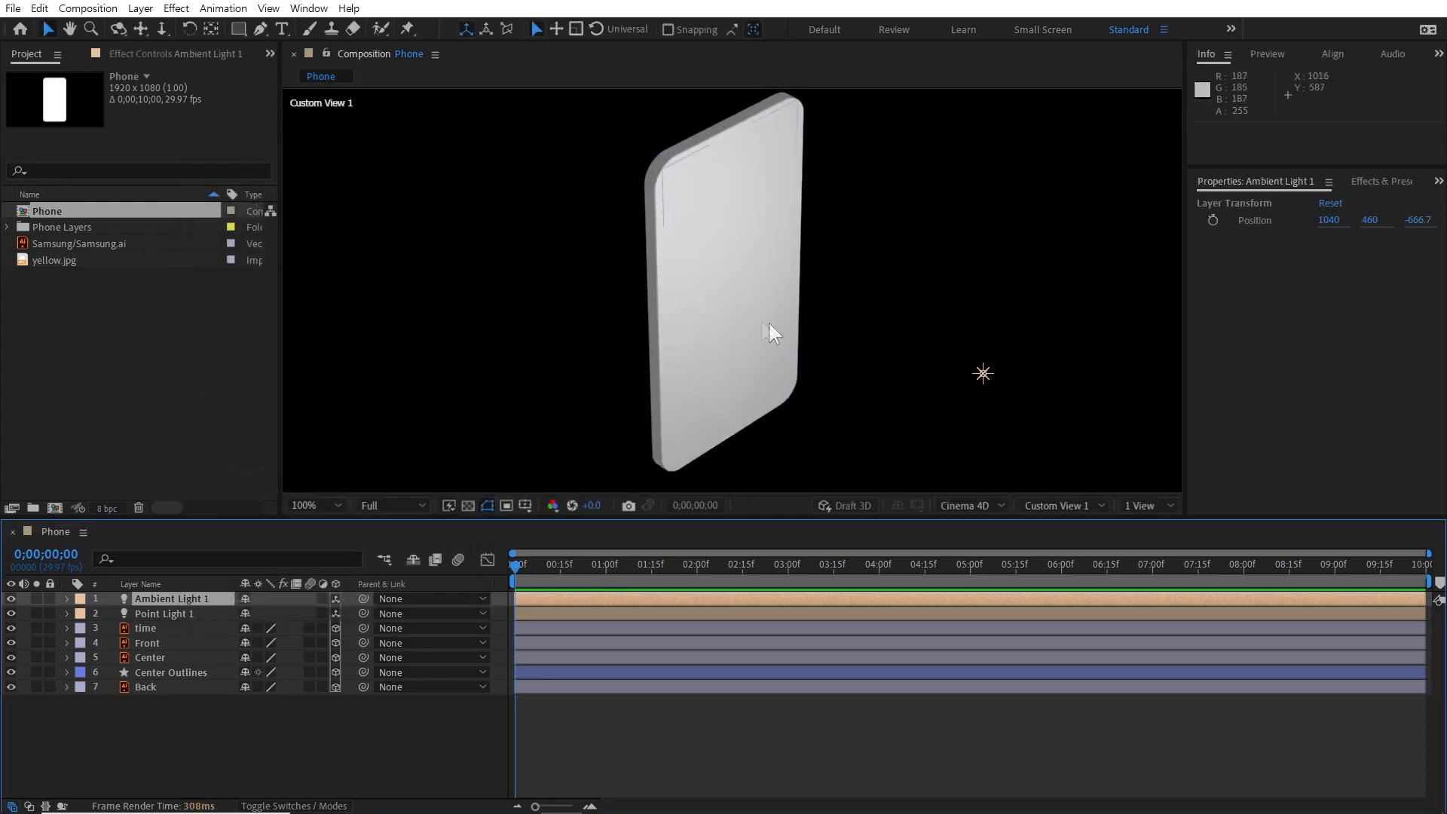
Step: Orbit around the phone in Custom View 1 to examine its extruded sides and lighting from several angles
left_click_drag(692, 322, 801, 259)
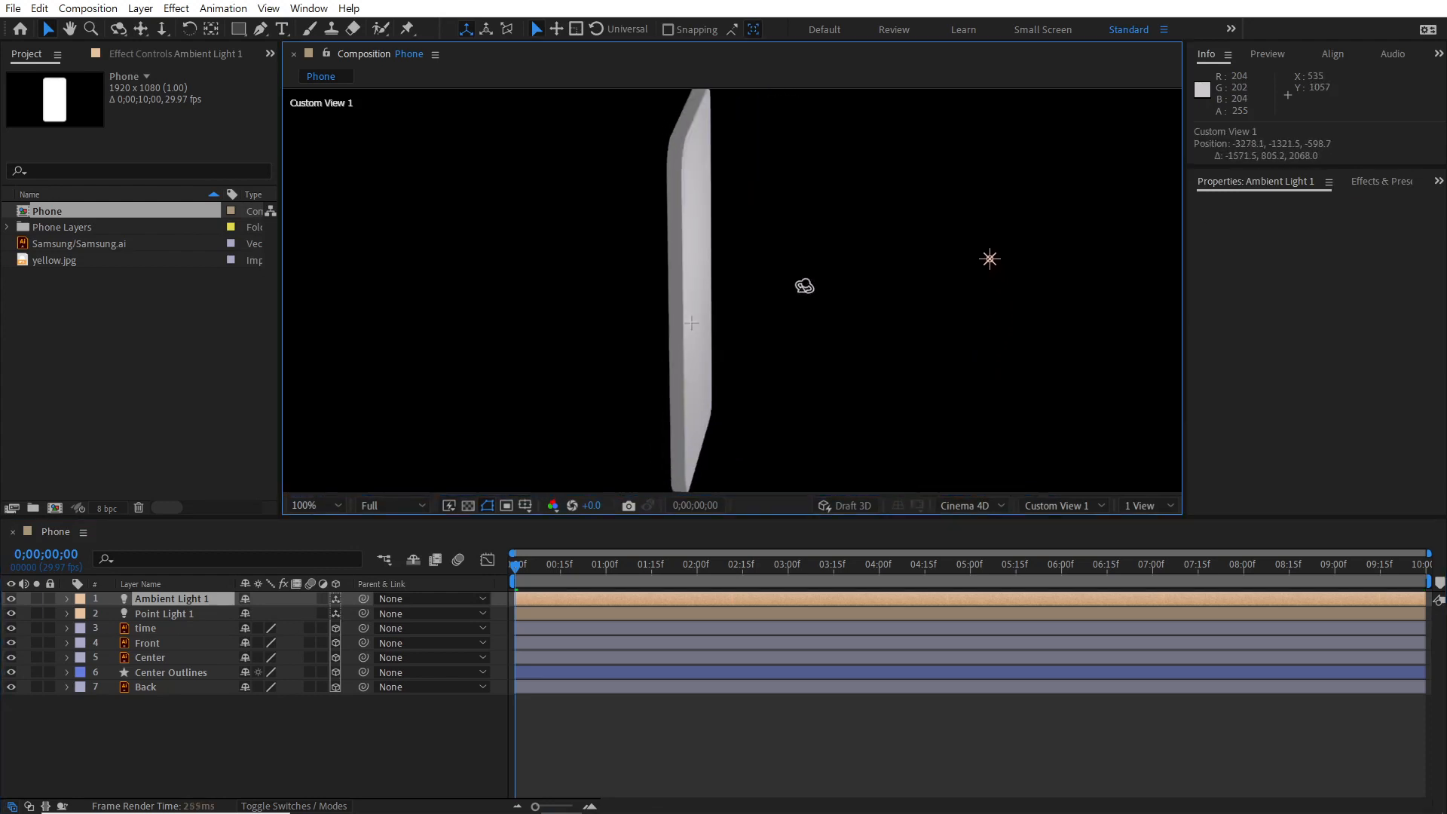
scroll(798, 294, "up", 4)
left_click_drag(603, 286, 560, 326)
scroll(561, 324, "down", 3)
mouse_move(714, 327)
left_mouse_down()
mouse_move(716, 313)
mouse_move(684, 314)
mouse_move(722, 317)
left_mouse_up()
scroll(720, 317, "up", 4)
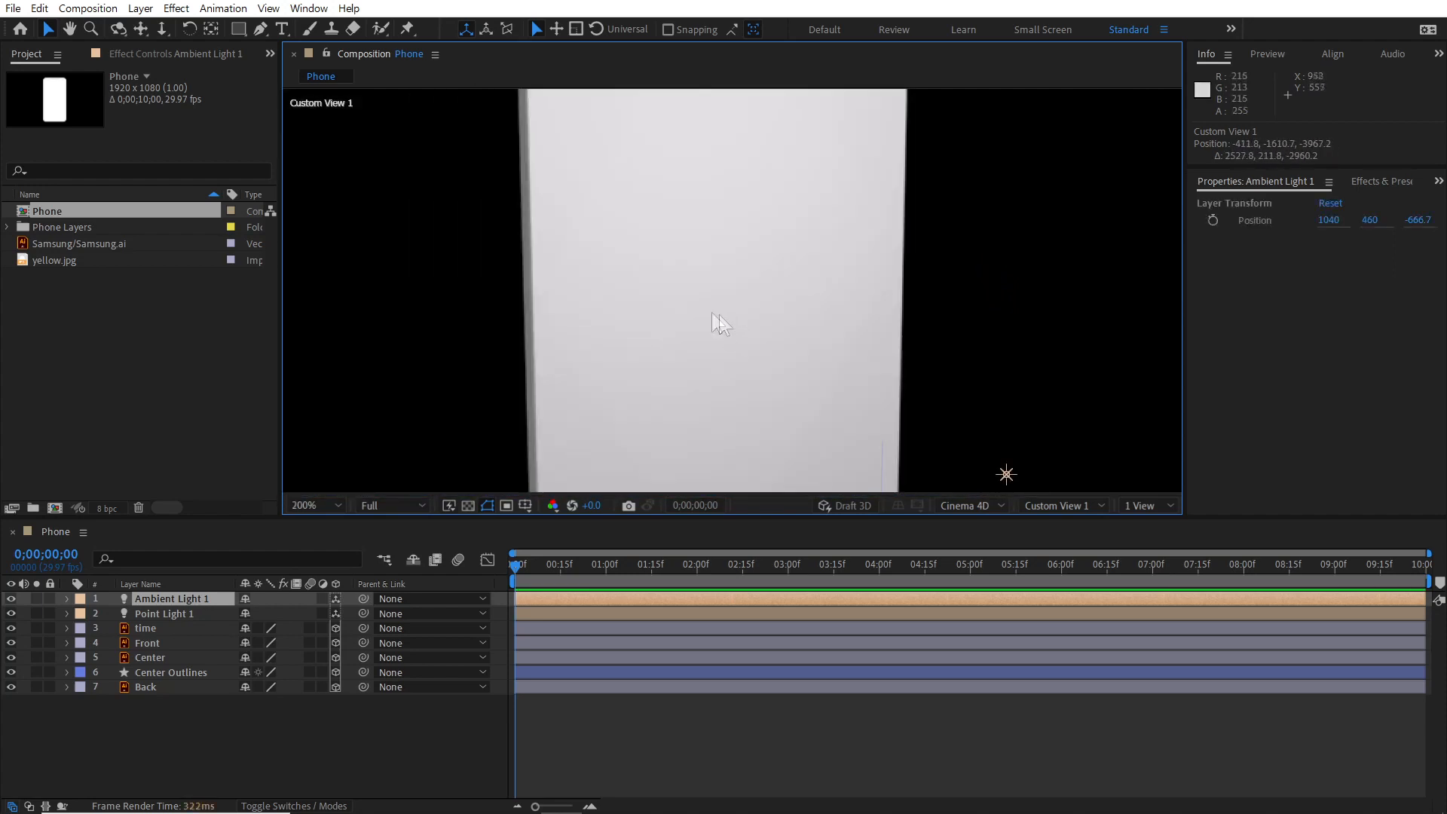
scroll(633, 301, "down", 2)
left_click_drag(633, 300, 775, 260)
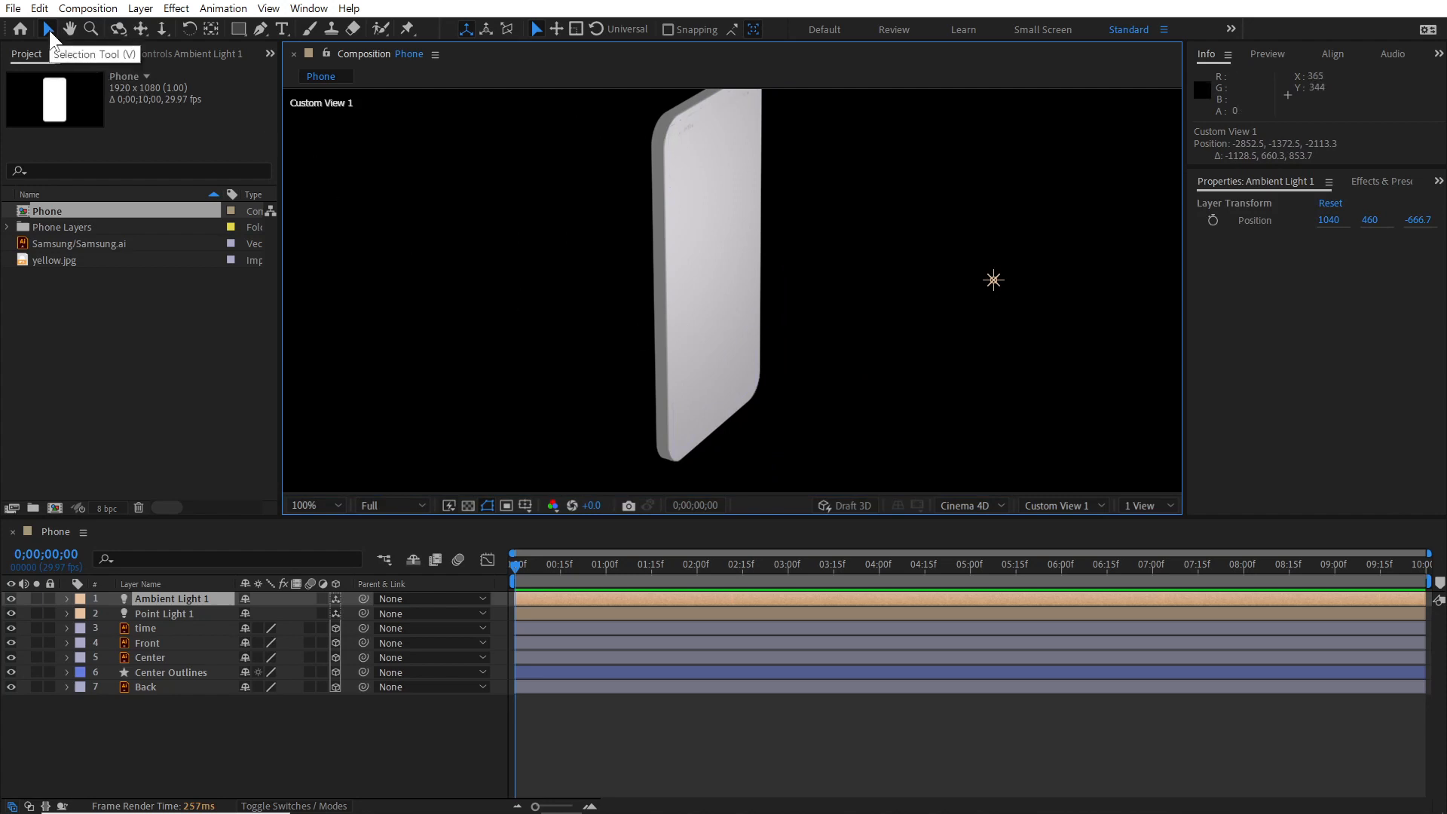
Step: Add a two-node camera named Camera 1 with the 50mm preset to the Phone composition
right_click(214, 731)
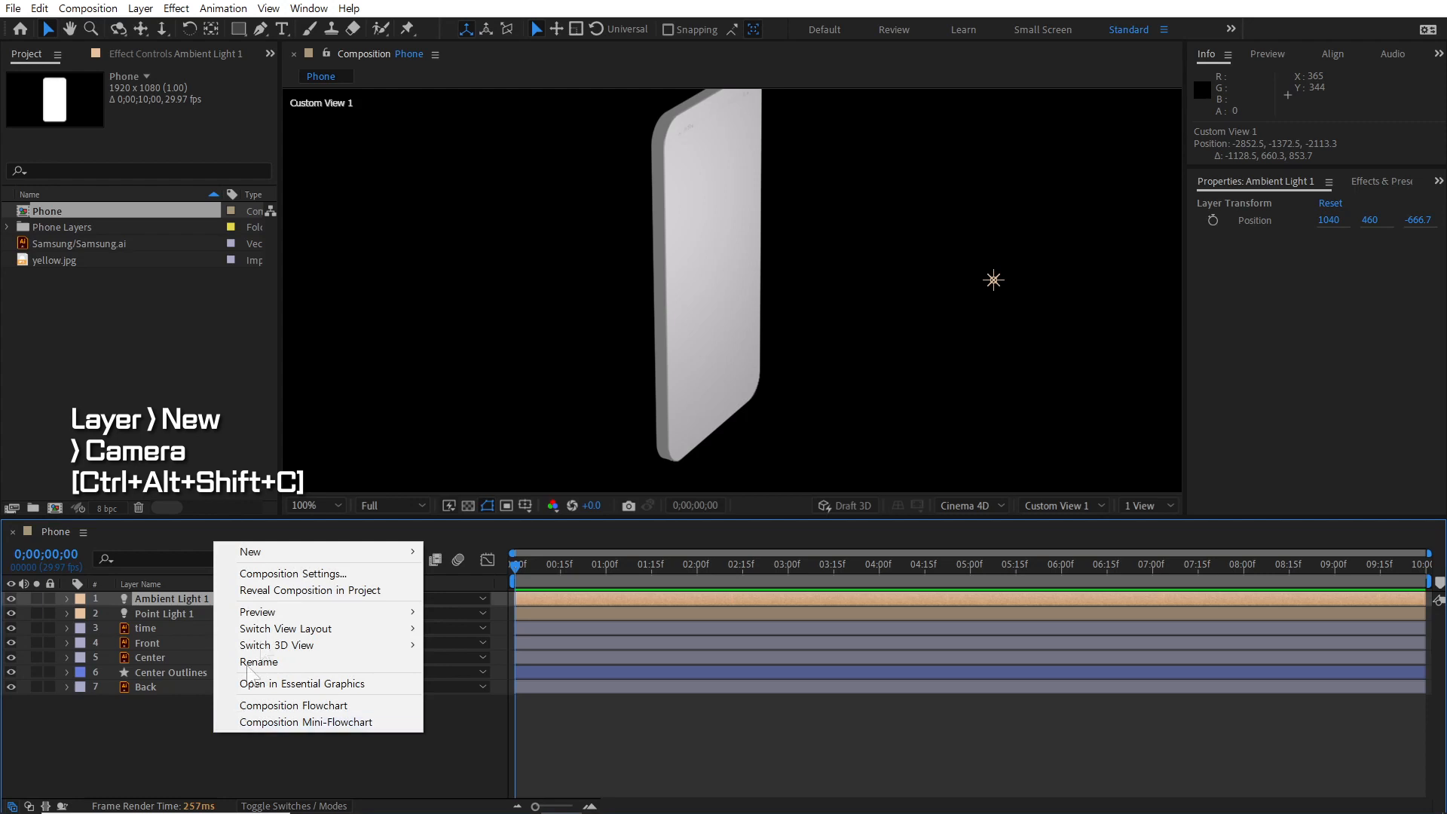
mouse_move(335, 557)
left_click(494, 626)
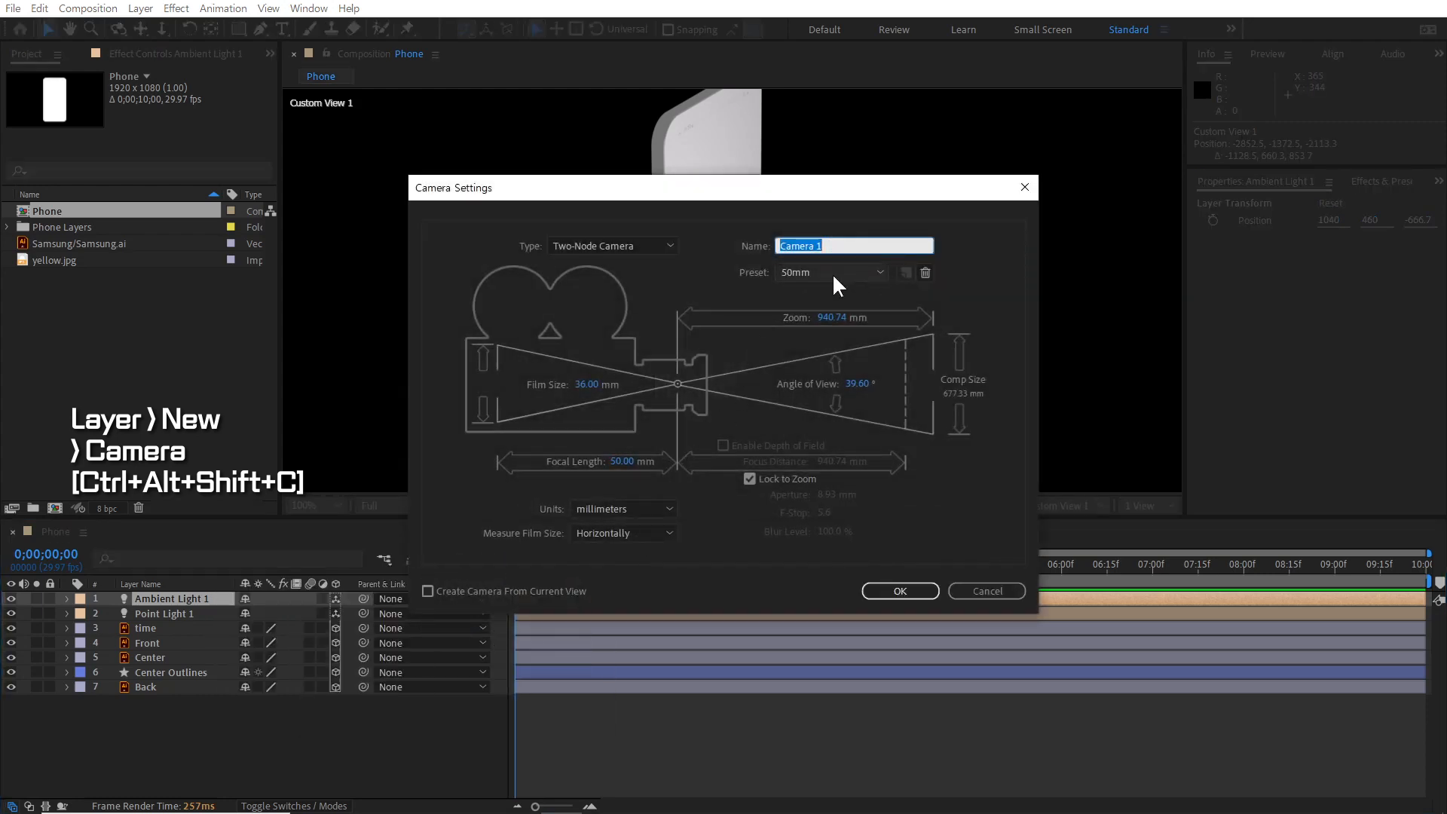
left_click(892, 592)
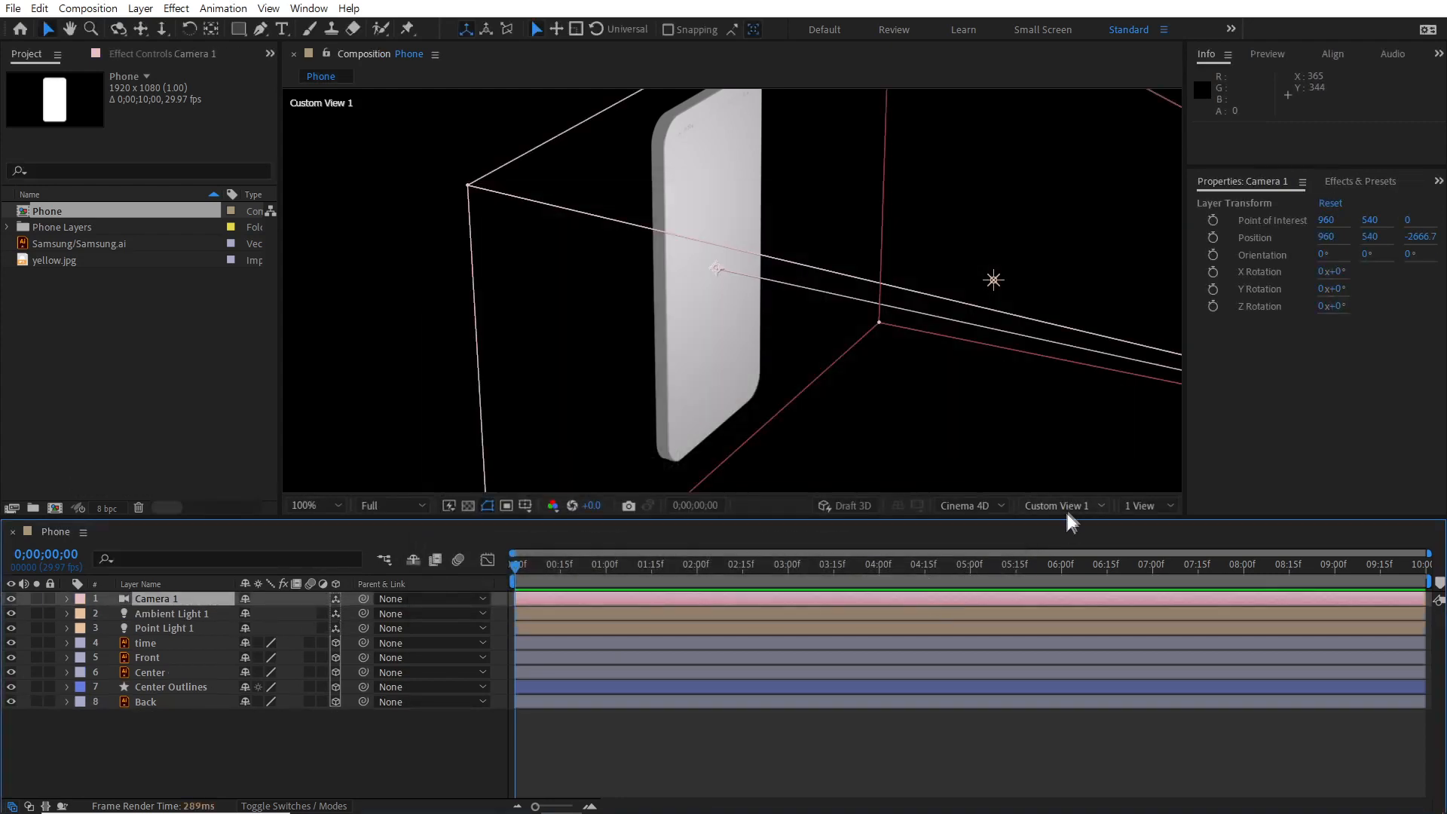
Step: View the phone through Active Camera (Camera 1) at 50% magnification with no layer selected
left_click(1083, 505)
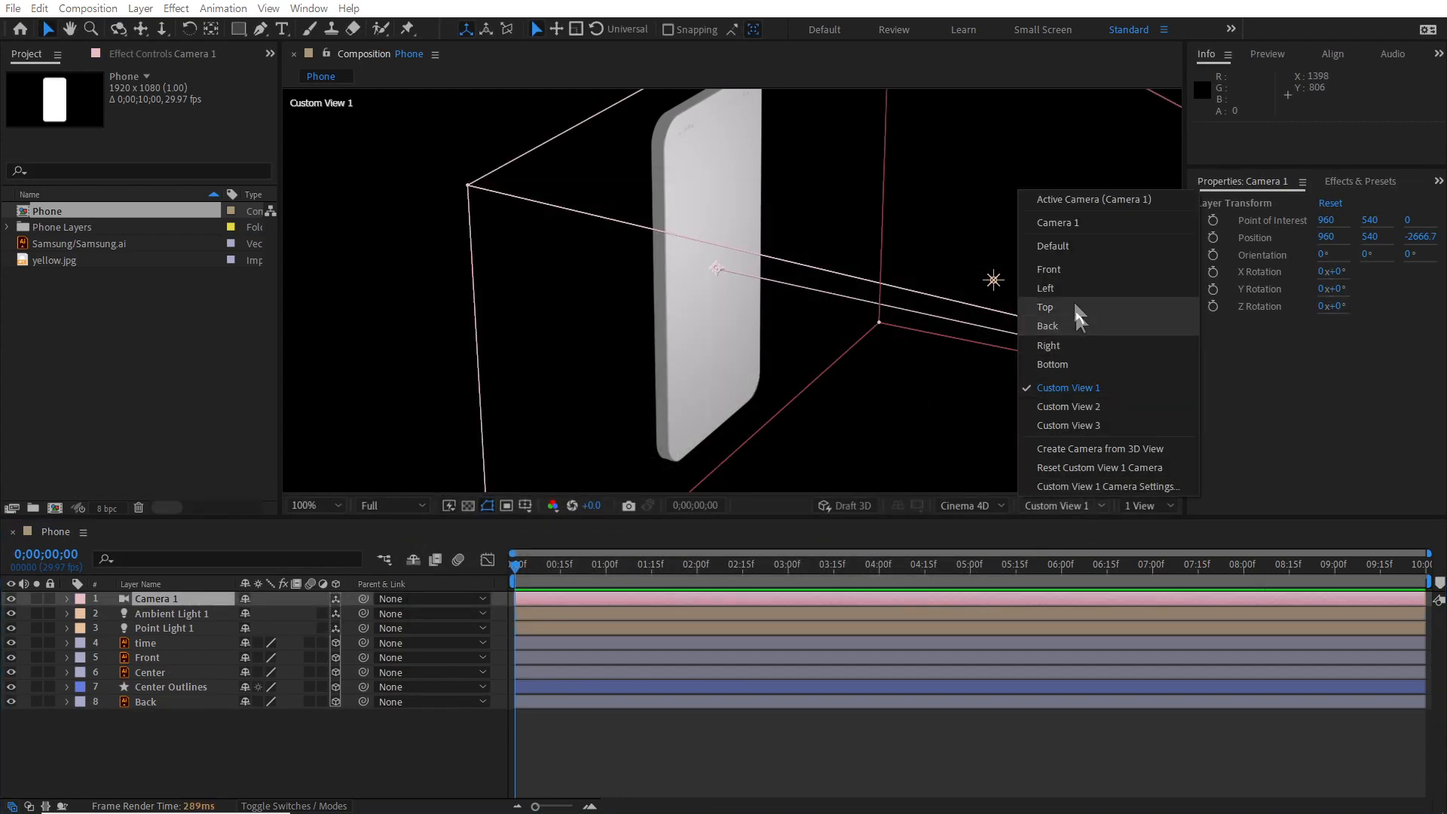
left_click(1091, 200)
key("comma")
key("comma")
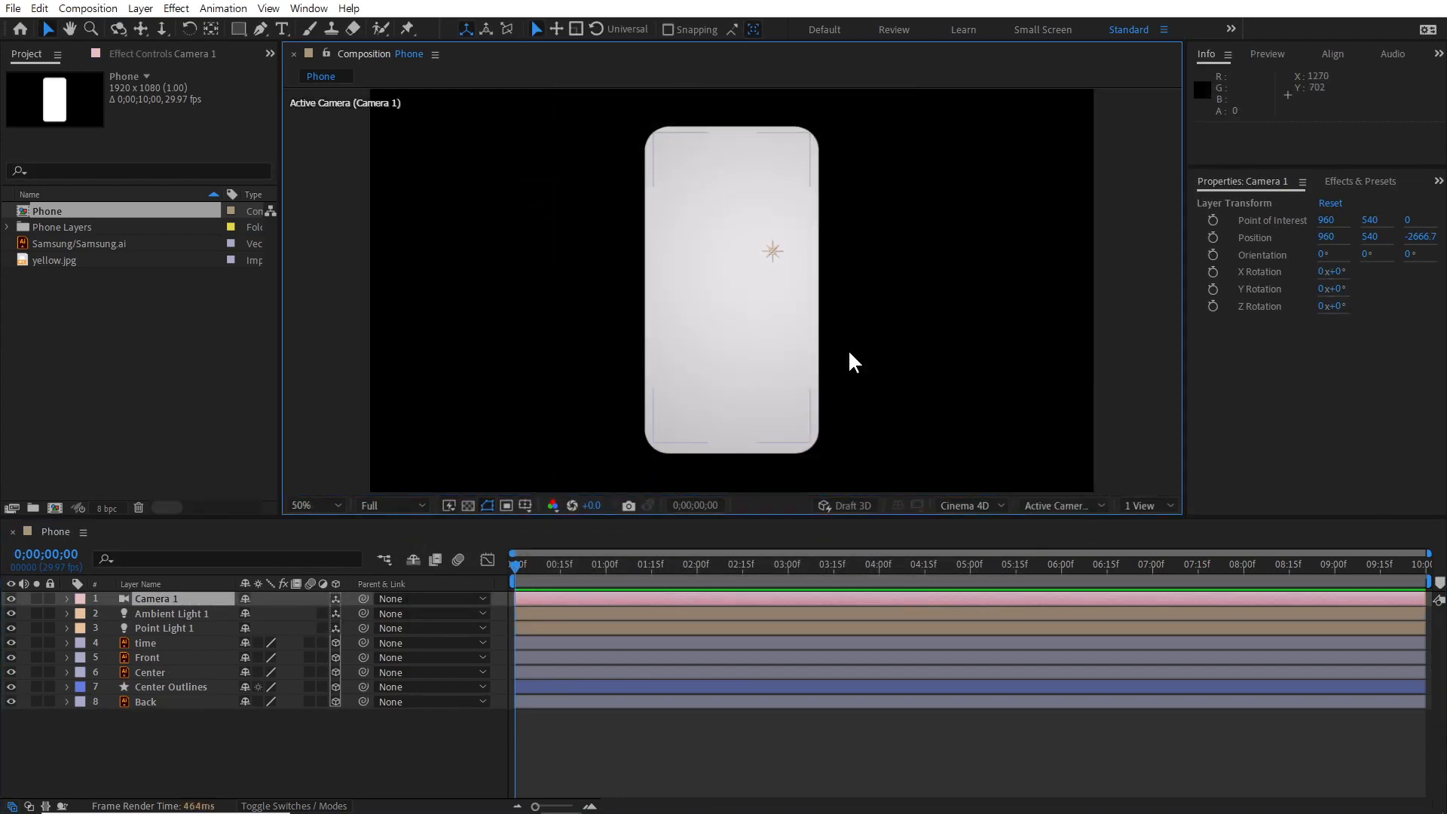
key("comma")
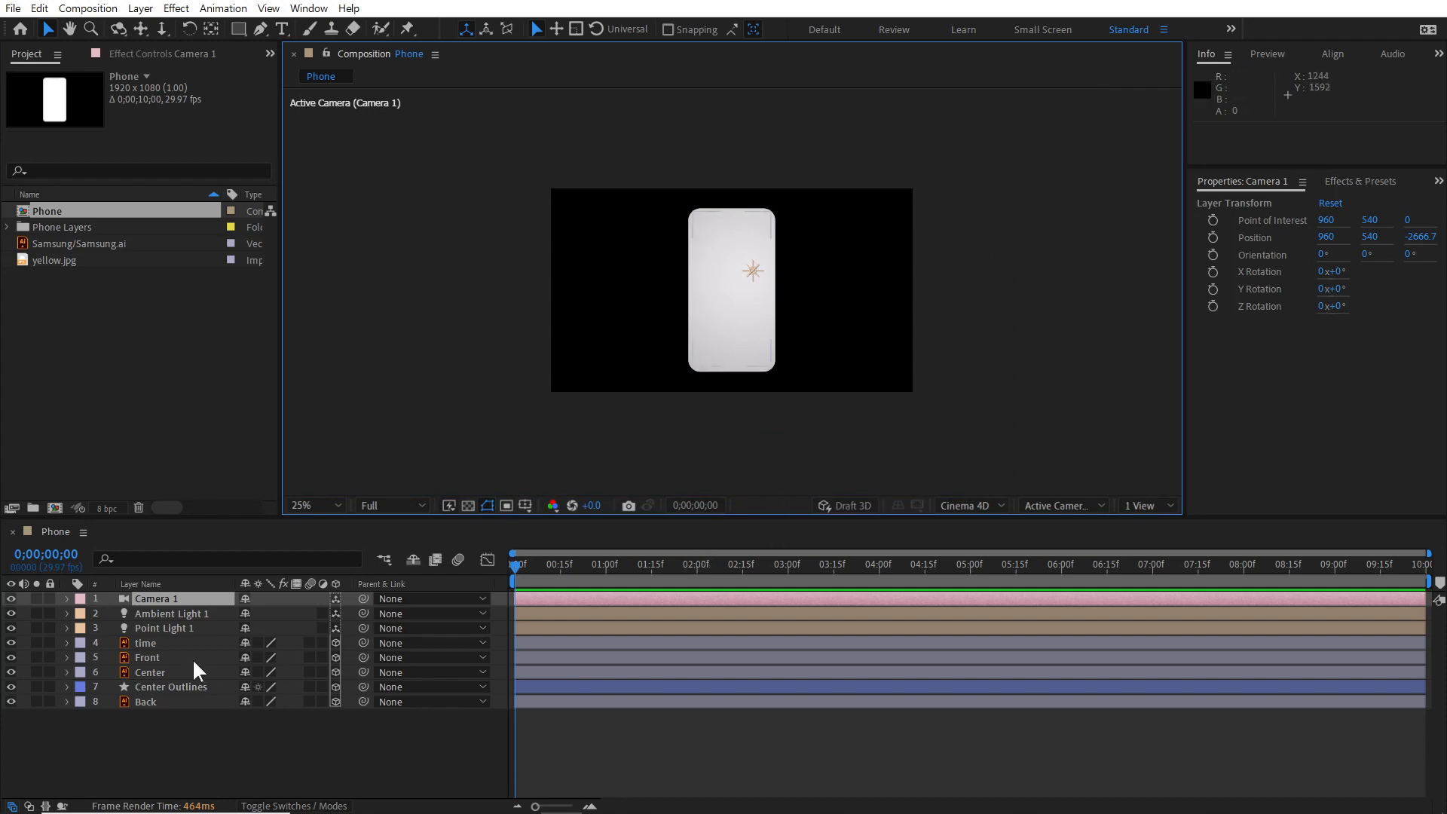
left_click(192, 738)
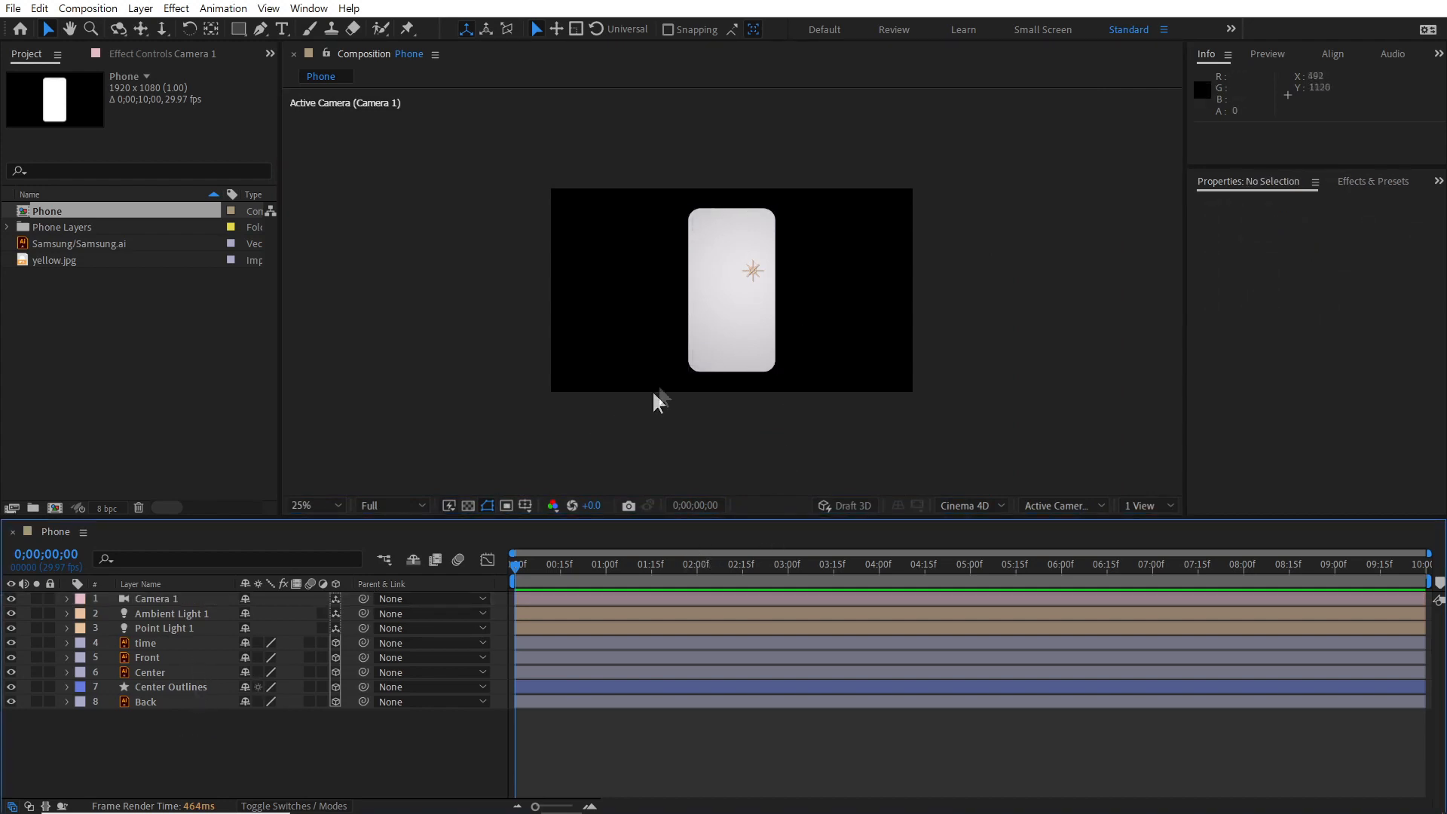
key("period")
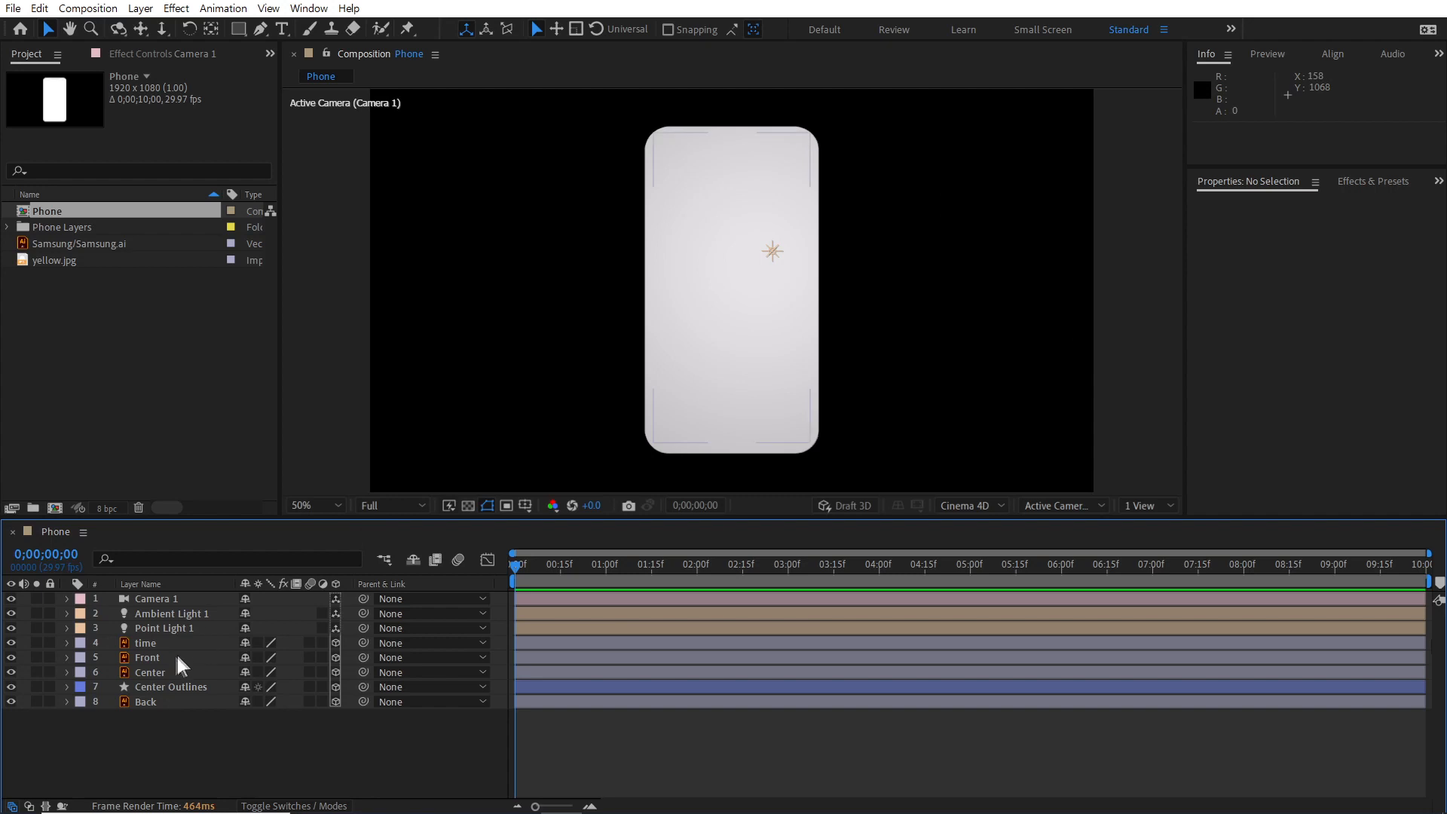
Step: Return to Custom View 1 and examine the Center Outlines, Center, Front and time layers one by one
left_click(167, 688)
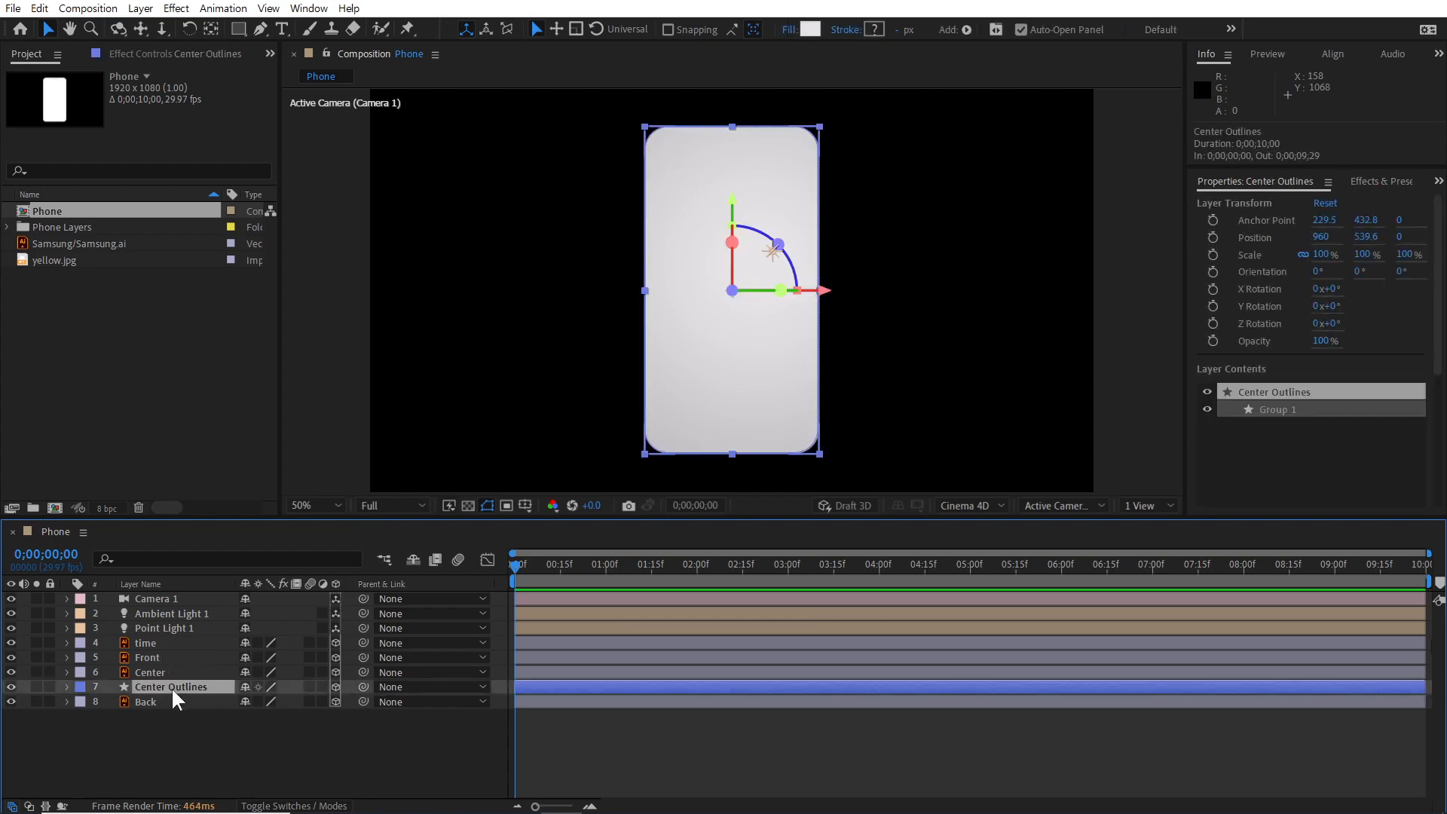
left_click(1058, 501)
left_click(1079, 388)
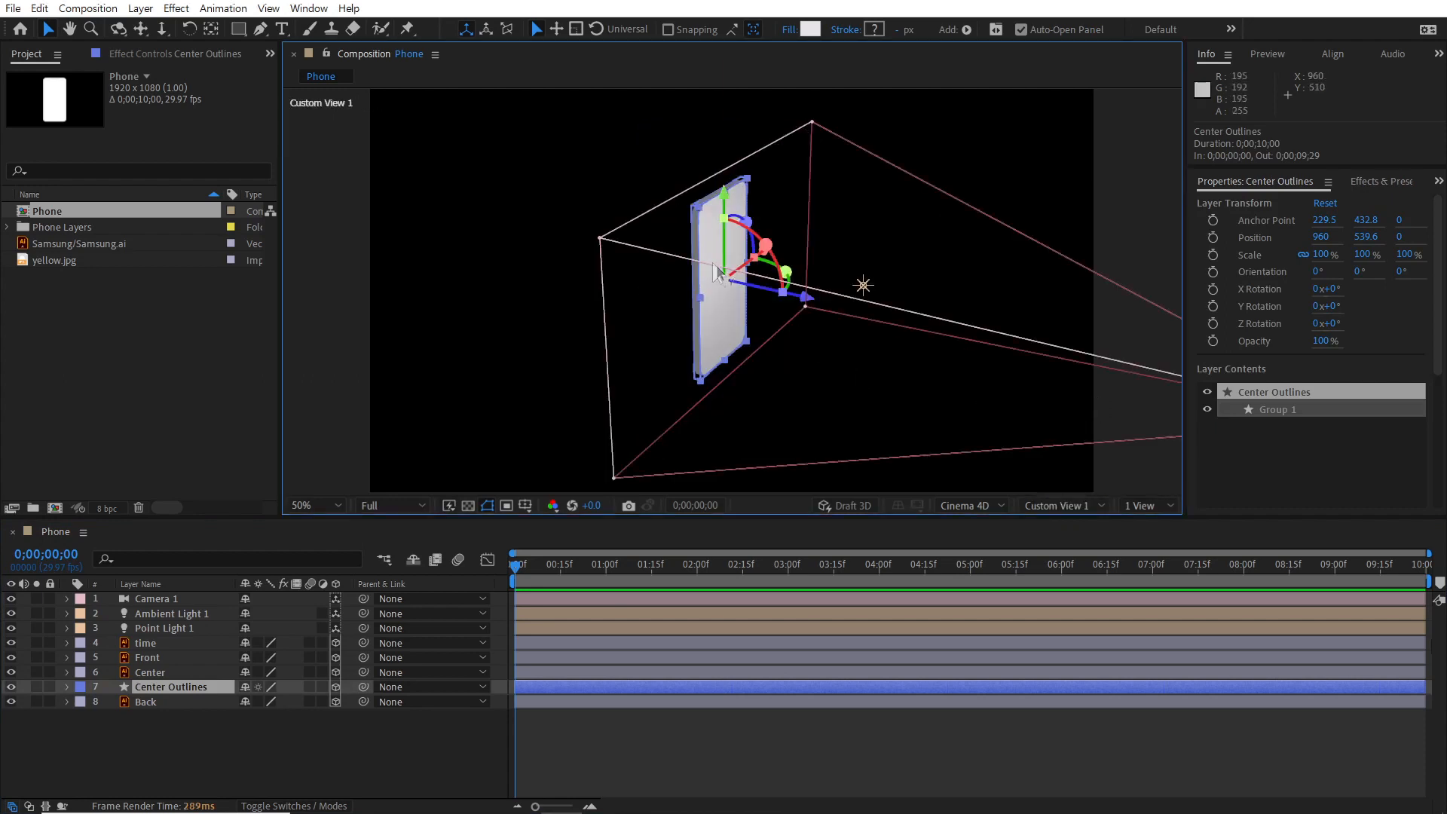
left_click(183, 734)
left_click(156, 669)
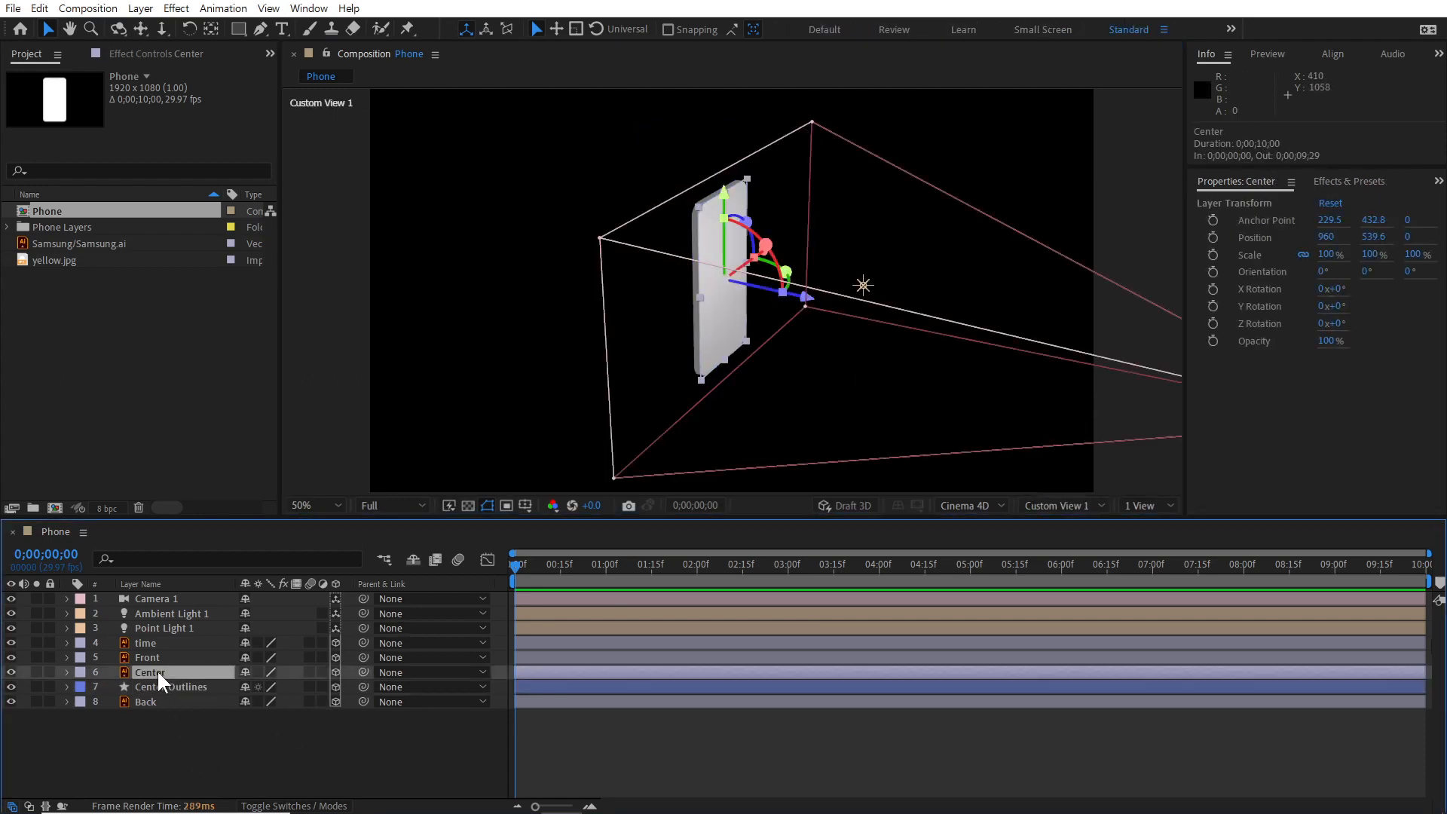
left_click(151, 657)
left_click(156, 643)
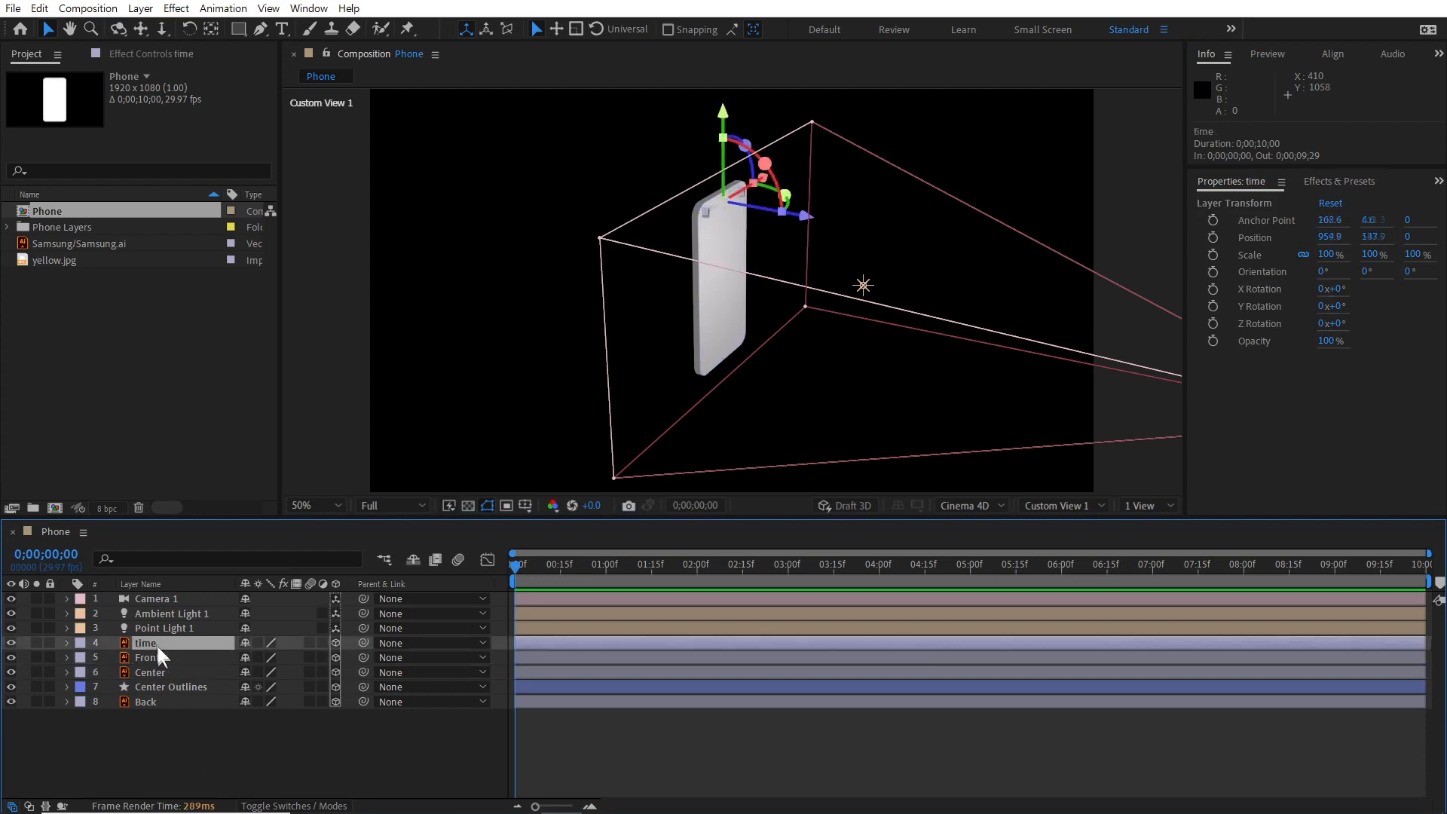
left_click(190, 734)
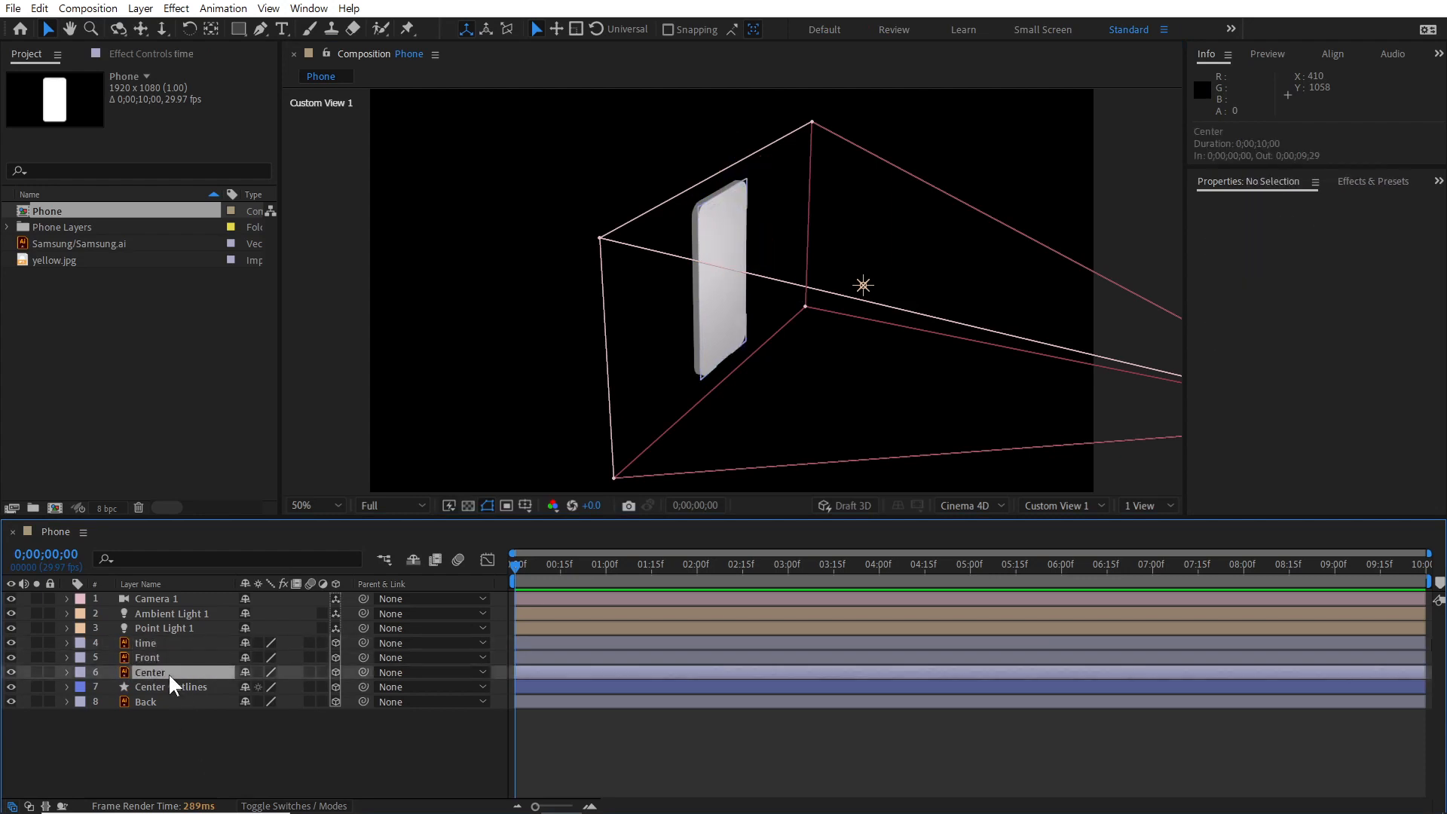
left_click(169, 672)
left_click(178, 658)
left_click(180, 646)
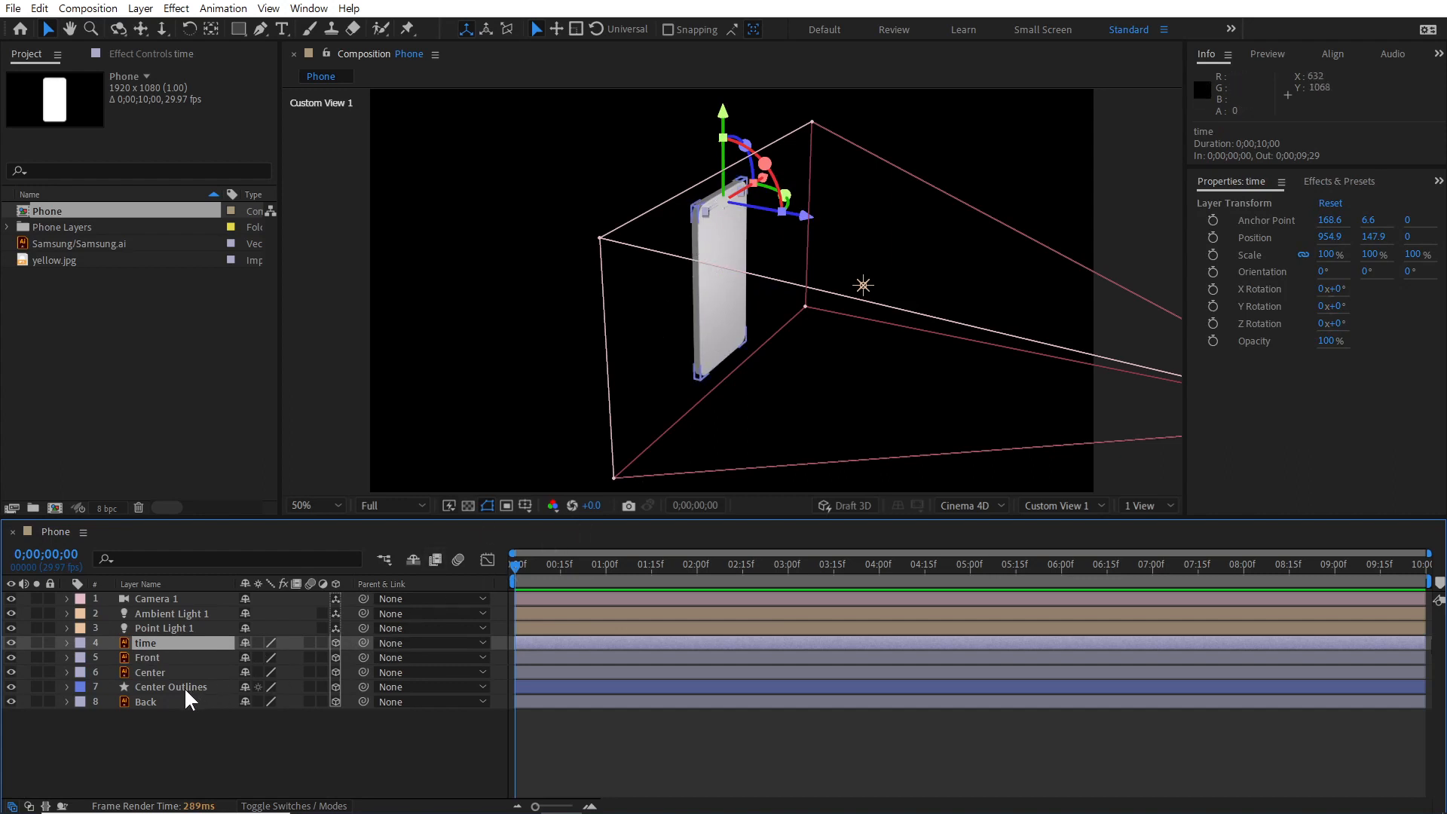
left_click(151, 671)
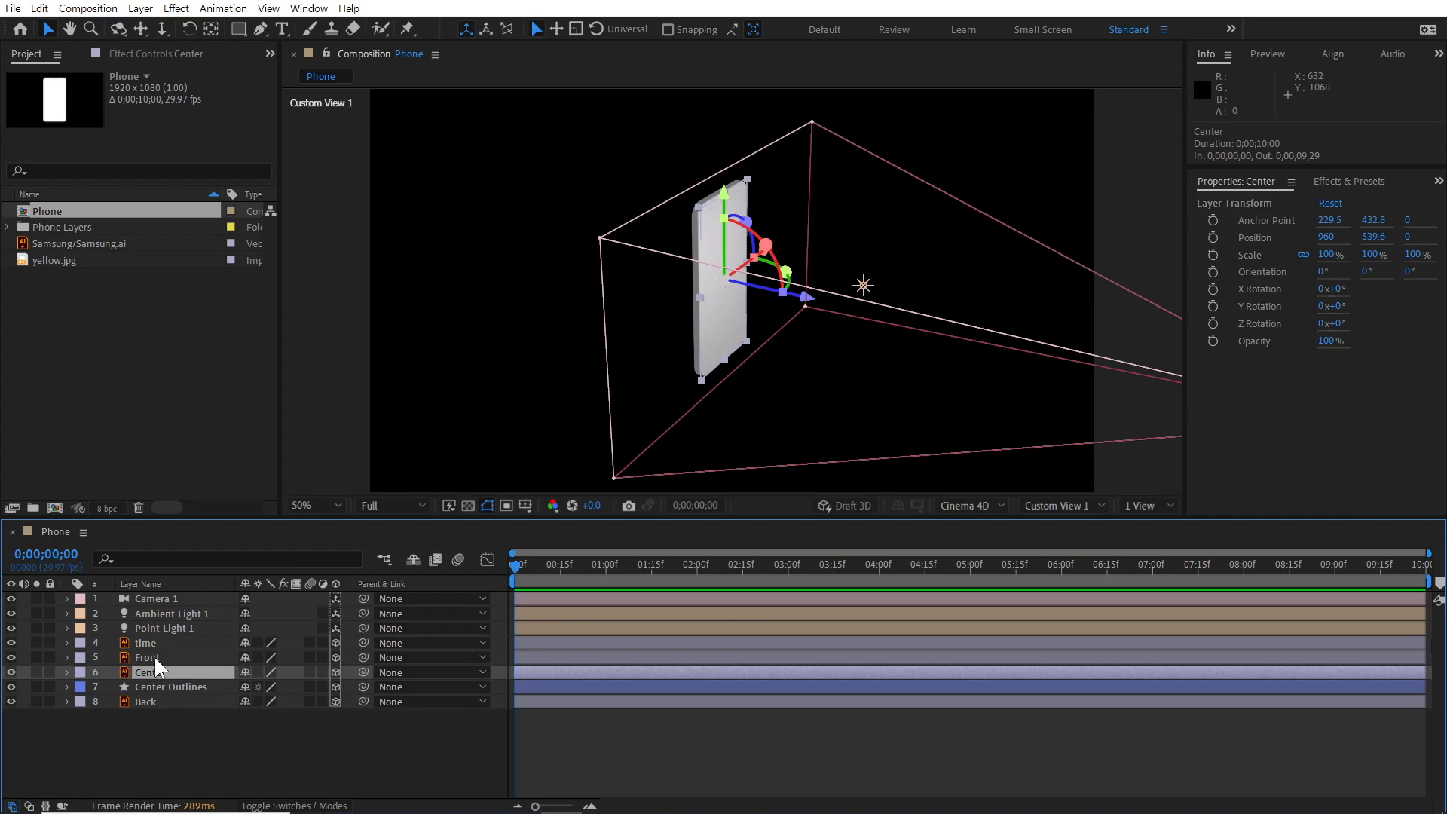
Step: Pre-compose the Front layer as Front Comp 1, leaving all attributes in Phone
left_click(155, 657)
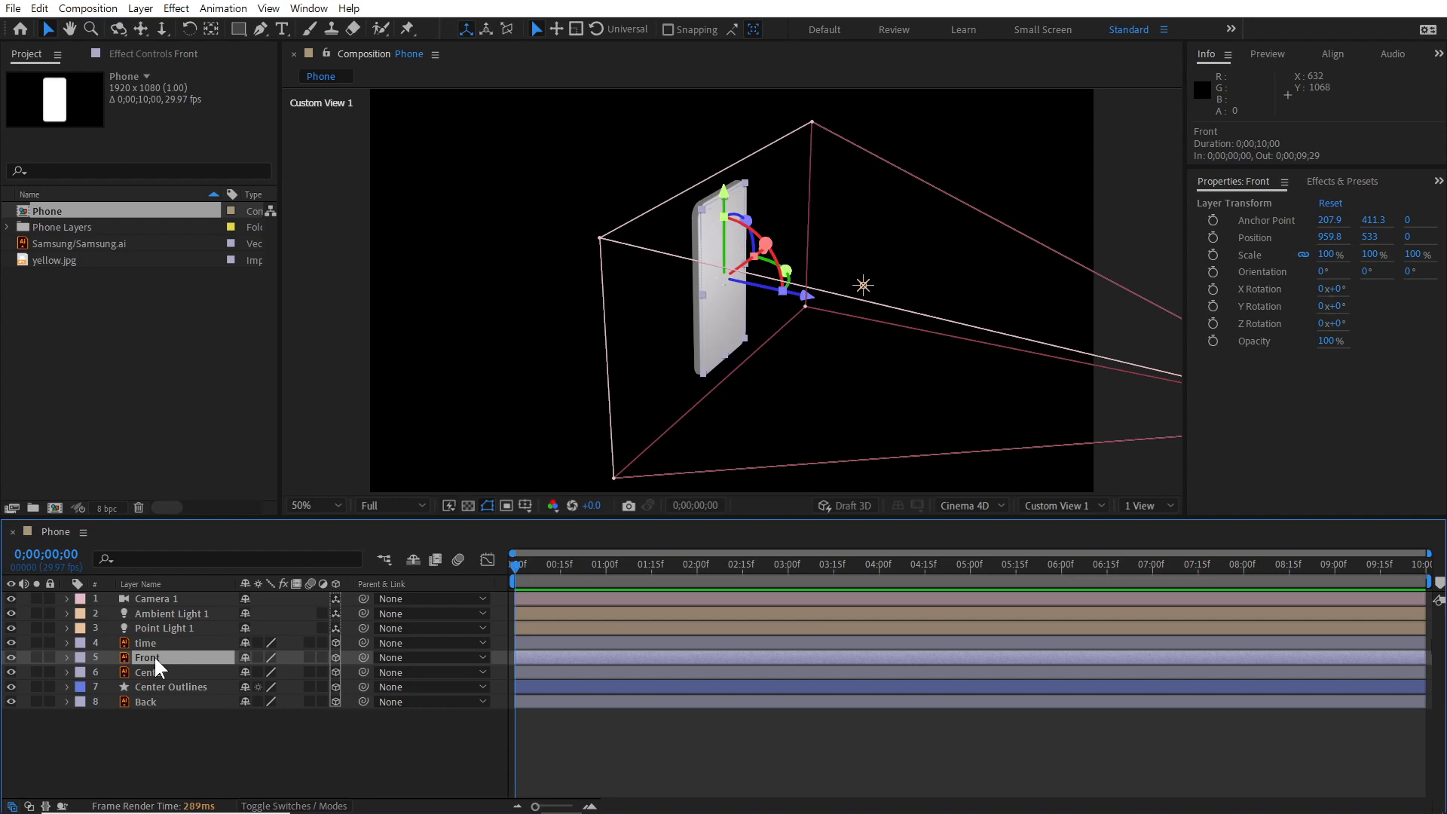
left_click(140, 8)
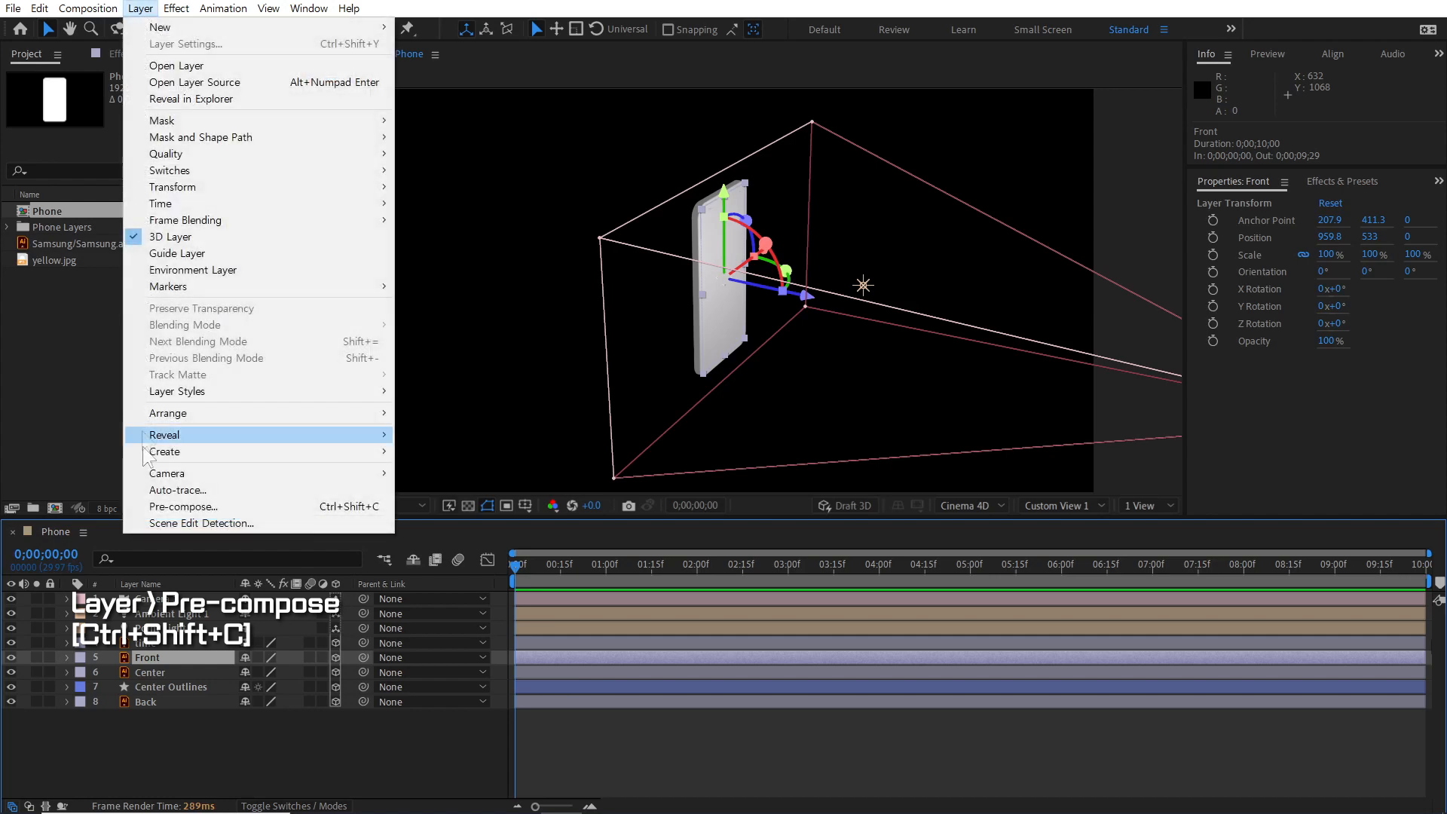
left_click(224, 509)
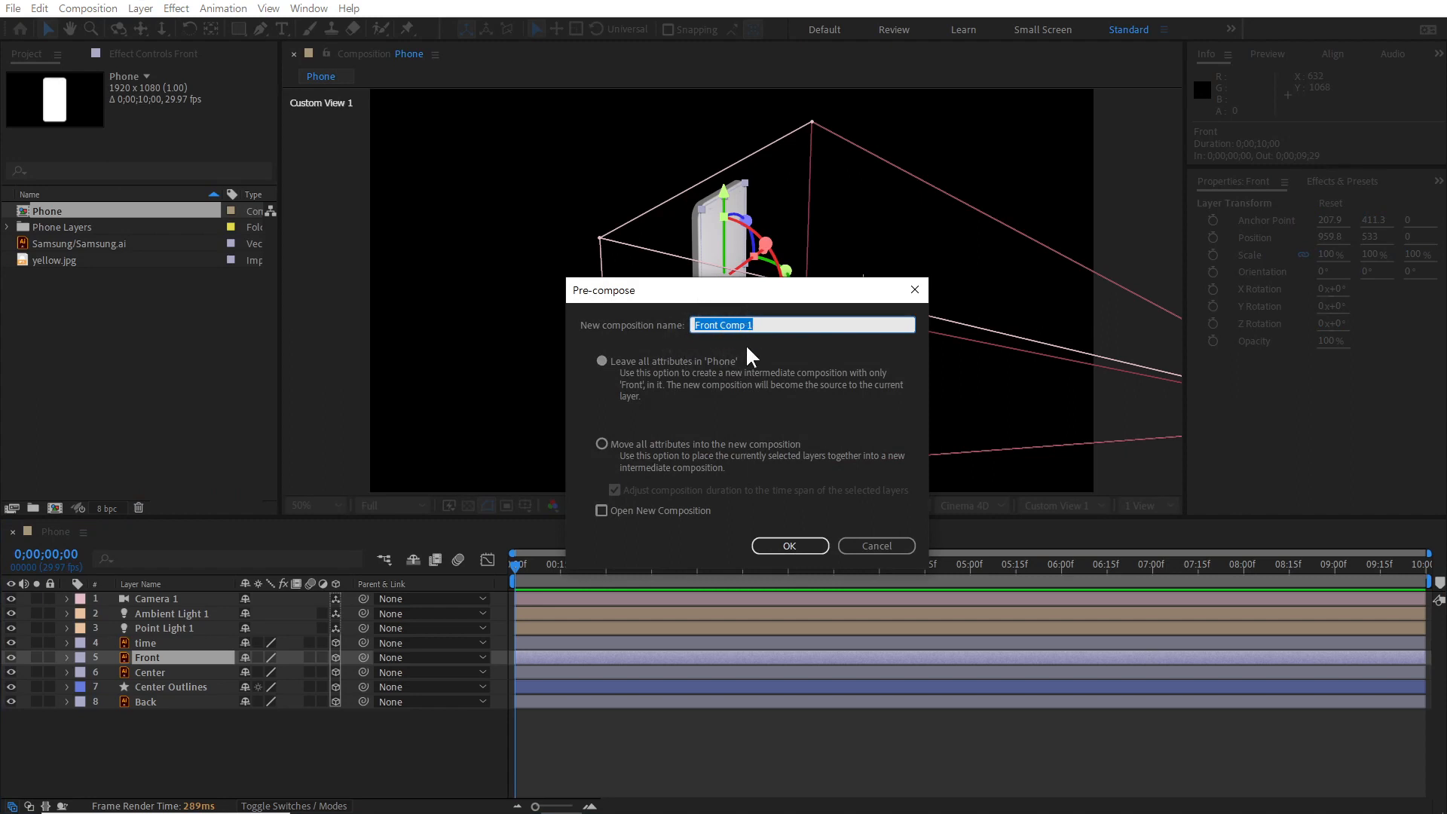
left_click(784, 546)
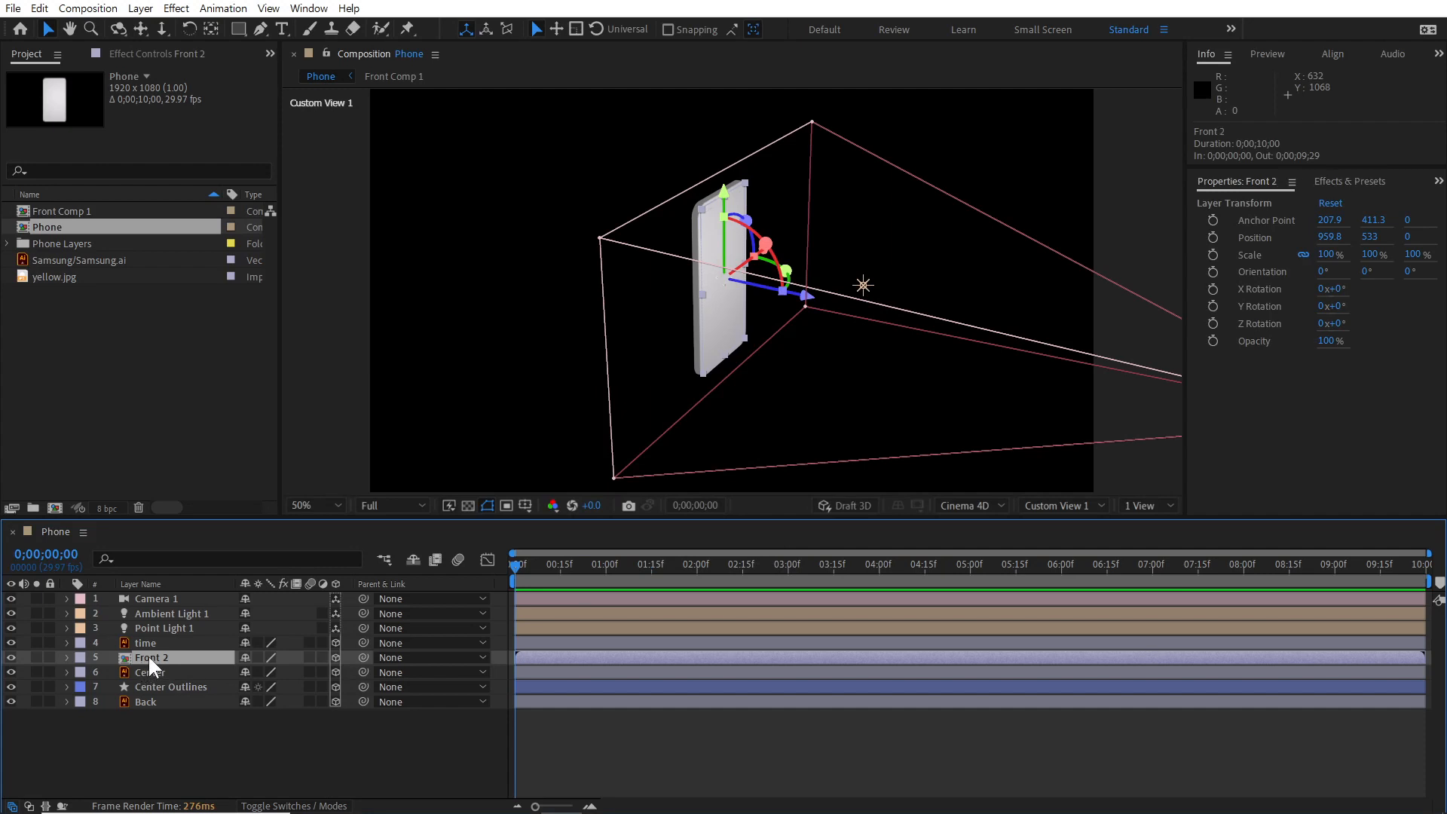
Step: Pre-compose the Back layer as Back Comp 1, leaving all attributes in Phone
left_click(137, 701)
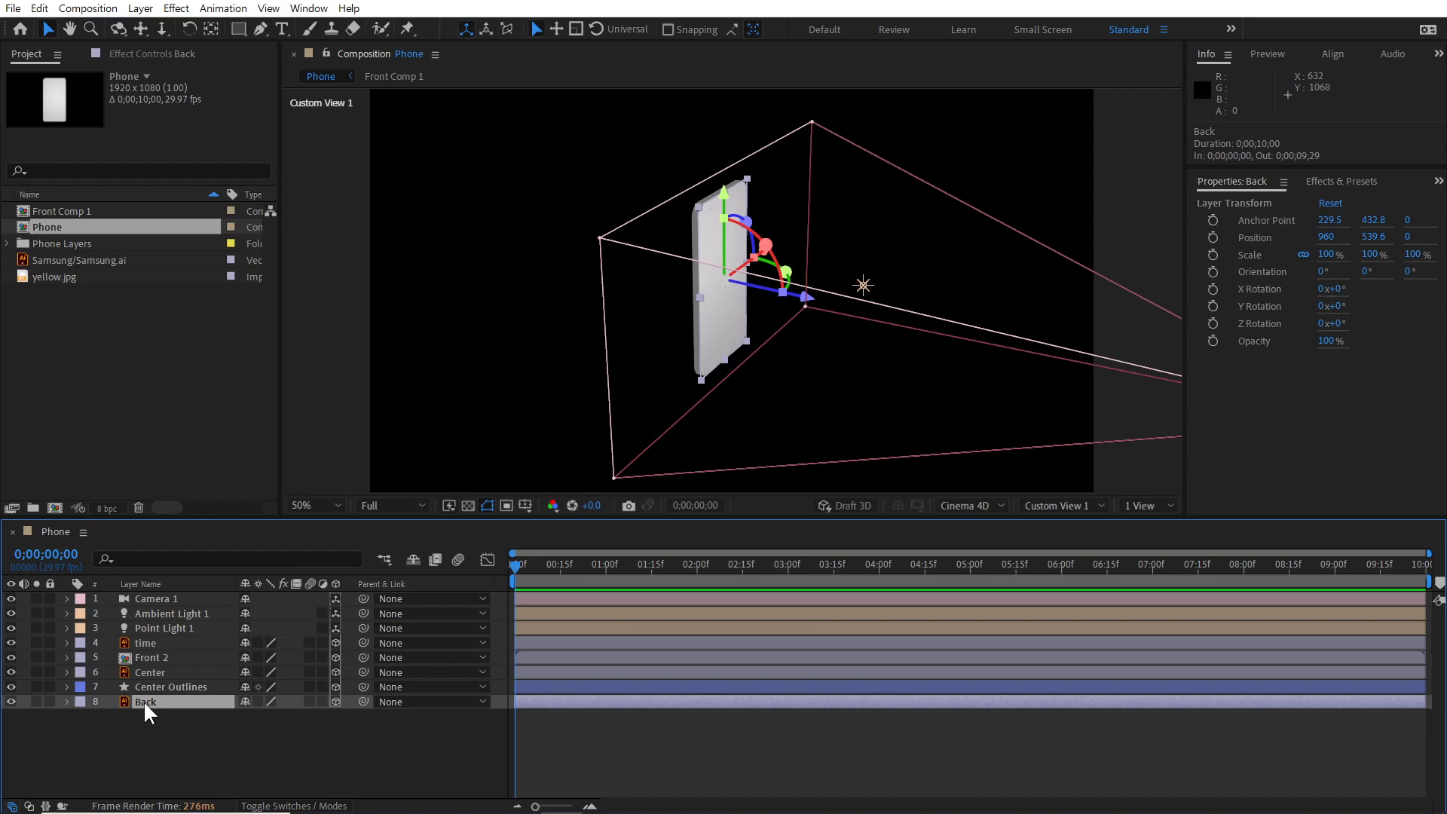
left_click(140, 8)
left_click(181, 506)
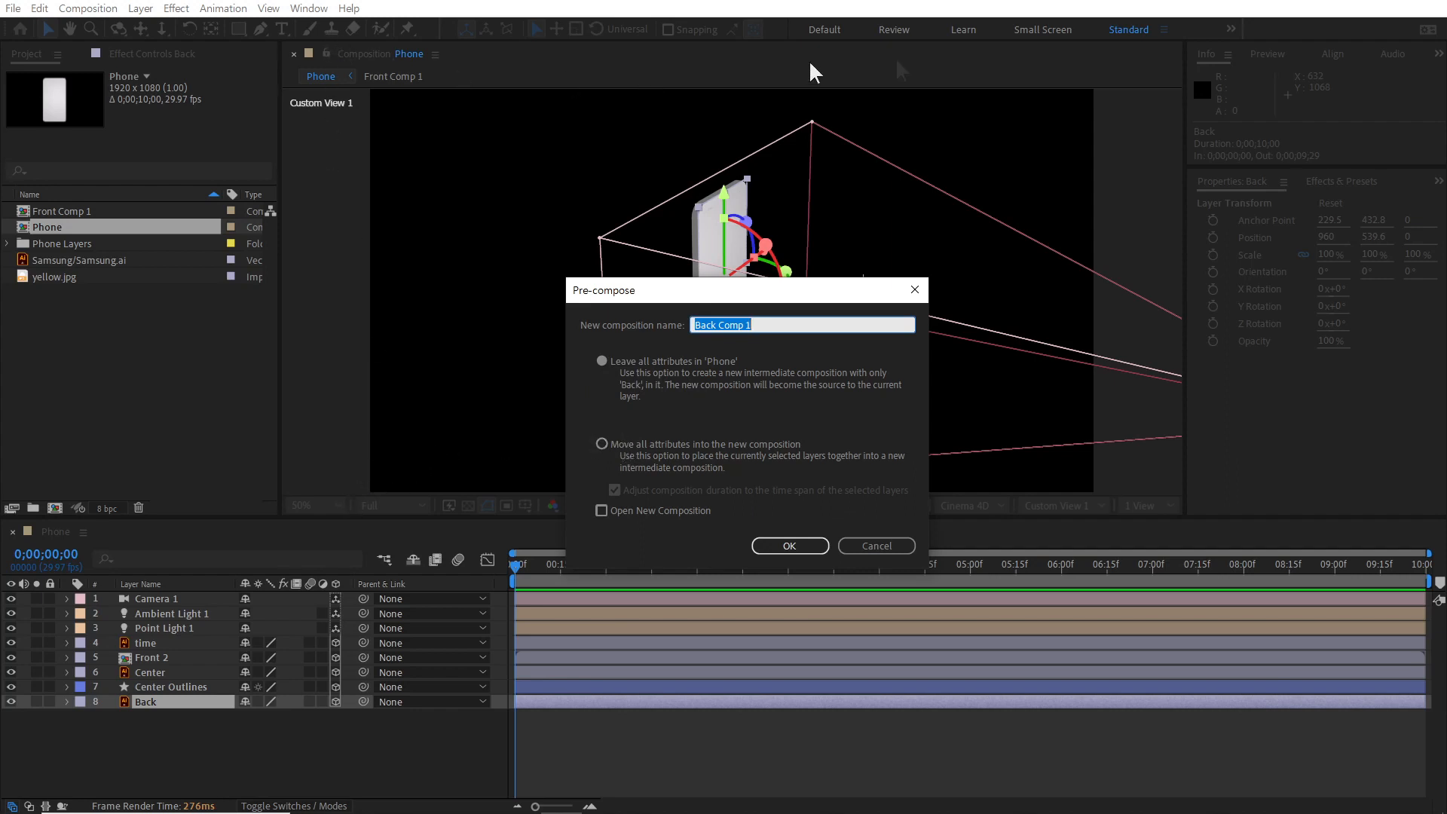
left_click(605, 360)
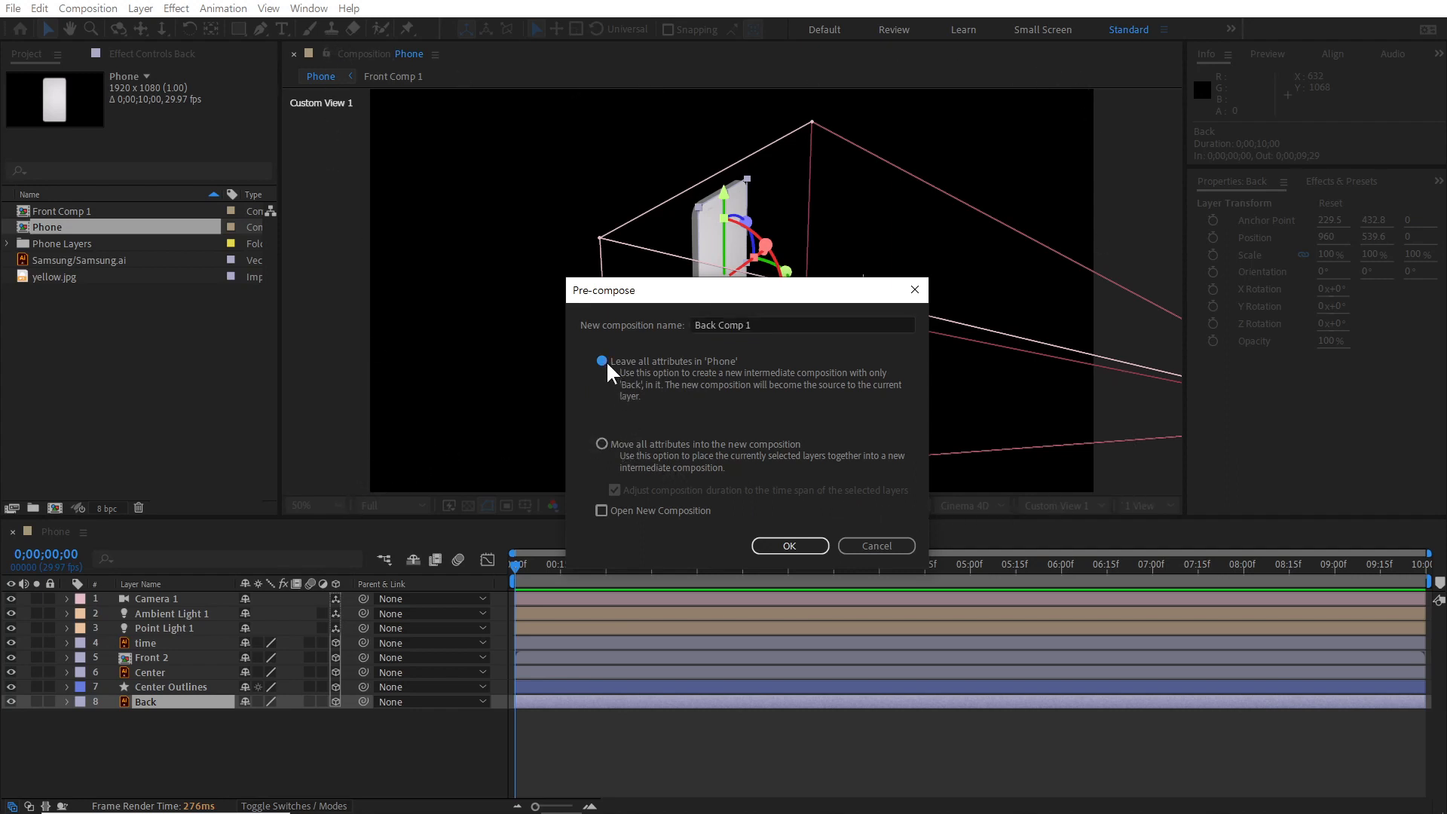
left_click(782, 549)
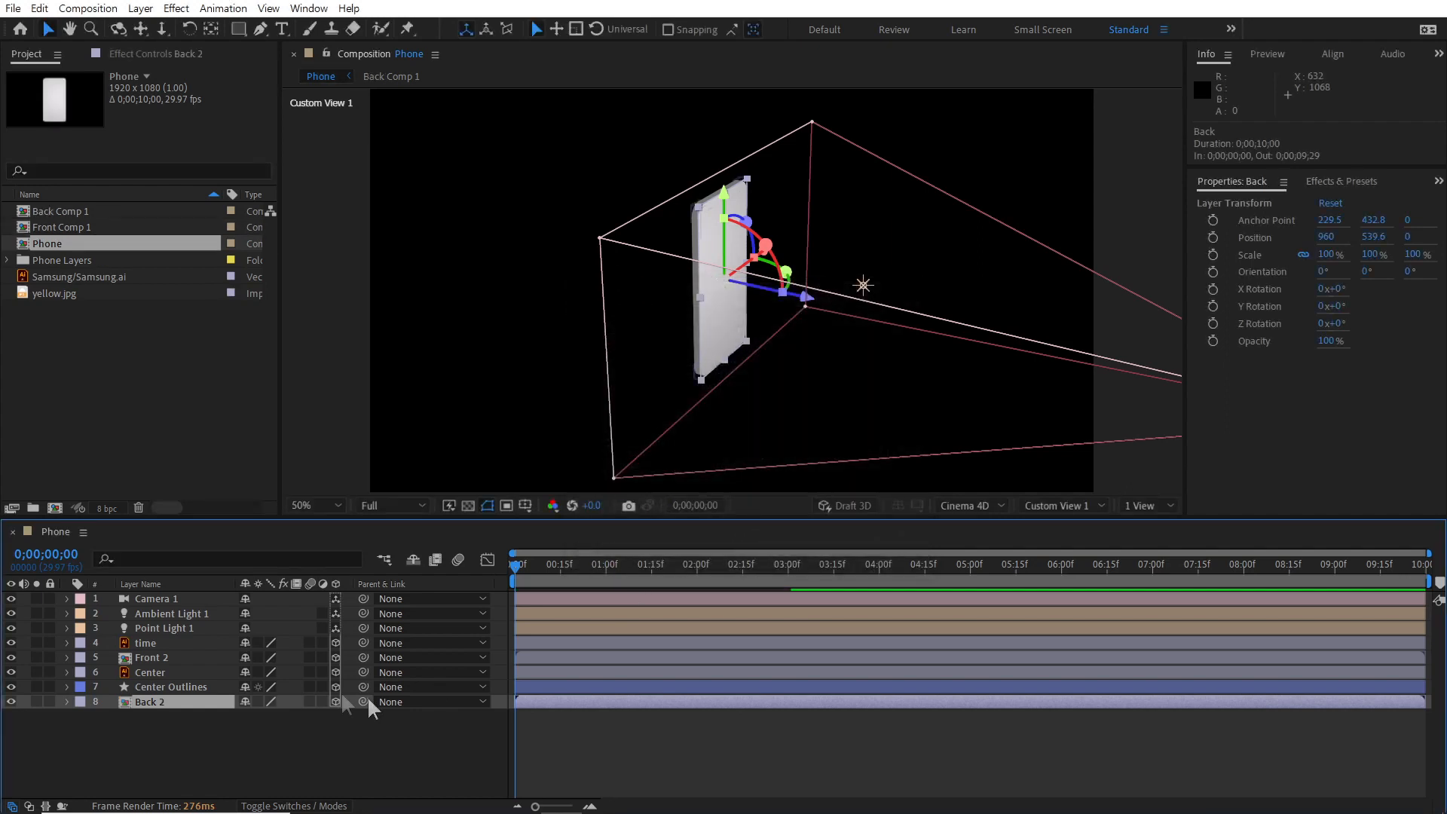
Step: Examine the pre-composed Back 2 and Front 2 layers and the Center Outlines layer on the phone
left_click(206, 719)
left_click(156, 701)
left_click(164, 652)
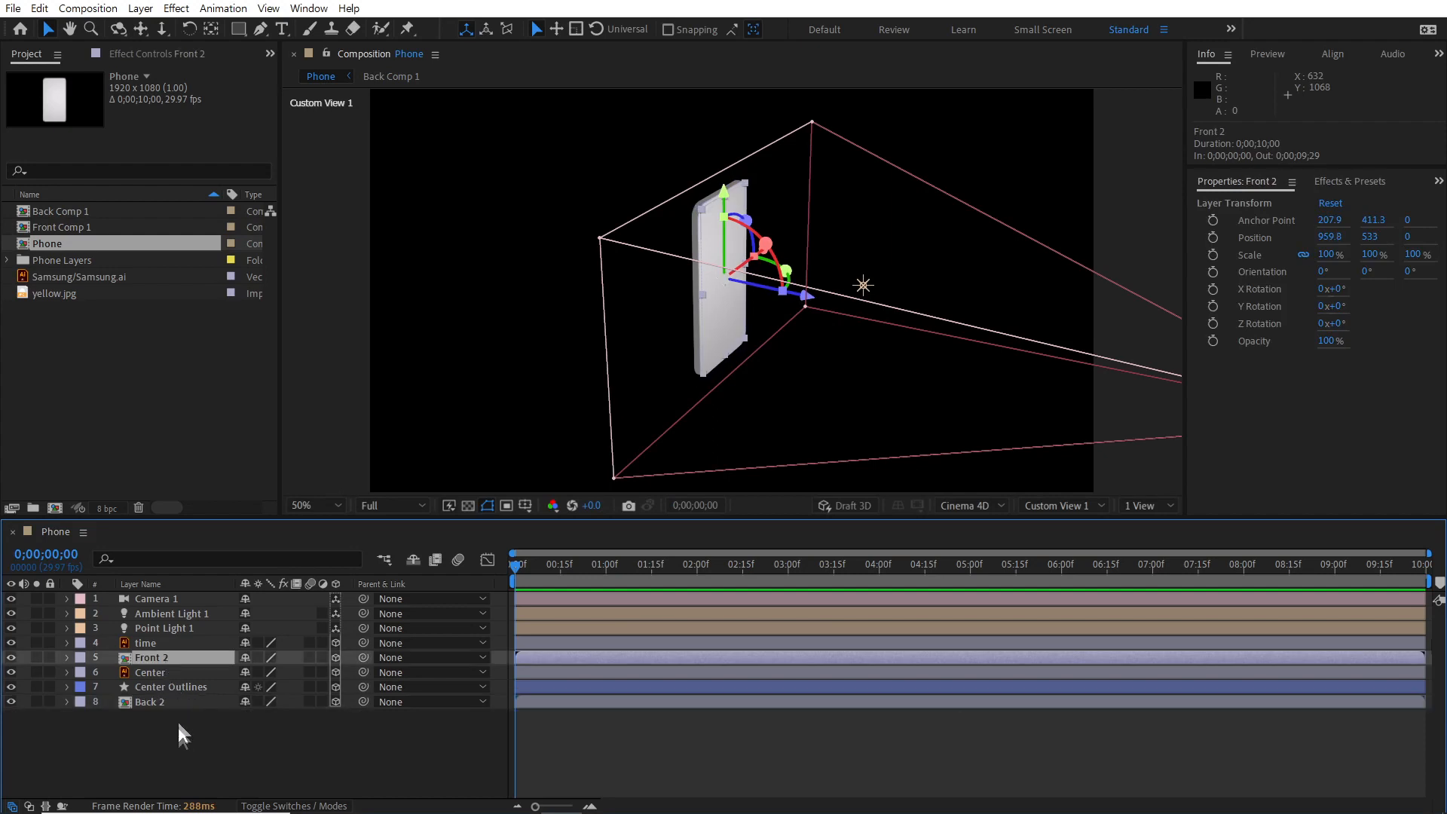
left_click(178, 720)
left_click(145, 686)
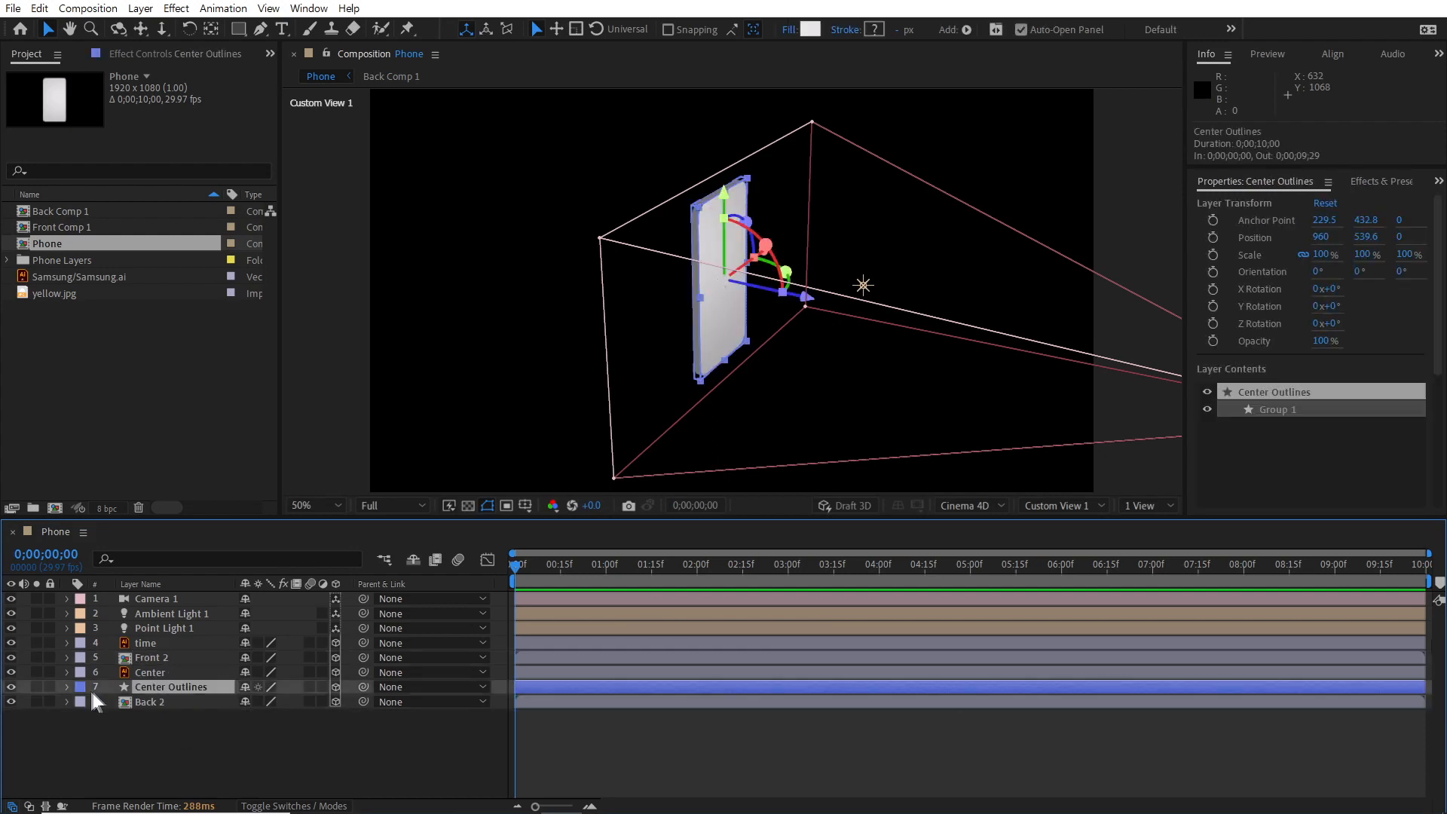
scroll(733, 283, "up", 2)
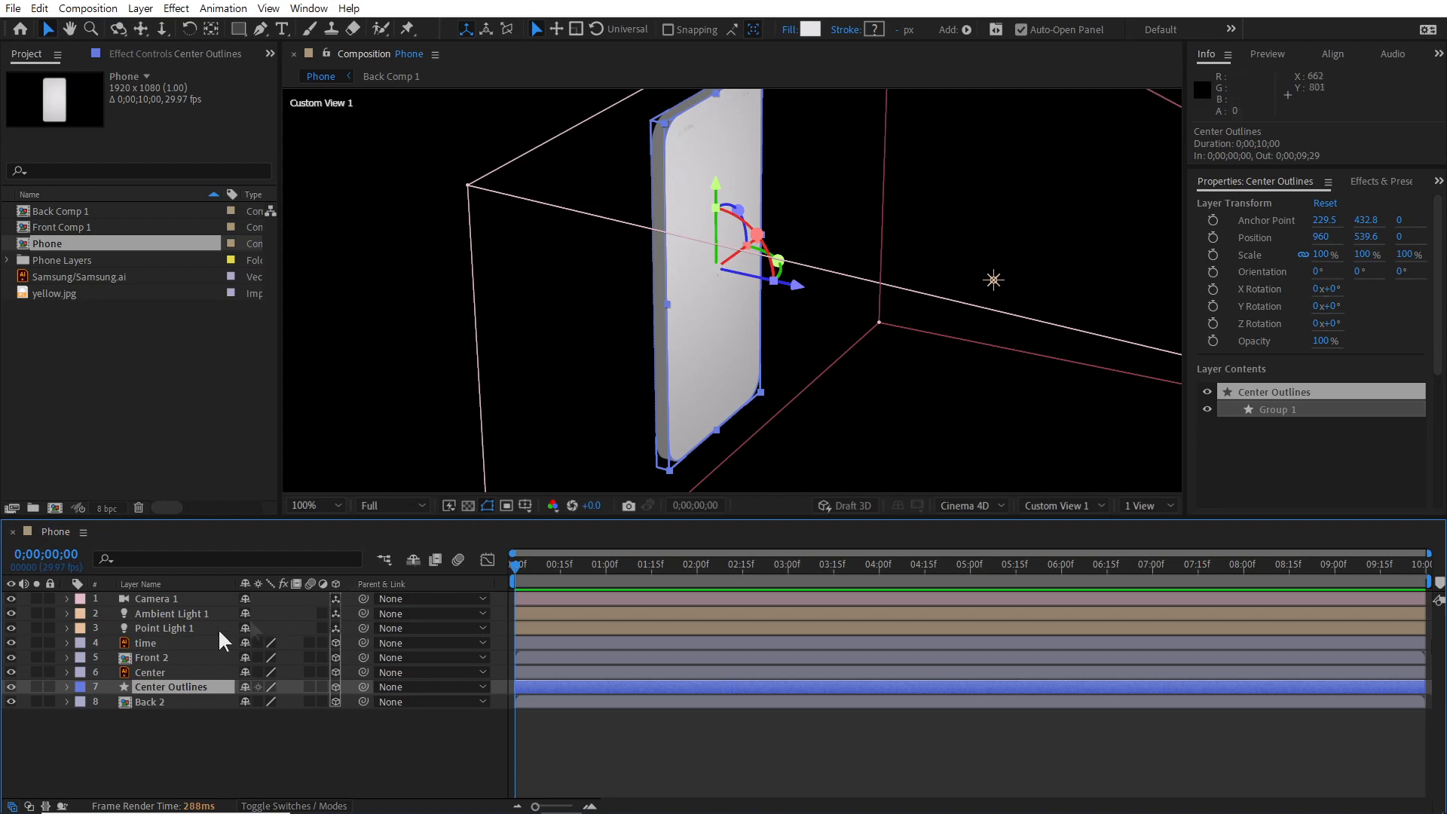
left_click(154, 712)
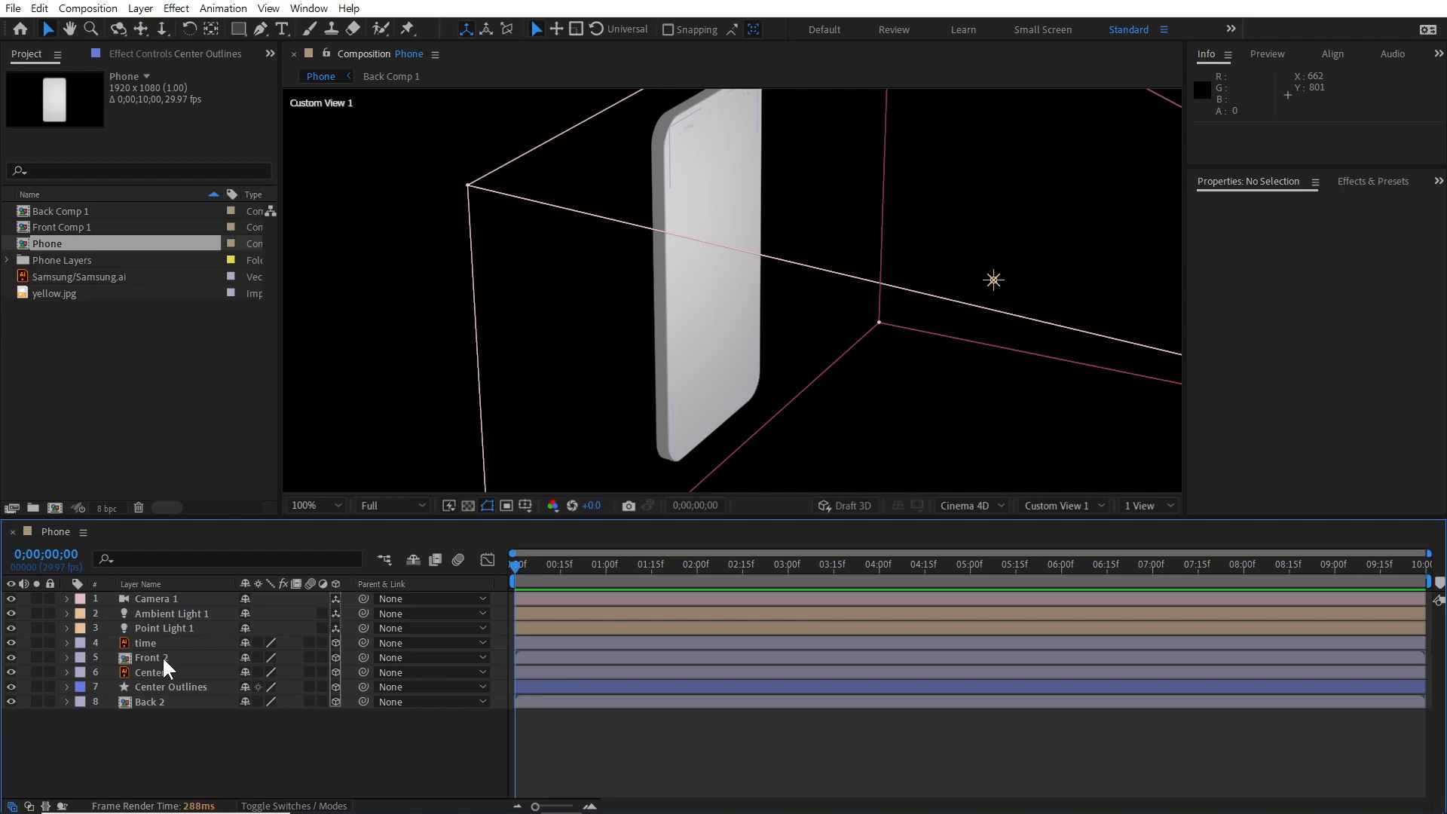
Step: Open the Front 2 pre-composition and add yellow.jpg beneath the Front/Phone.ai layer
left_click(159, 657)
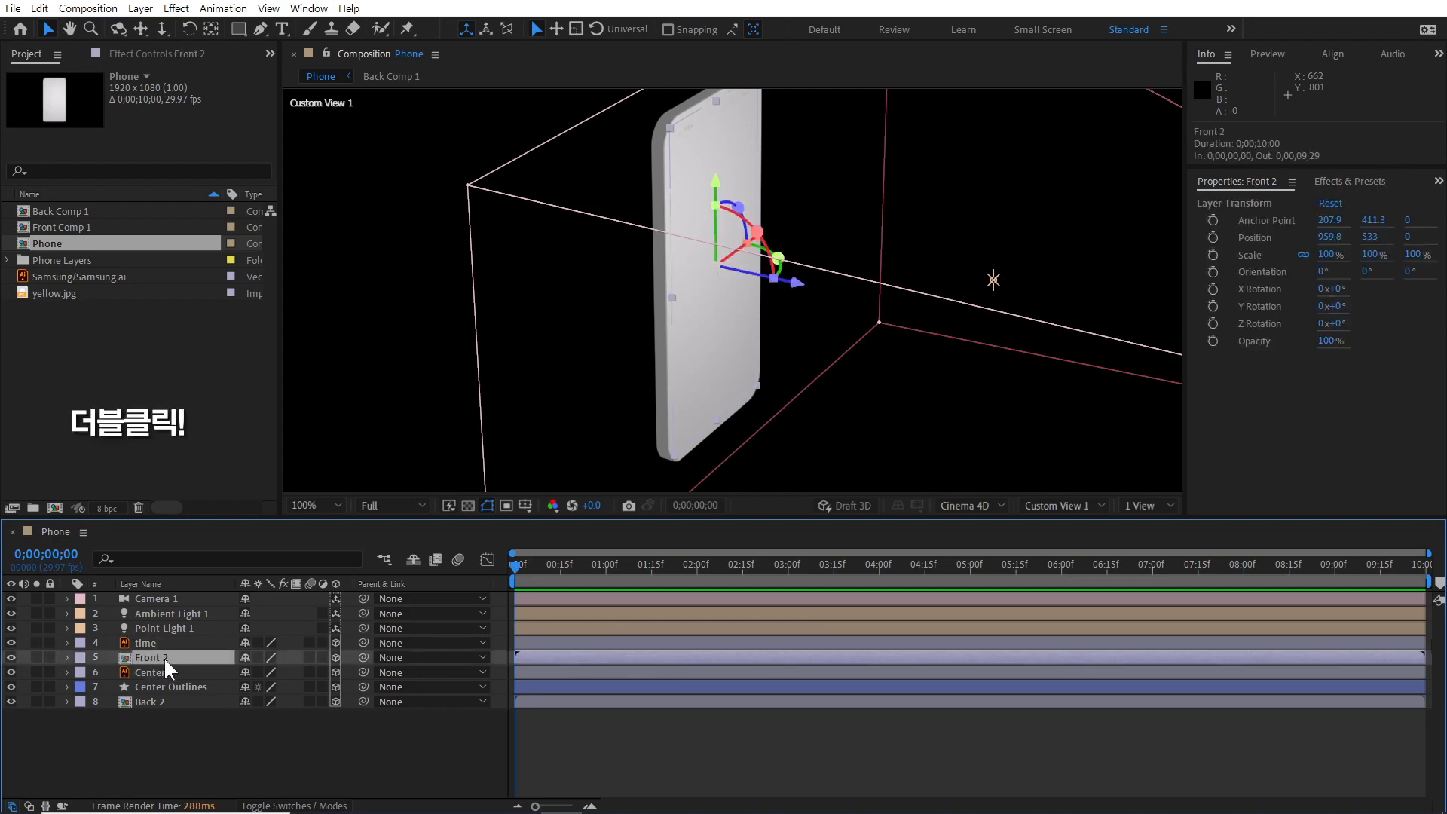
double_click(165, 657)
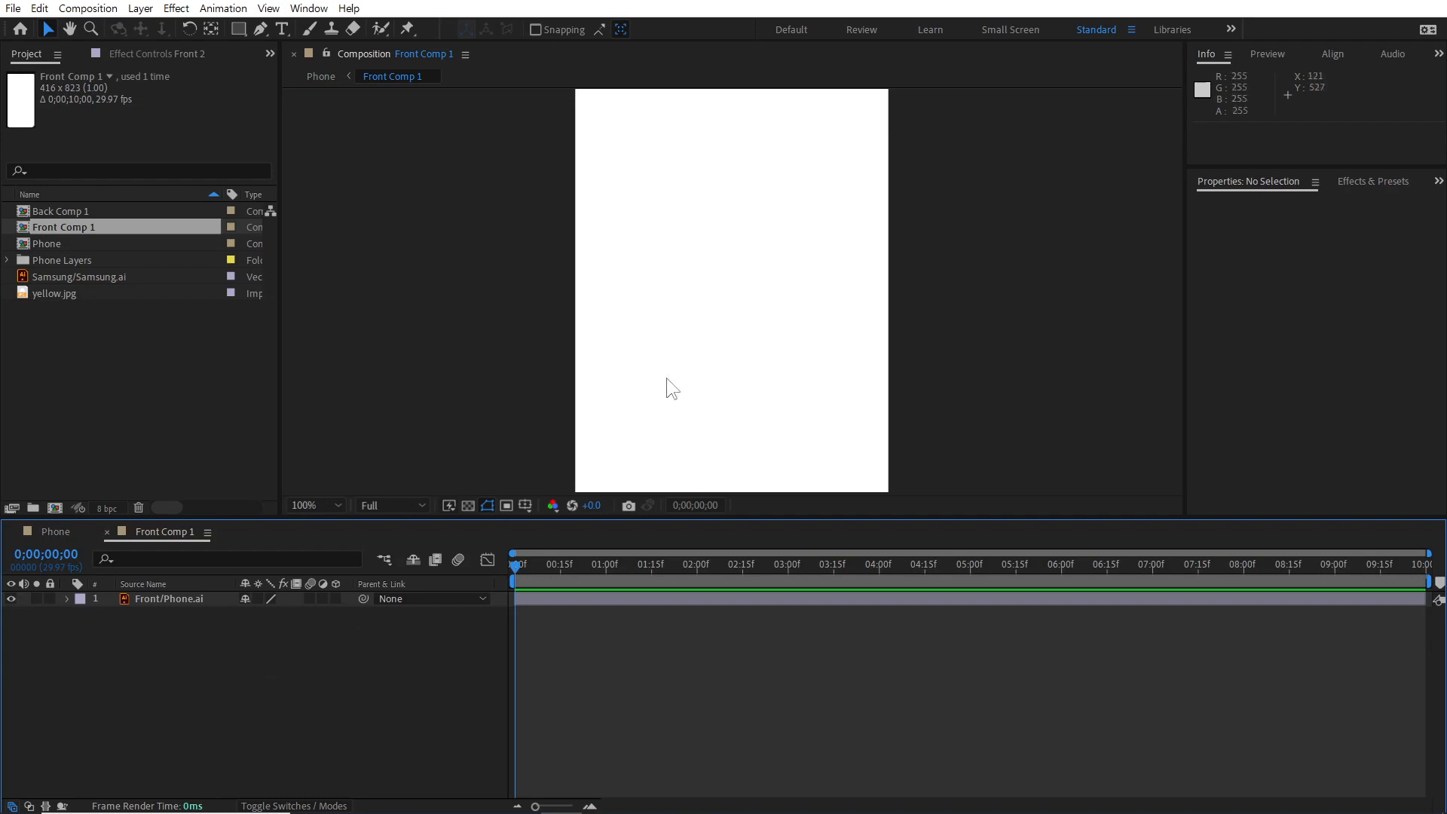
scroll(667, 377, "down", 1)
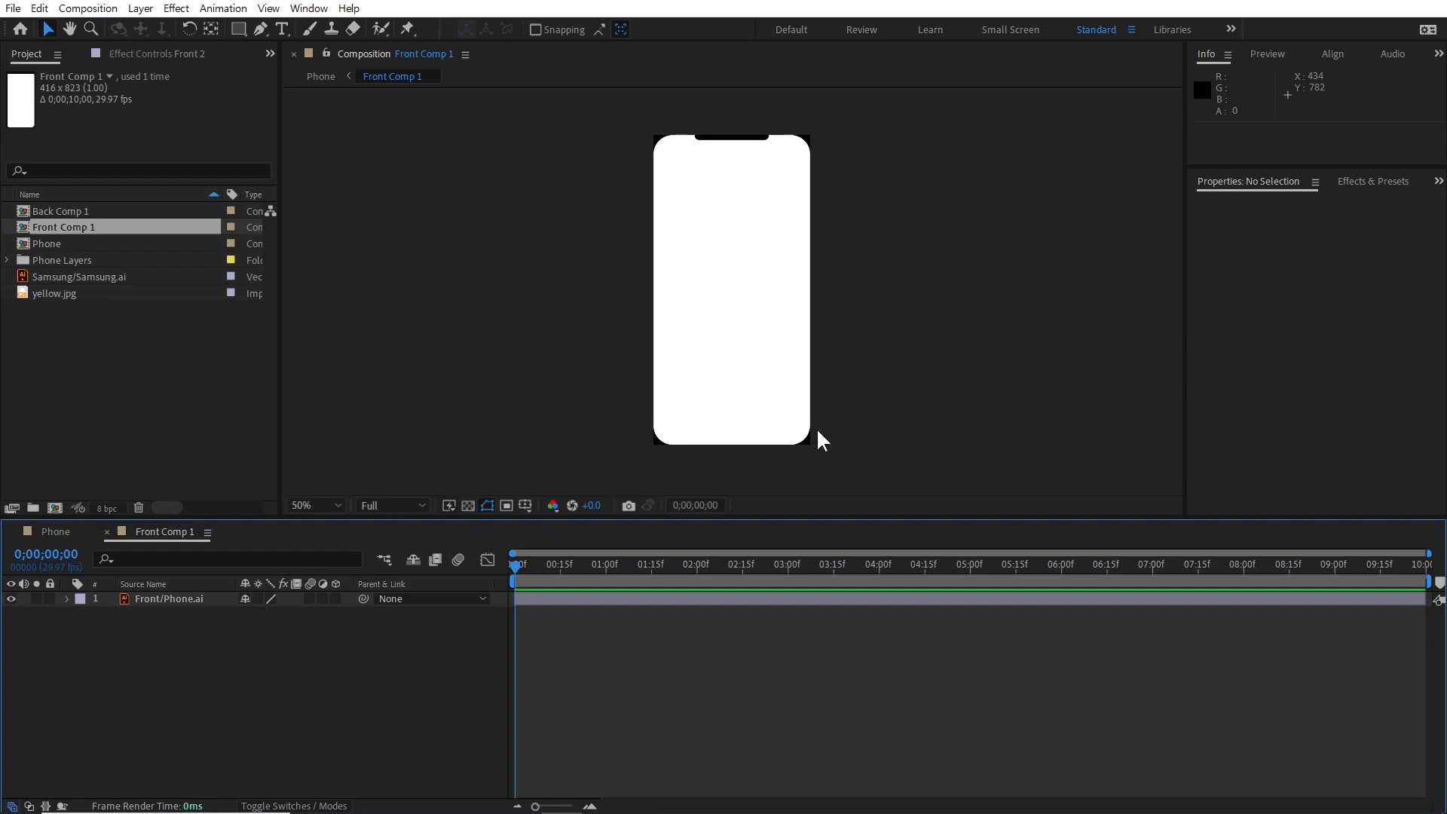
left_click(57, 291)
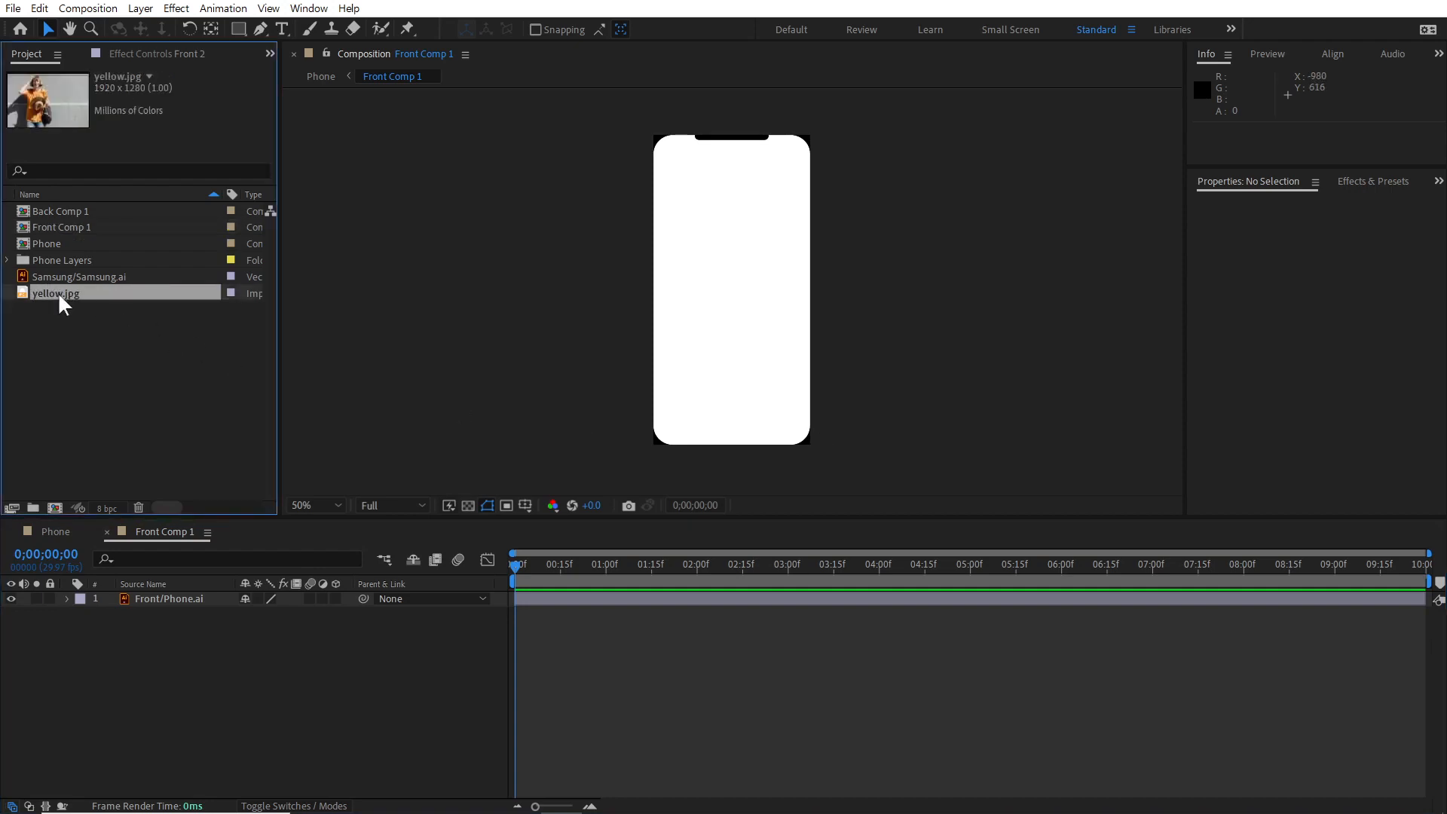
left_click_drag(78, 296, 154, 677)
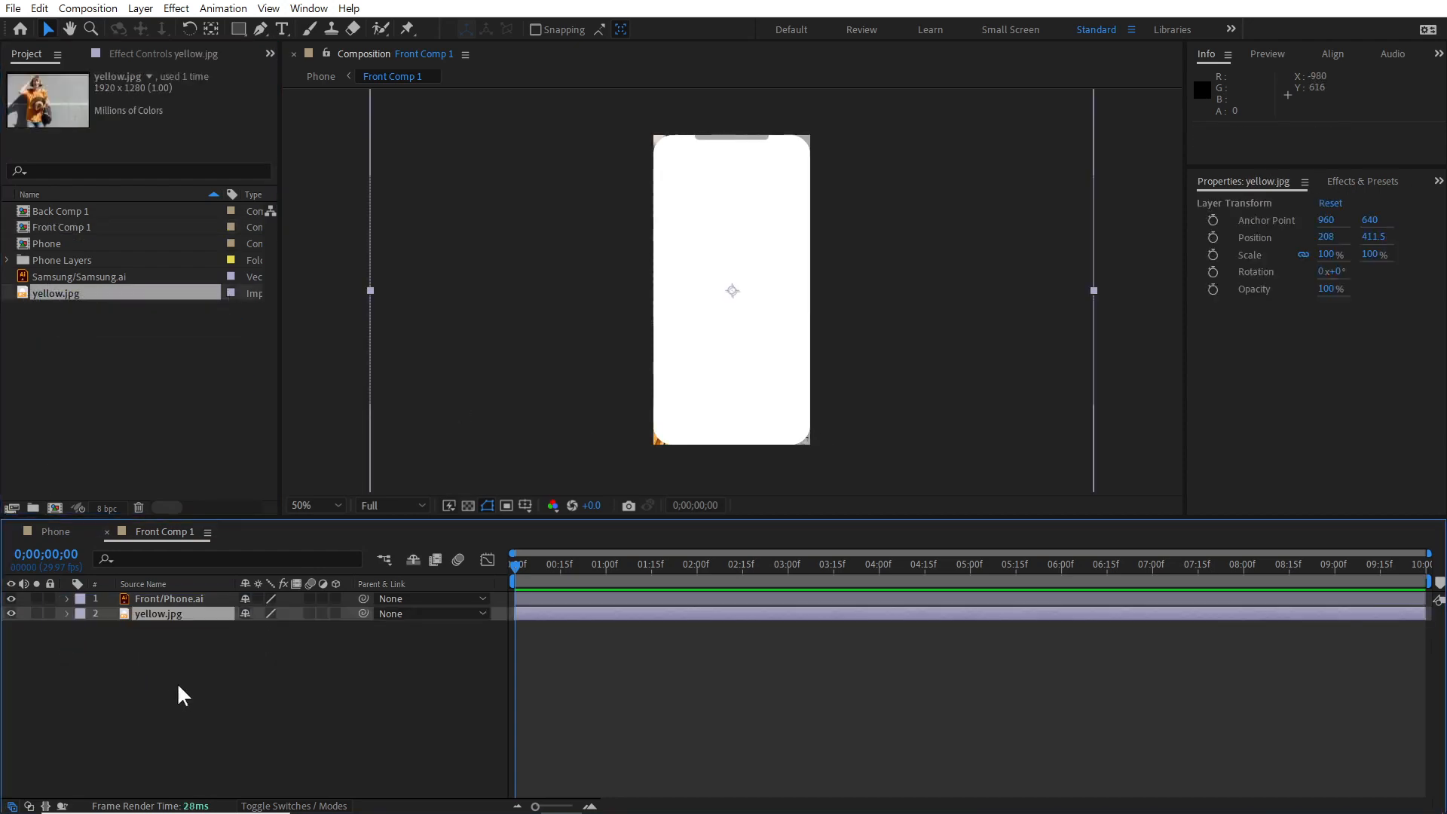
Step: Set the blending mode of the Front/Phone.ai layer to Stencil Alpha in Front Comp 1
left_click(191, 596)
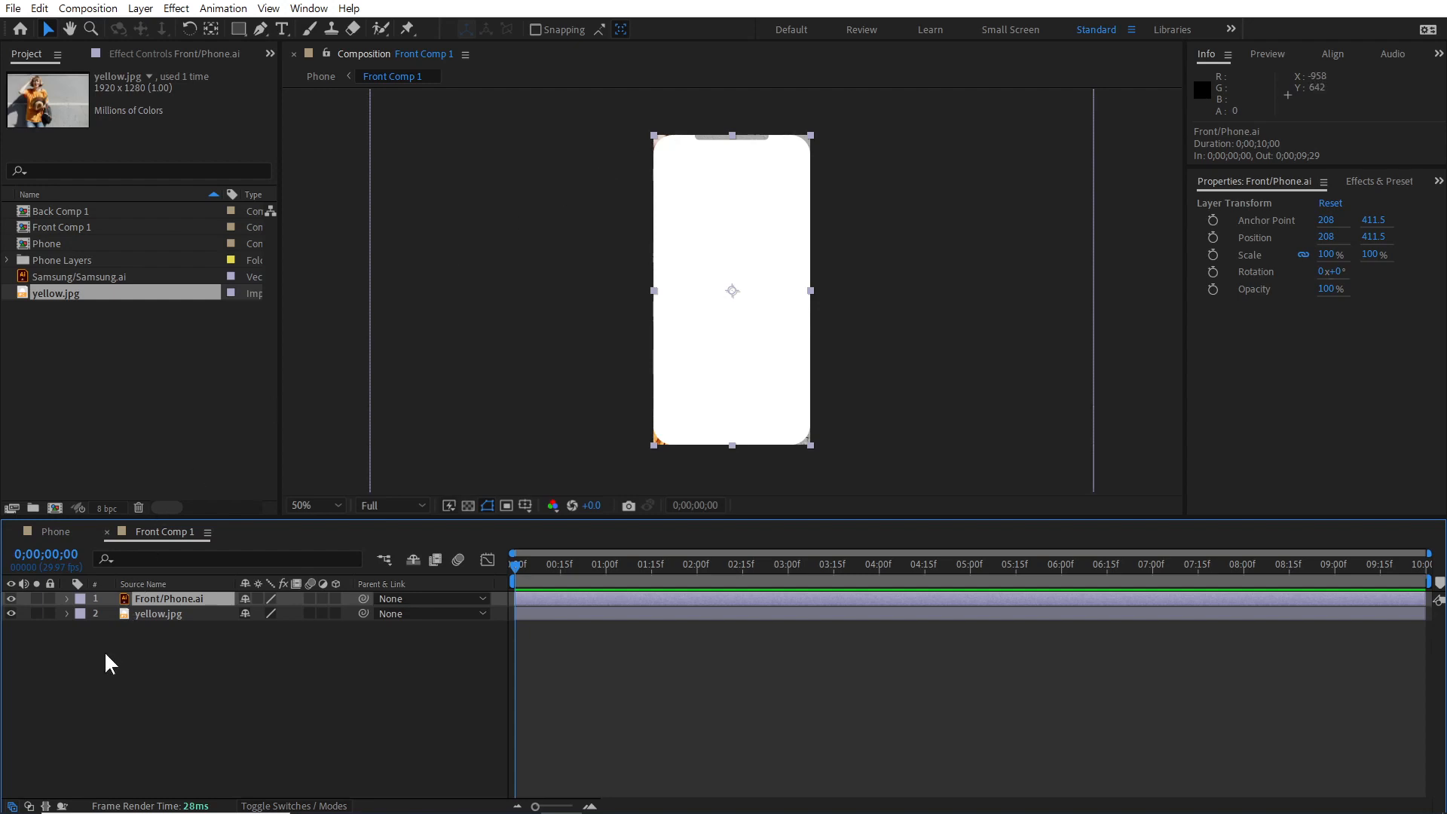
key("F4")
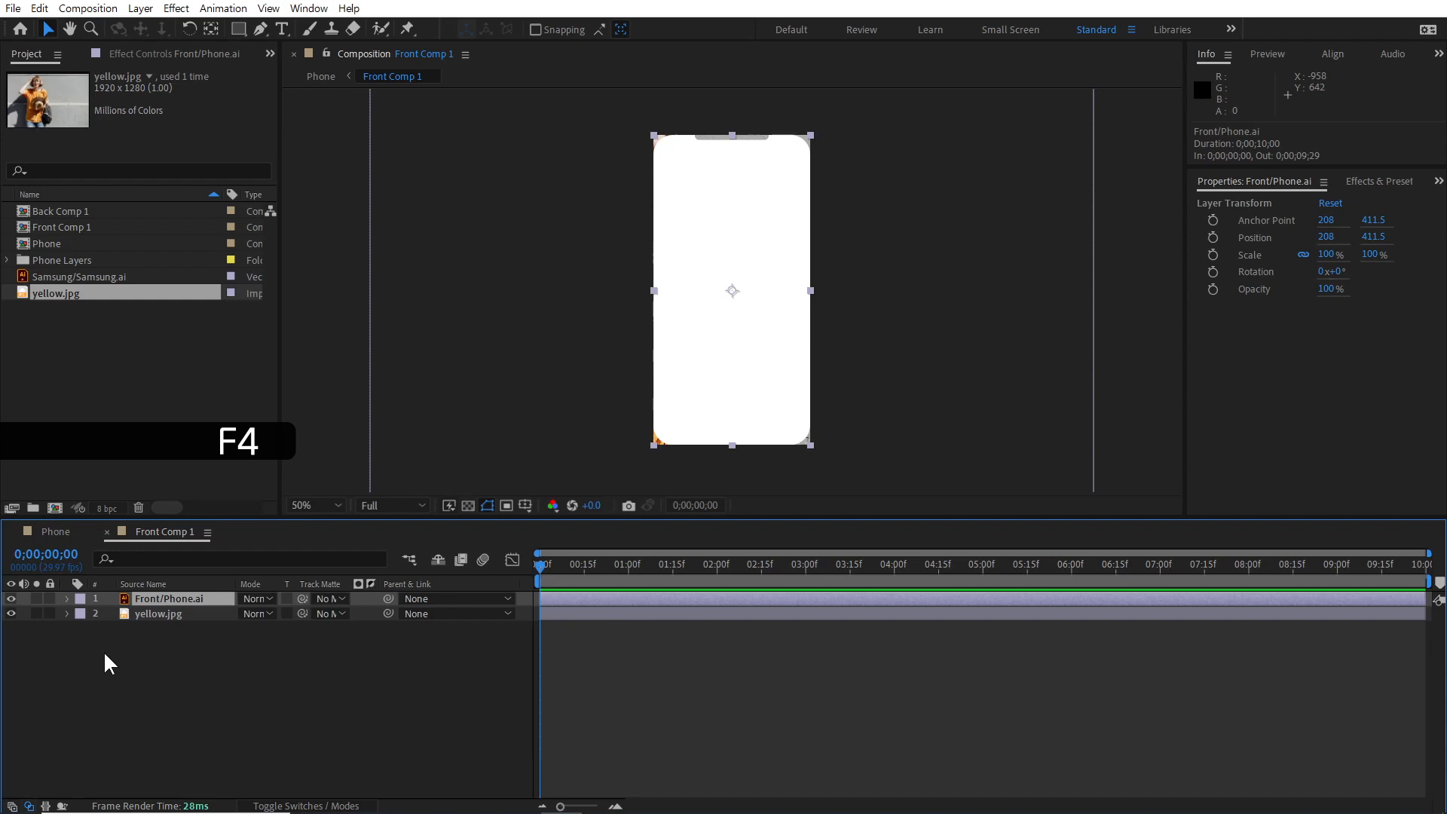
left_click(251, 597)
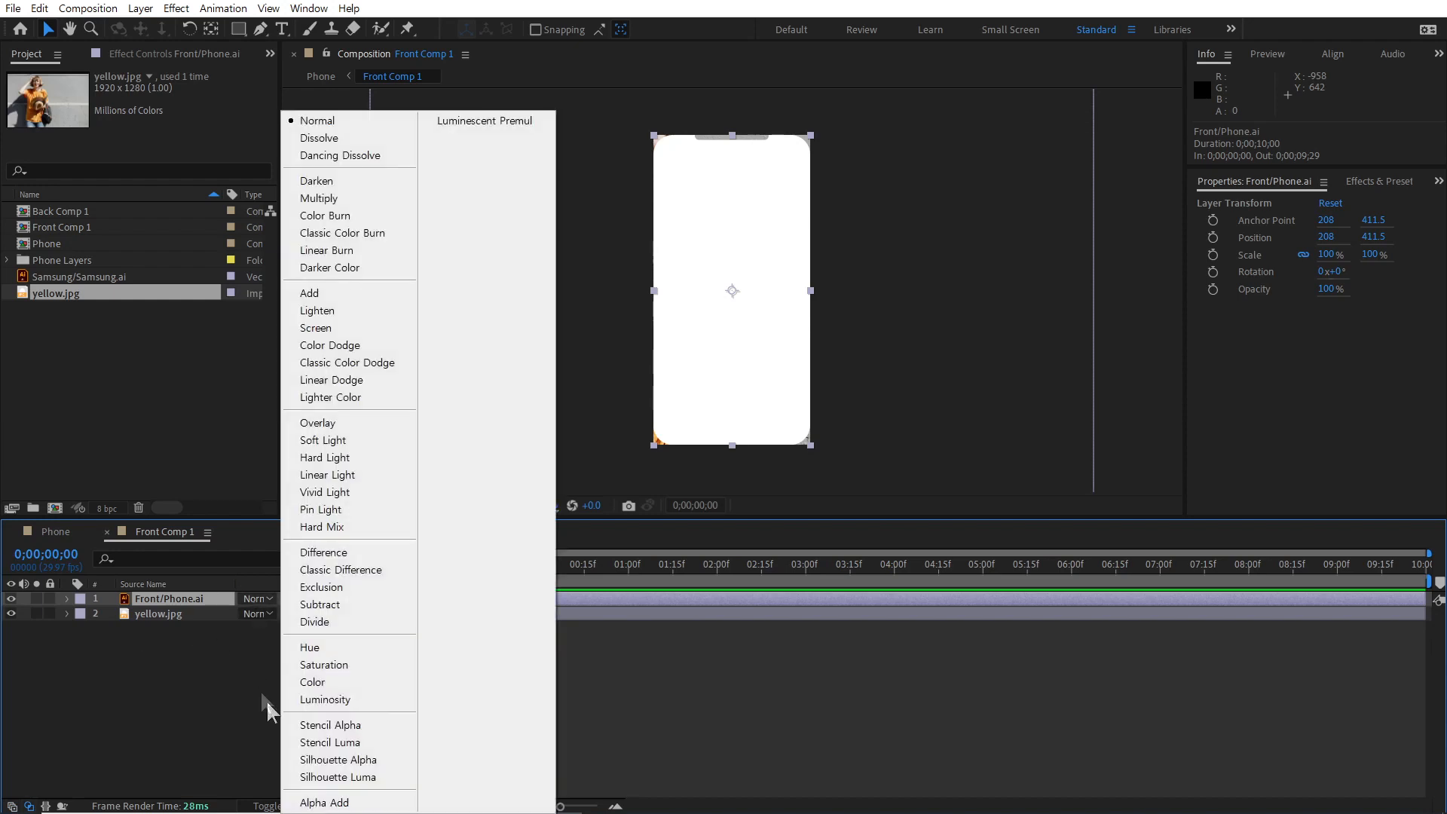
left_click(348, 726)
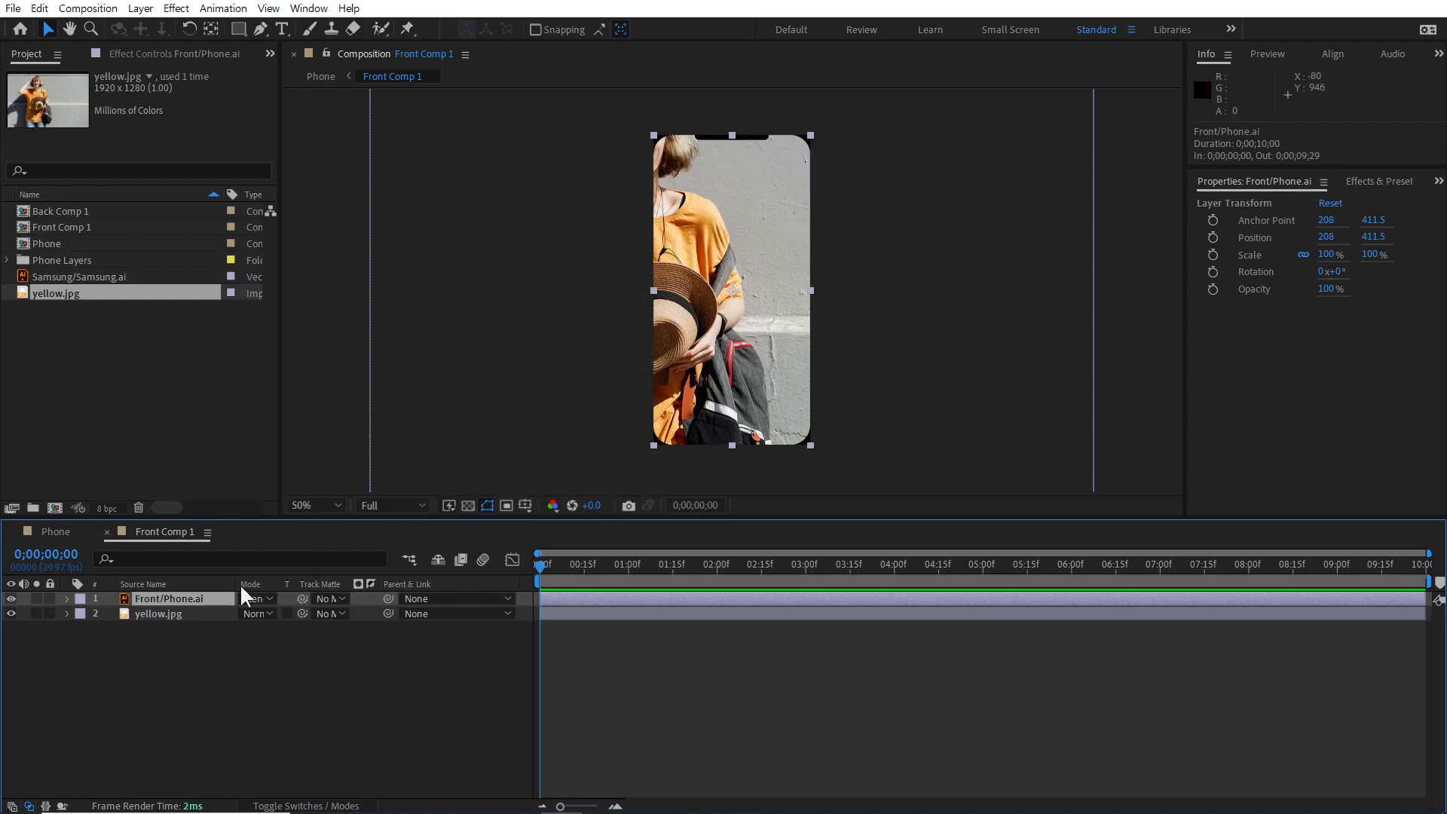
Step: Scale yellow.jpg to 78% and move it to about 542, 501.5 so the woman sits within the phone screen
left_click(192, 612)
key("s")
left_click_drag(267, 628, 249, 631)
left_click_drag(754, 313, 840, 322)
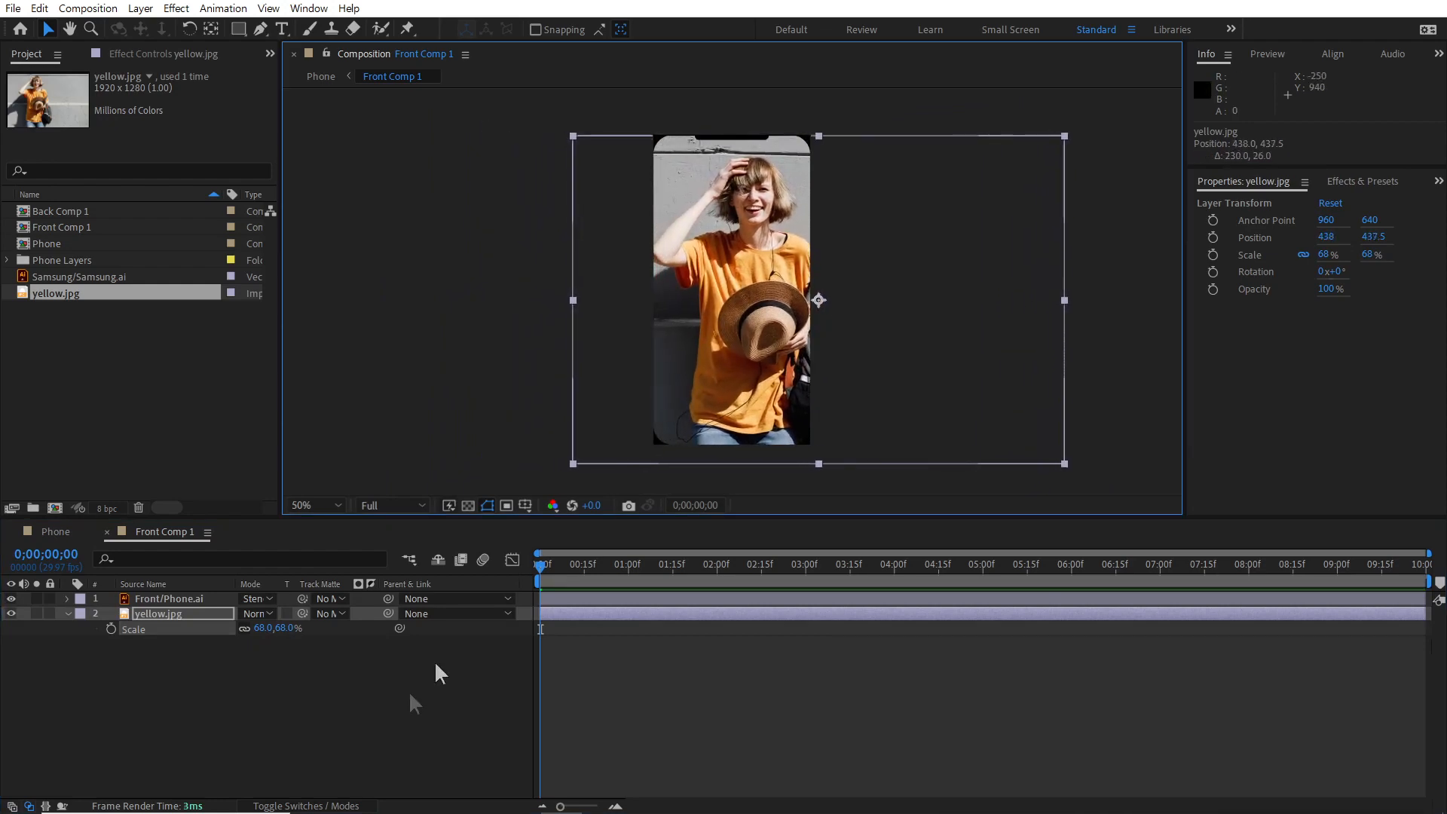
left_click_drag(262, 628, 269, 629)
left_click_drag(702, 383, 742, 407)
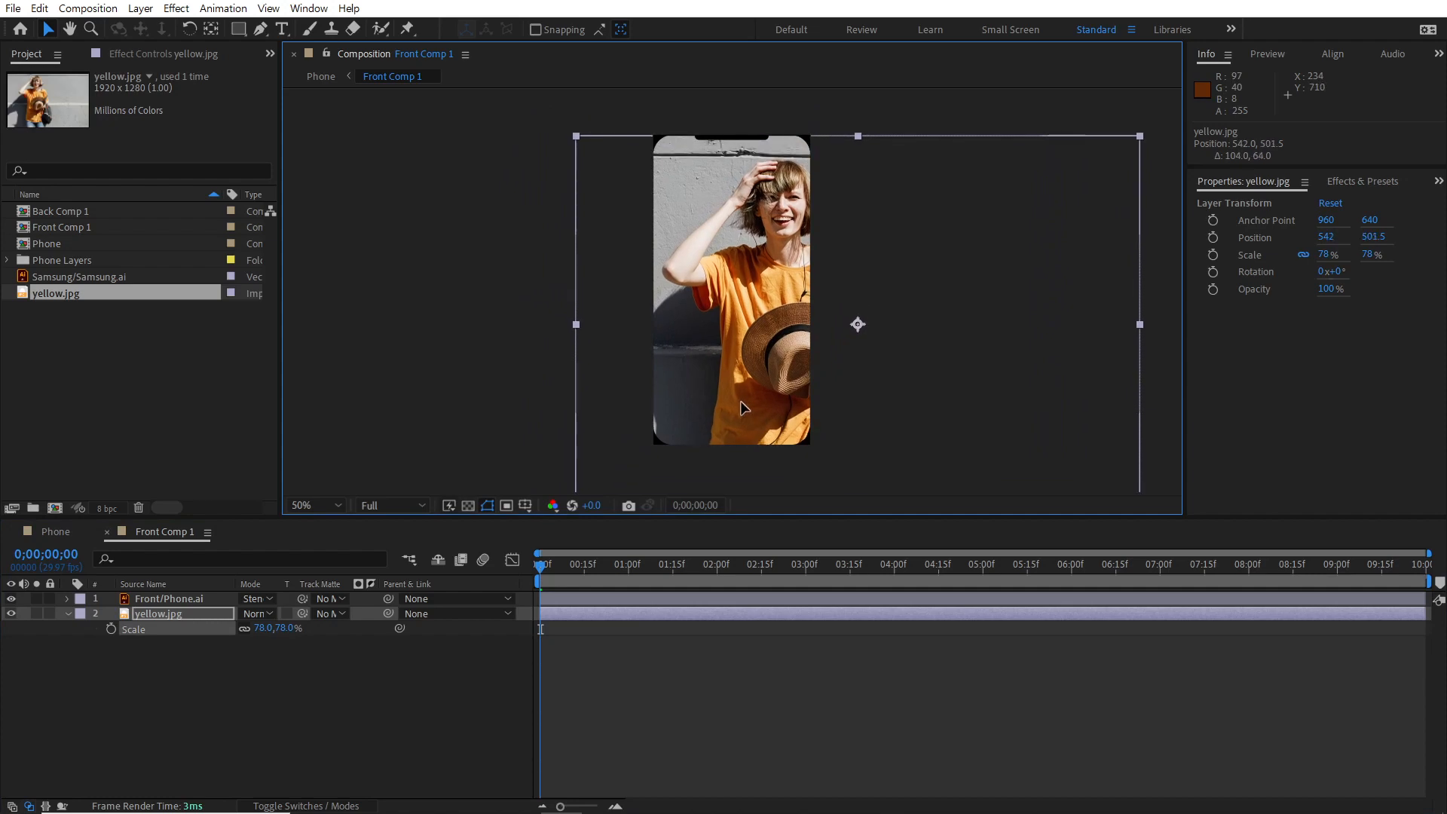
left_click(286, 660)
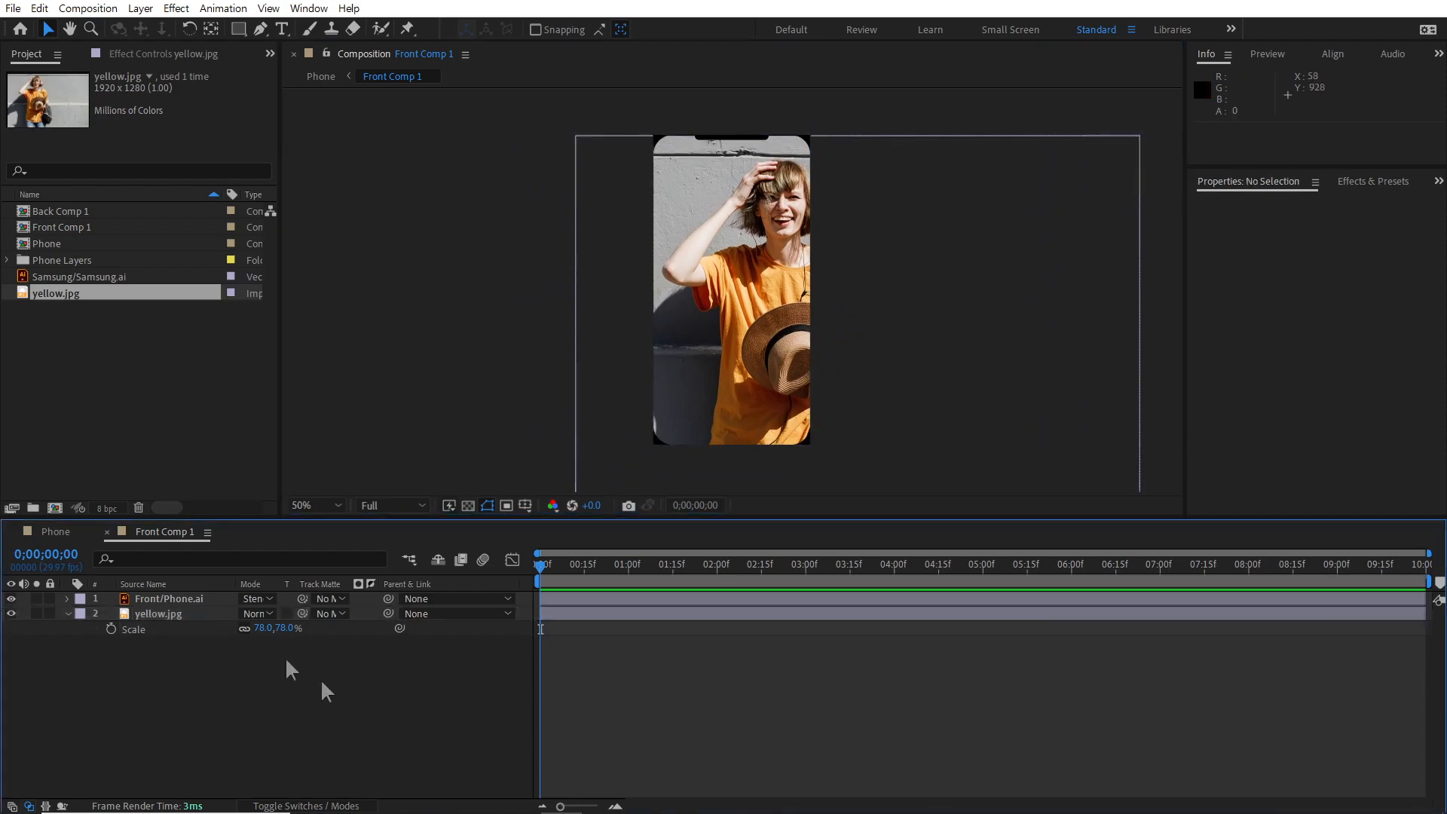
Step: Return to the Phone composition and inspect the bevel and extrusion settings in the Center Outlines layer's geometry options
left_click(66, 527)
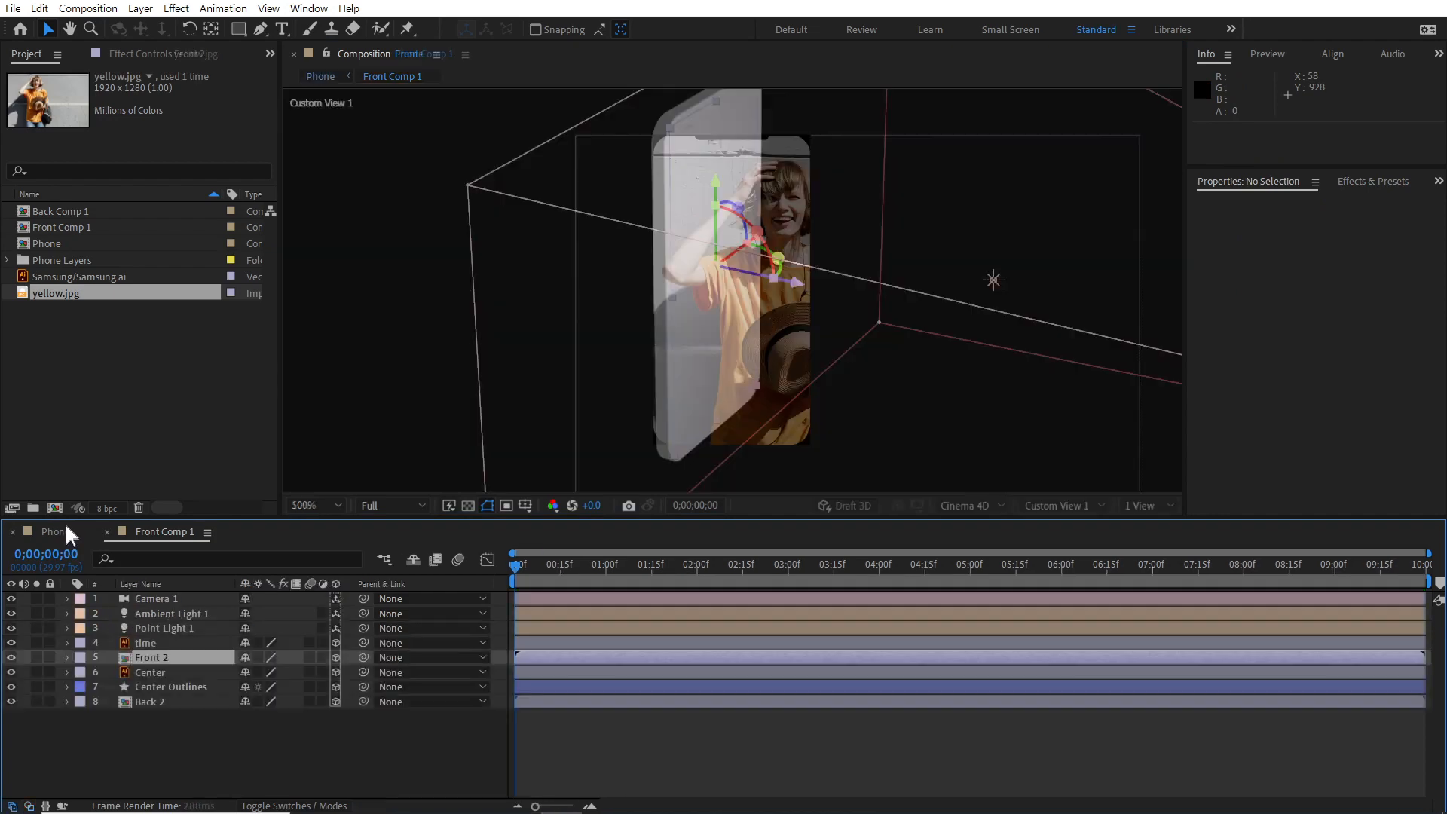
left_click(374, 740)
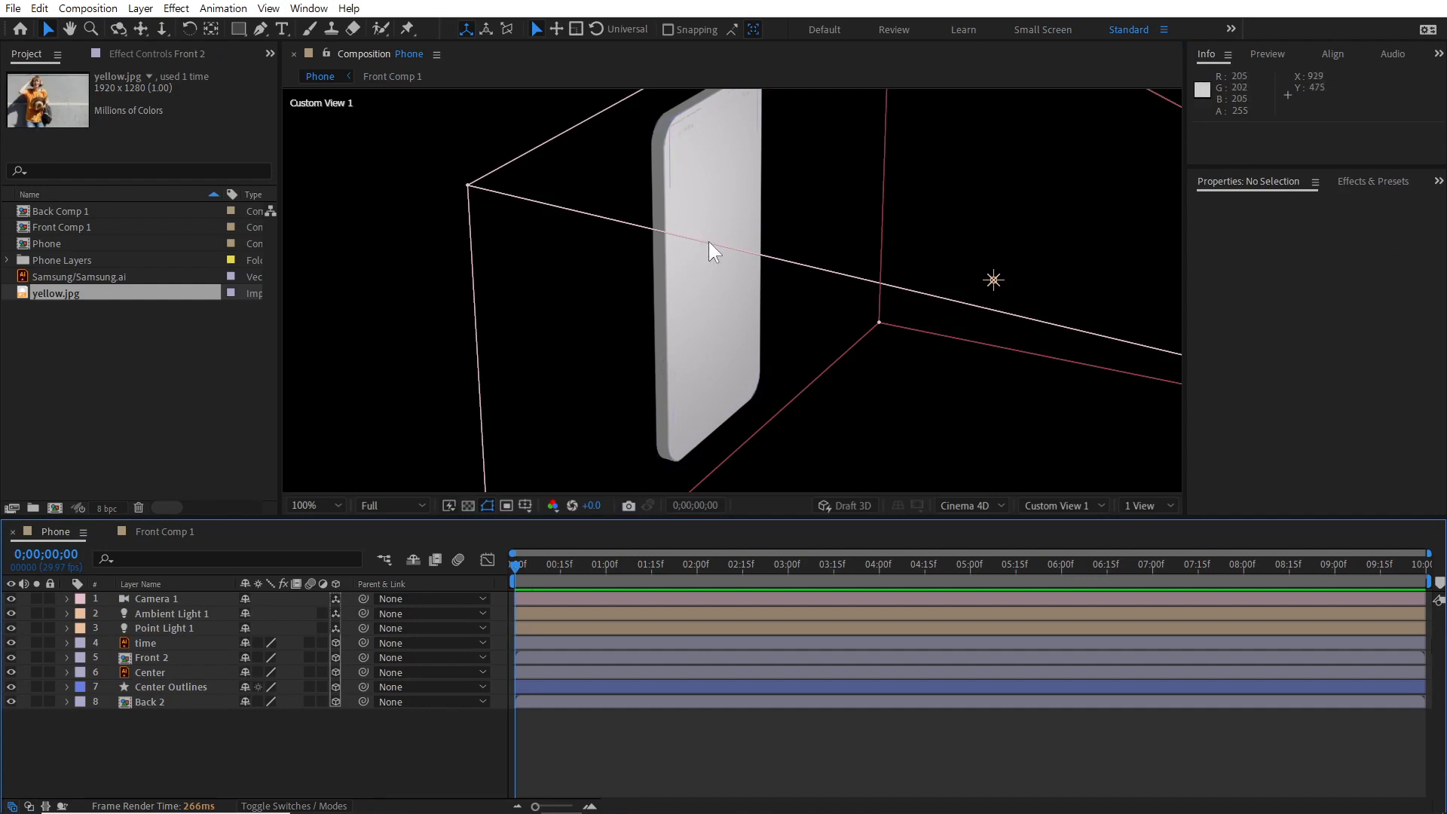
left_click(185, 685)
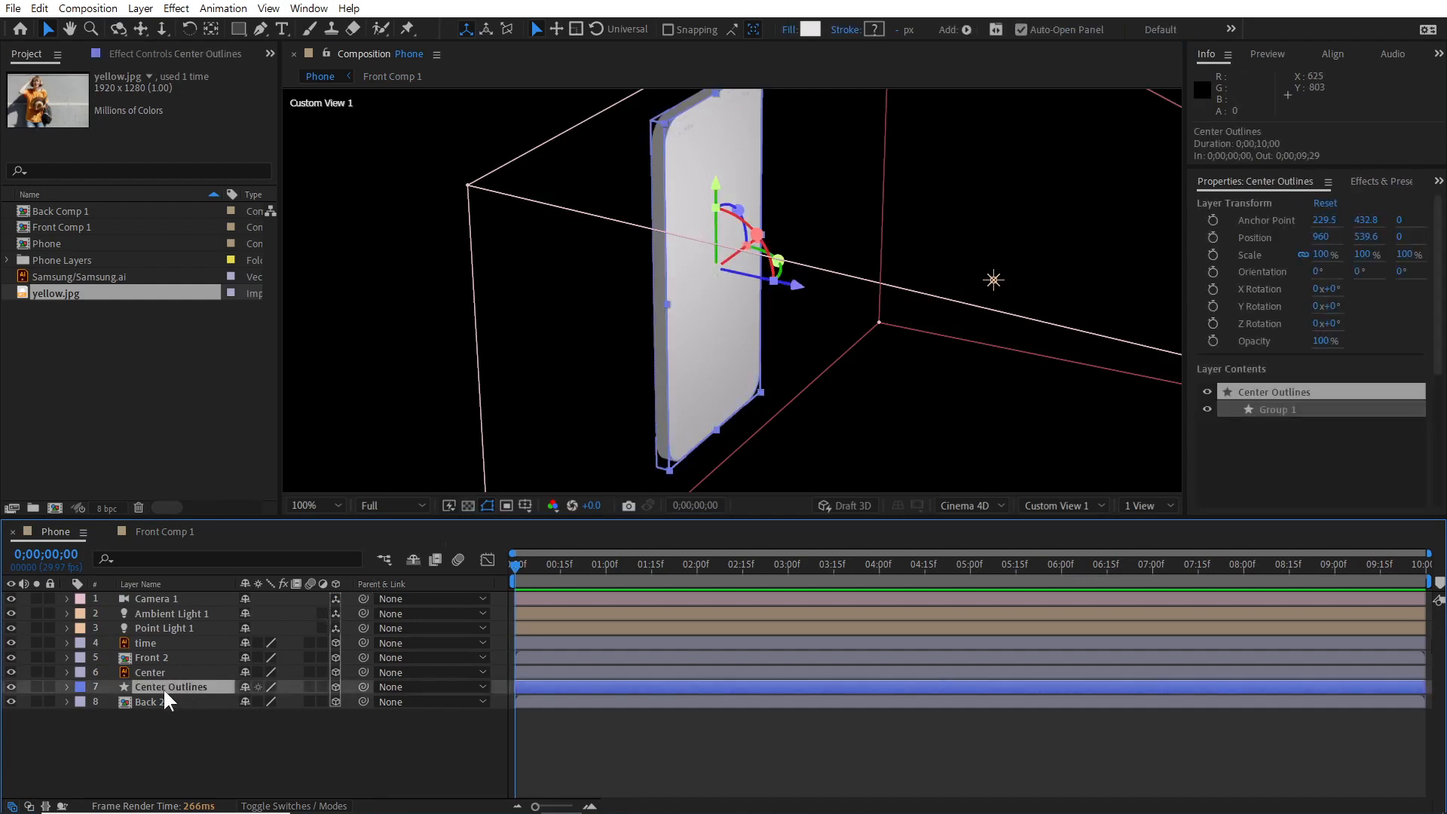
left_click(66, 686)
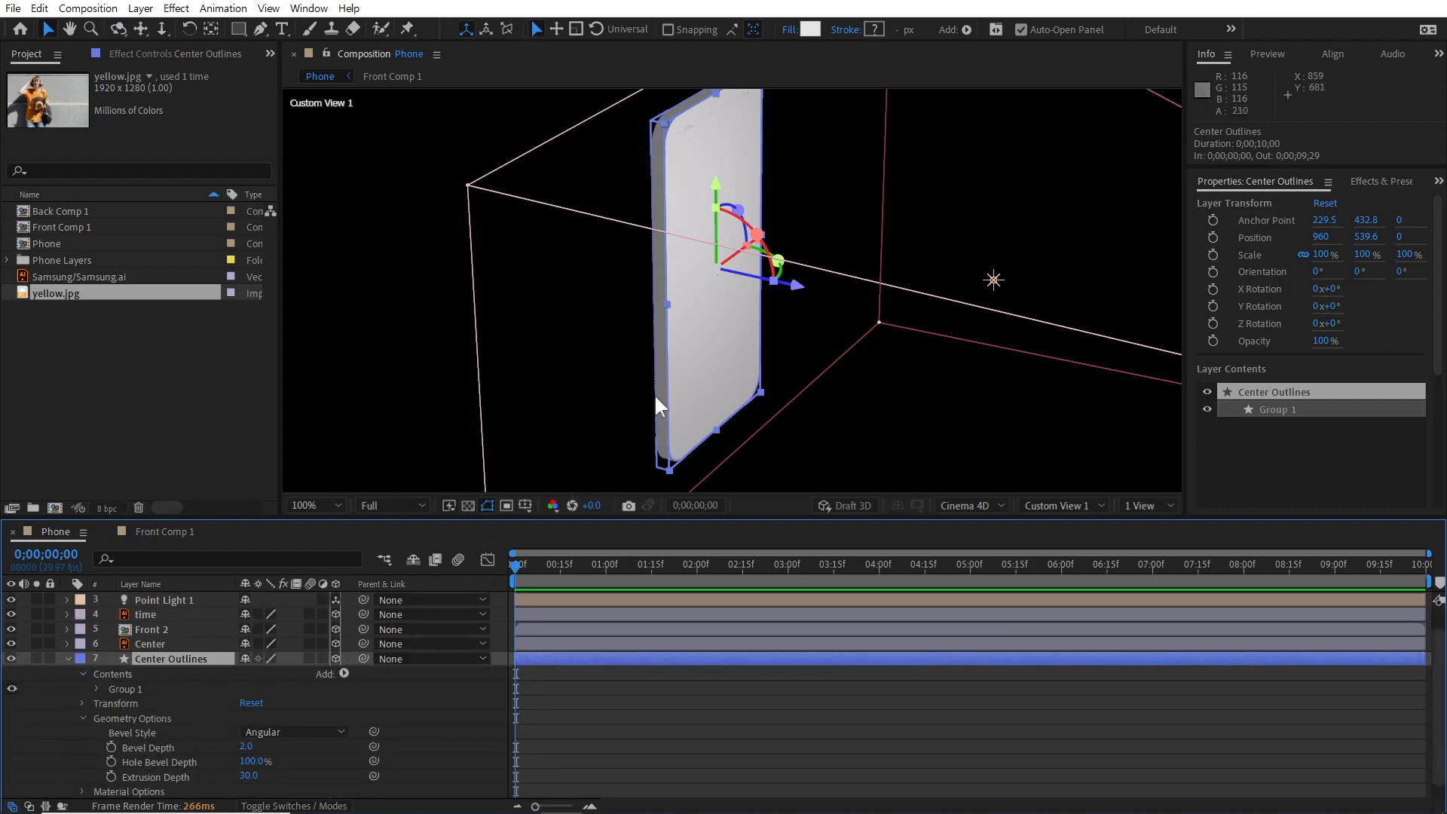
left_click(170, 776)
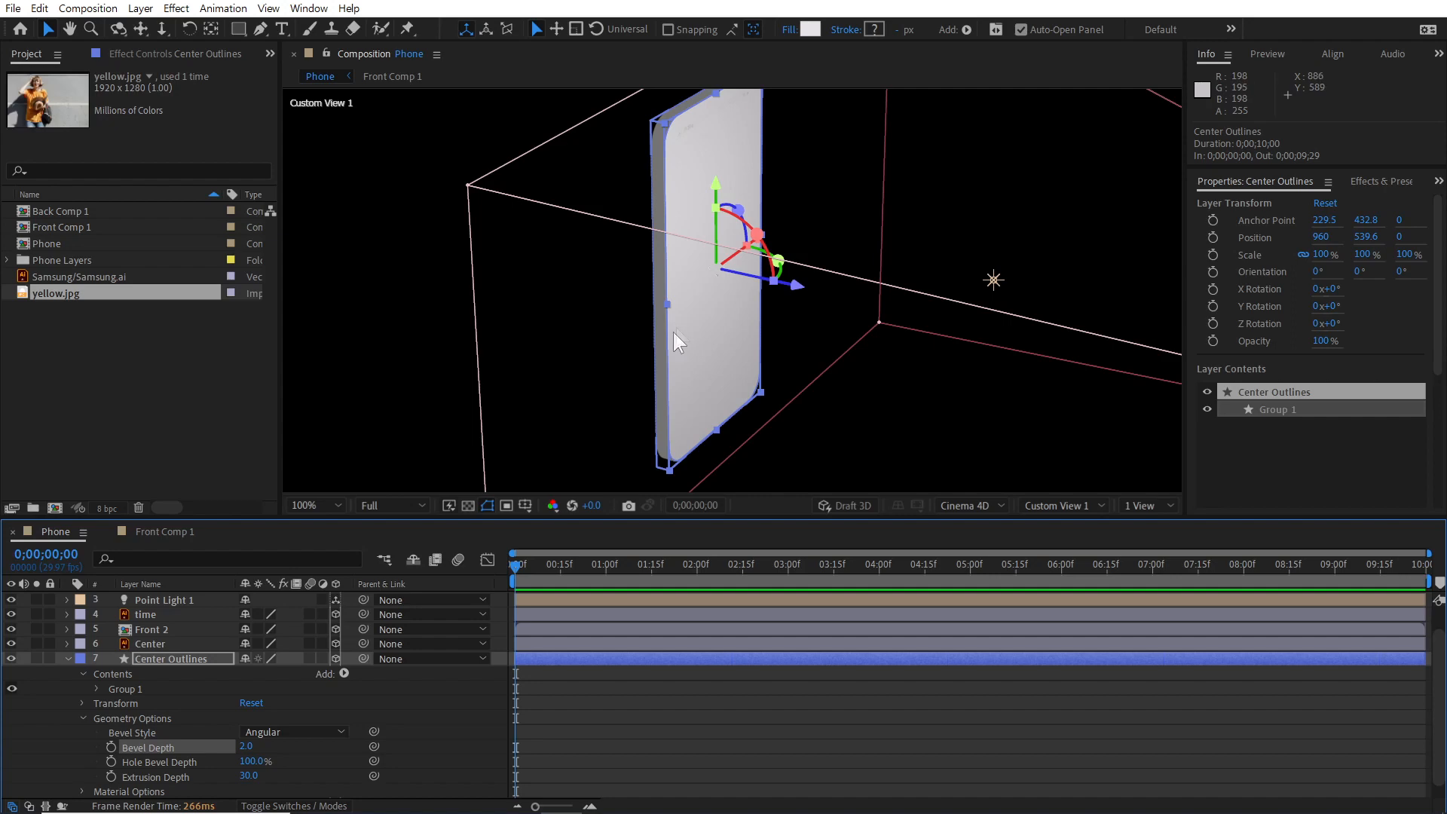
Step: Set the Z position of the Center layer to -1
left_click(157, 645)
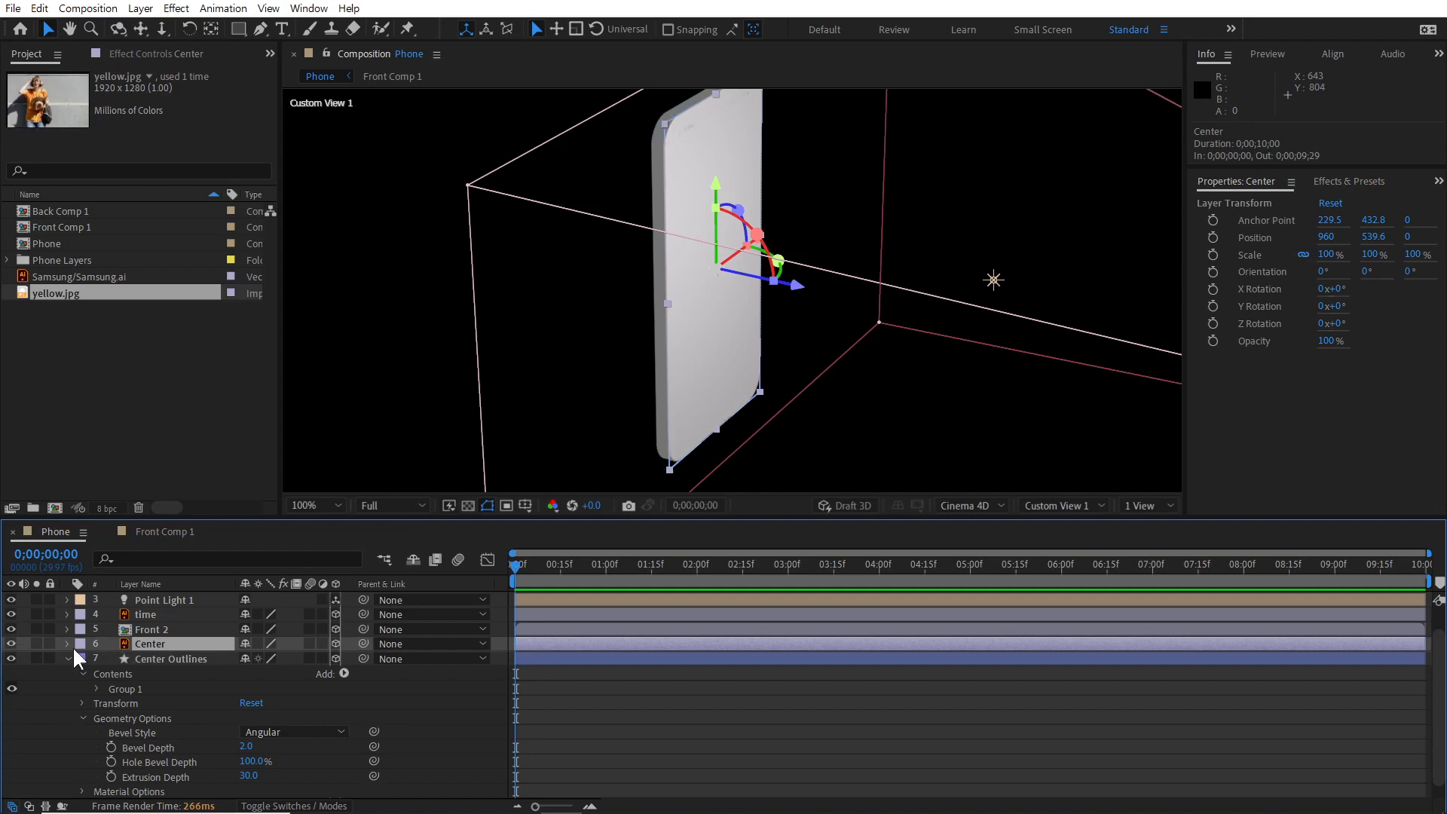
key("p")
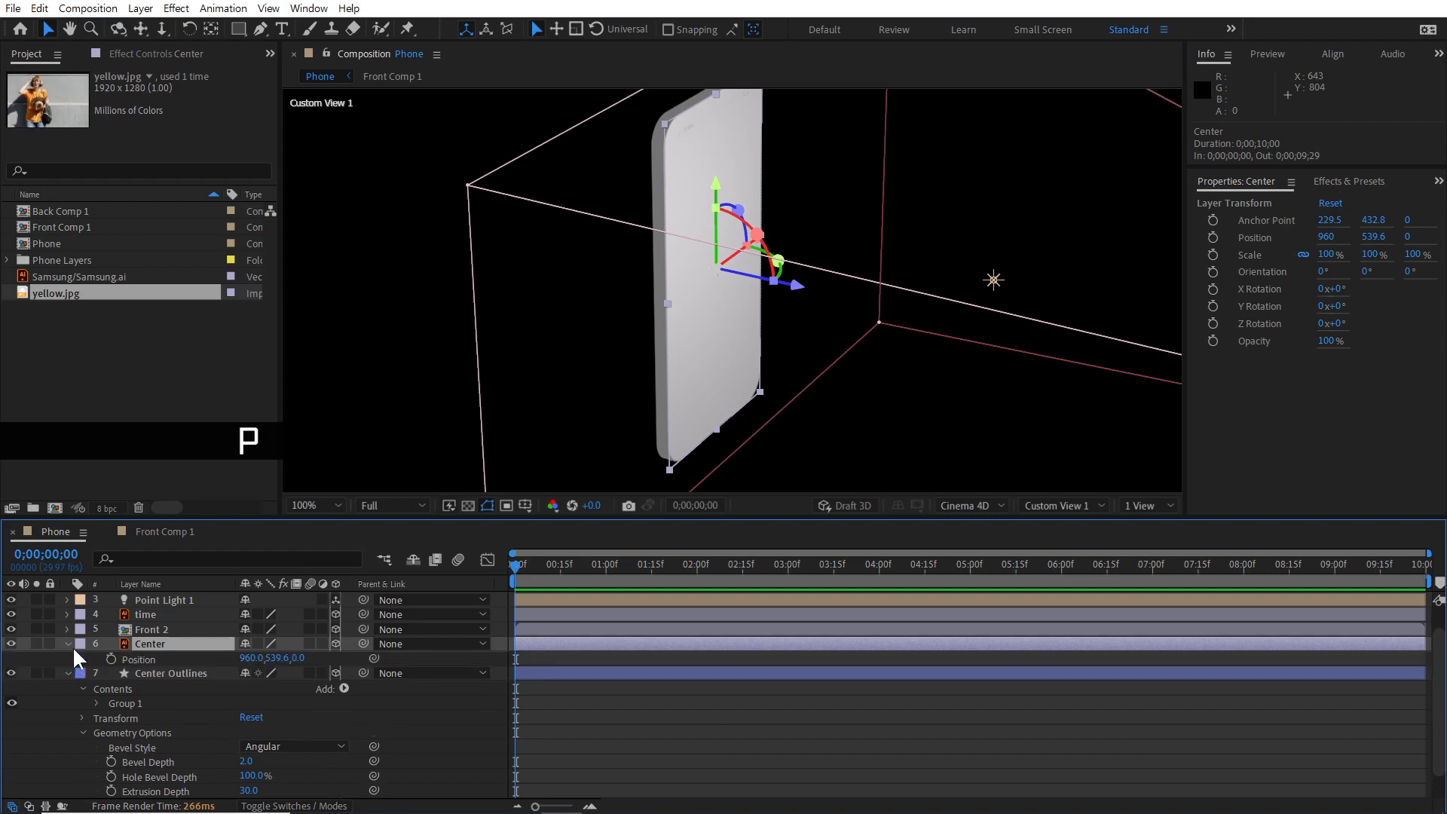
left_click(302, 658)
type("-1")
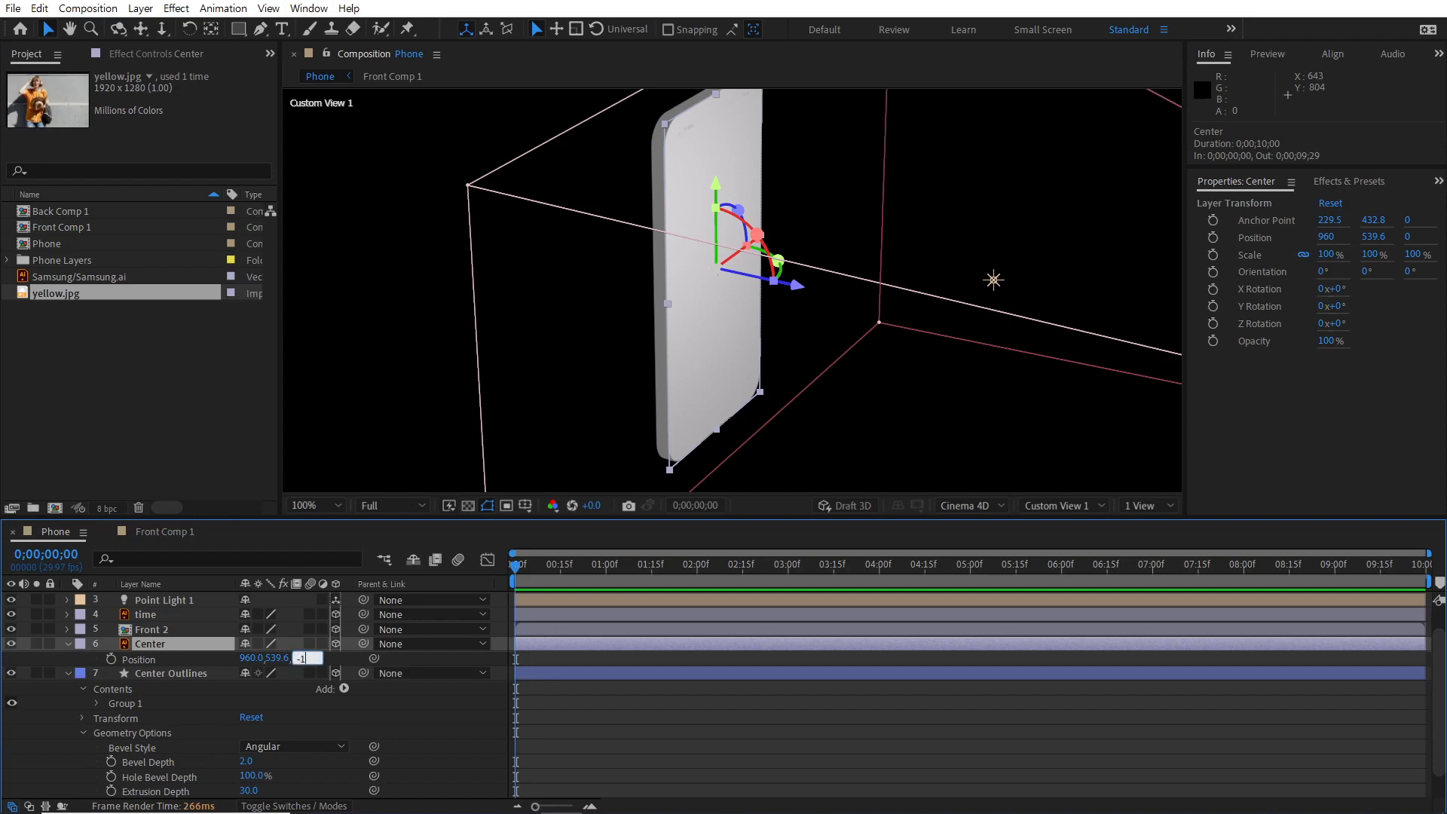
key("Return")
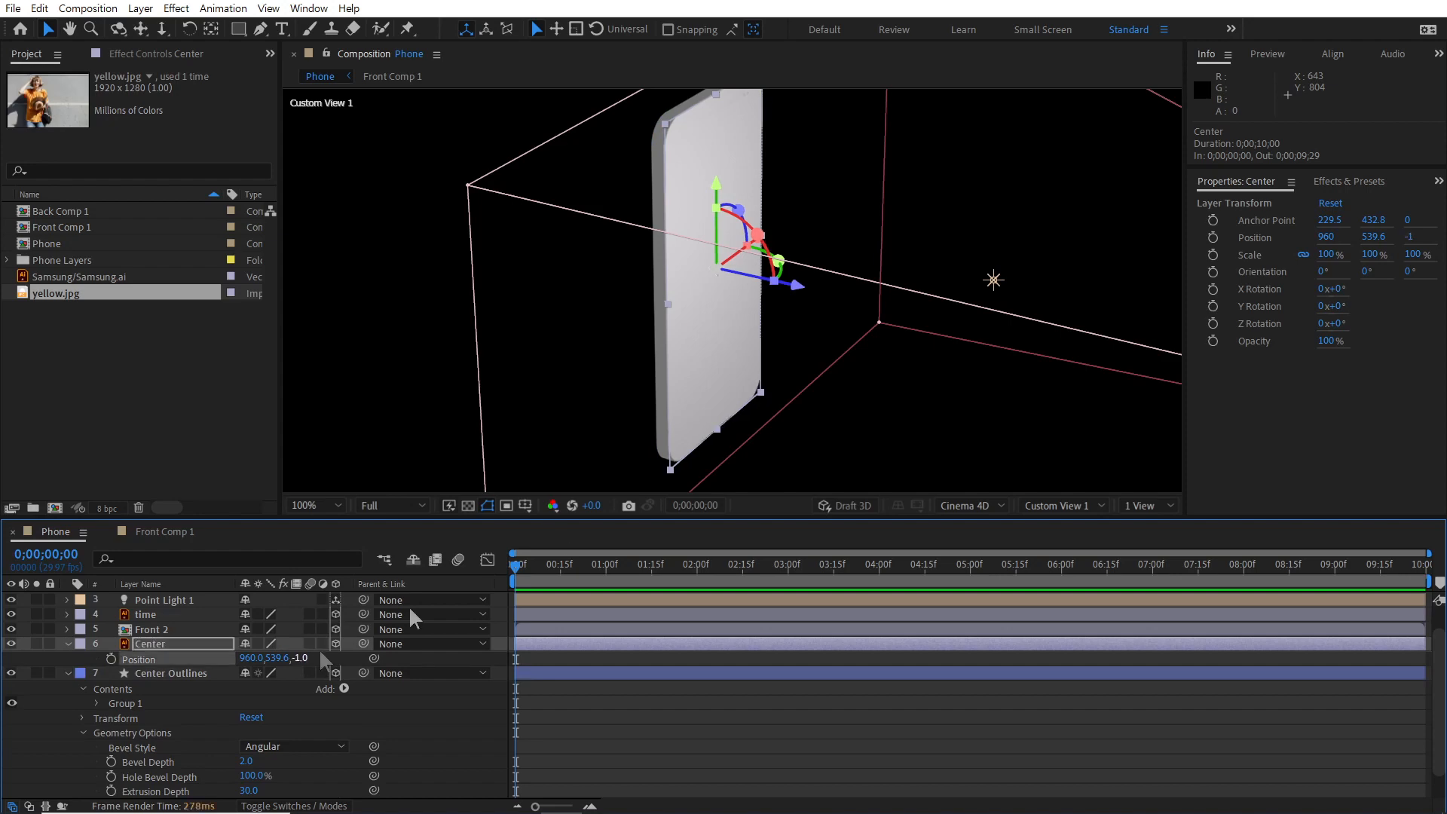
Step: Set the Z position of the Front 2 layer to -2
left_click(182, 630)
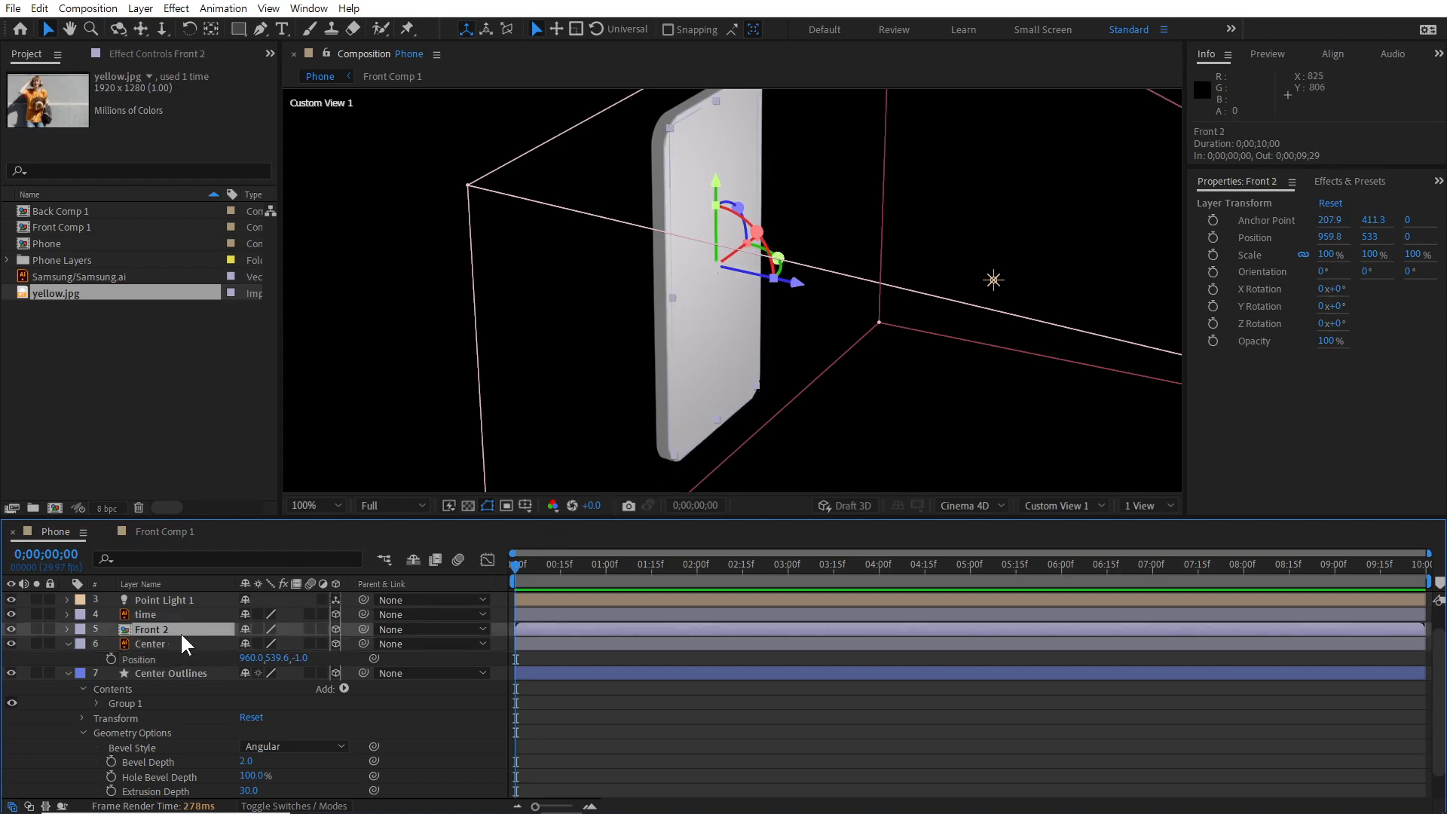
key("p")
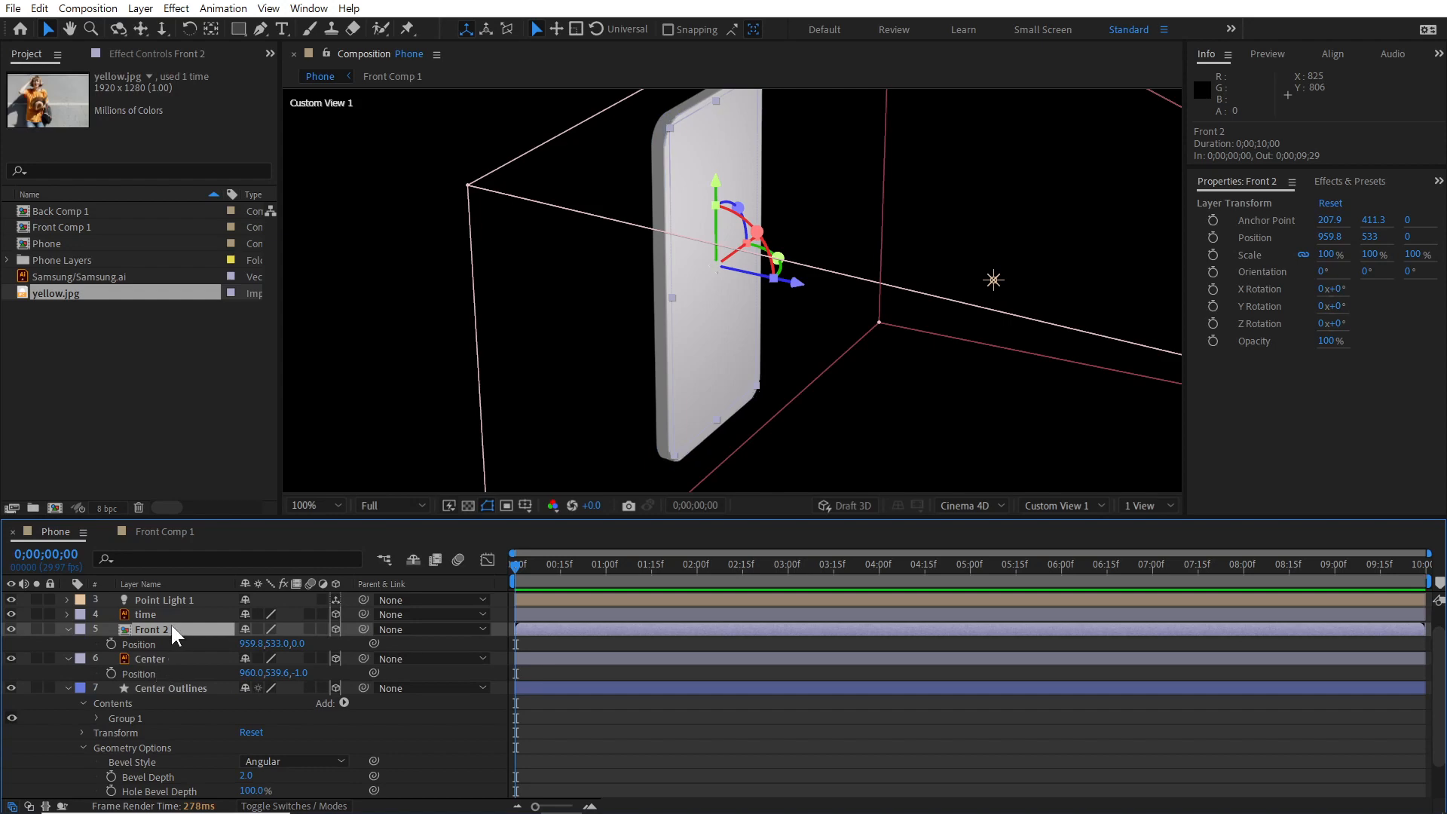
left_click(298, 644)
type("-2")
key("Return")
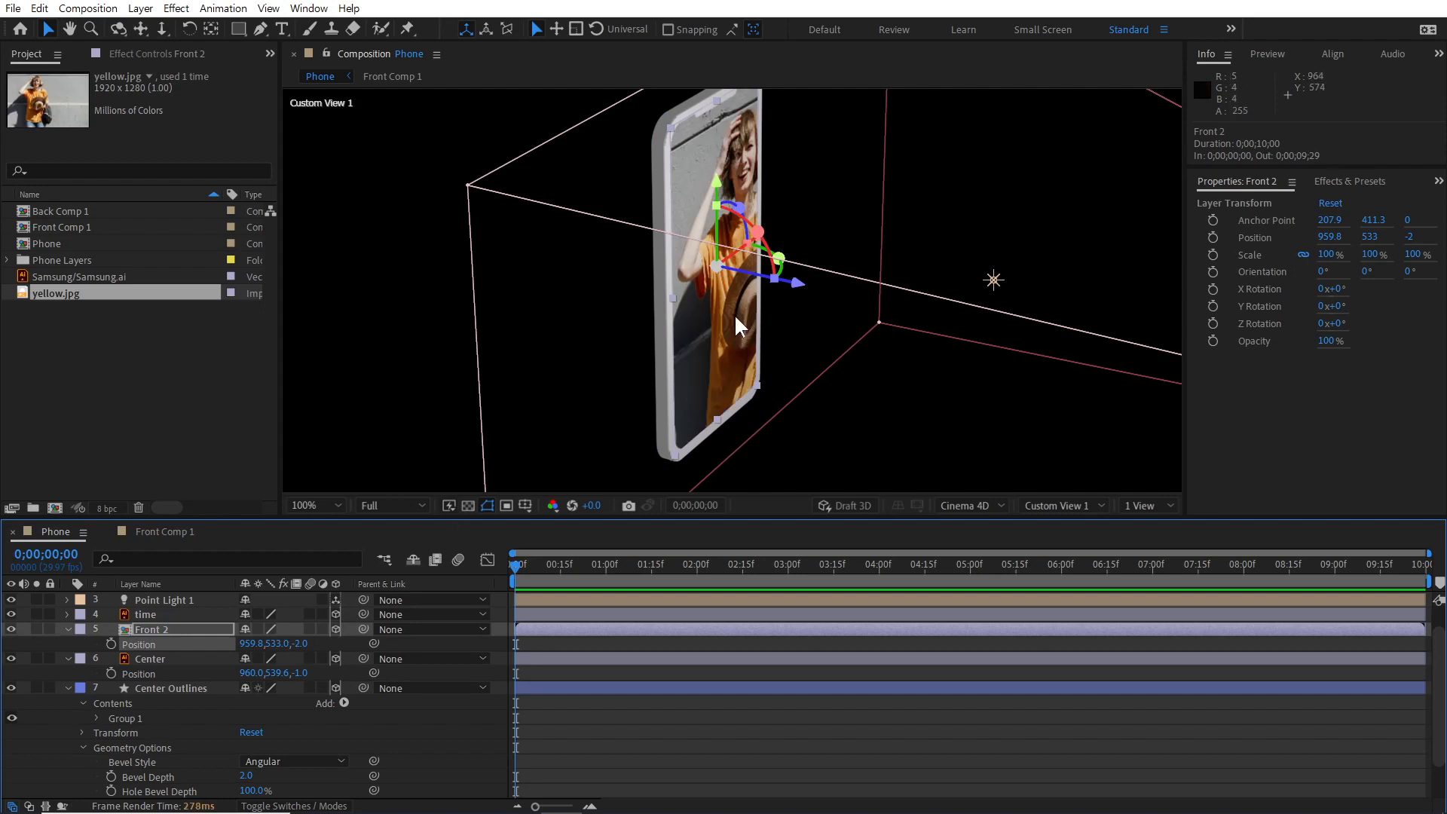
Step: Set the Z position of the time layer to -3
left_click(157, 614)
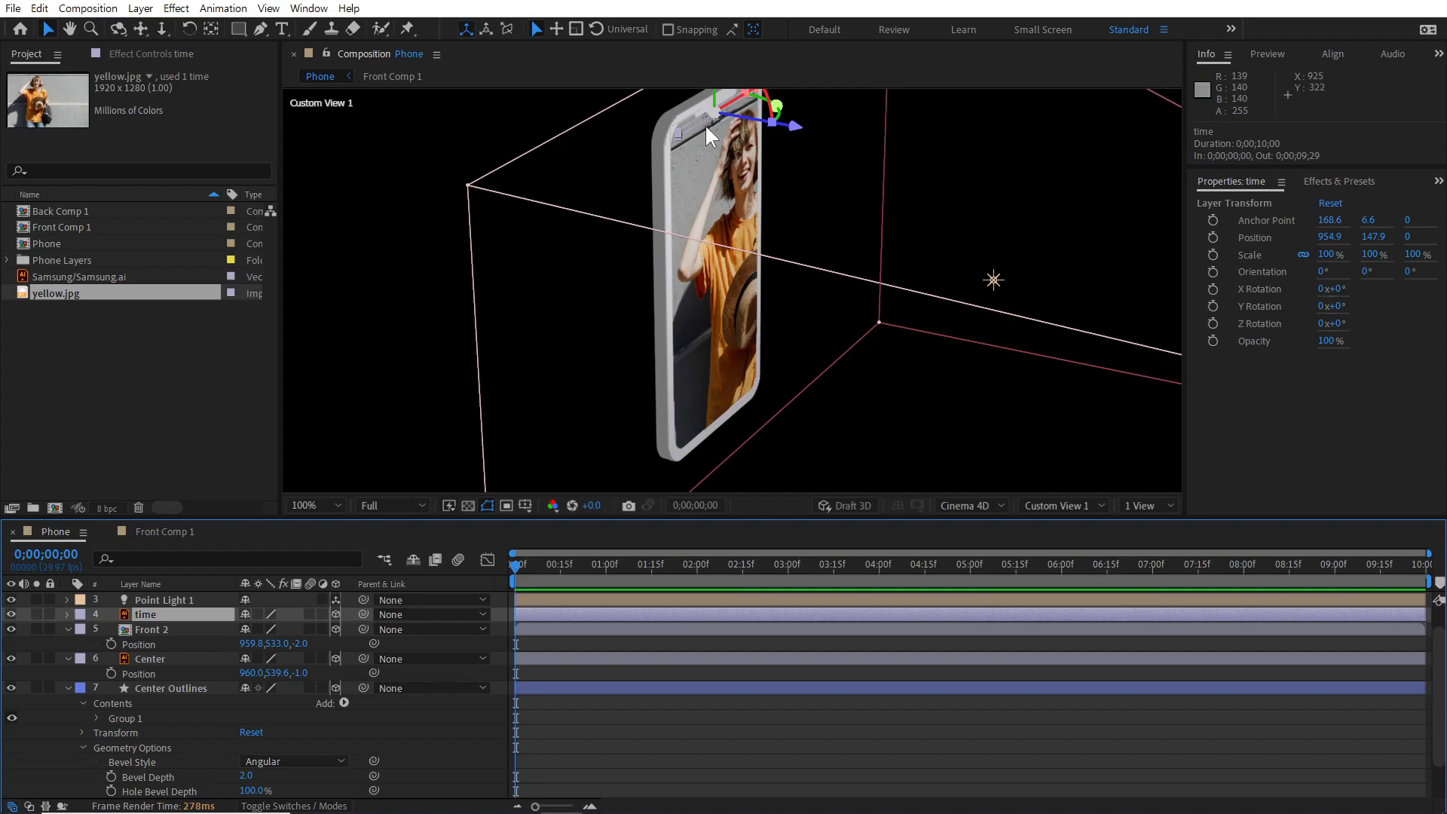
key("p")
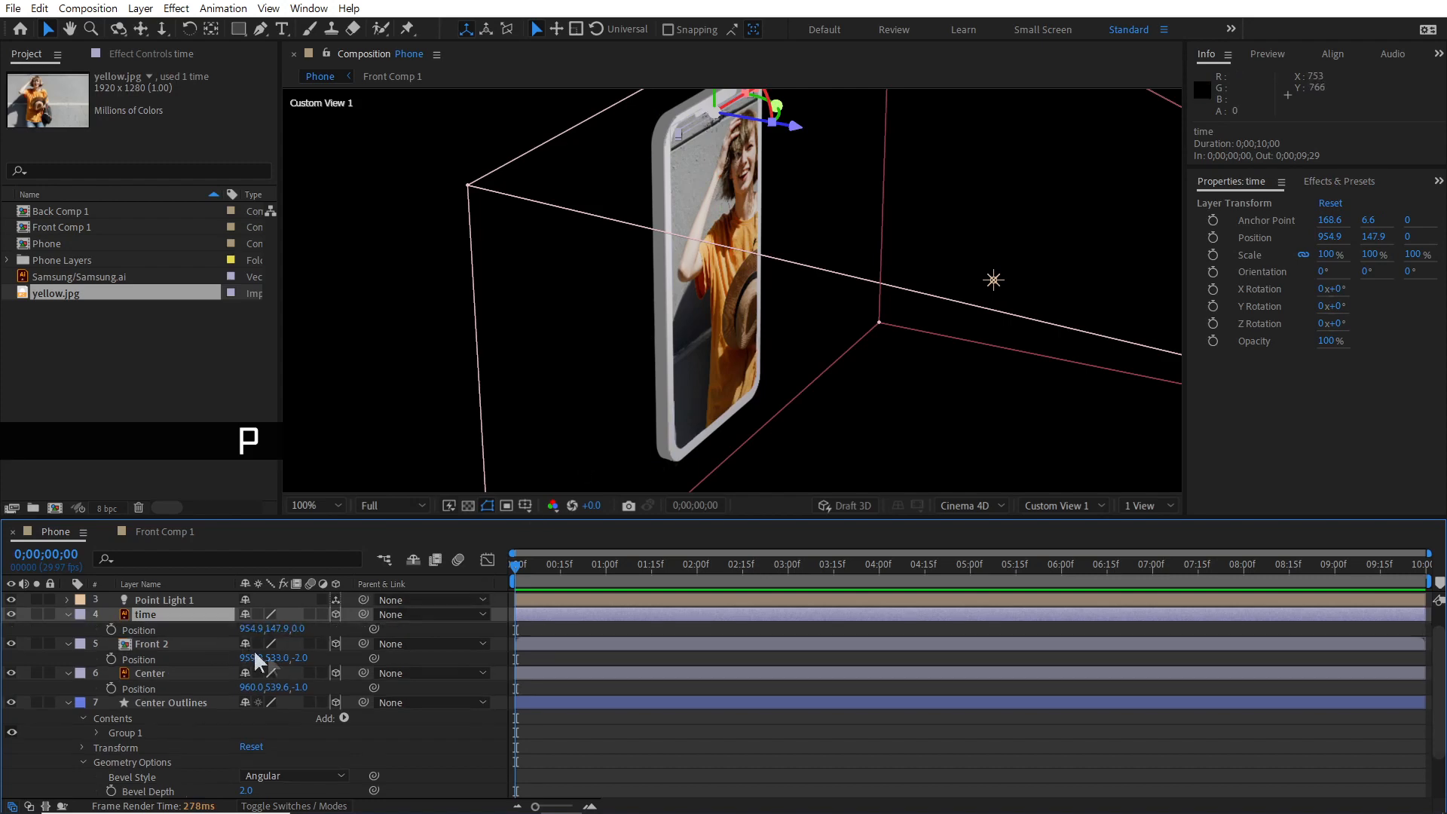
left_click(301, 628)
type("-3")
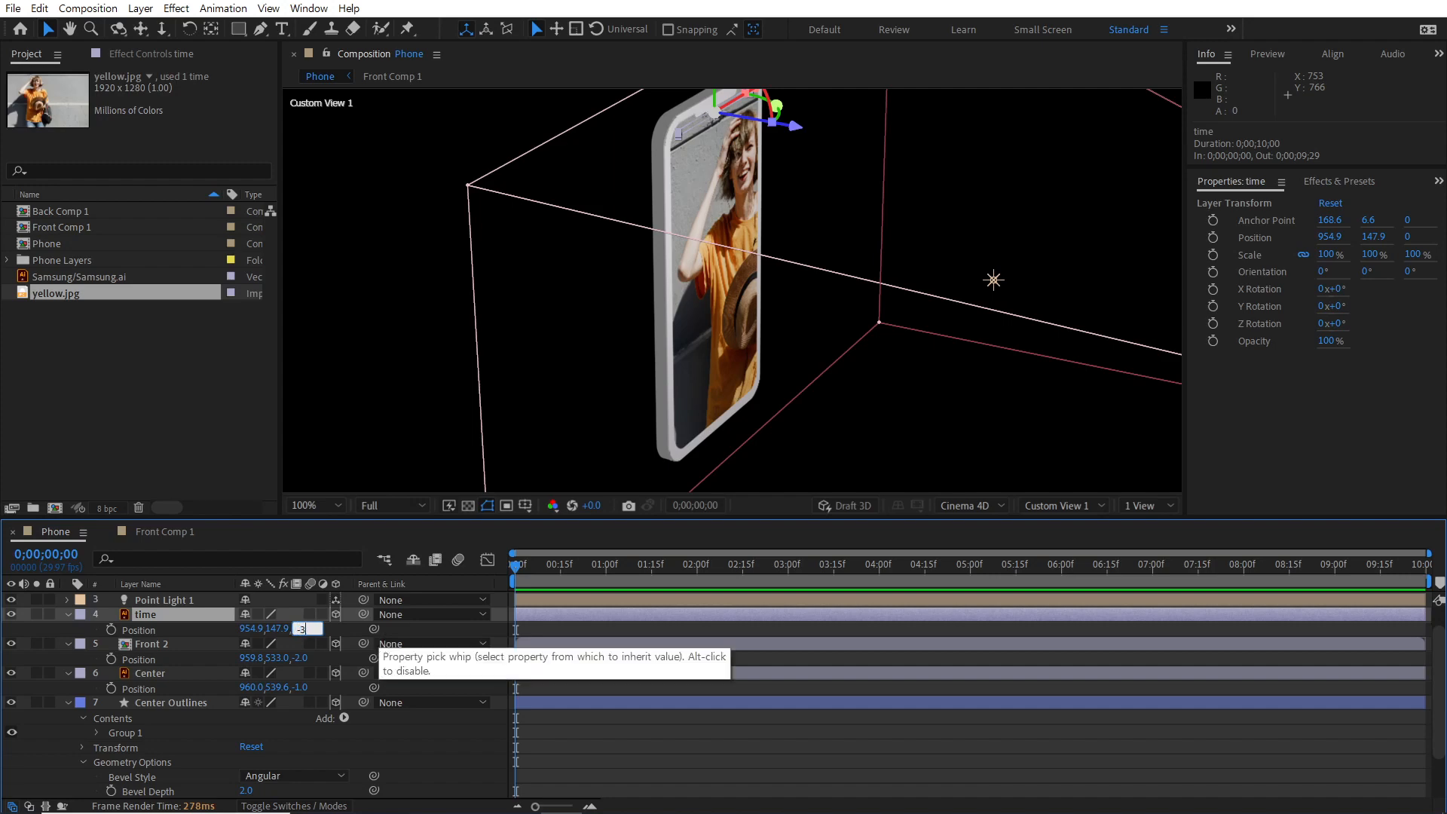
key("Return")
key("Return")
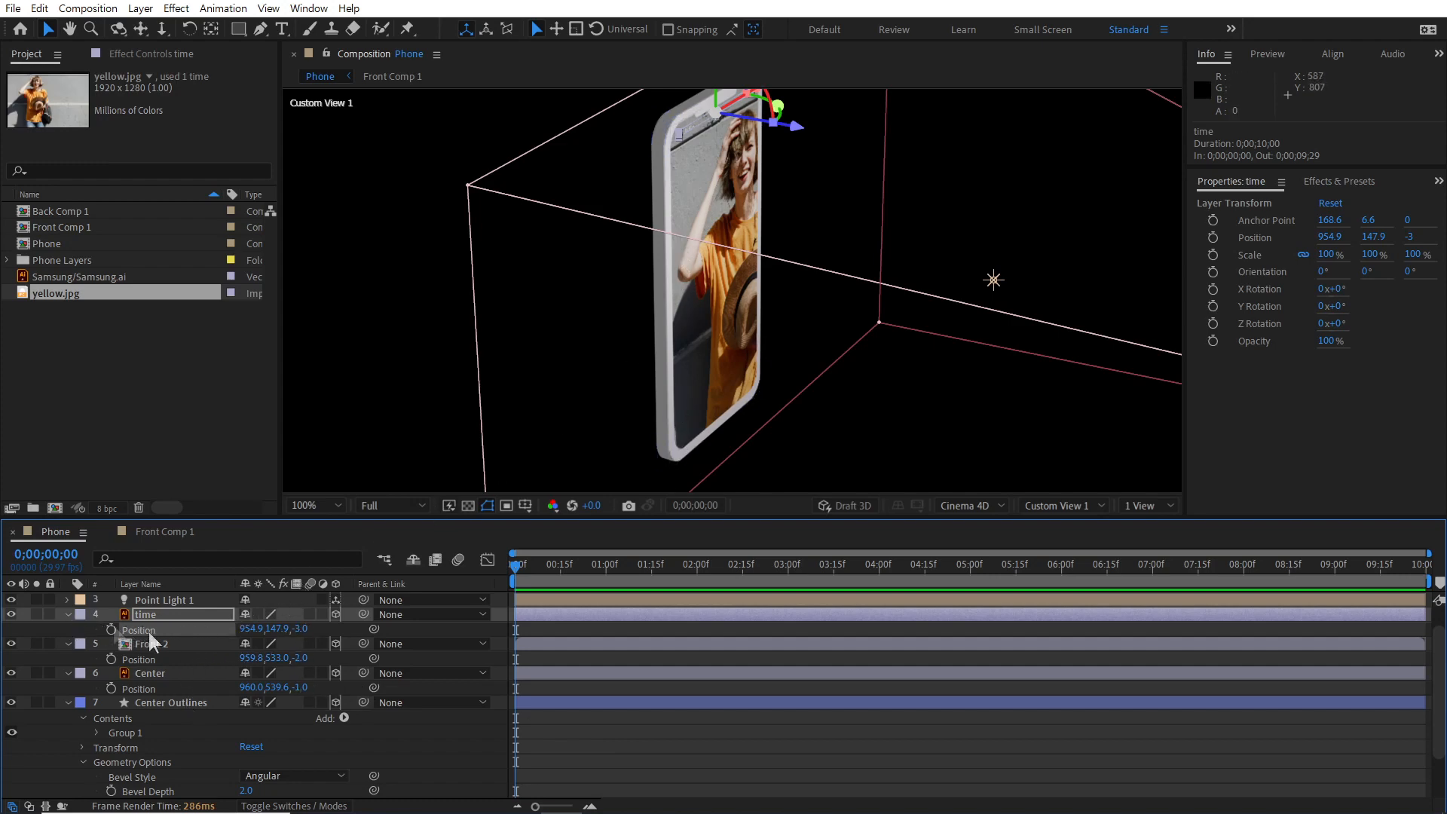
Step: Collapse the expanded properties of the Center, Center Outlines and time layers
left_click(164, 646)
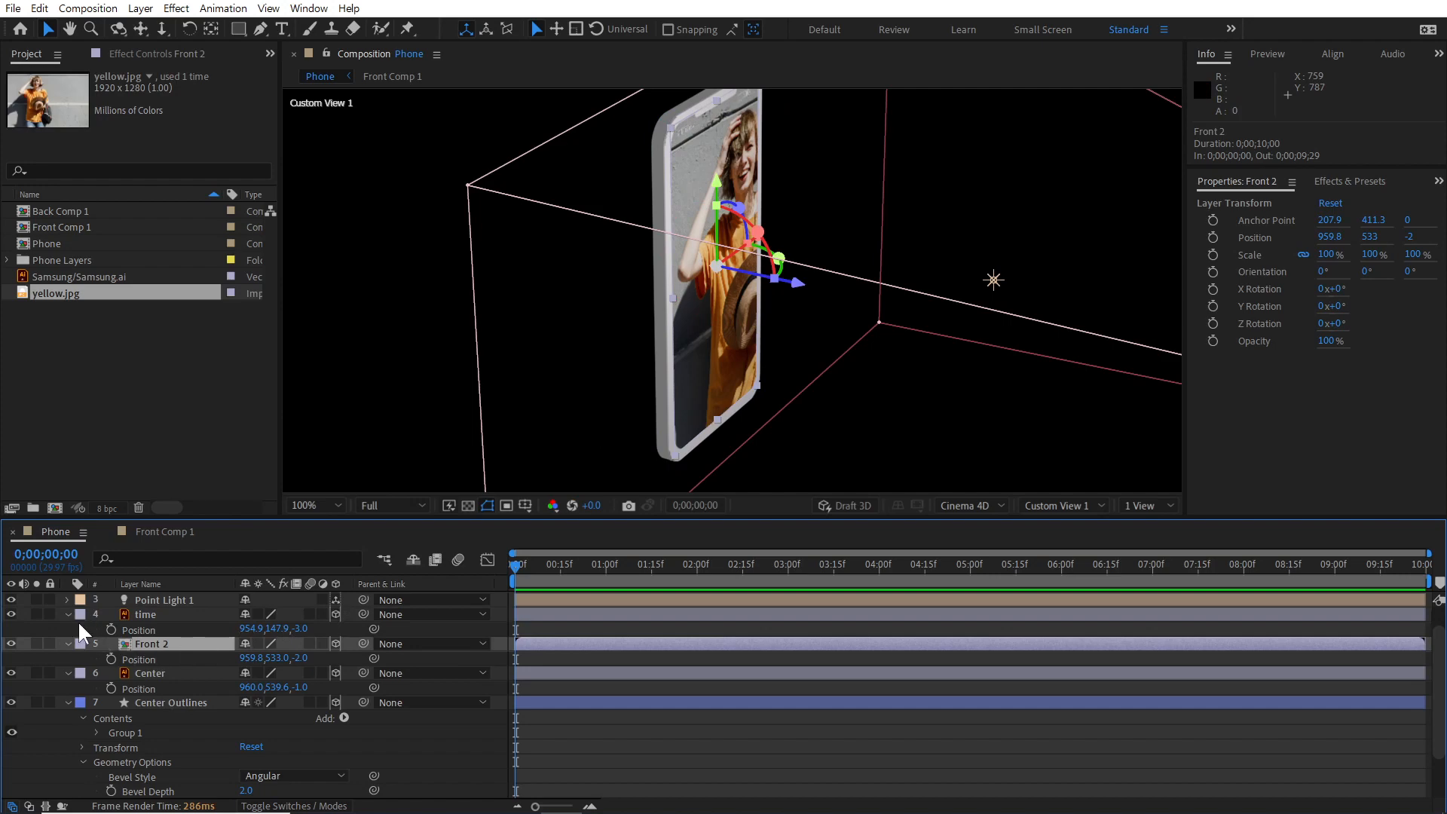
left_click(68, 673)
left_click(67, 688)
left_click(60, 659)
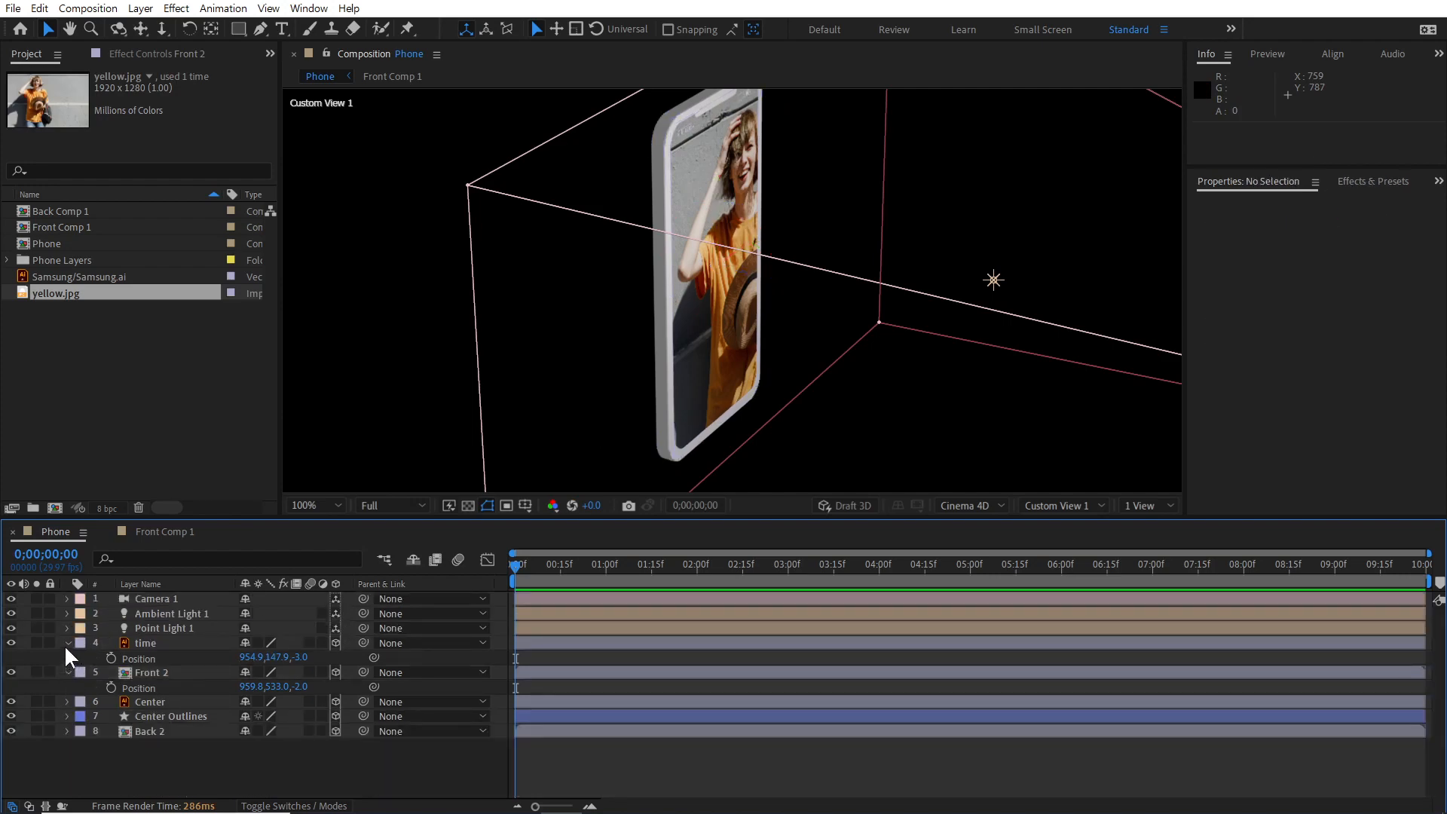
left_click(67, 643)
Step: Open the Back 2 pre-composition and place Samsung/Samsung.ai above the Back/Phone.ai layer
left_click(155, 715)
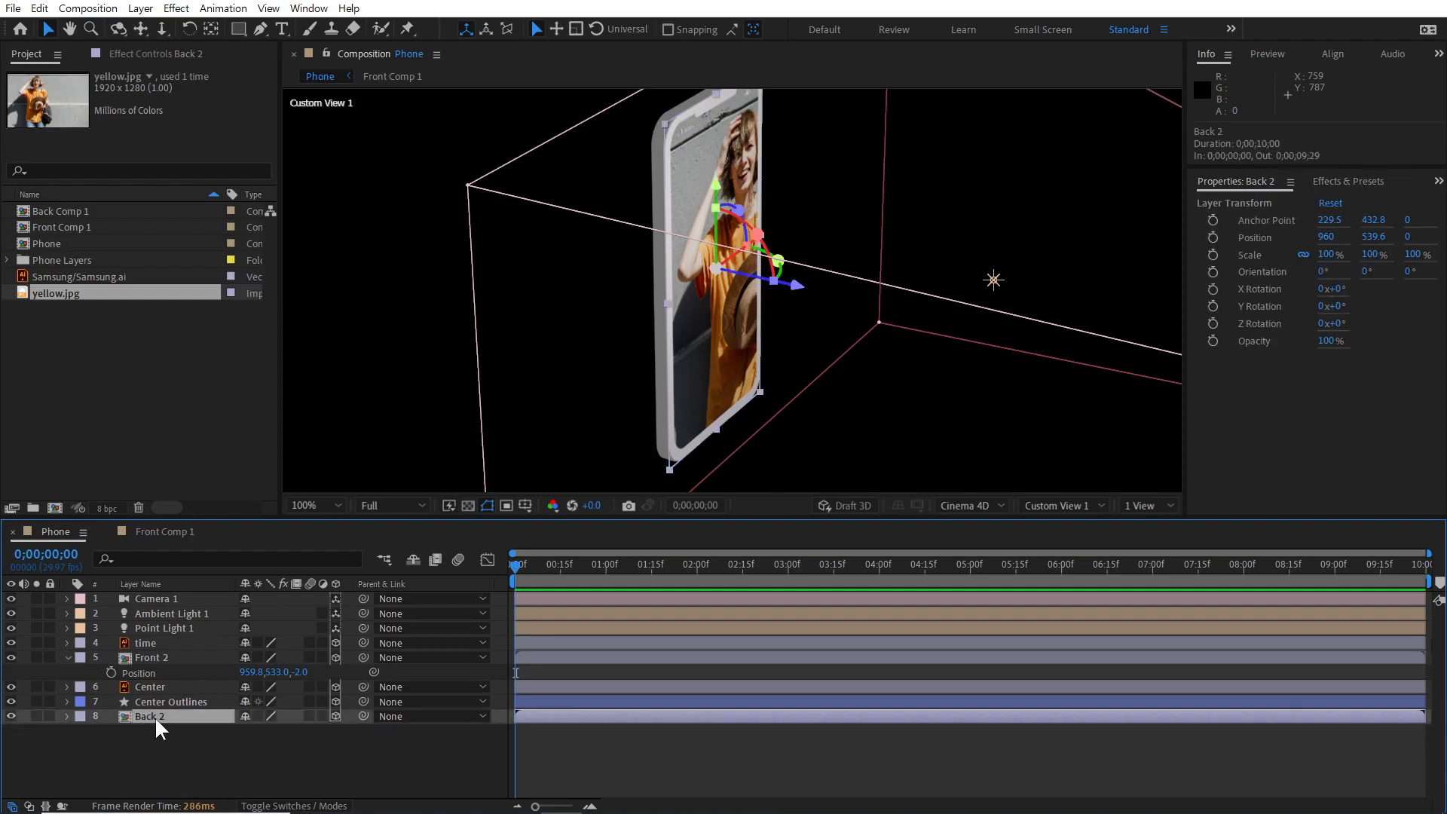
double_click(155, 716)
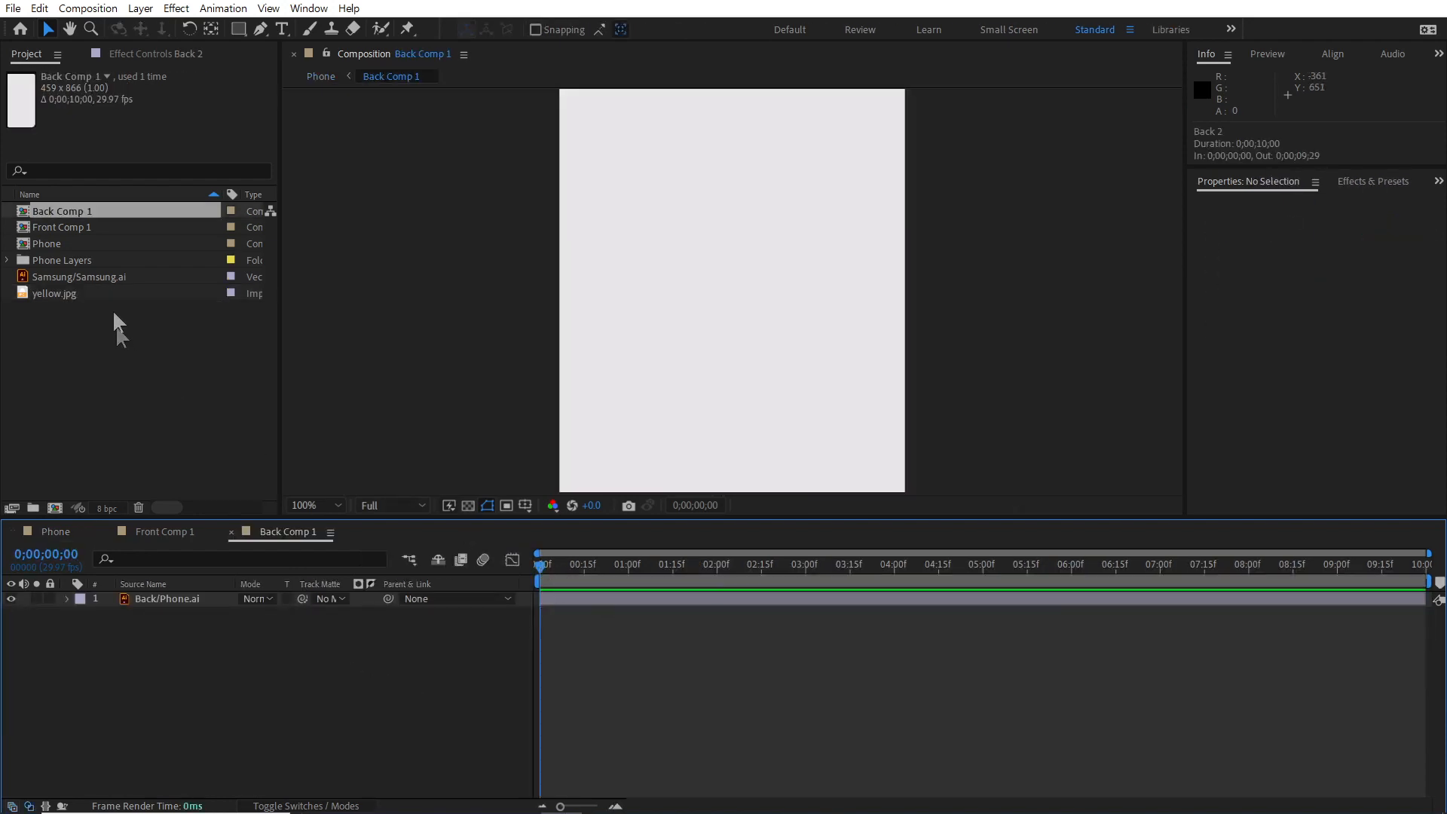
left_click_drag(151, 276, 169, 594)
key("comma")
key("comma")
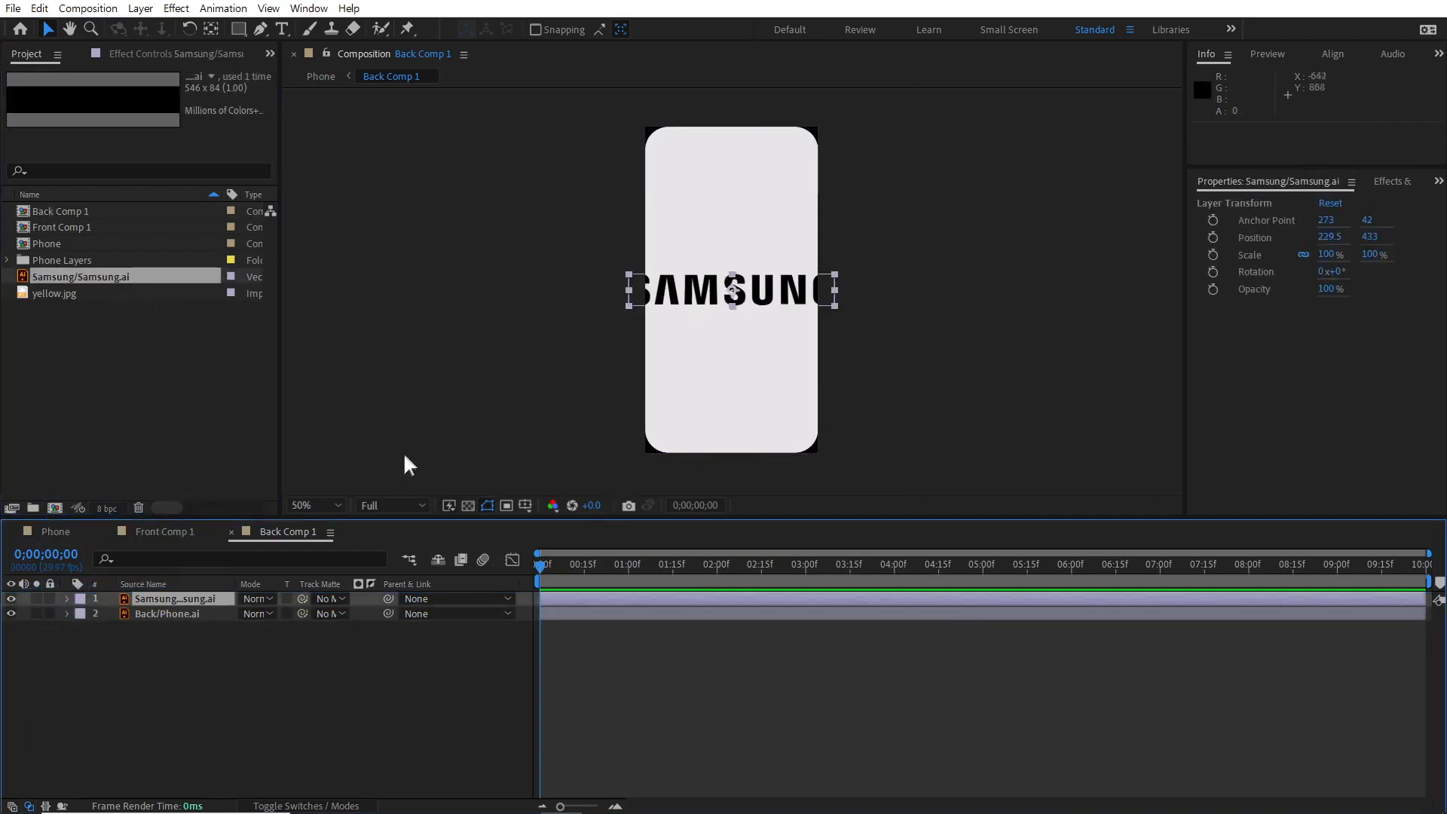
Step: Scale the Samsung logo layer to 49% and set its opacity to 50%
key("s")
left_click_drag(266, 614, 238, 630)
key("t")
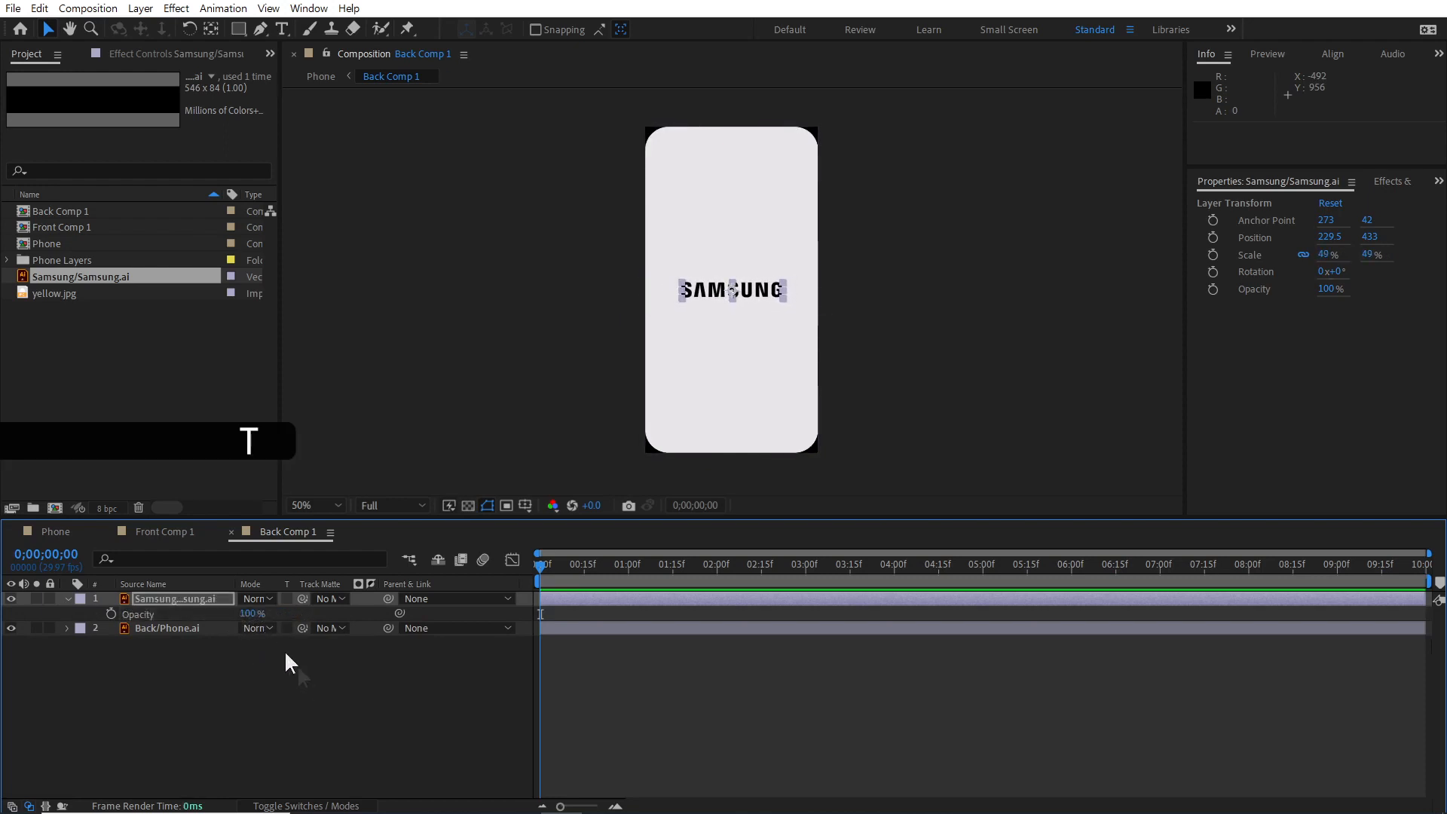
left_click(251, 614)
type("50")
key("Return")
left_click(429, 734)
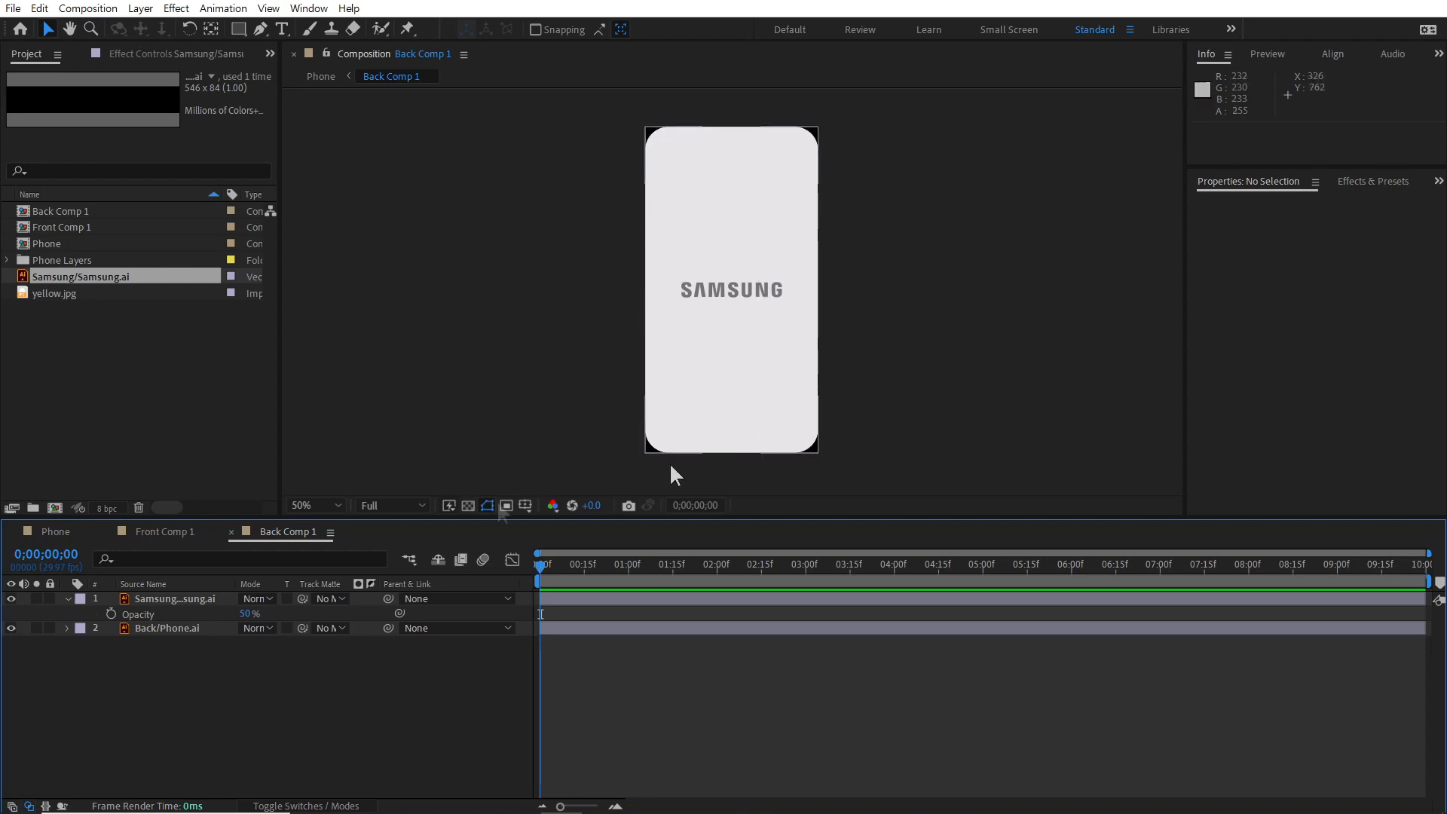
Step: Return to the Phone composition and switch its 3D view to Camera 1 with the whole frame visible
left_click(66, 528)
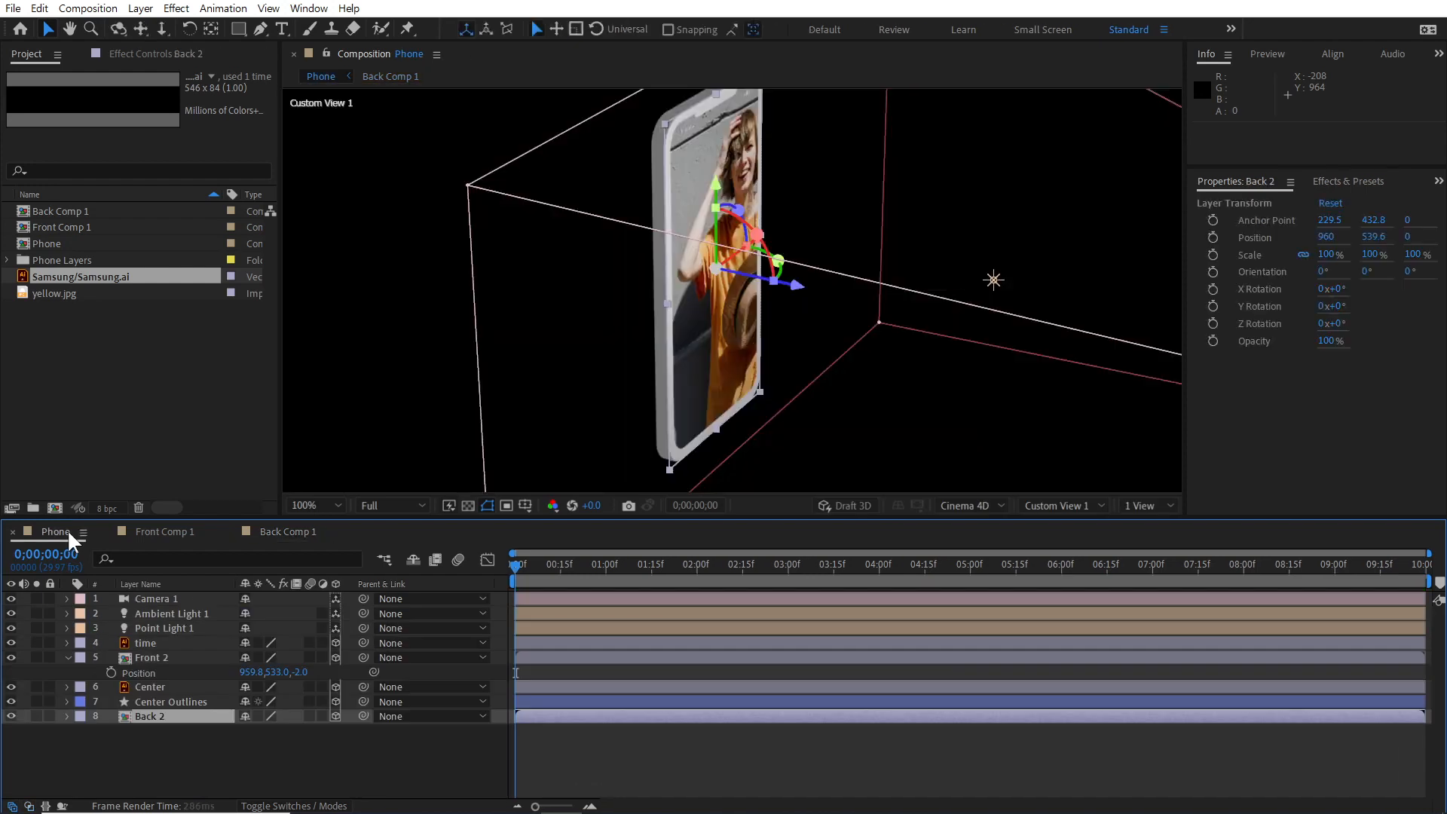
left_click(1087, 502)
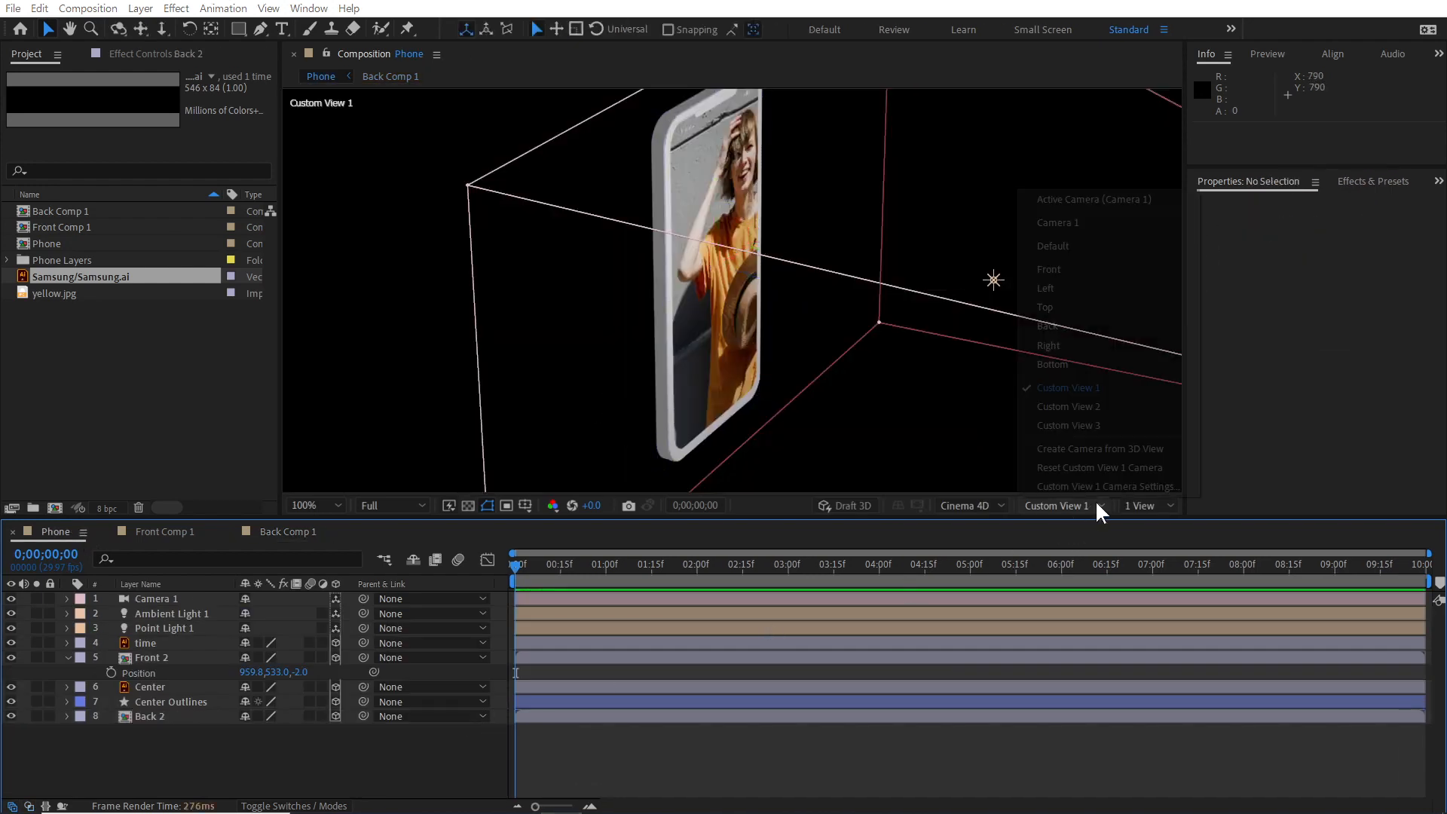
left_click(1096, 221)
key("comma")
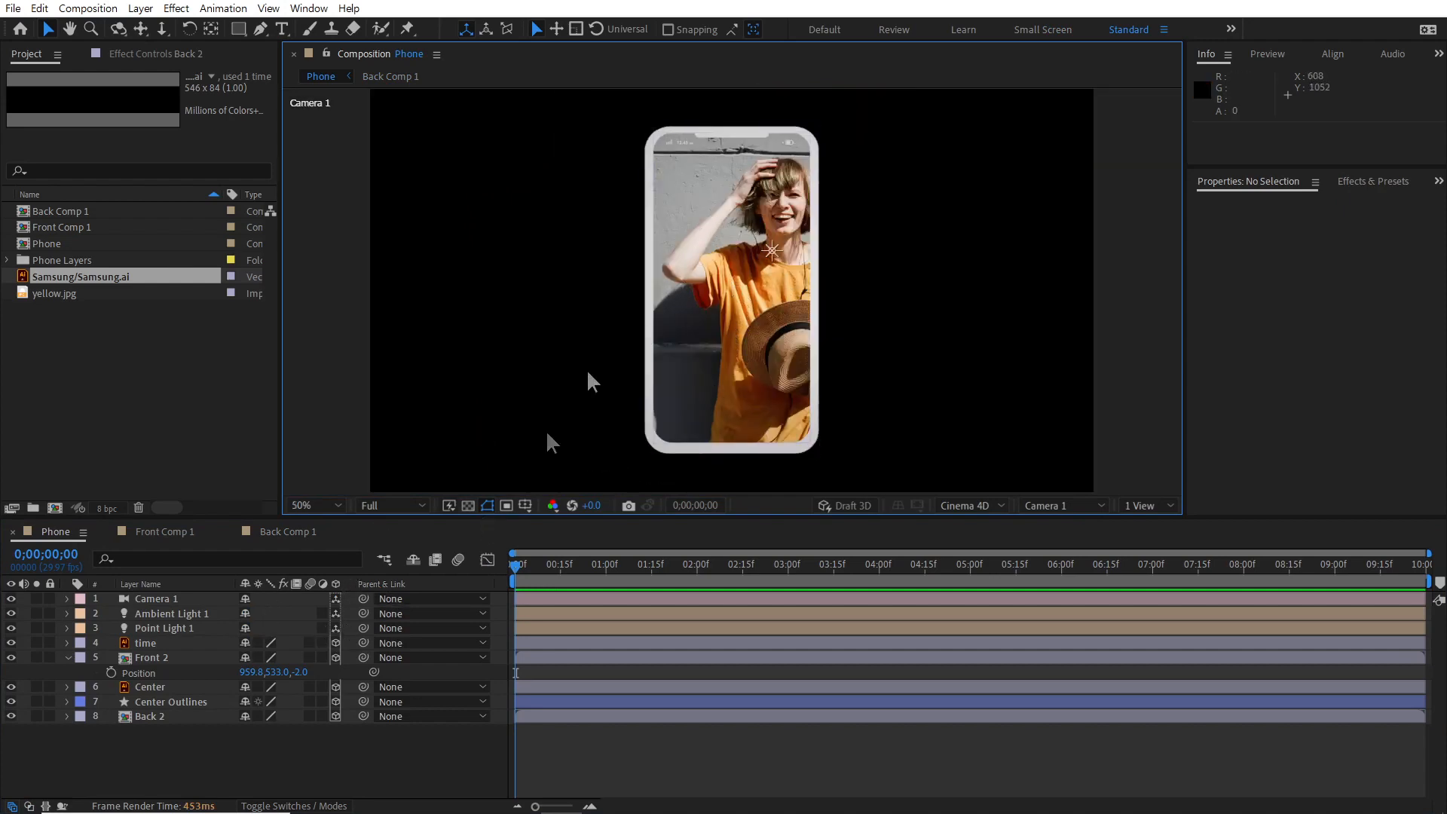
Step: Add a null object to the Phone composition, place it just below Camera 1 and make it a 3D layer
right_click(156, 748)
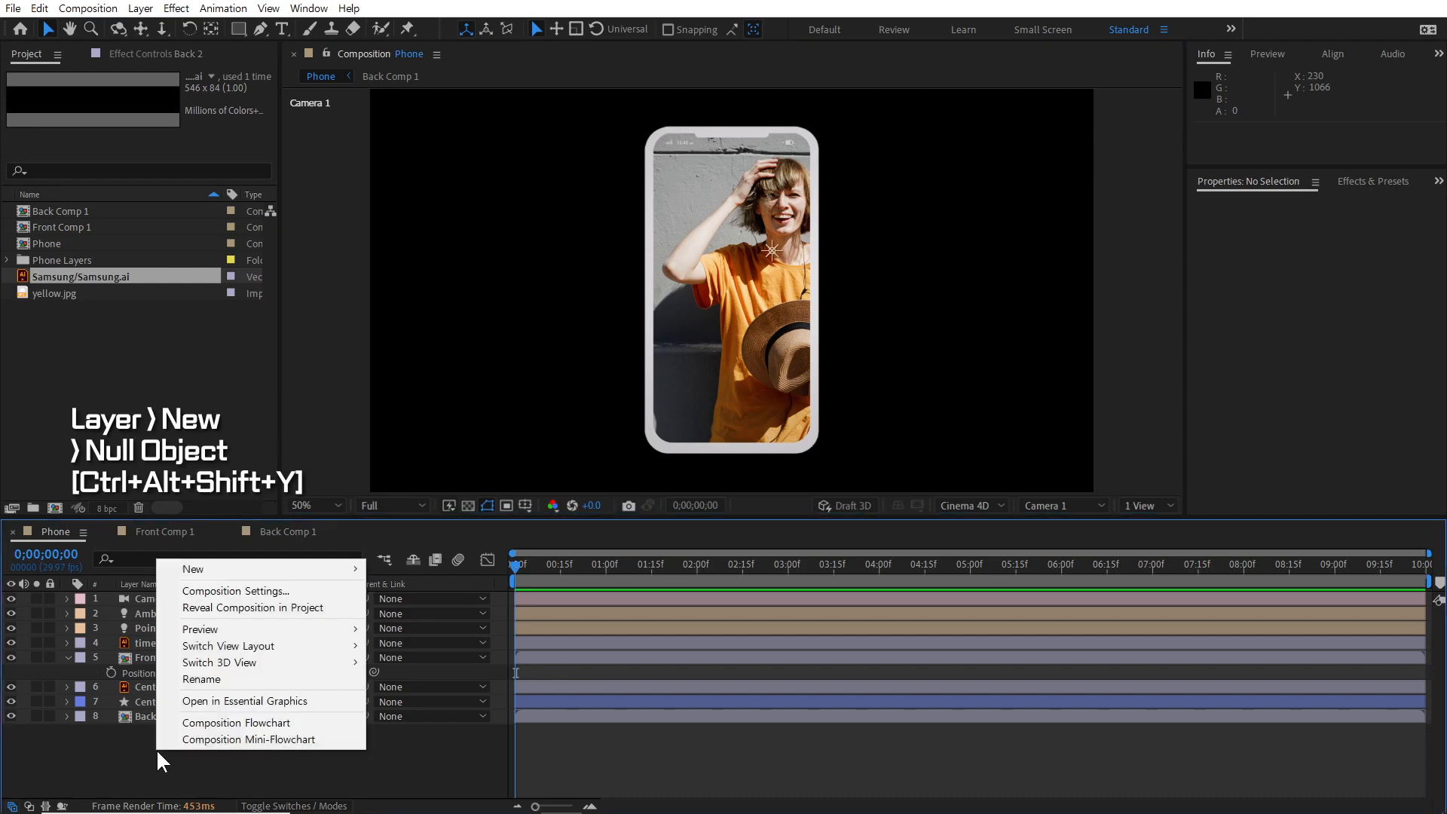
mouse_move(232, 568)
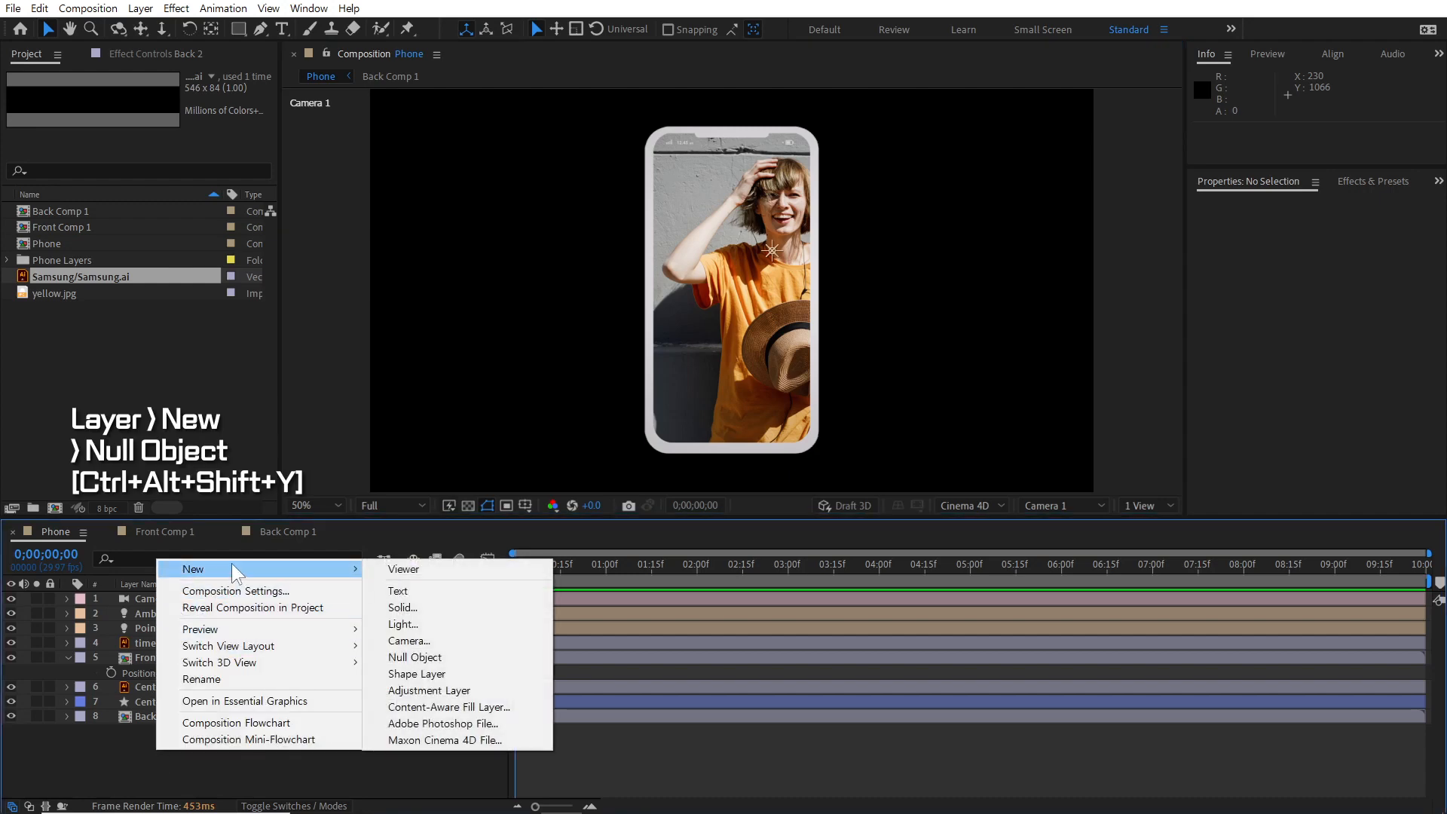
left_click(440, 659)
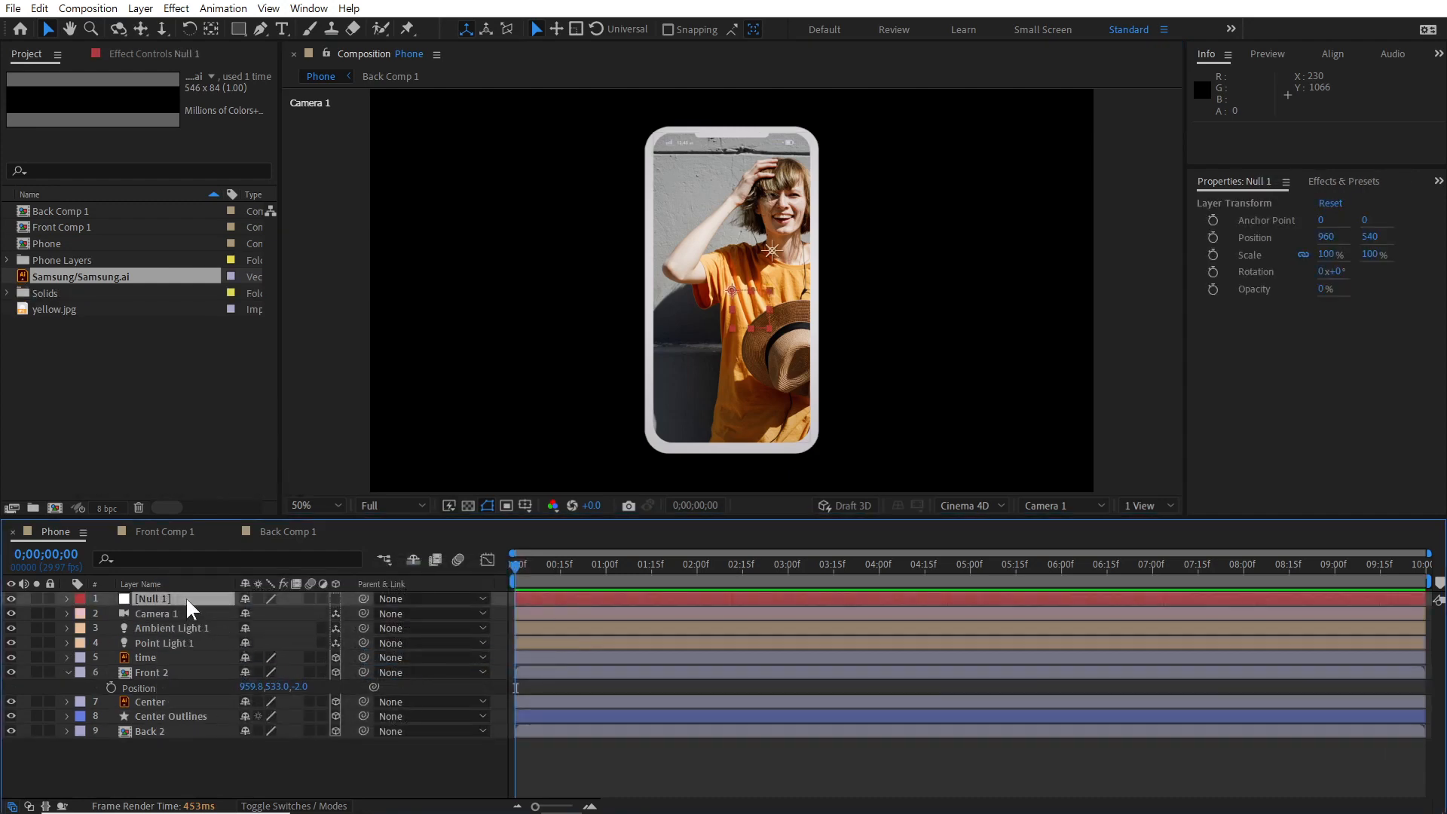
left_click_drag(187, 600, 184, 615)
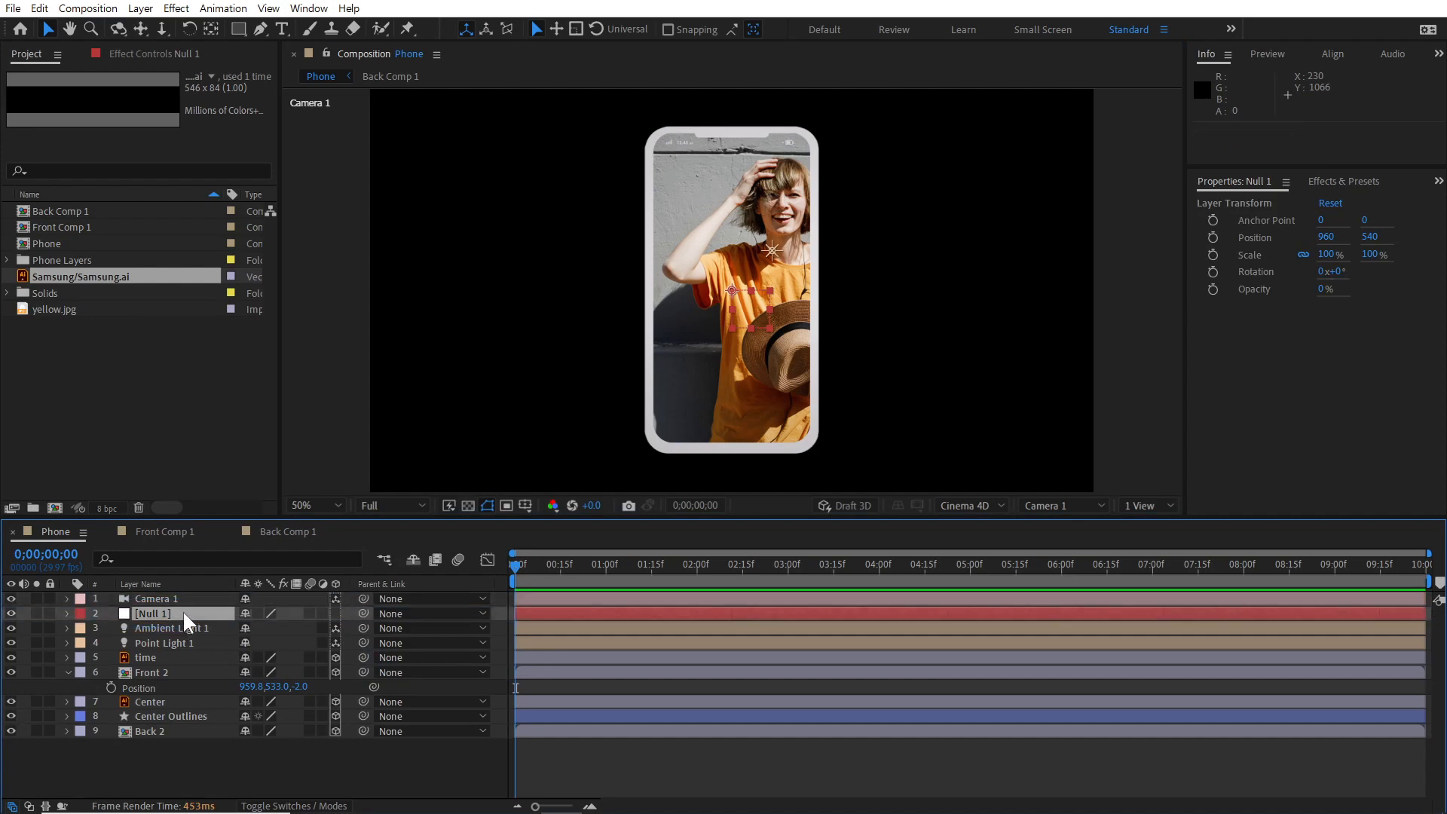
left_click(336, 612)
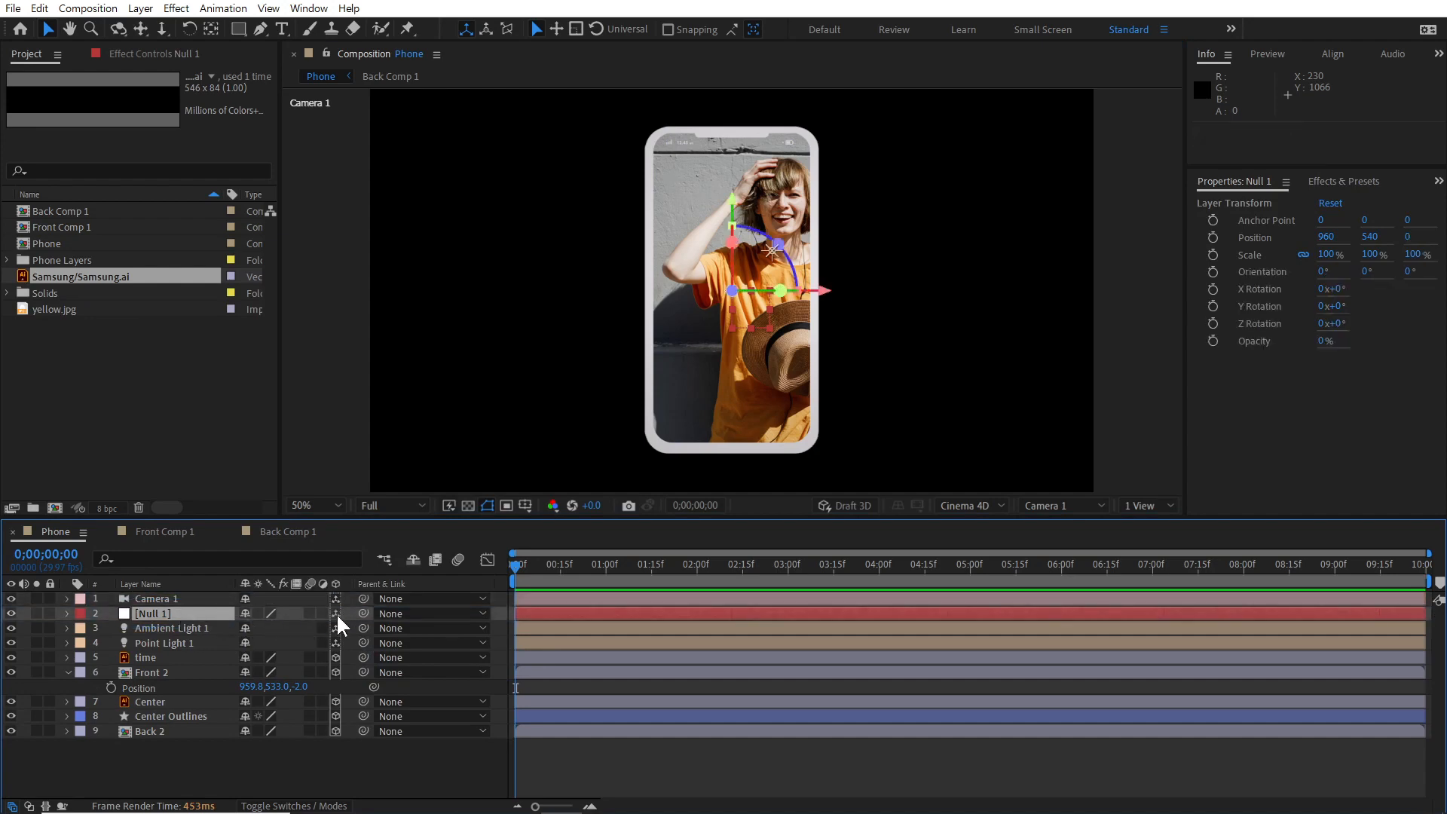
Step: Parent the time, Front 2, Center, Center Outlines and Back 2 layers to Null 1
left_click(170, 657)
left_click(167, 672, "ctrl")
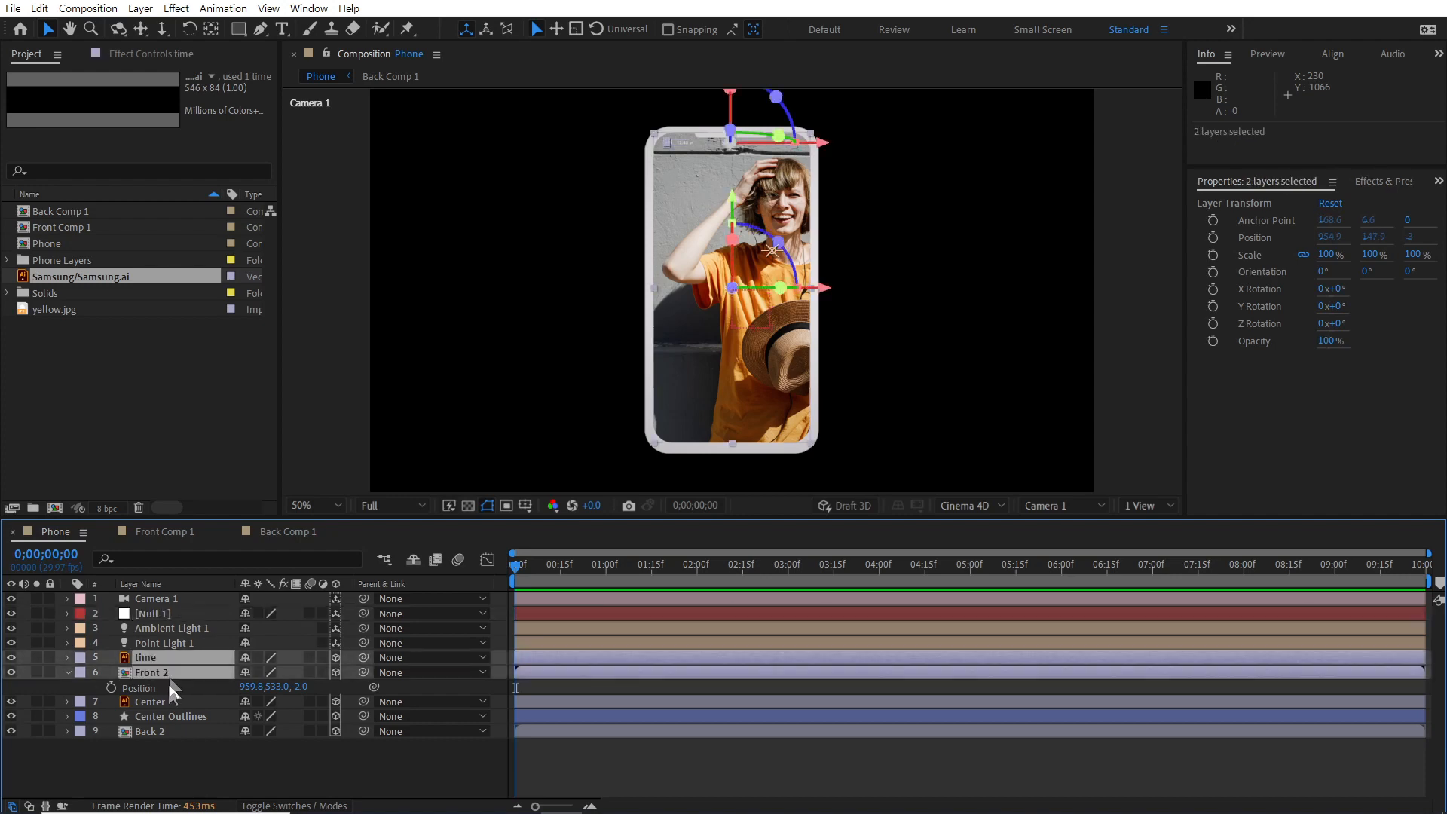
left_click(166, 701, "ctrl")
left_click(184, 716, "ctrl")
left_click(229, 730, "ctrl")
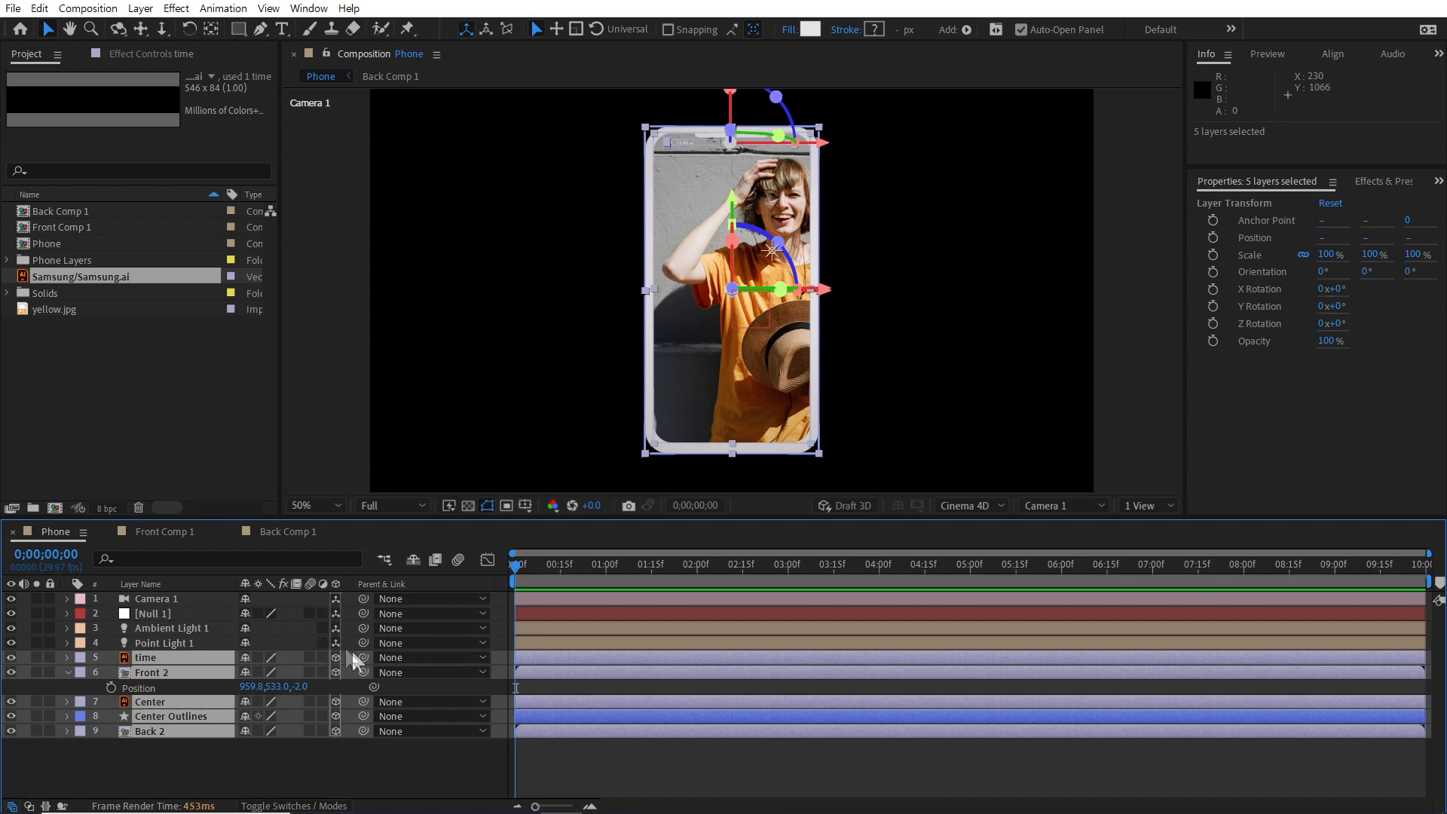
left_click_drag(361, 656, 179, 609)
Step: Set Null 1's Y Rotation to 136° to inspect the phone's back and compare it with Back Comp 1
left_click(180, 612)
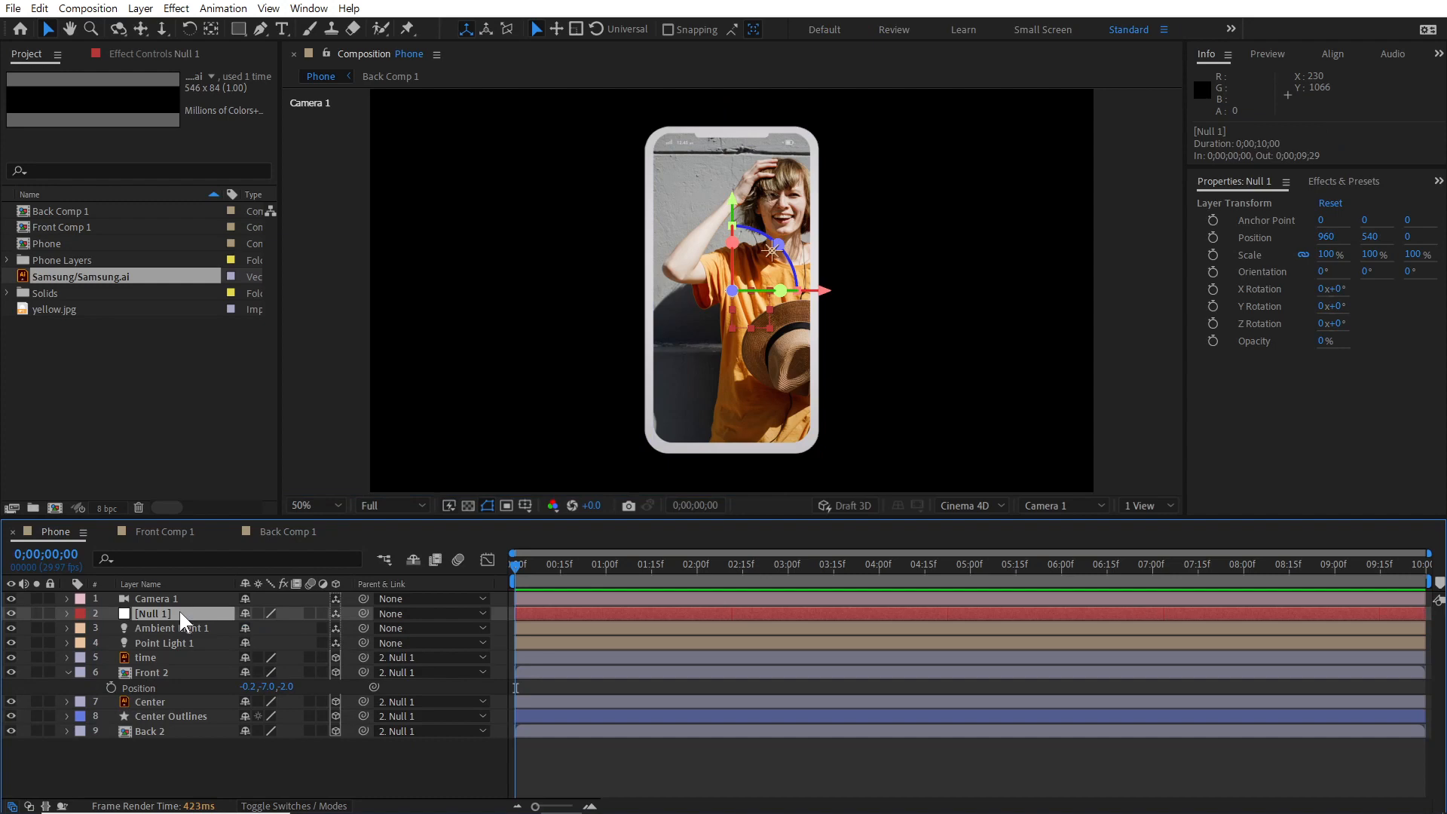
key("r")
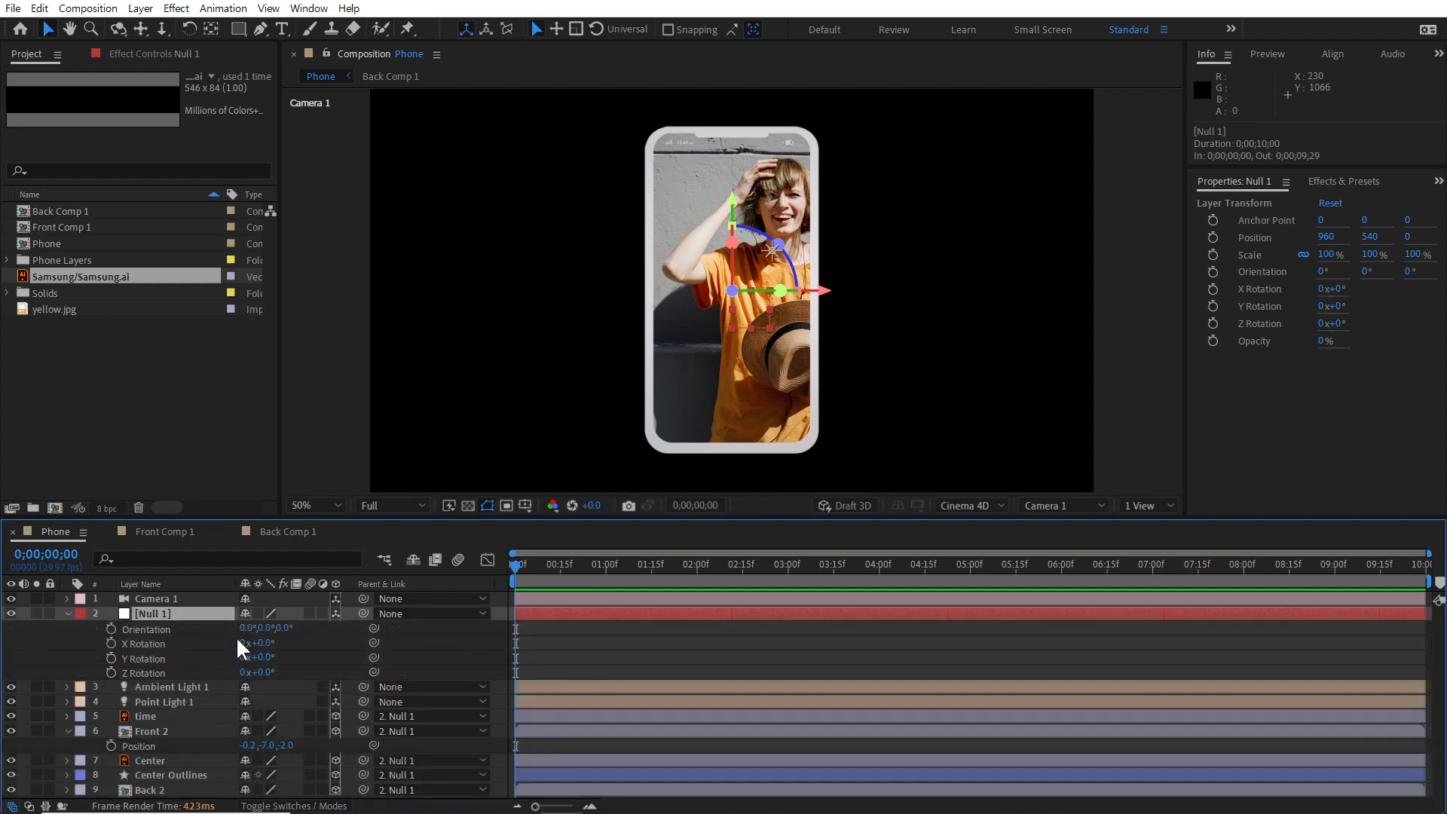
left_click_drag(268, 663, 432, 673)
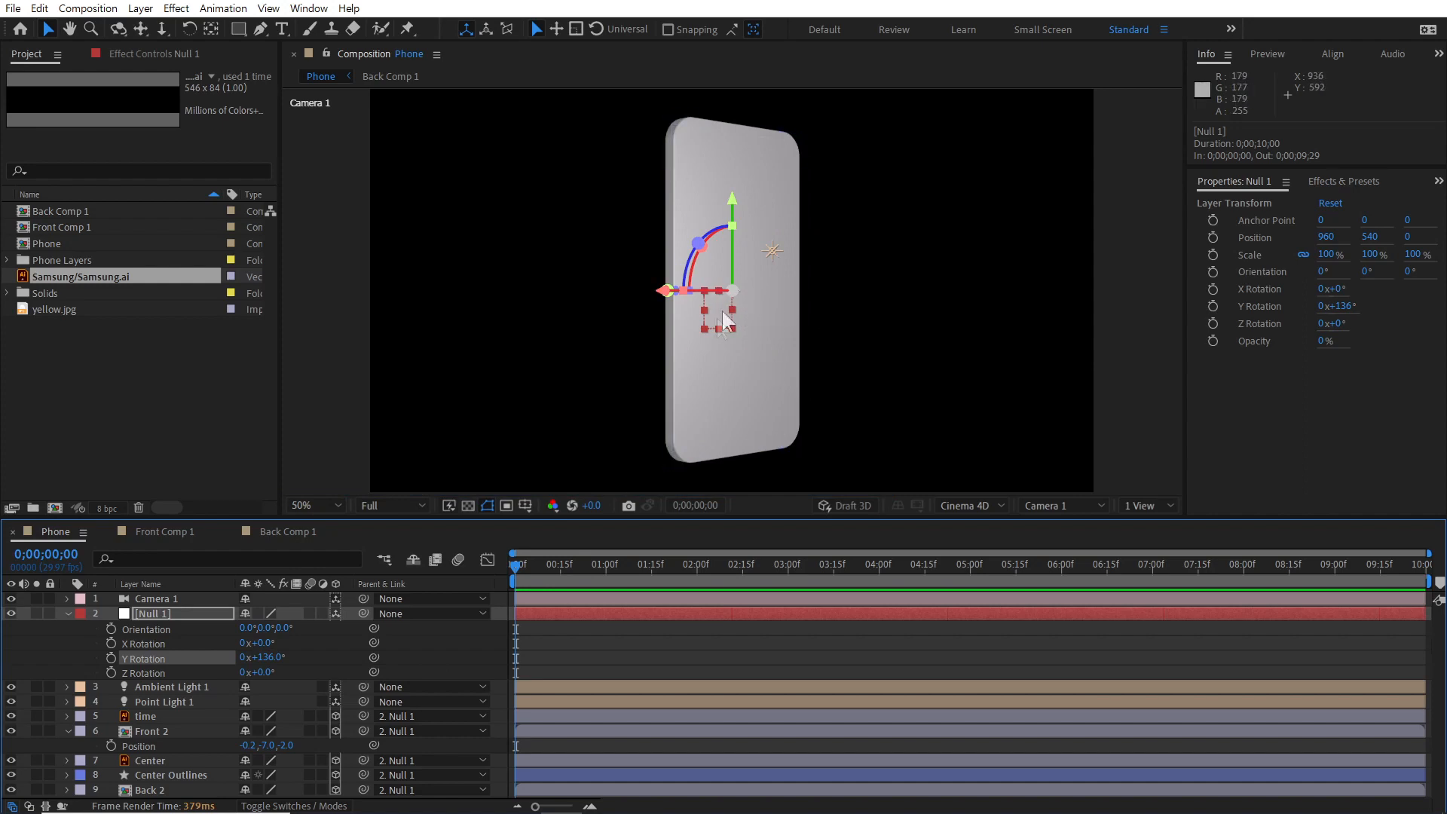
left_click(282, 531)
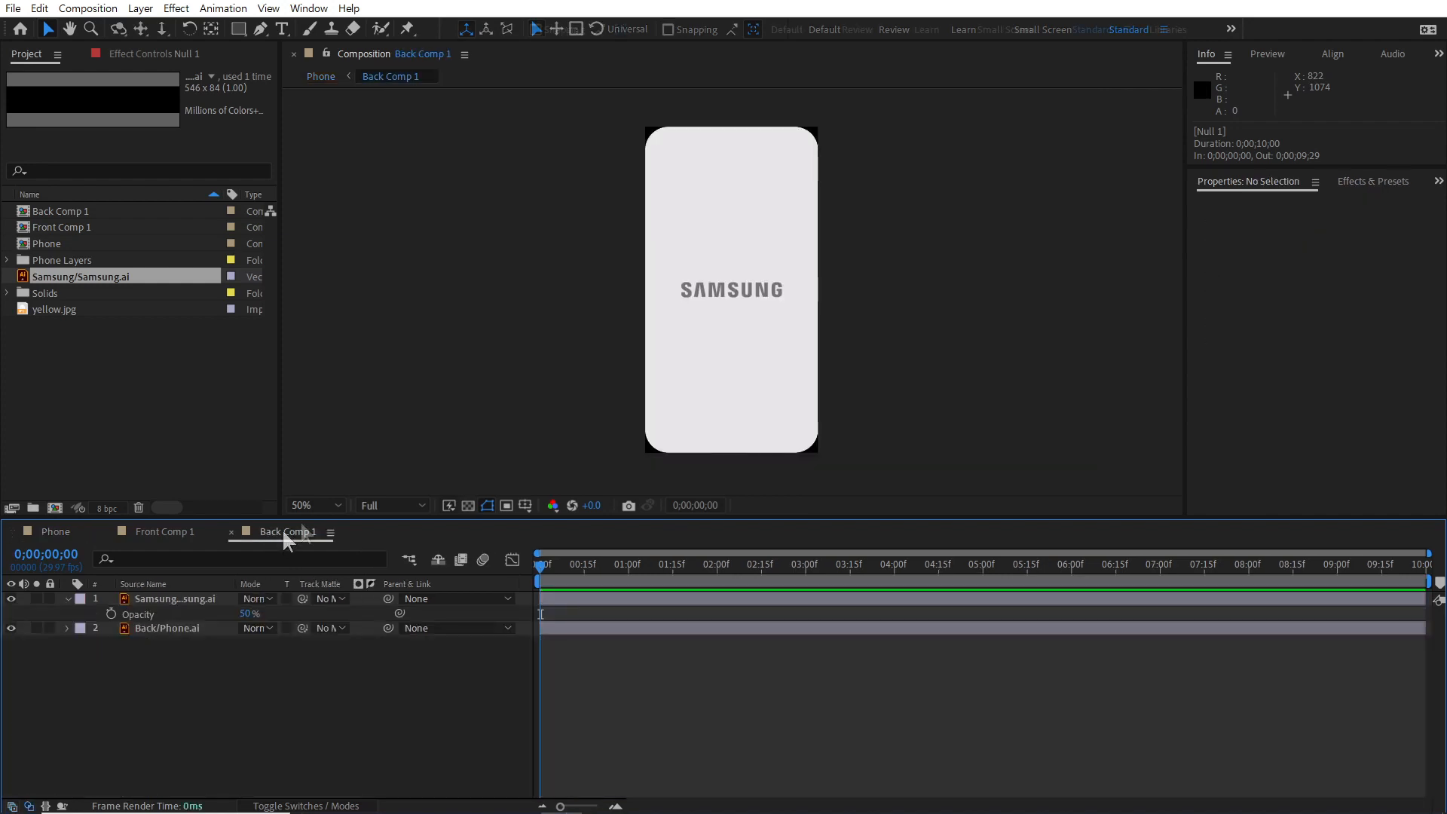
left_click(61, 532)
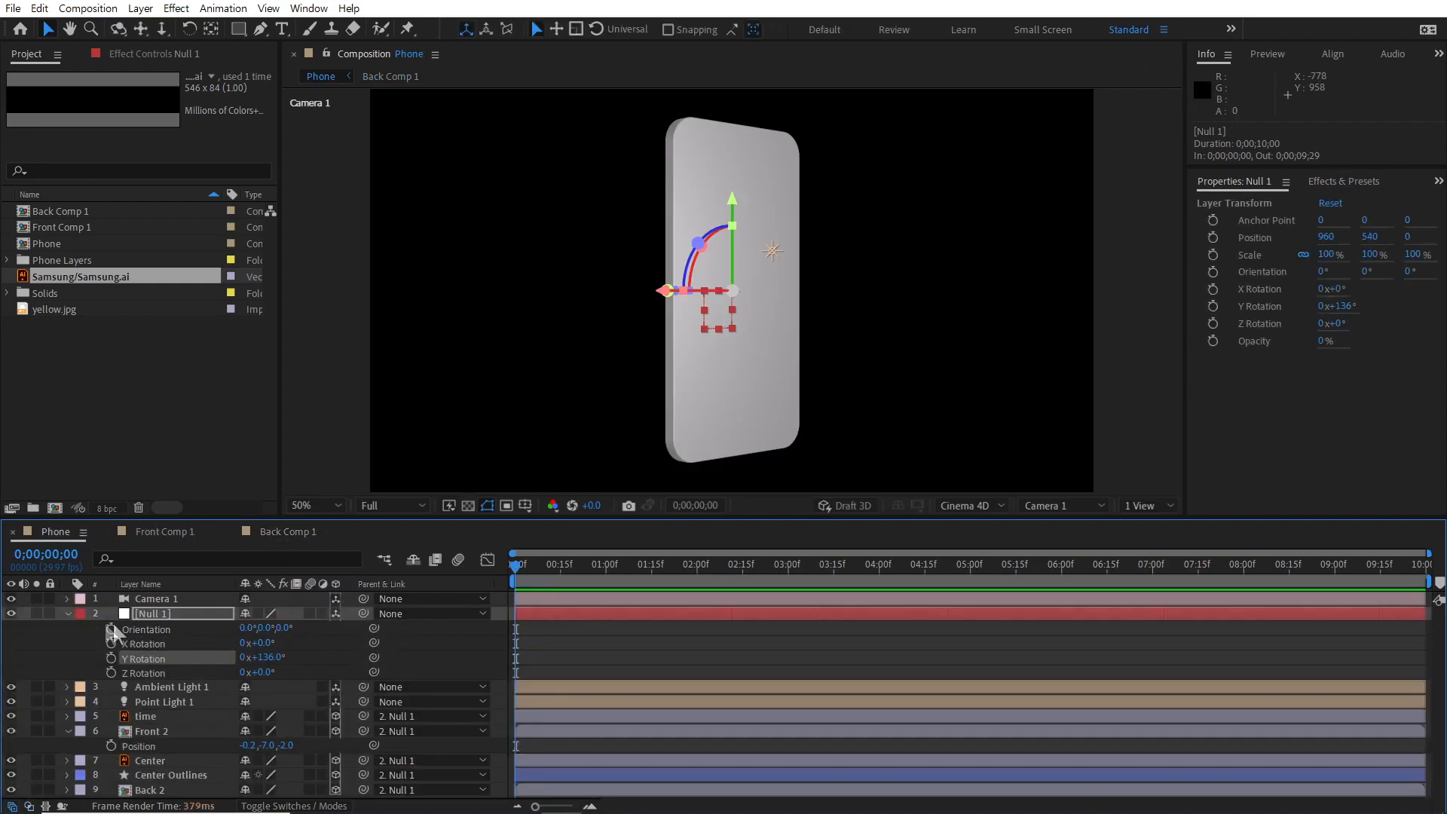
left_click(66, 612)
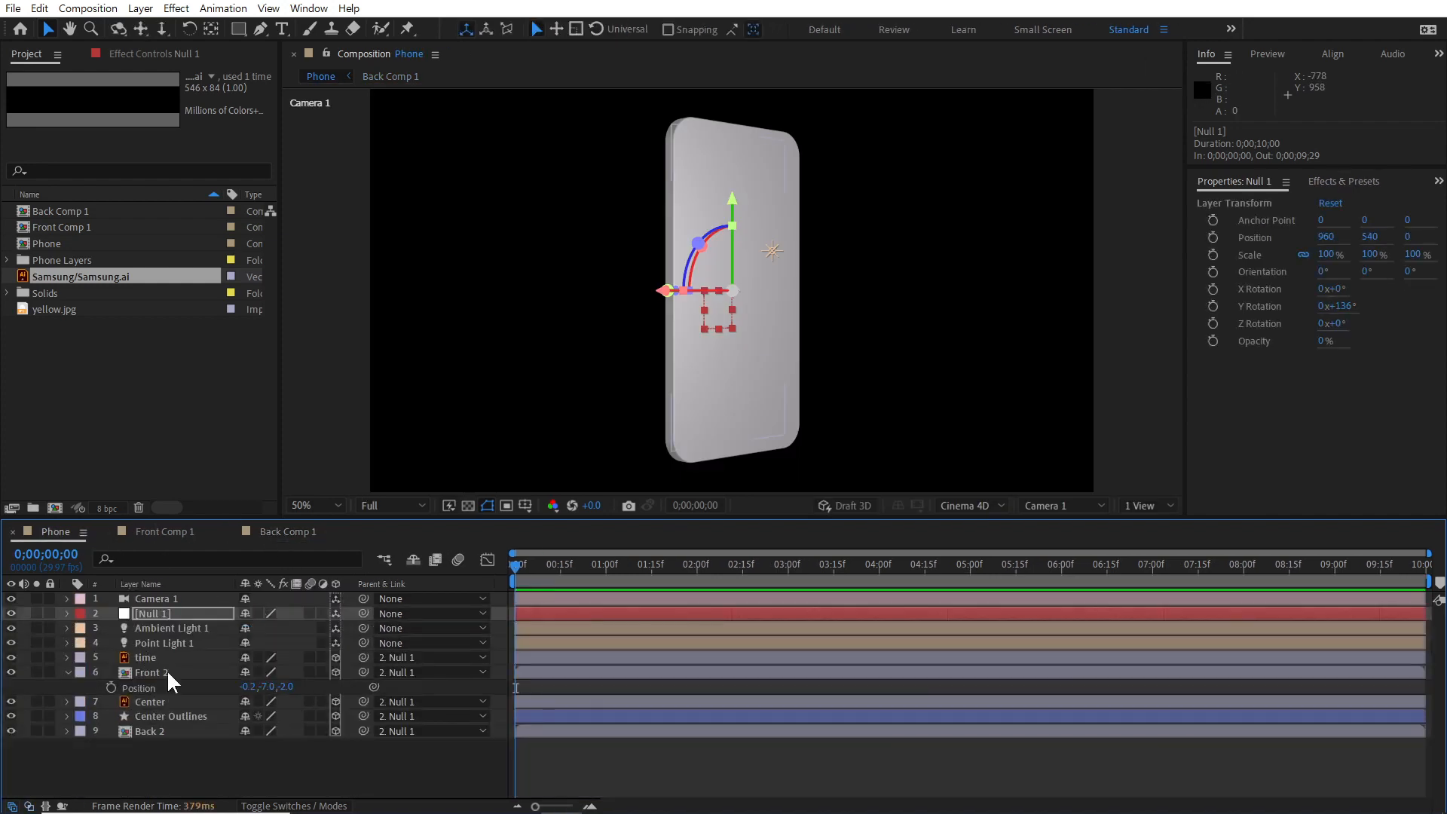
Step: Set the Z position of the Back 2 layer to 35
left_click(161, 729)
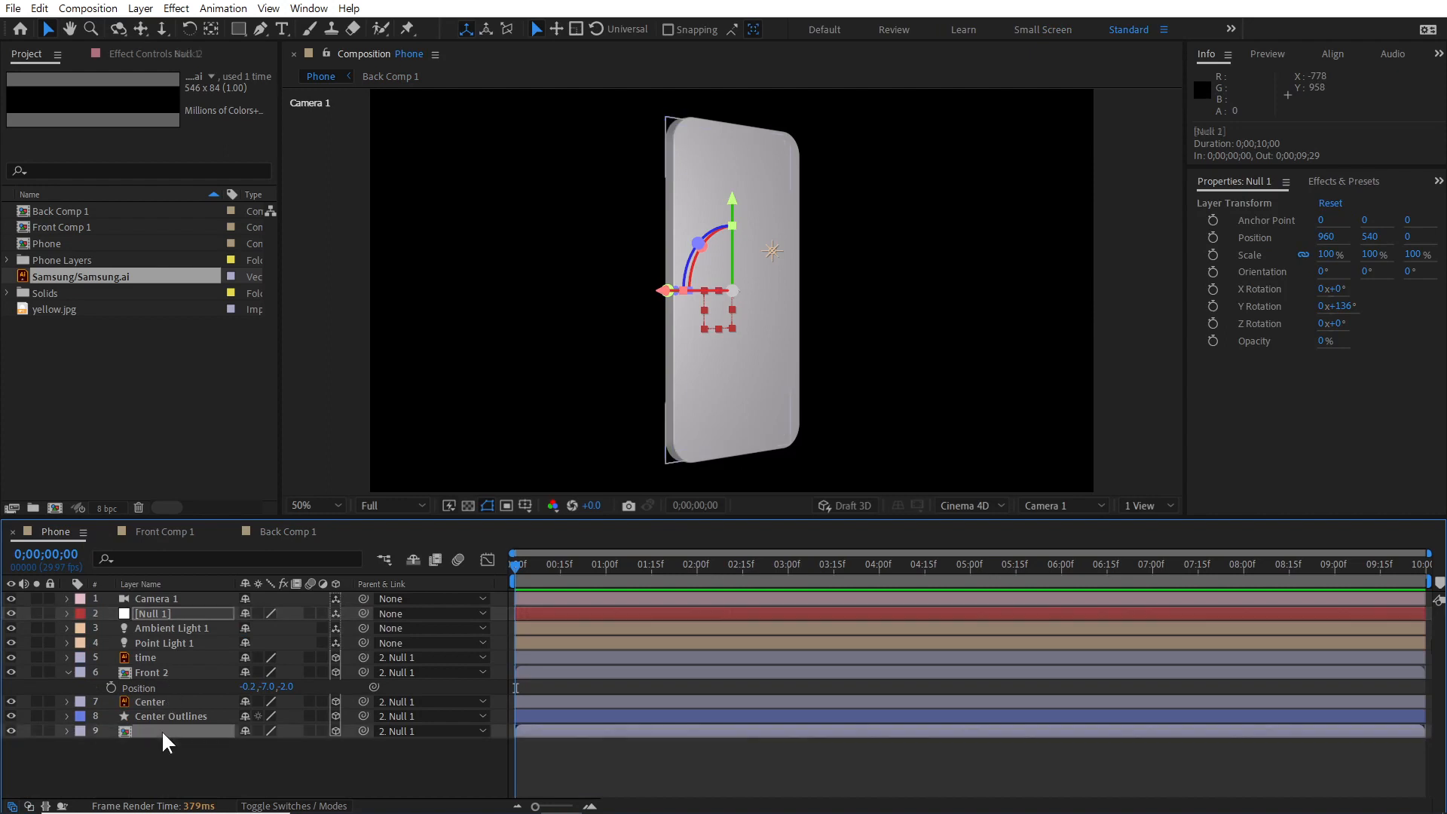
key("p")
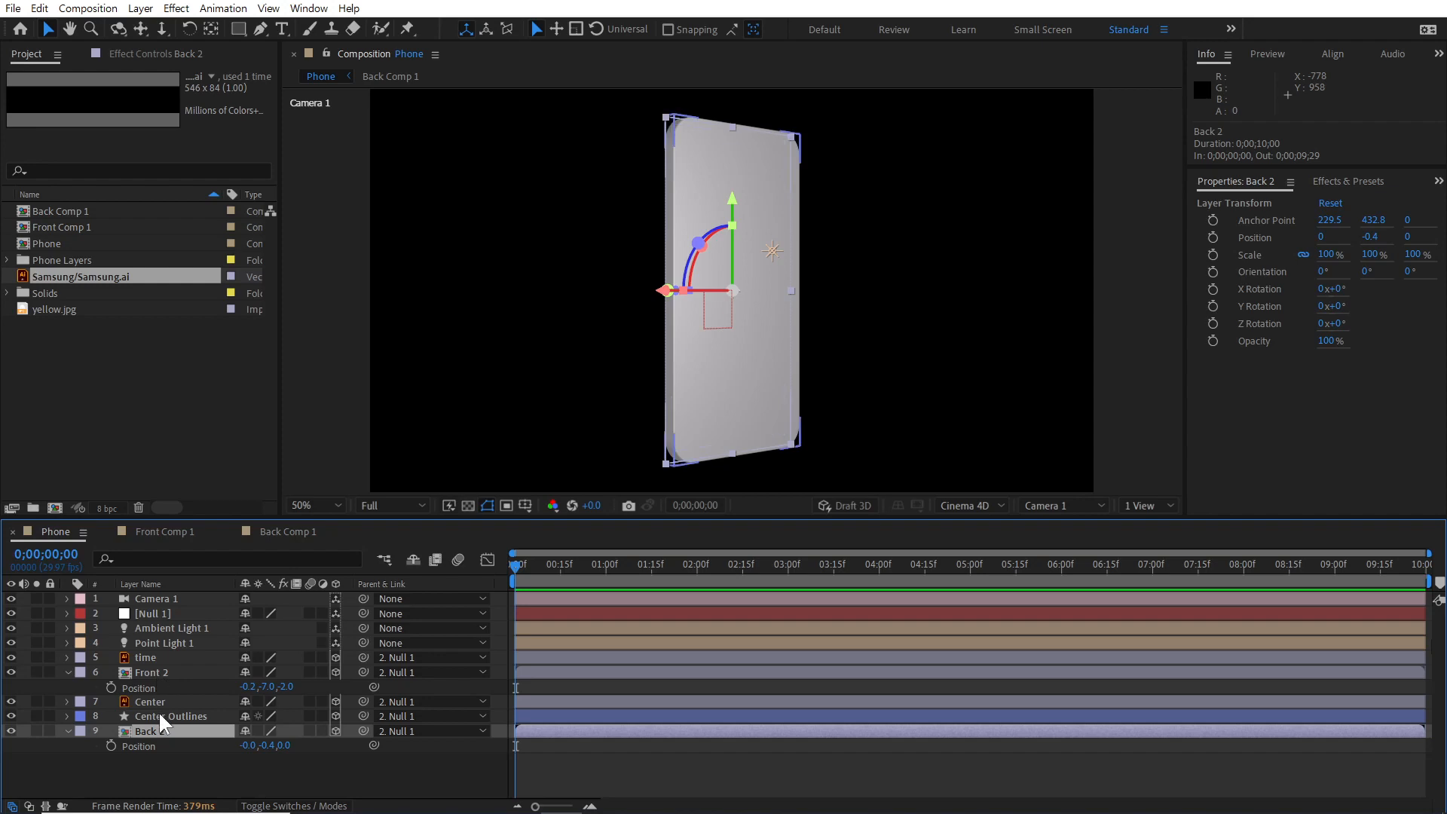
left_click(284, 745)
type("35")
key("Return")
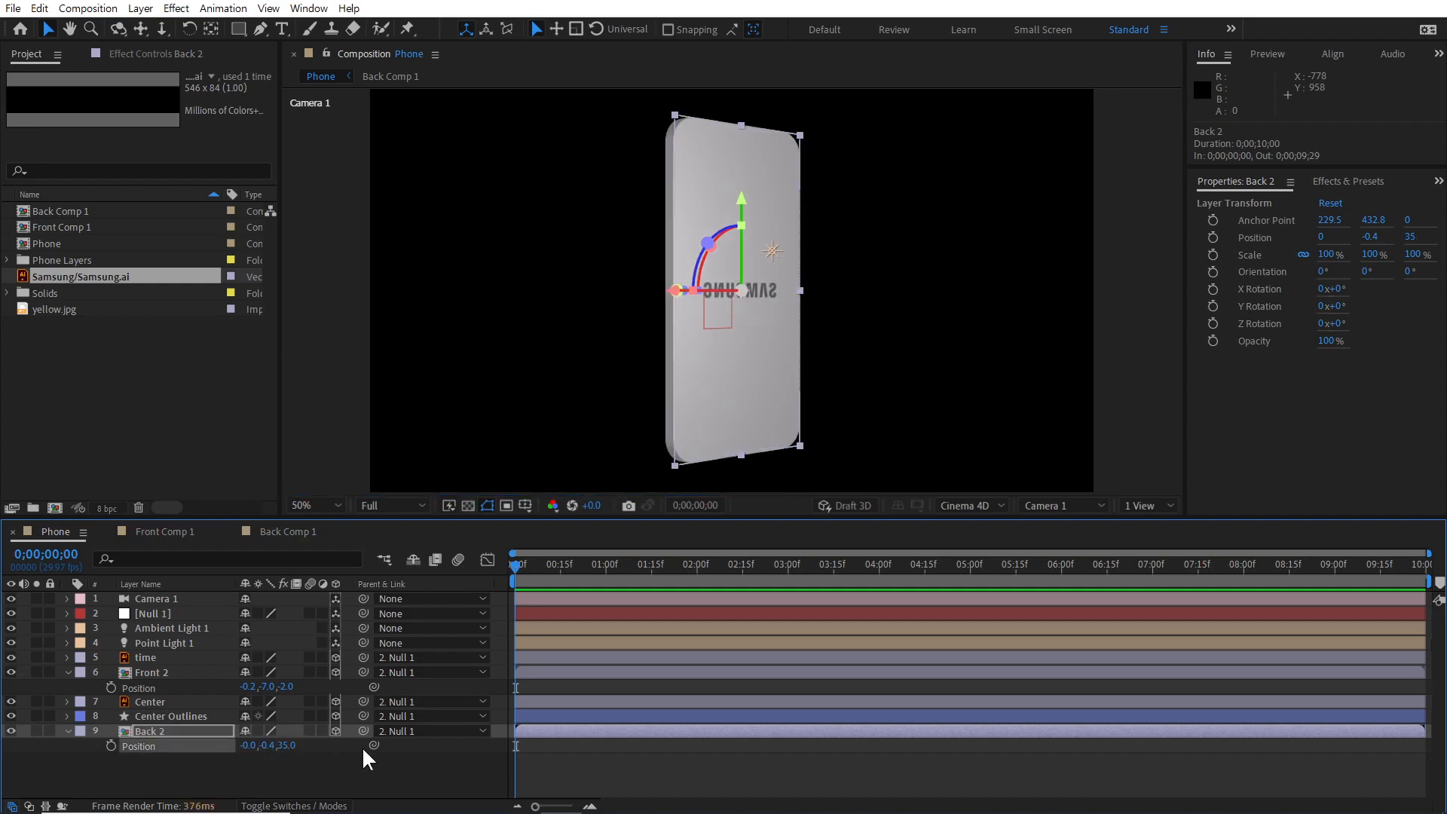
left_click(413, 754)
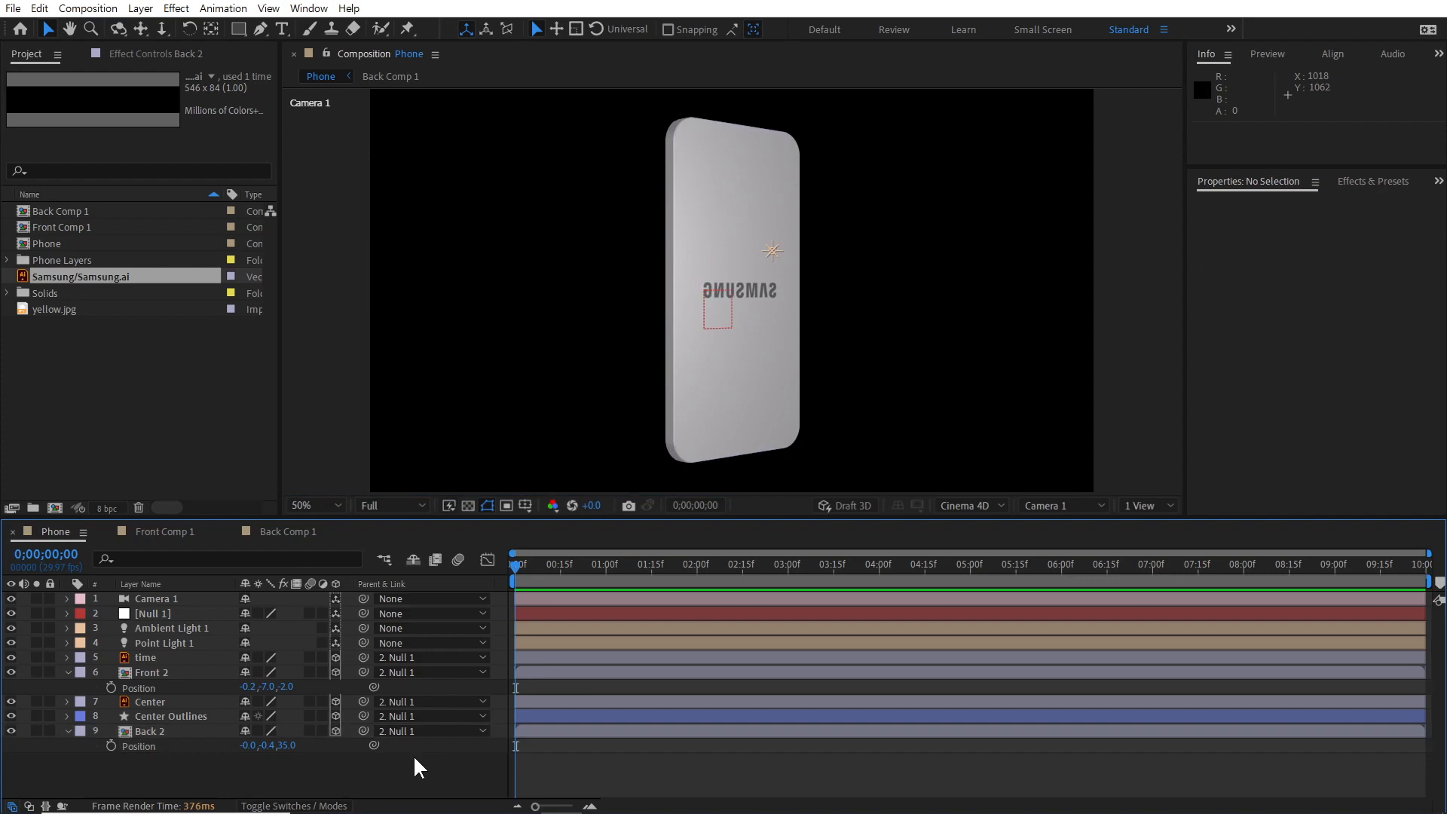
Step: Set Back 2's Y Rotation to 180° and collapse the properties of Back 2 and Front 2
left_click(170, 728)
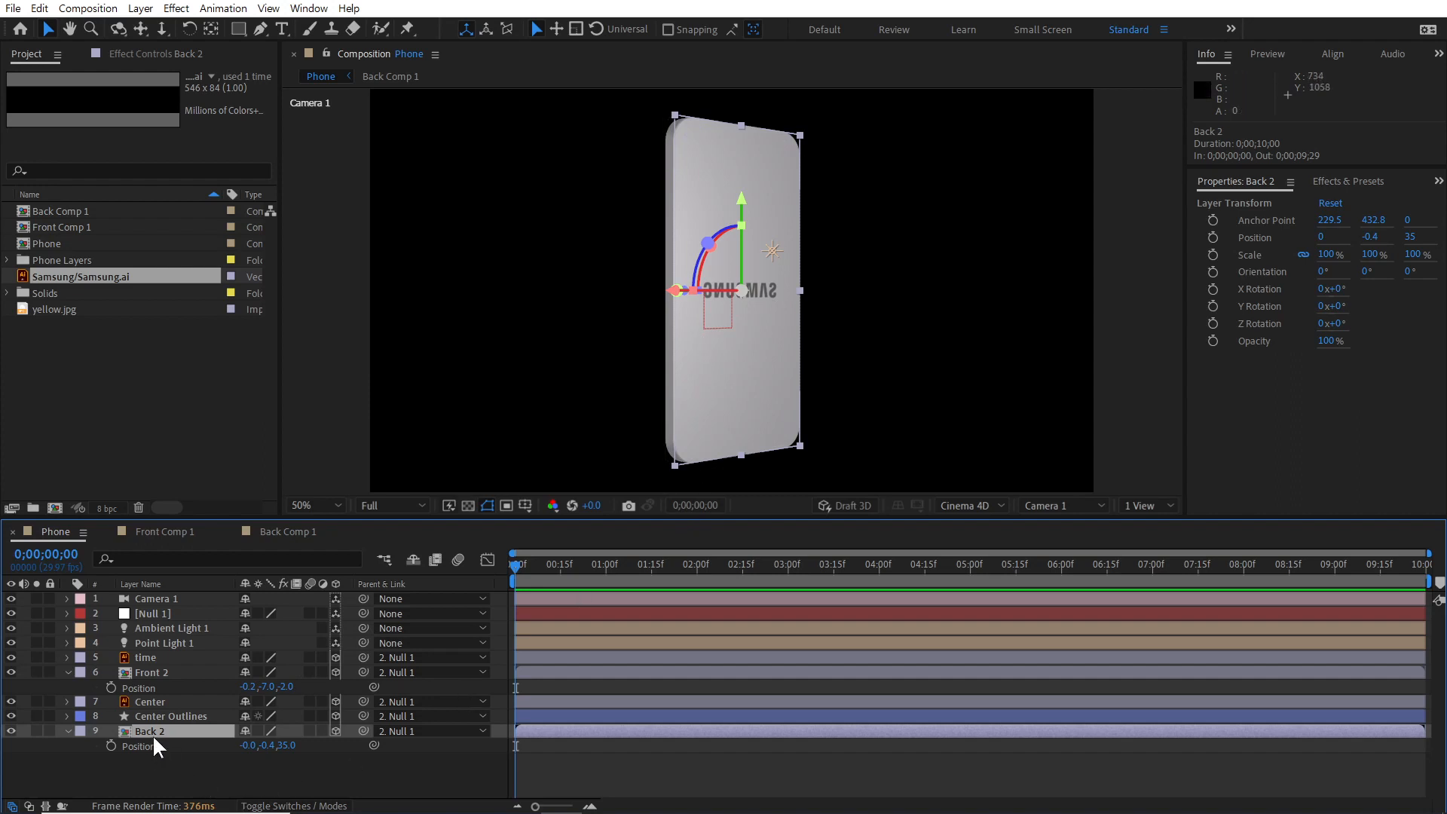
key("r")
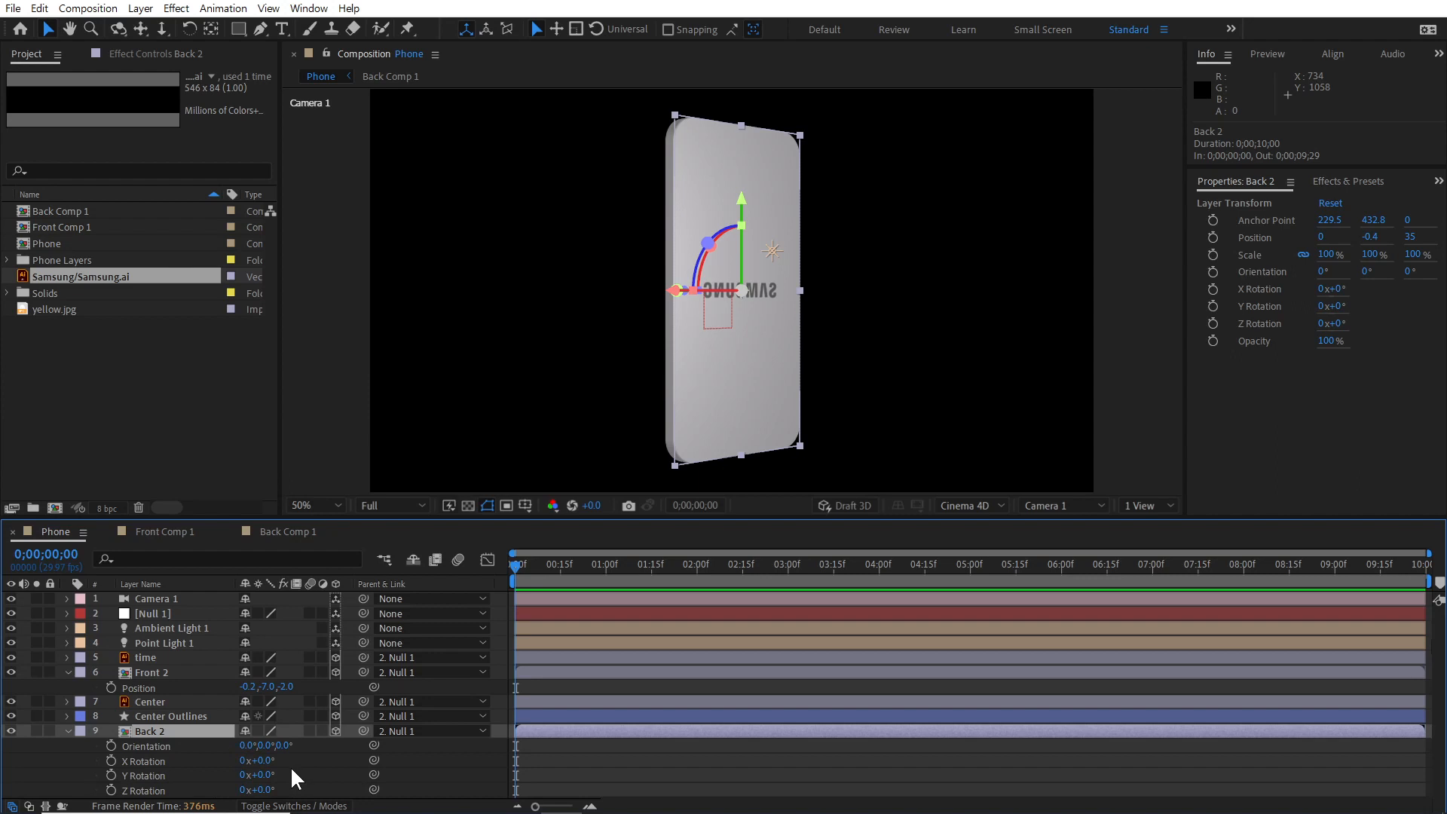
left_click(265, 776)
type("-")
key("BackSpace")
type("180")
key("Return")
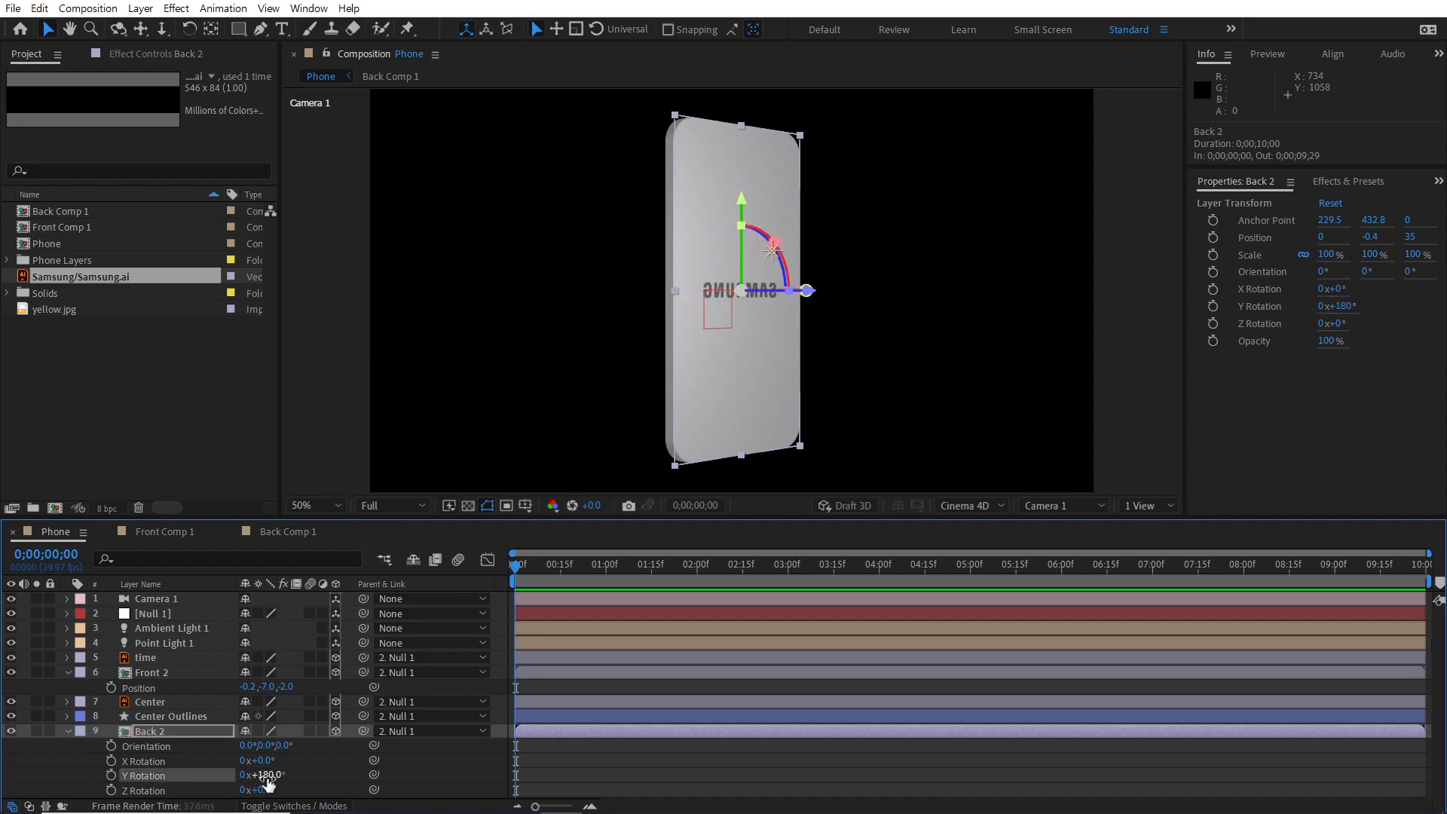
left_click(722, 756)
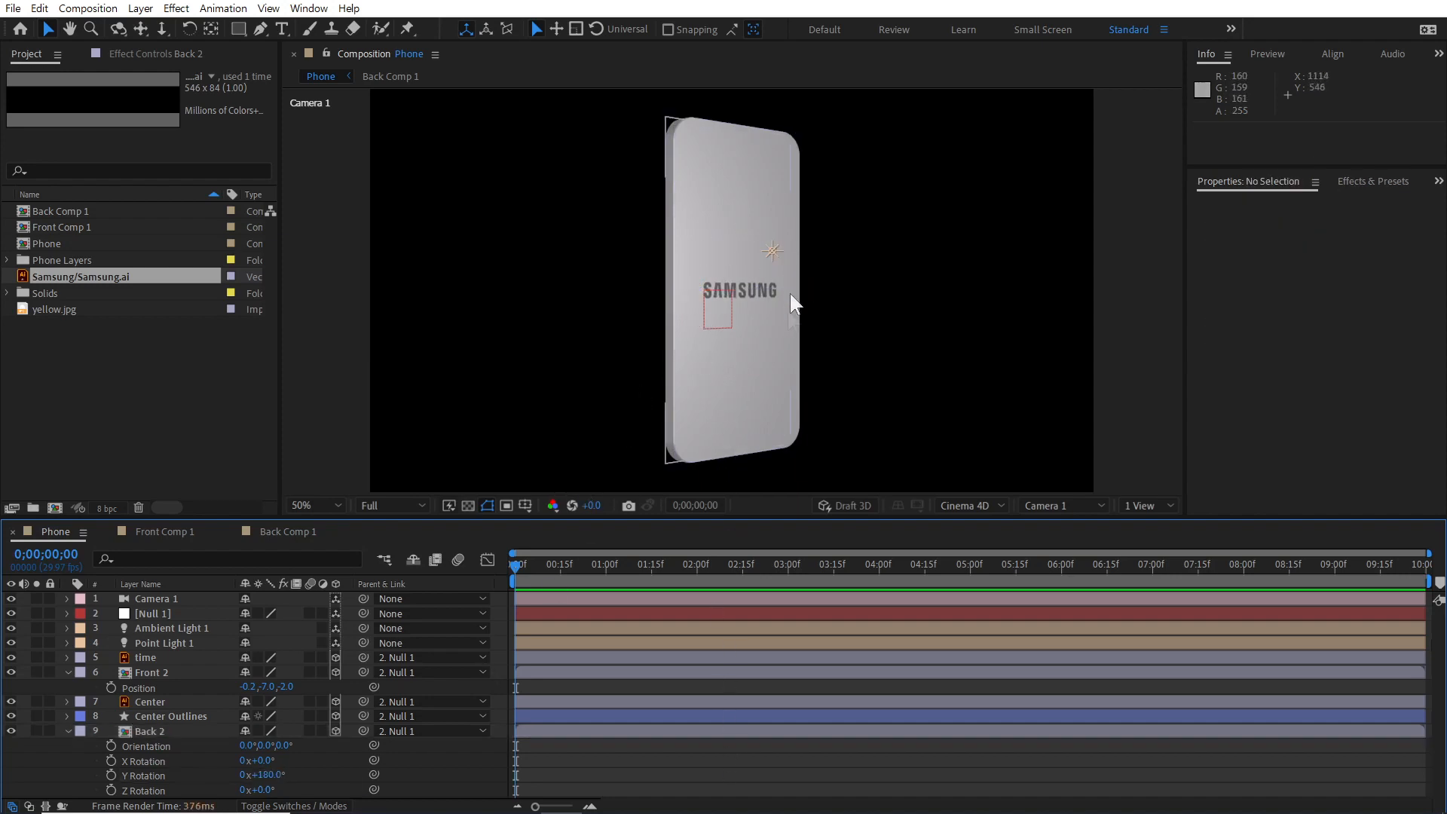
left_click(65, 726)
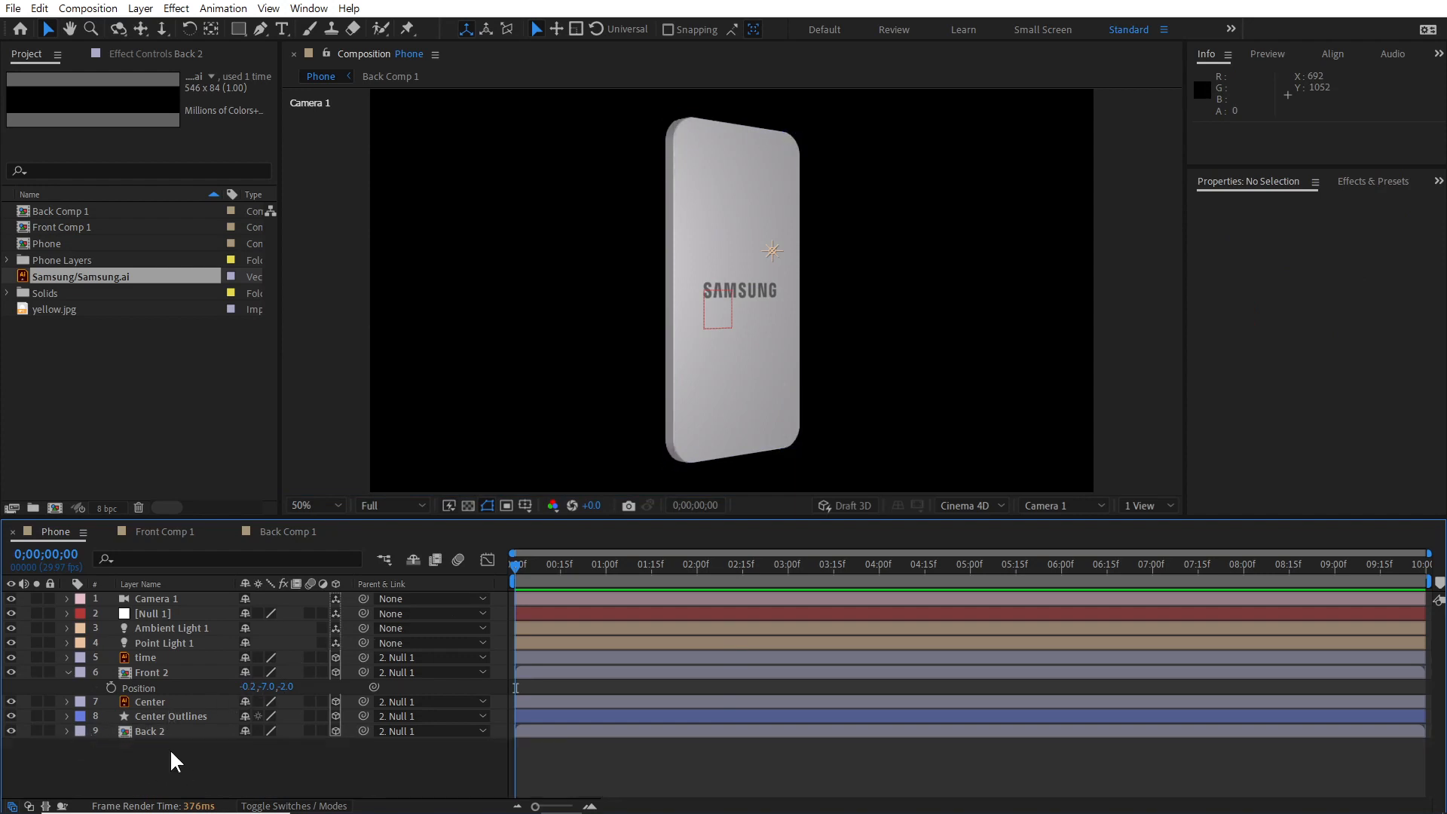
left_click(67, 672)
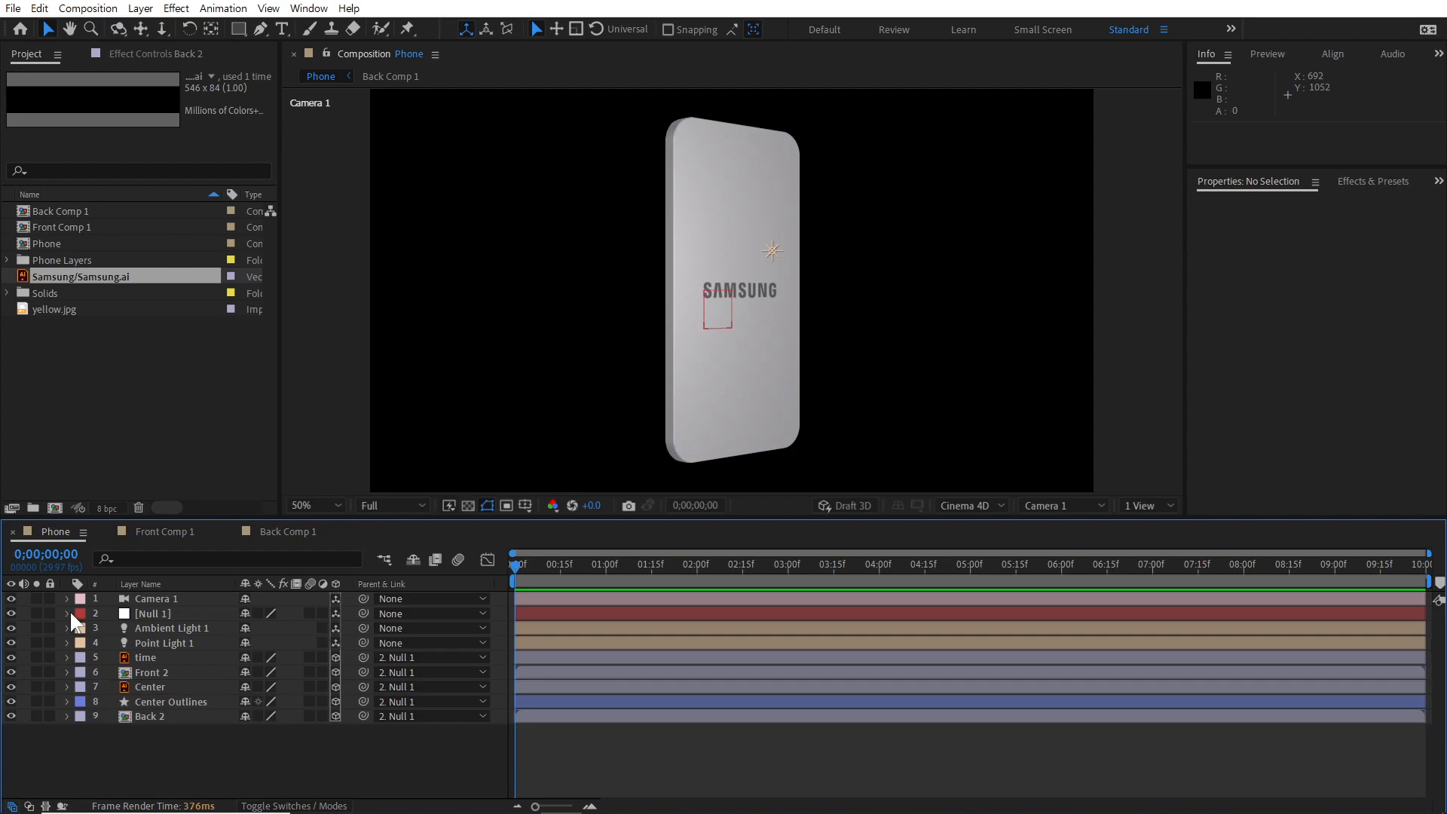
Step: Rotate Null 1 to 1x+30° on its Y axis so the phone's front faces the camera, and collapse its properties
left_click(69, 613)
left_click_drag(265, 715, 485, 710)
left_click(674, 694)
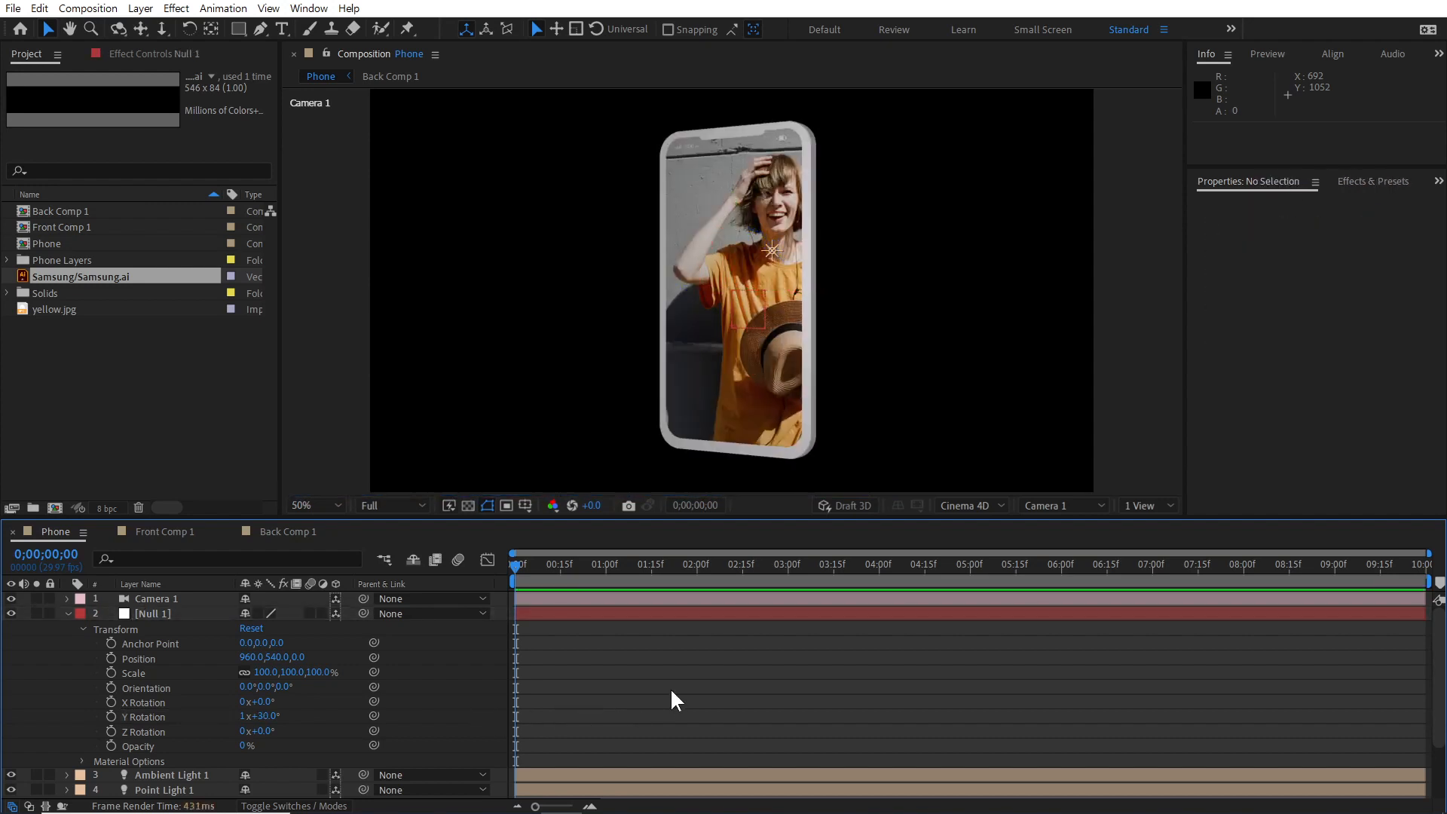
left_click(66, 612)
Step: Turn off Accepts Lights in the Material Options of the Front 2 layer and collapse its properties
left_click(162, 671)
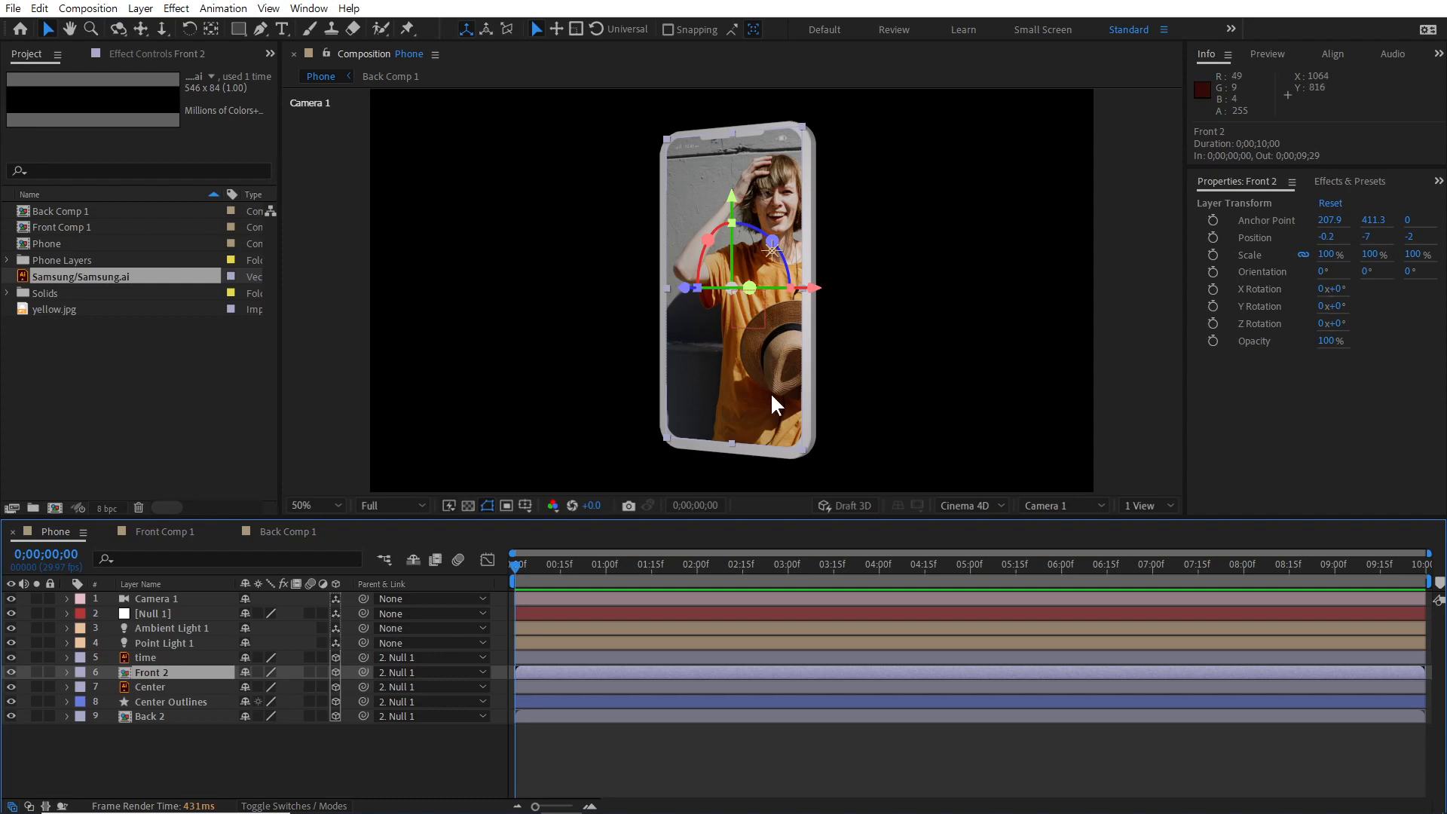
left_click(66, 672)
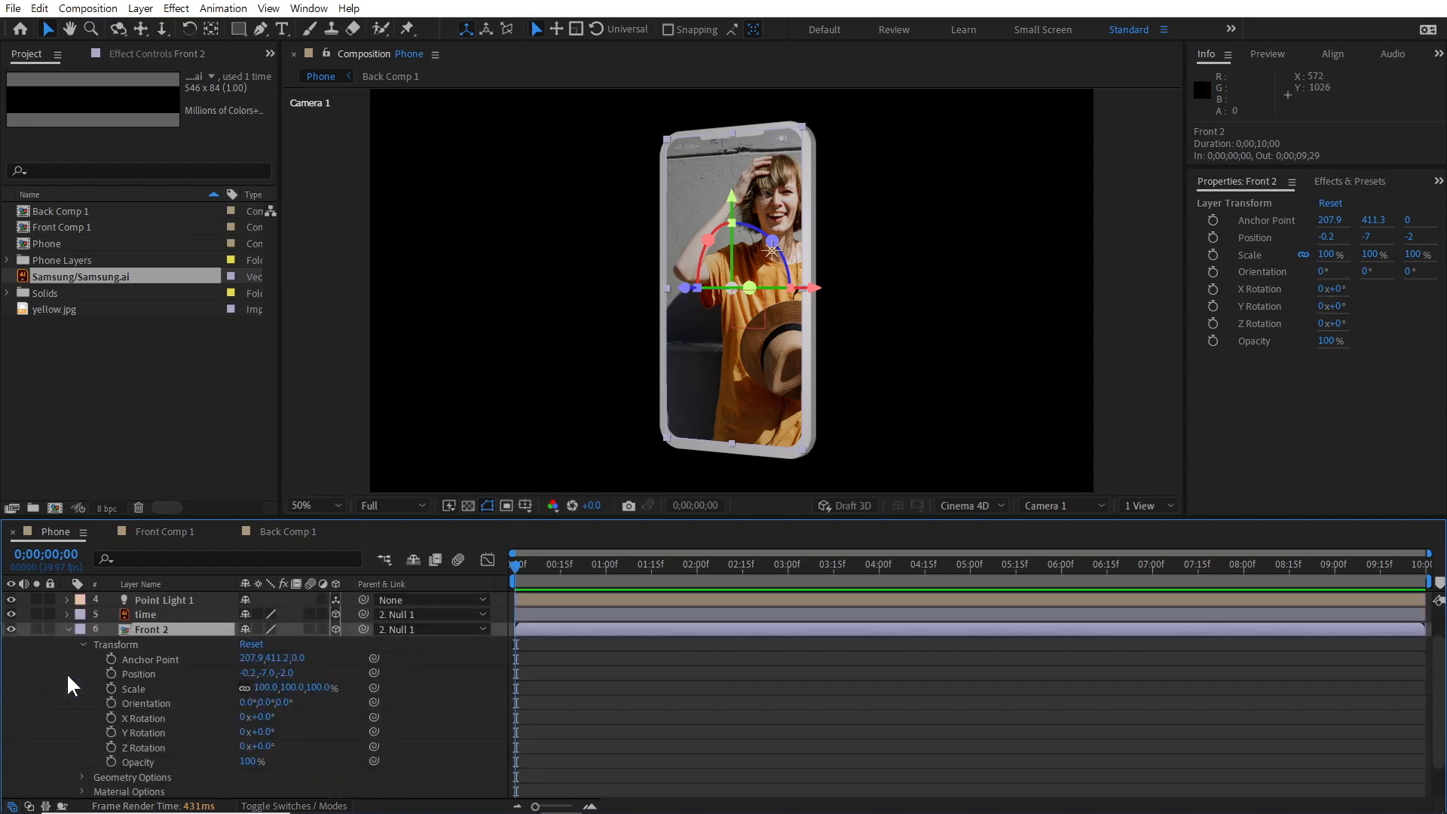
left_click(82, 643)
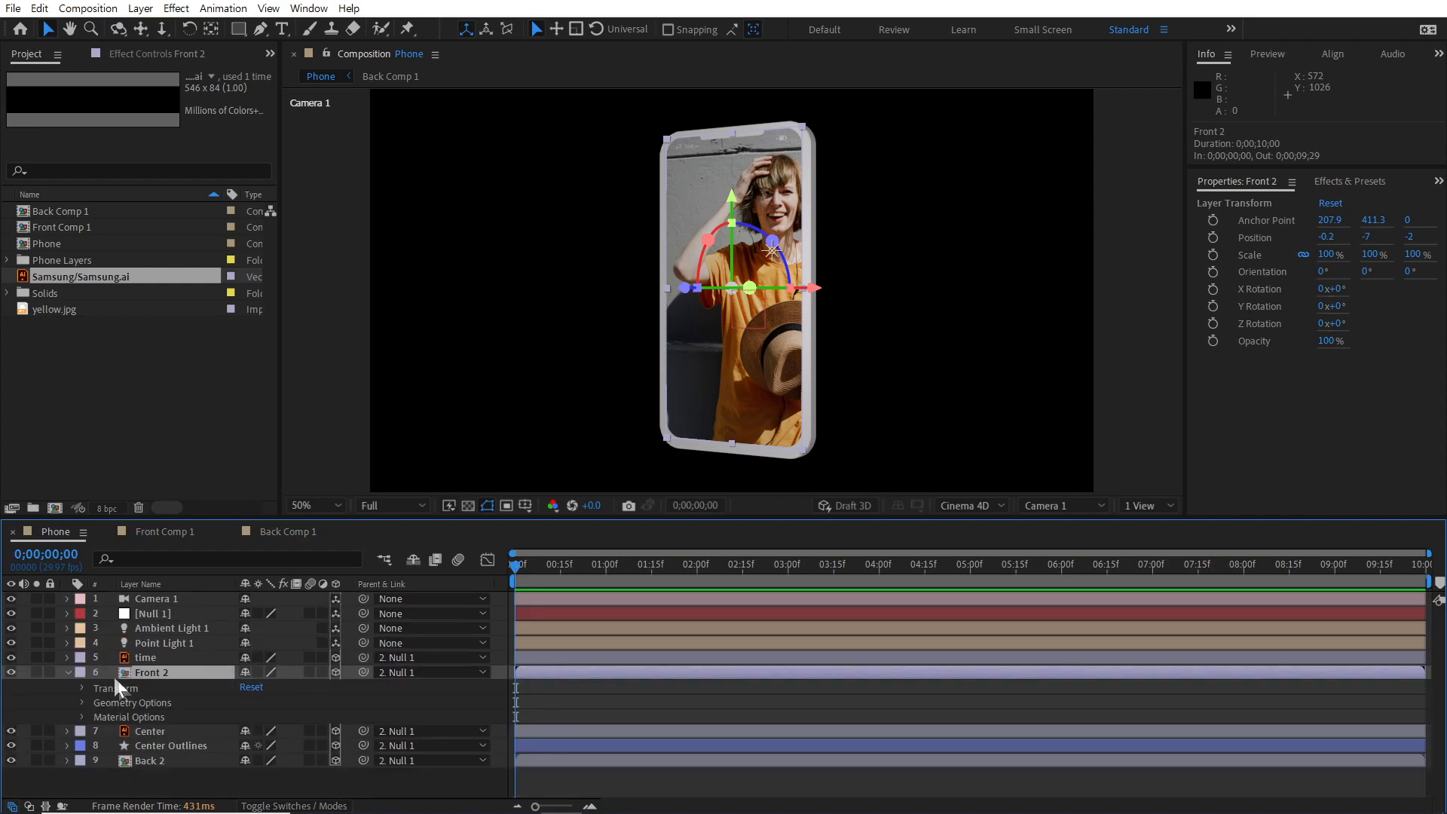
left_click(82, 717)
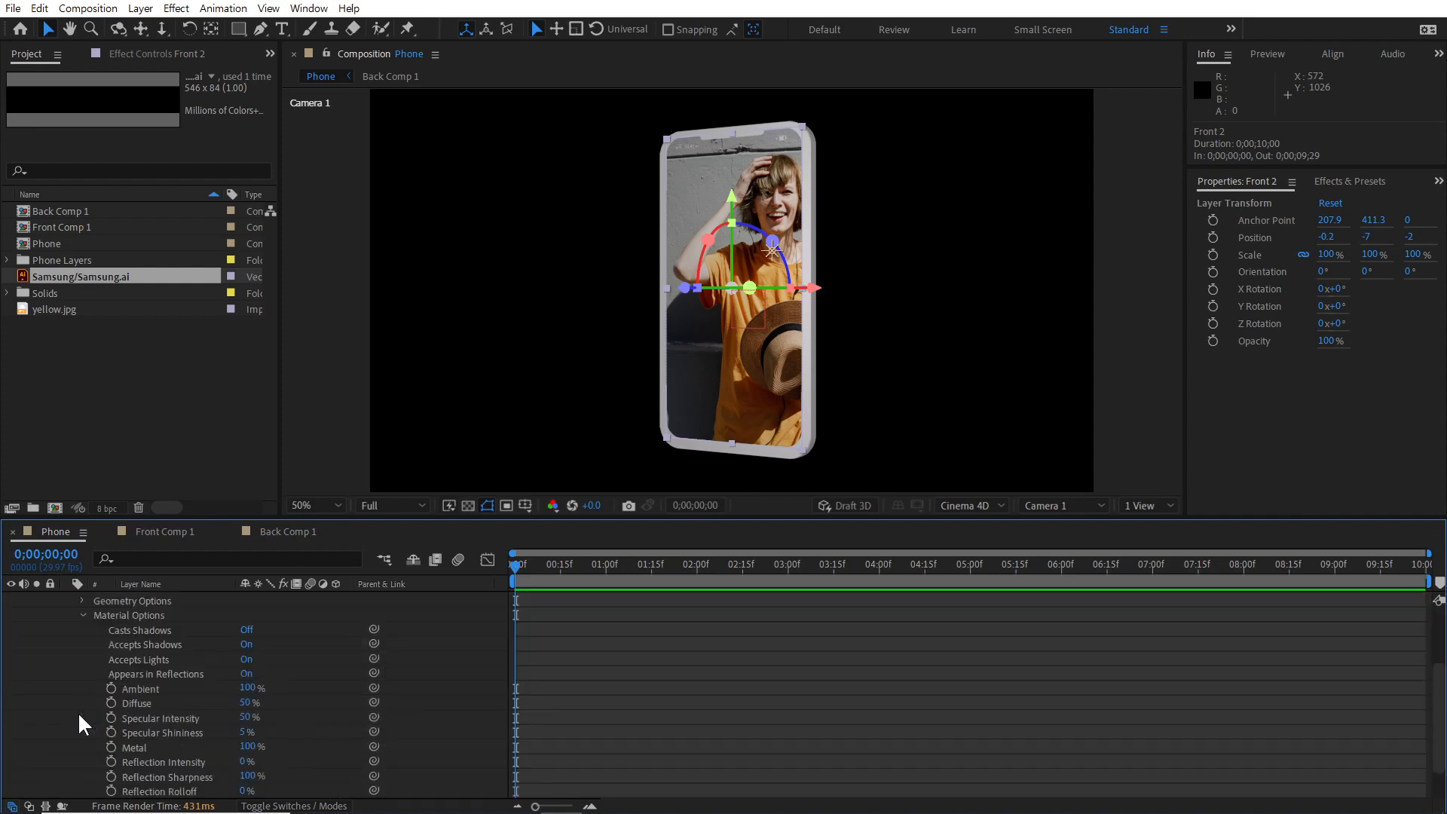
left_click(160, 659)
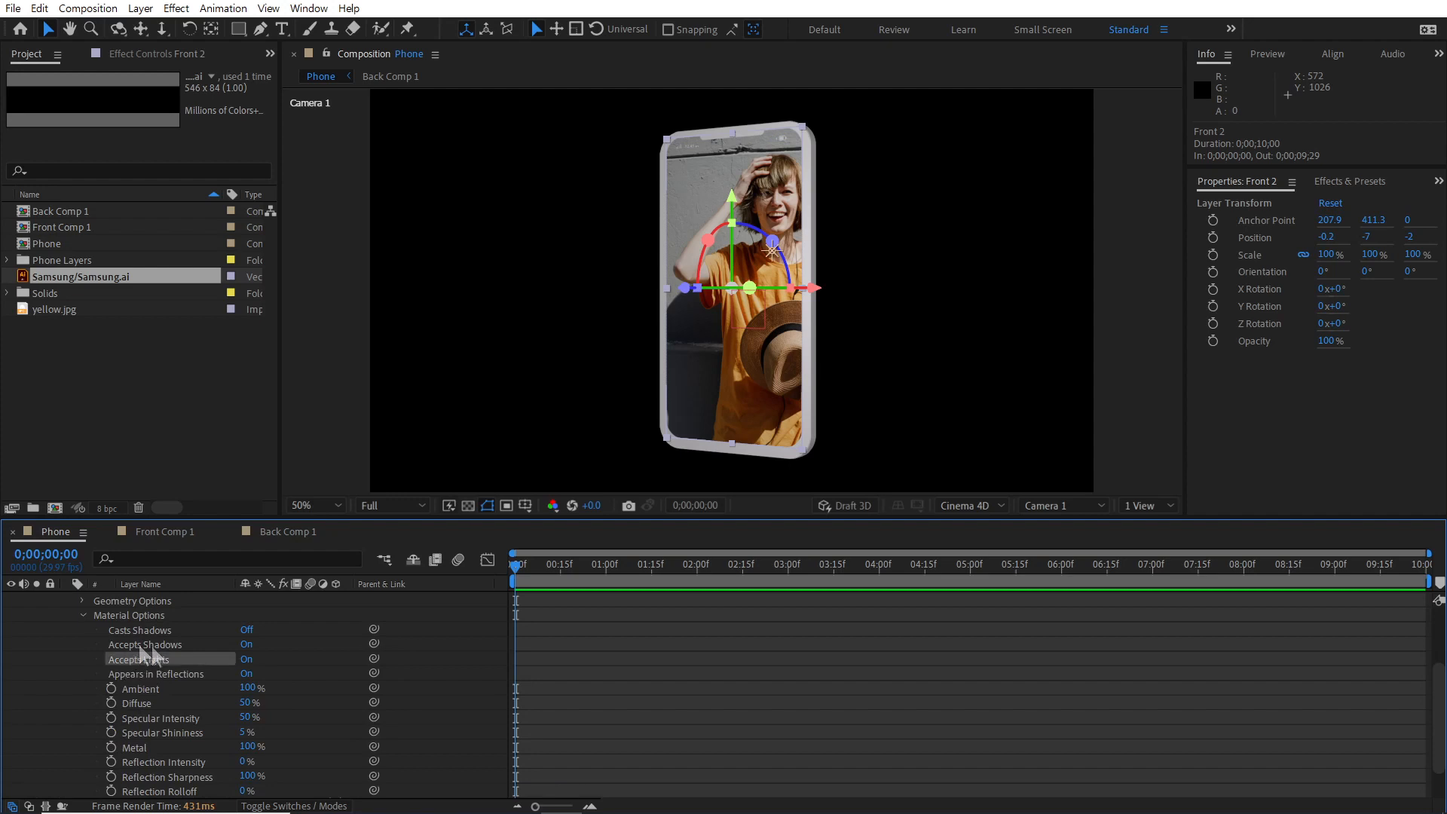
left_click(245, 658)
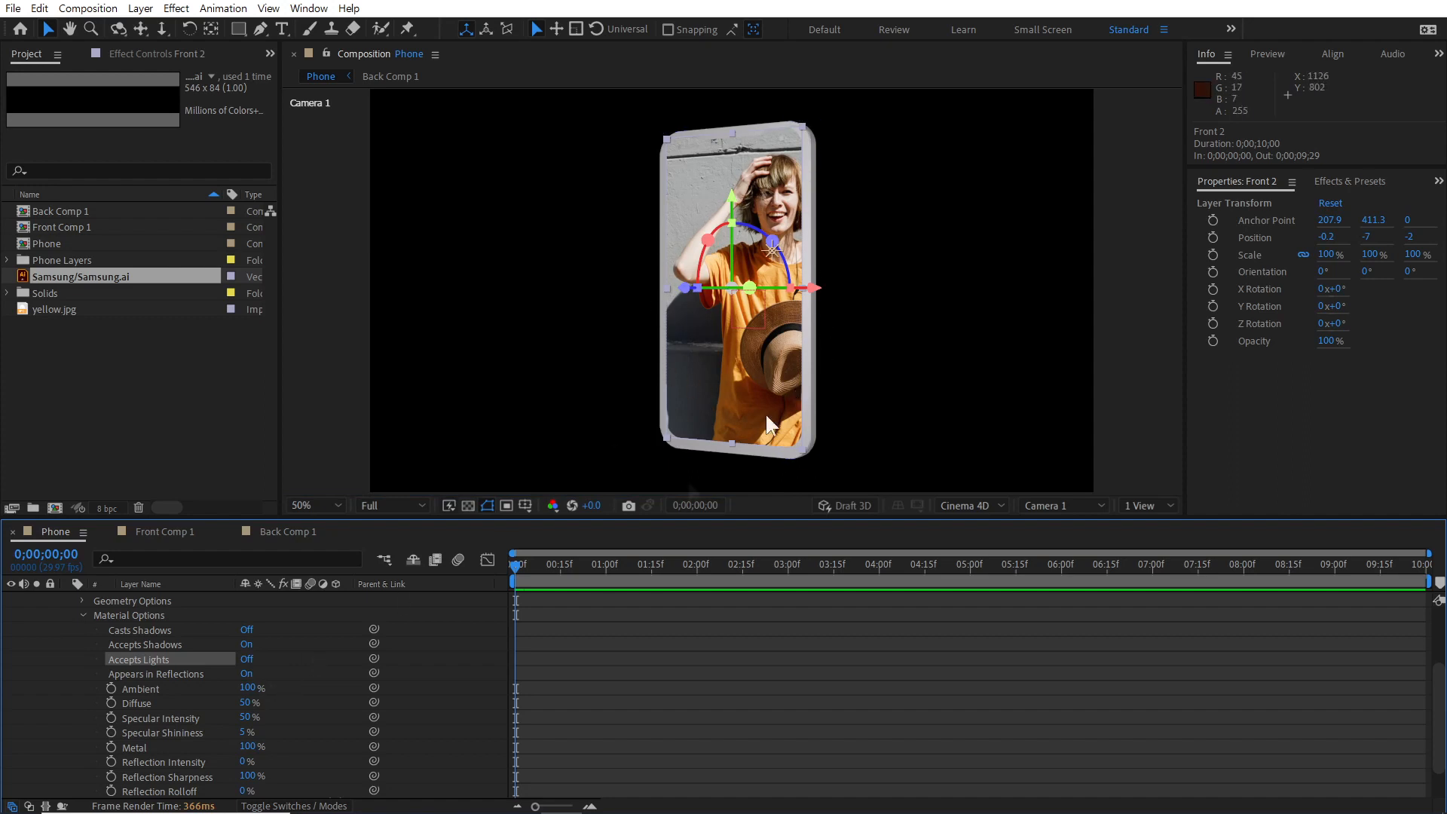
scroll(193, 670, "up", 3)
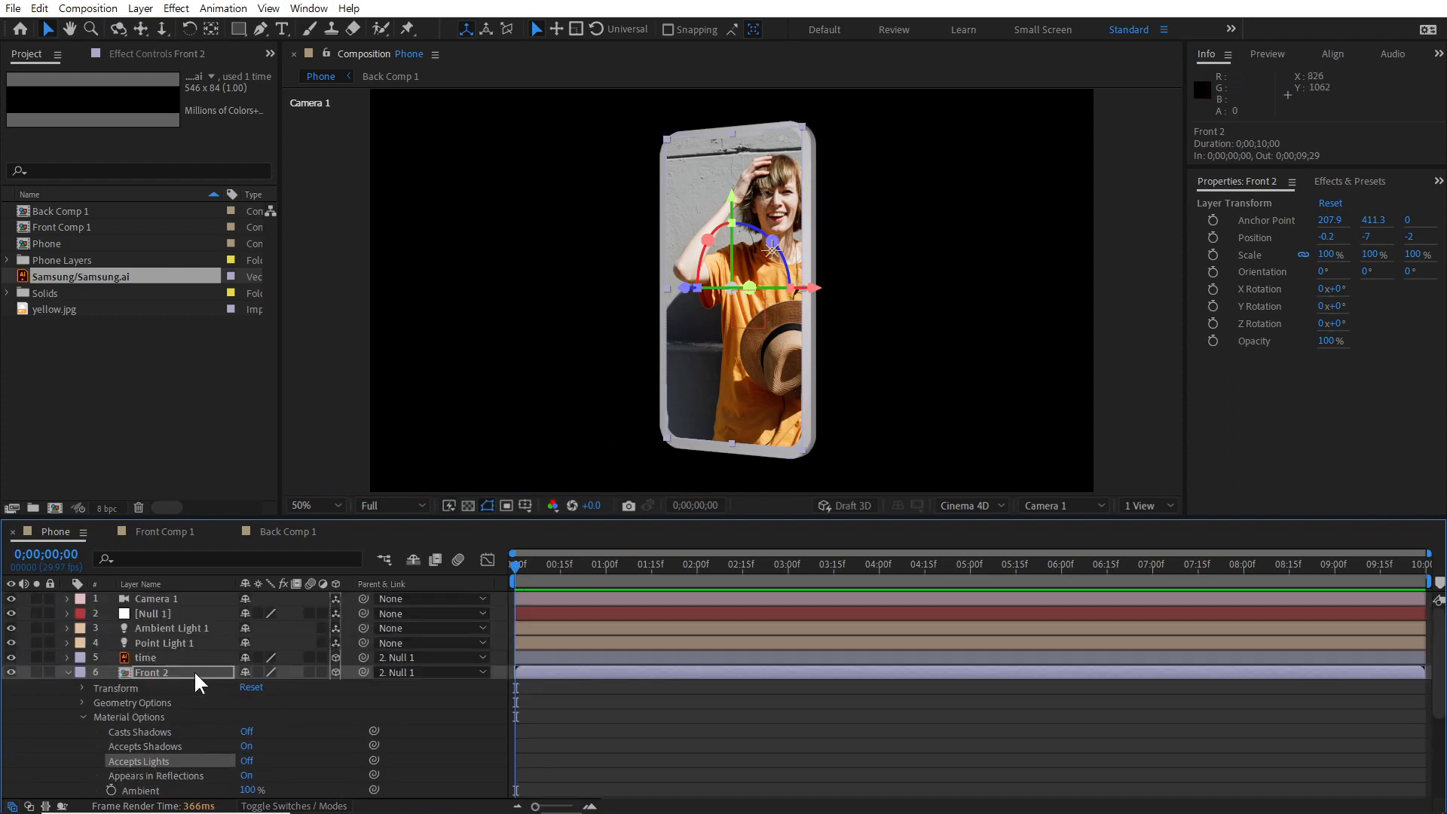
left_click(67, 671)
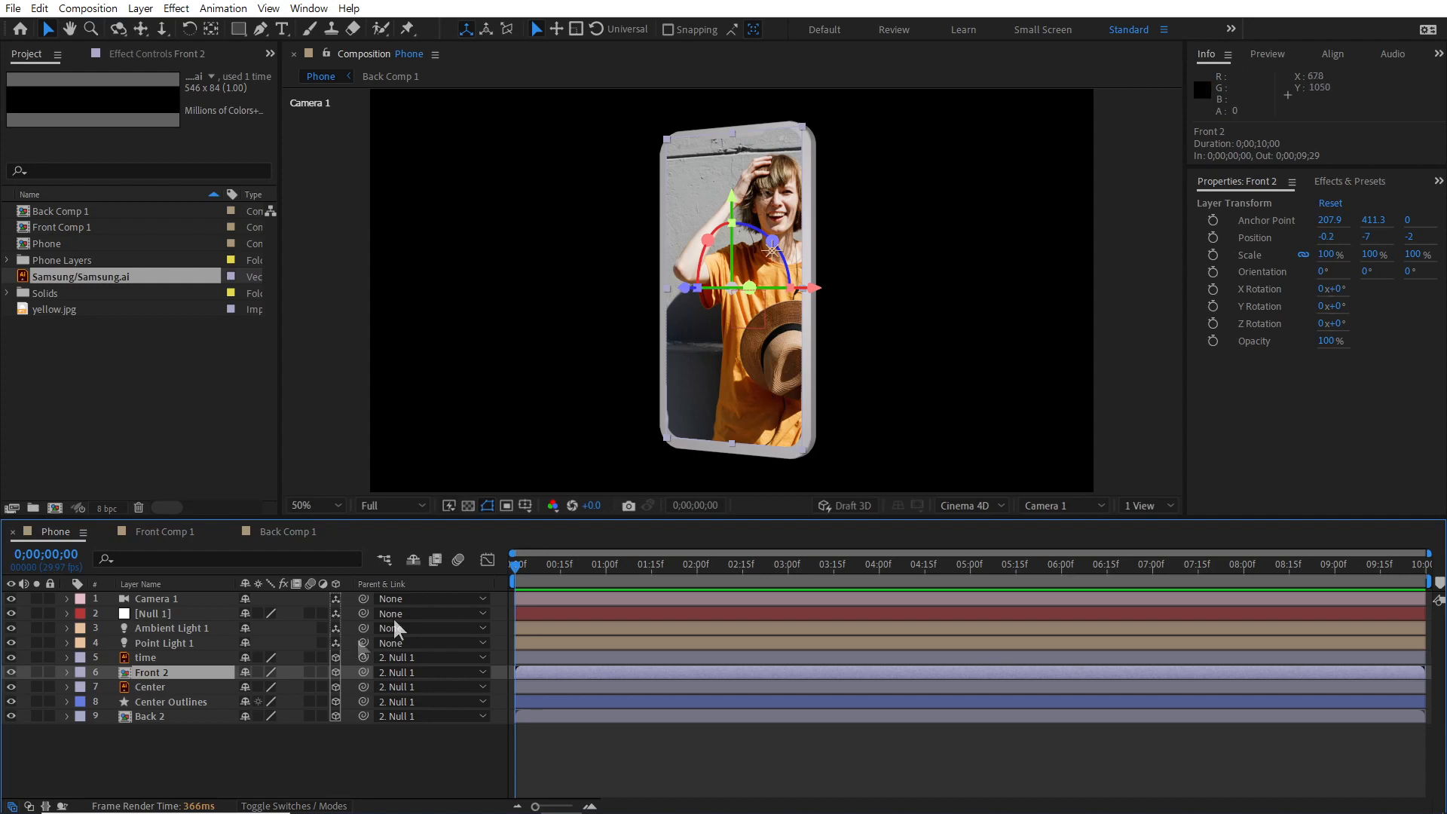
left_click(168, 738)
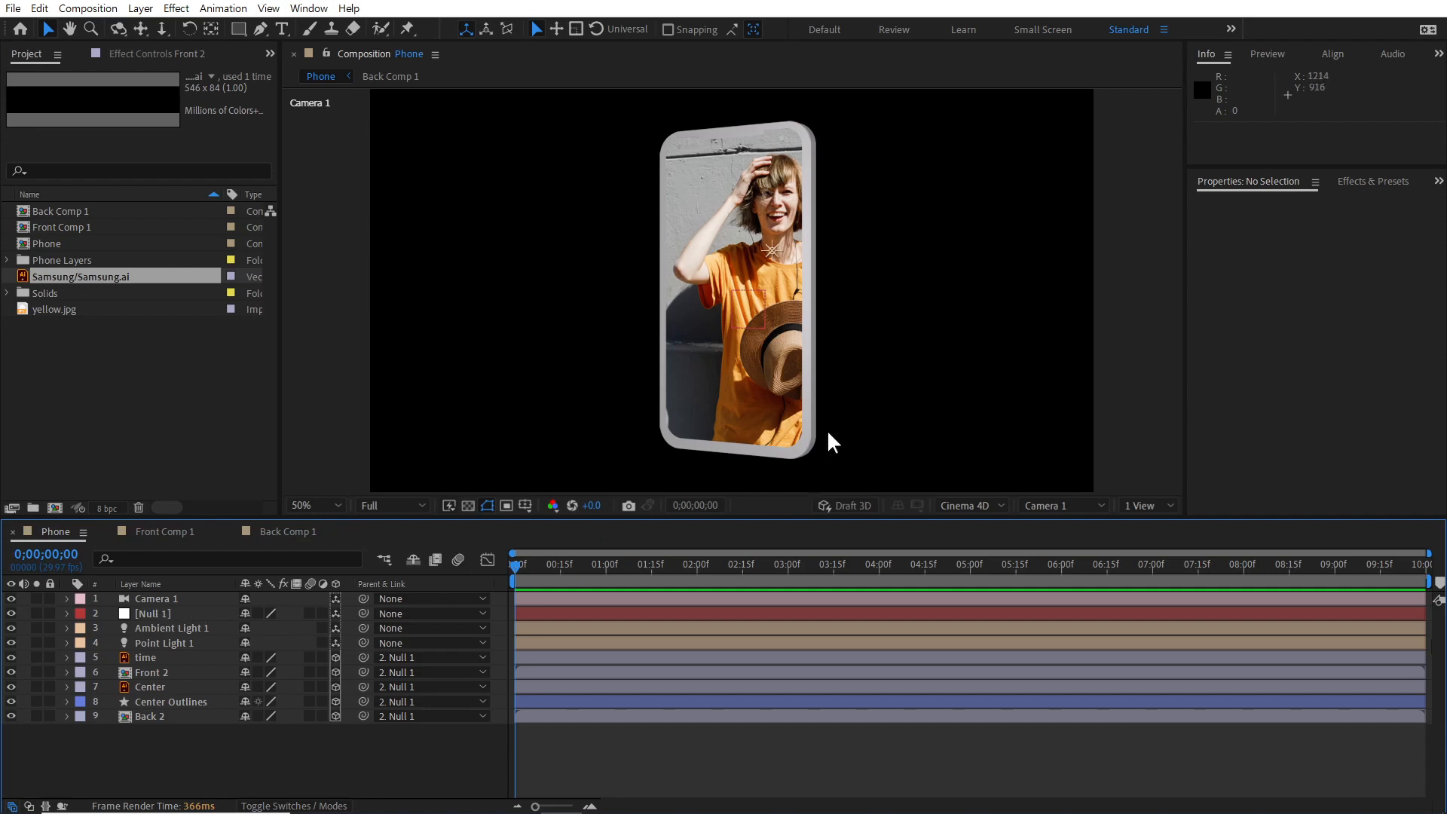
Step: Create a light grey solid at comp size, 1920 x 1080 px, and move it below all other layers as the background
right_click(147, 731)
mouse_move(232, 554)
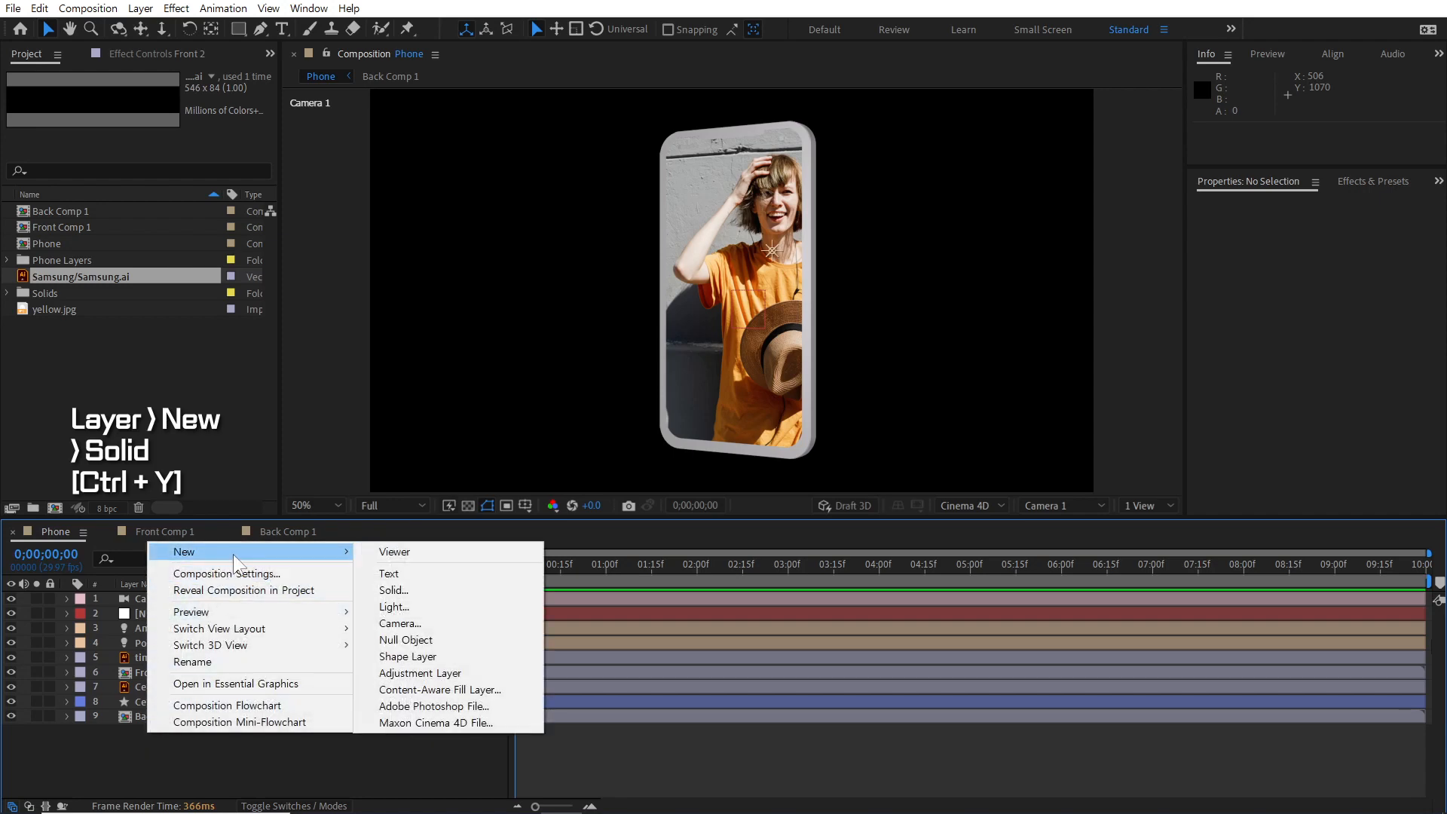
left_click(395, 590)
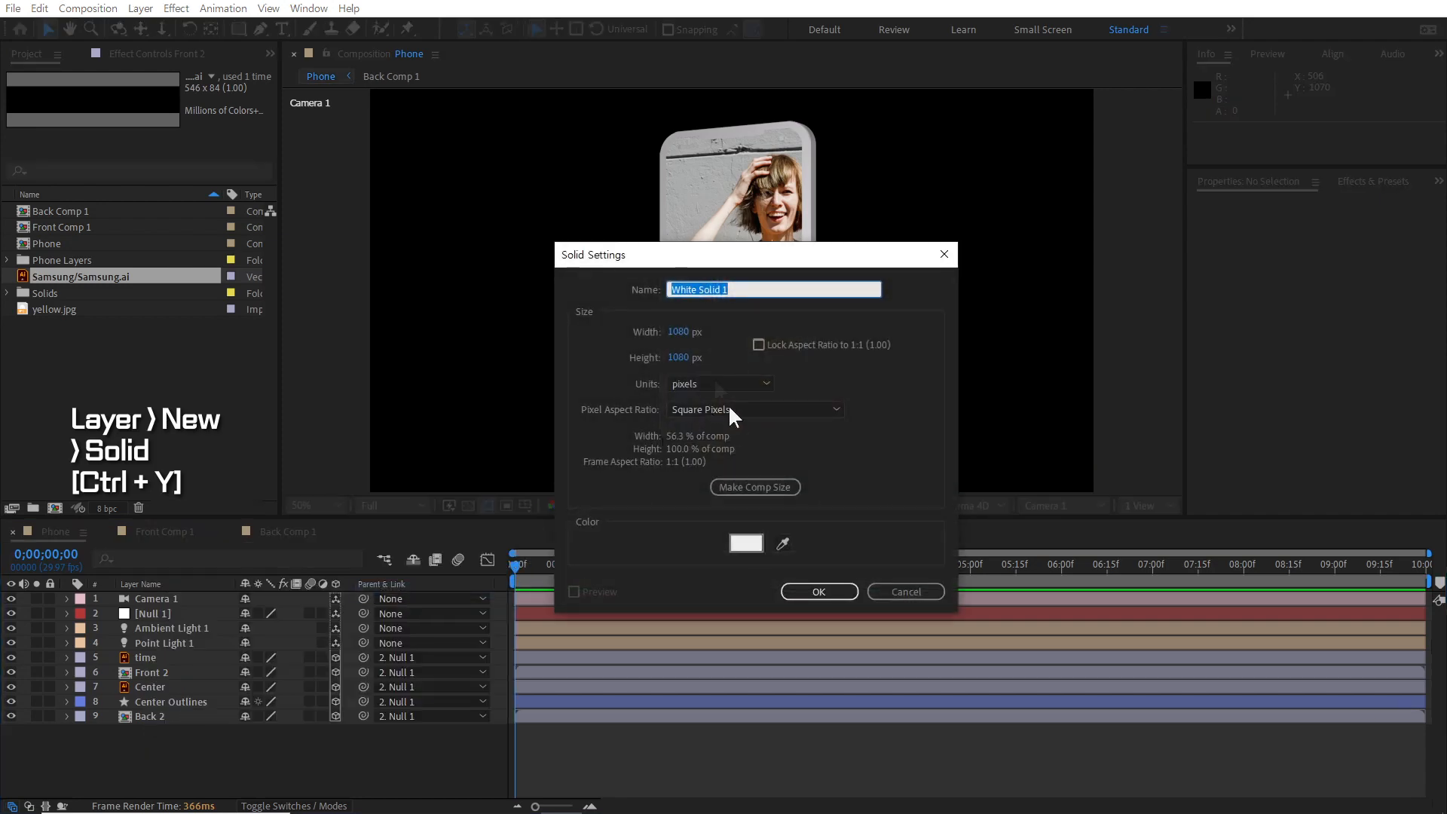
left_click(752, 486)
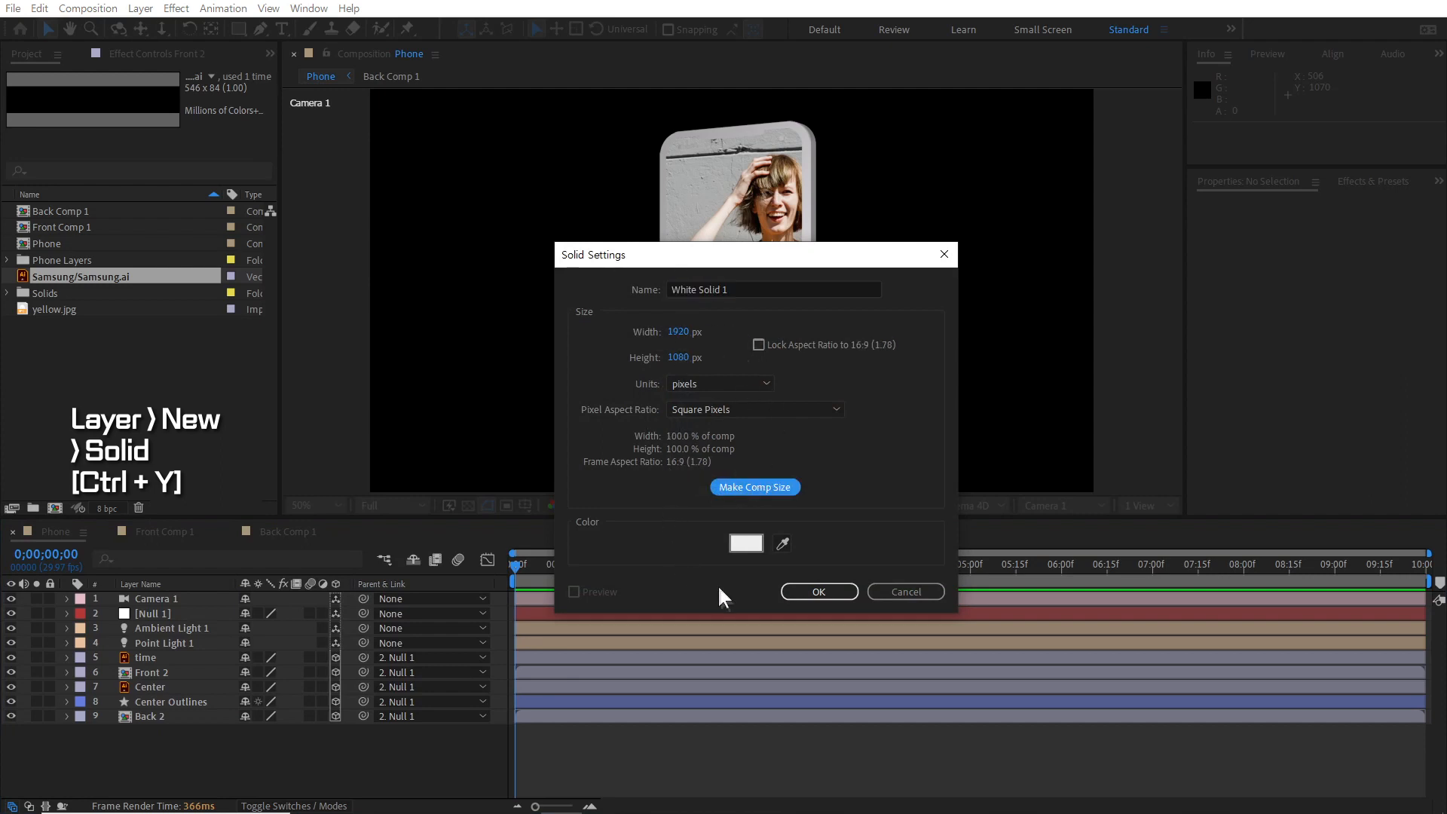
left_click(746, 542)
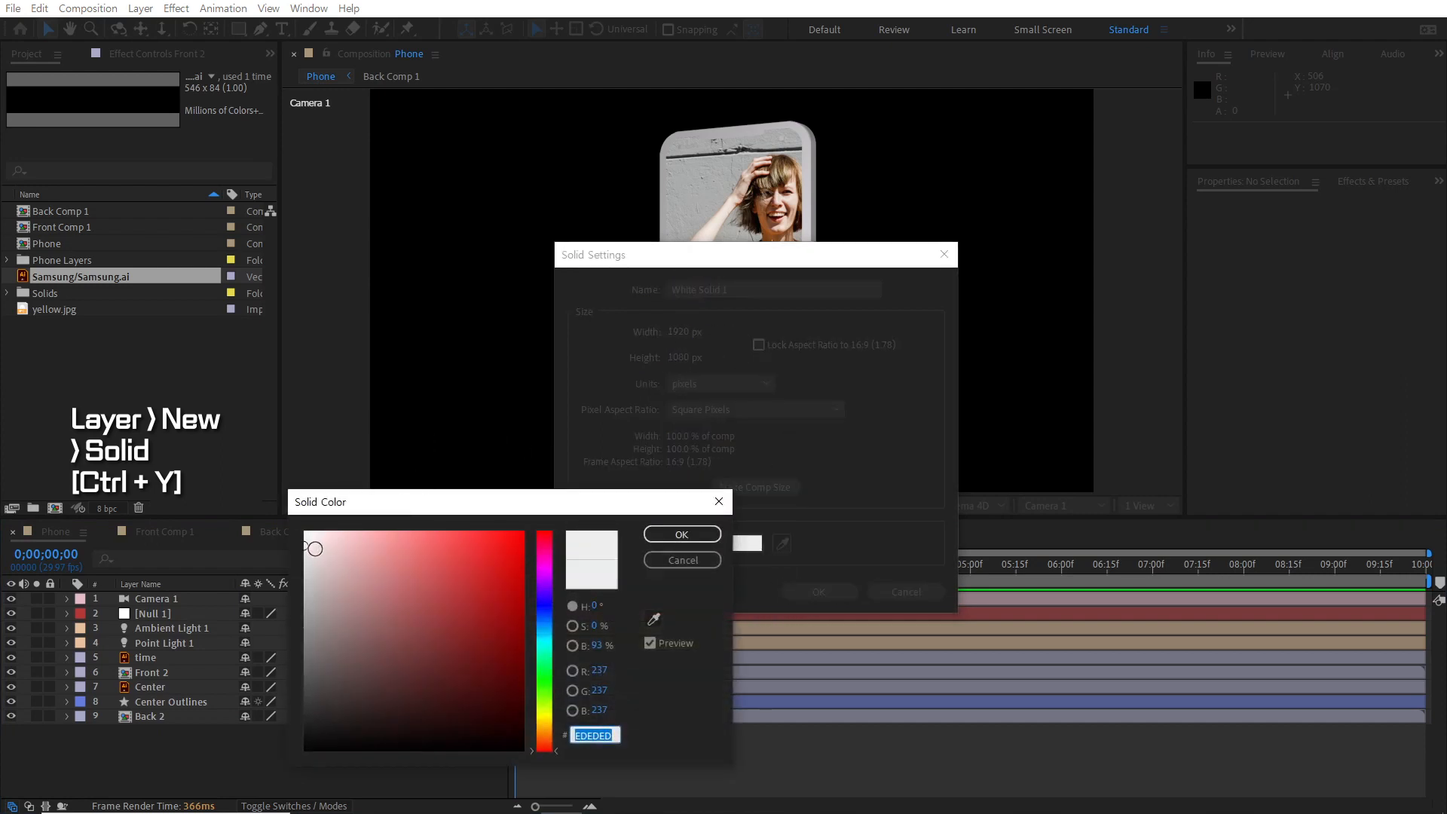
left_click_drag(315, 549, 305, 549)
left_click(682, 535)
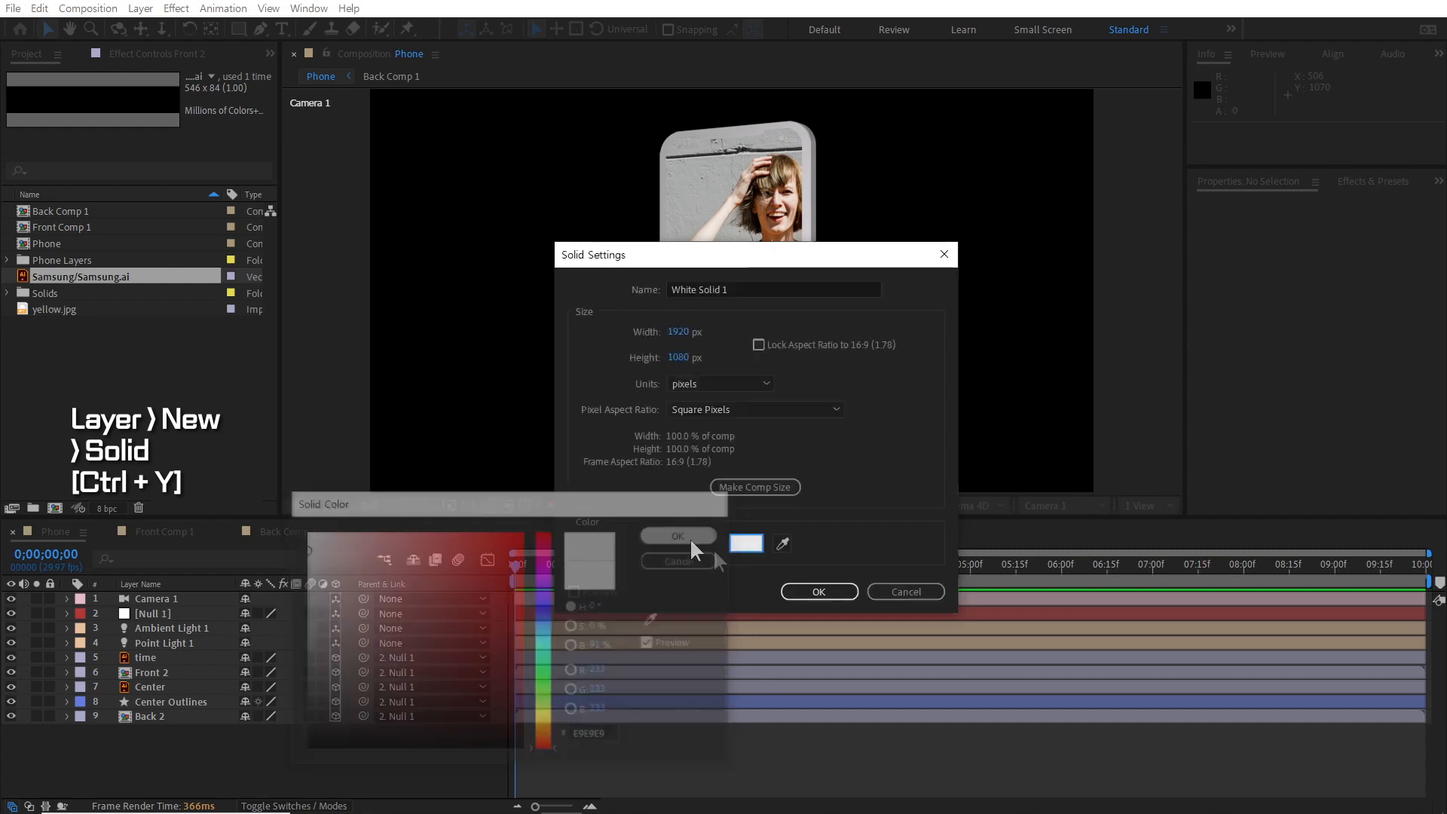
left_click(819, 591)
left_click_drag(204, 598, 197, 747)
left_click(241, 764)
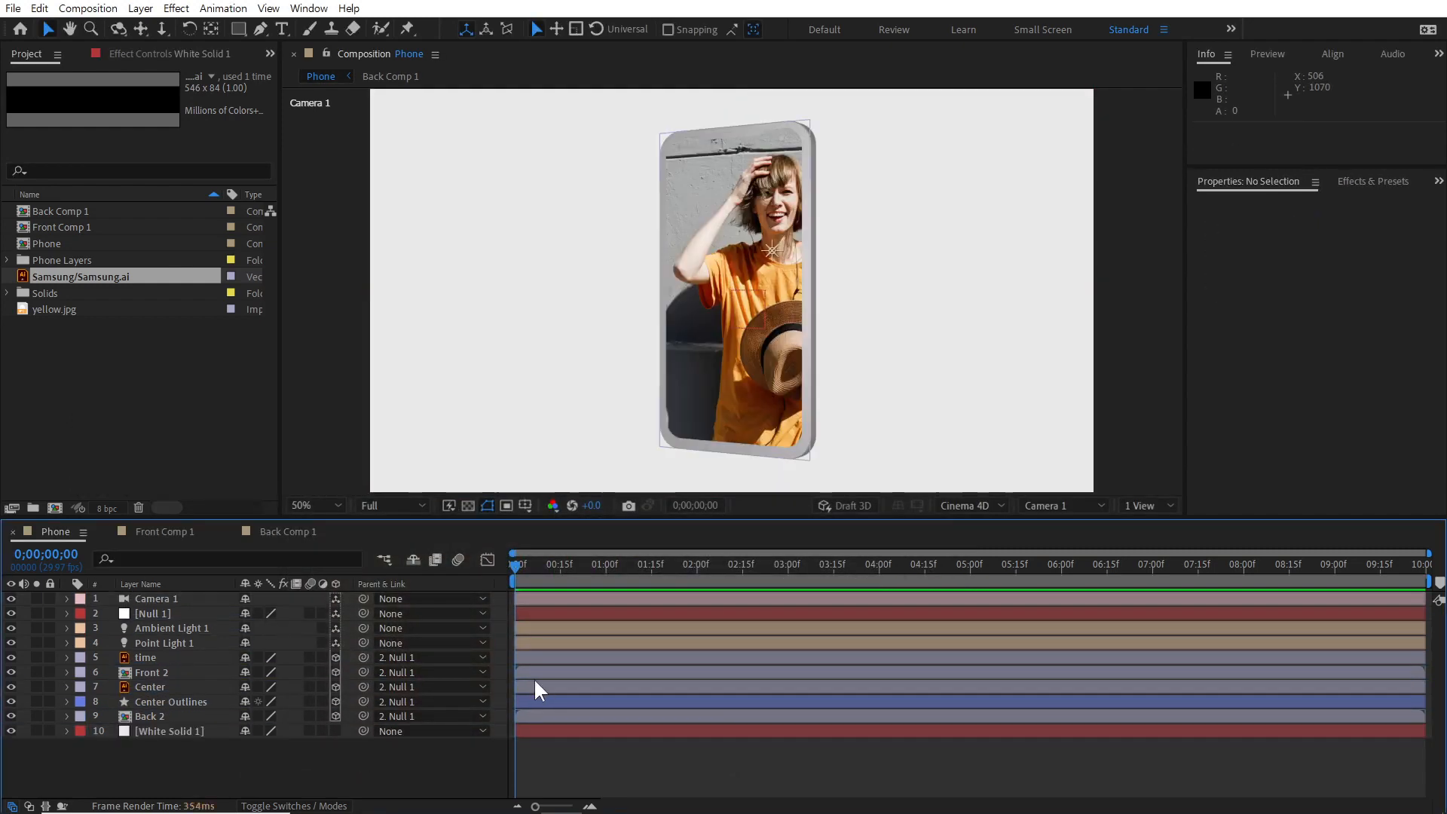
Step: Rotate Null 1 to 1x+55° on its Y axis to expose the phone's side, and collapse its properties
left_click(66, 614)
left_click_drag(270, 715, 289, 716)
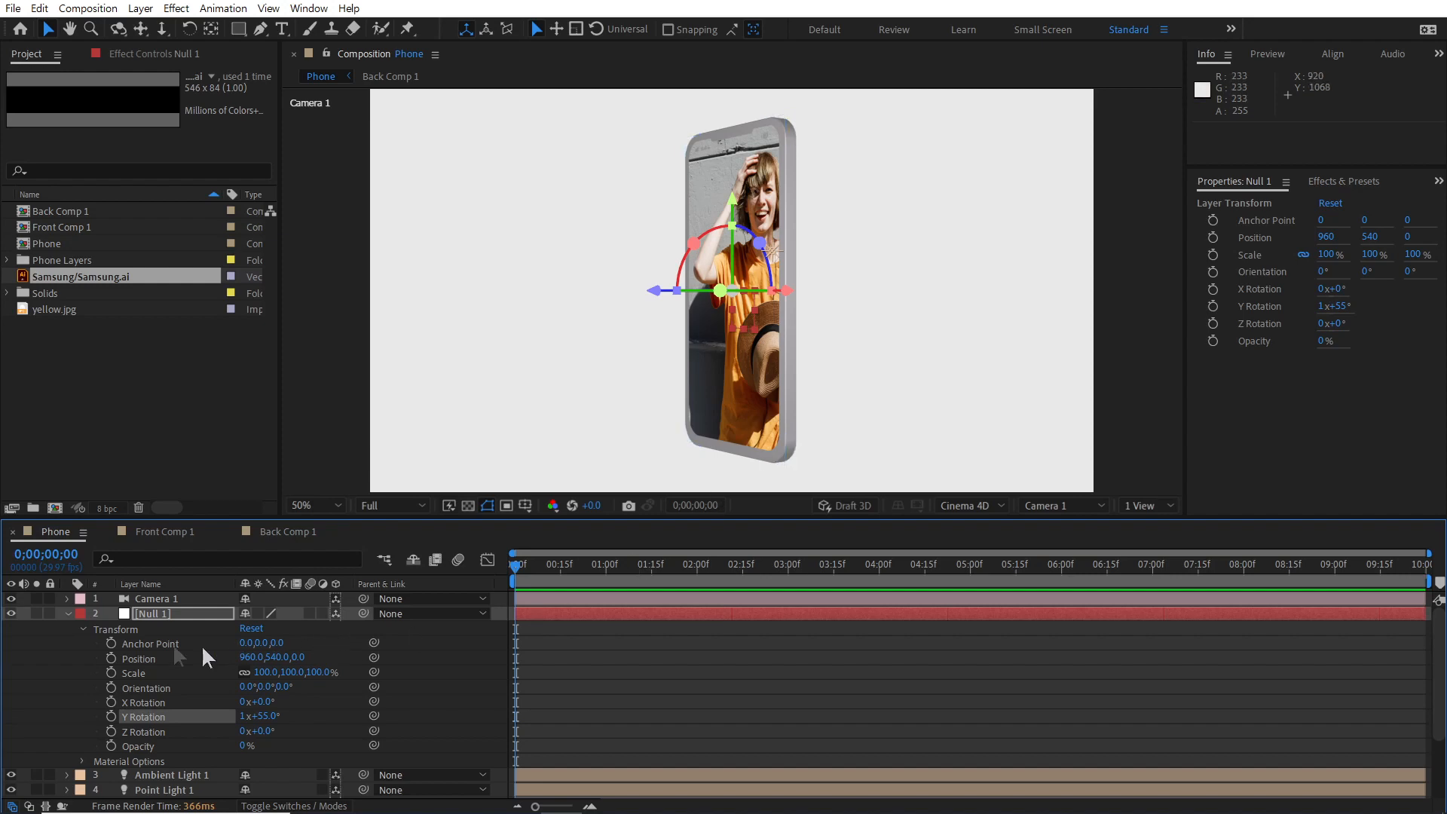
left_click(66, 612)
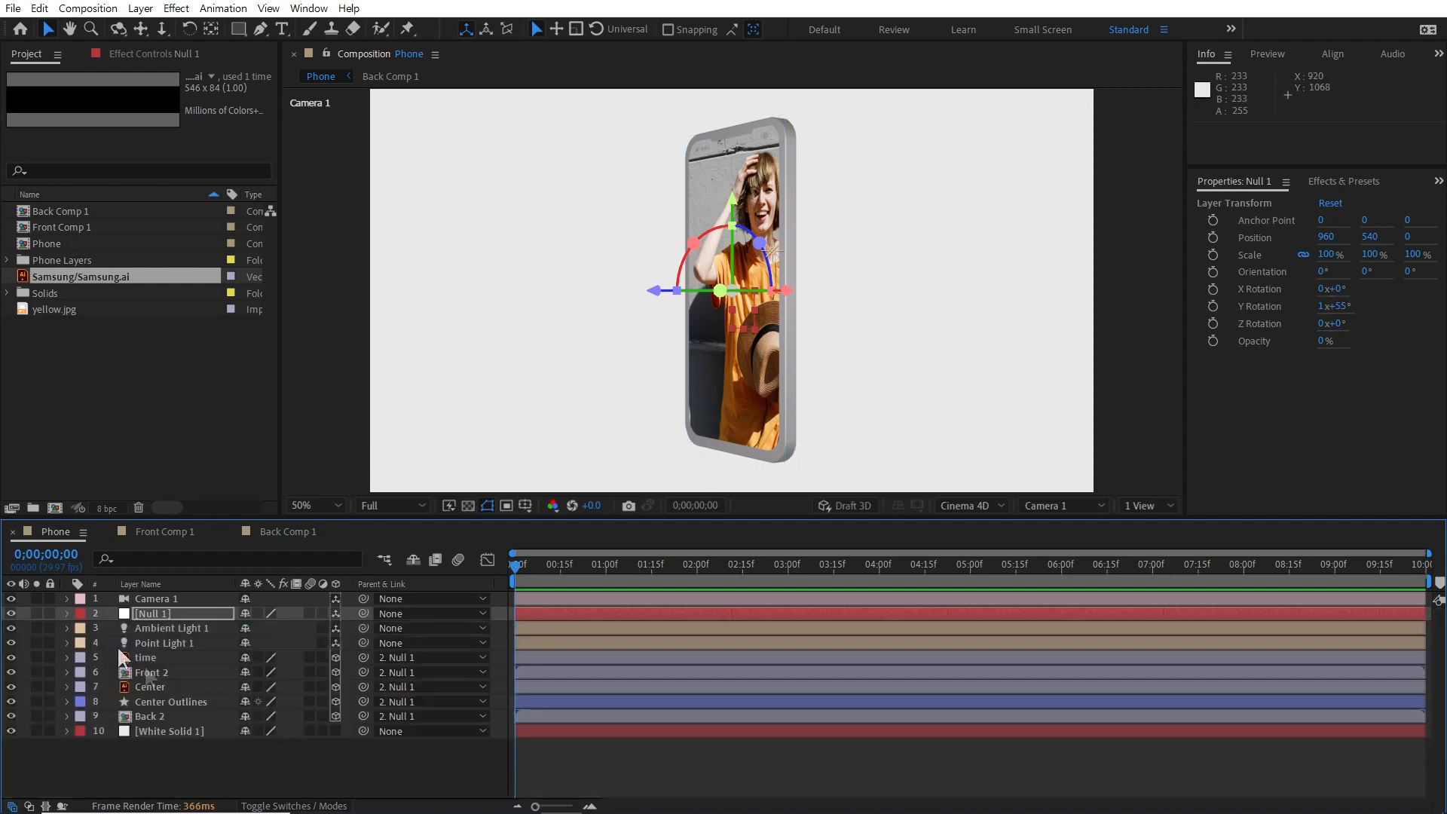
Step: Apply the Generate > Fill effect with its default red to the Center layer and deselect it
left_click(159, 670)
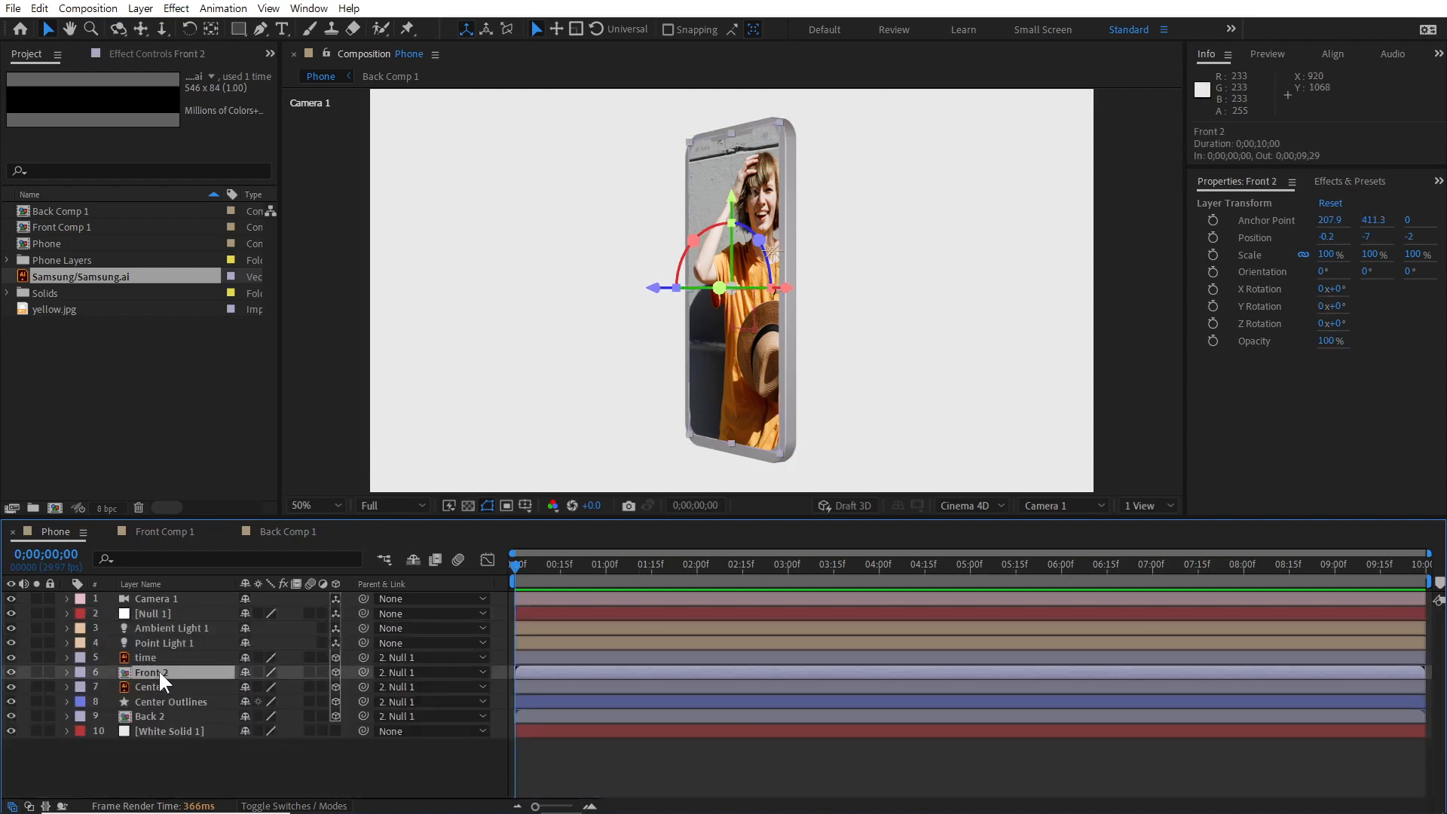
left_click(155, 686)
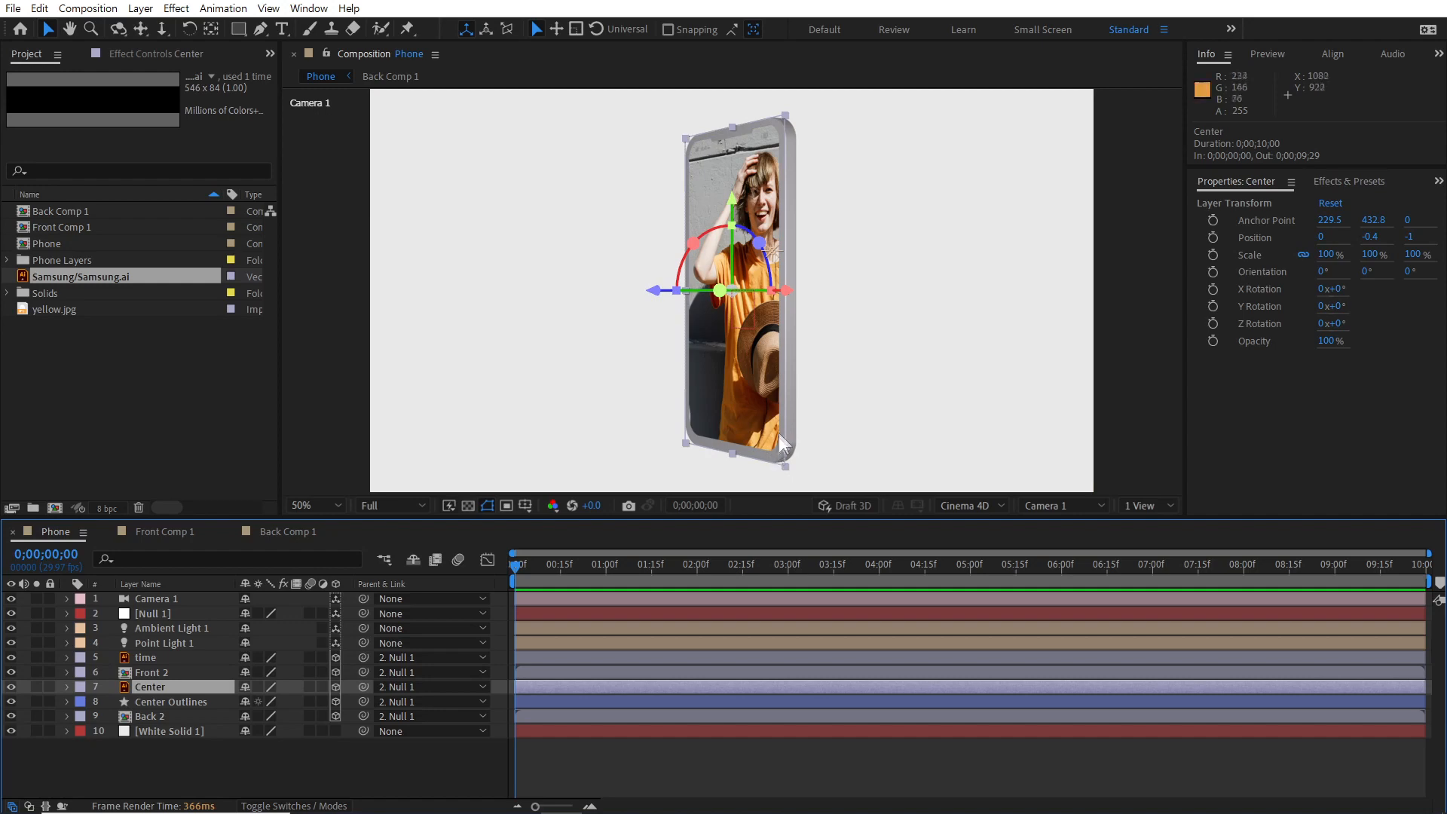
right_click(149, 687)
mouse_move(235, 467)
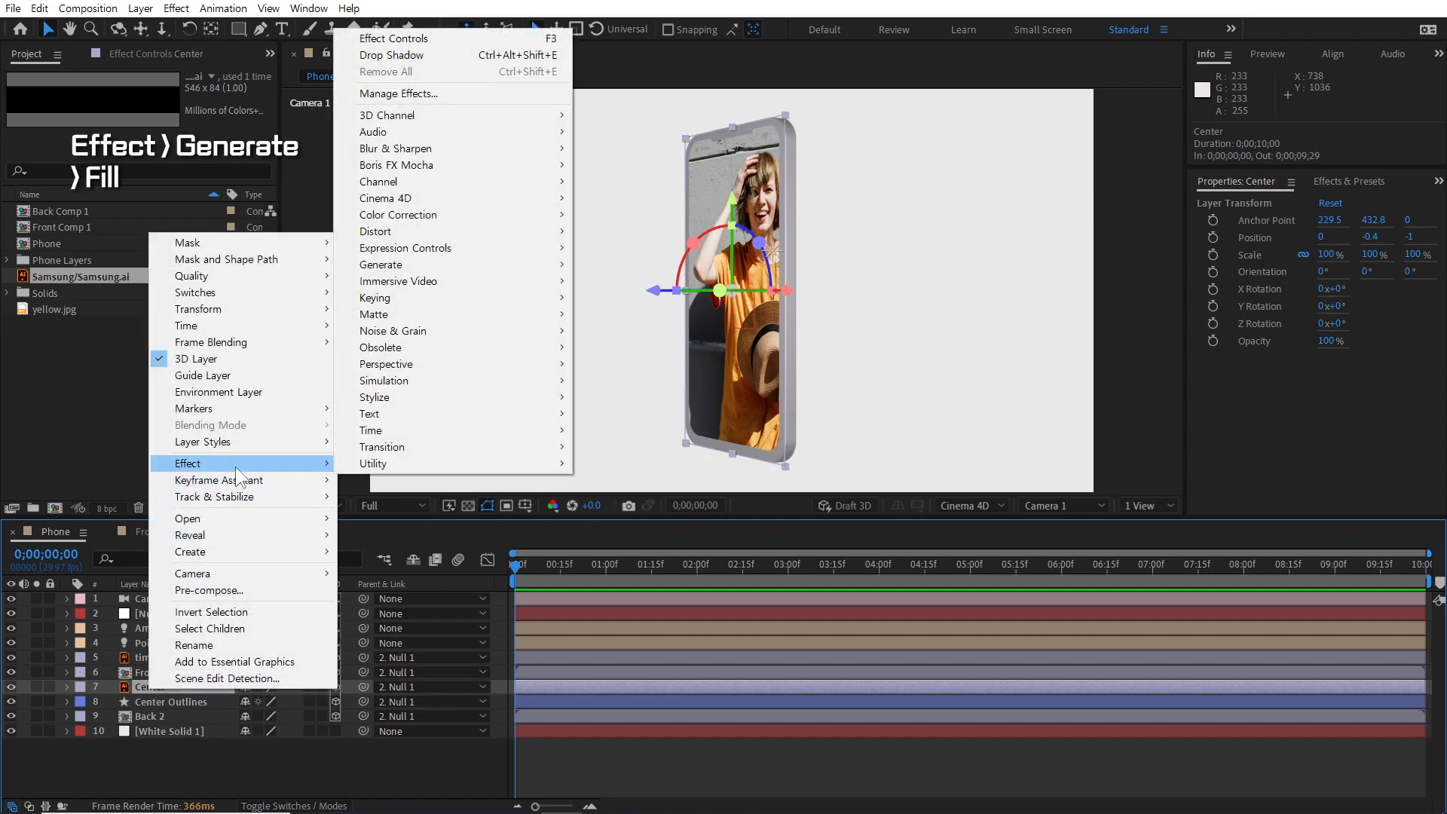
mouse_move(431, 265)
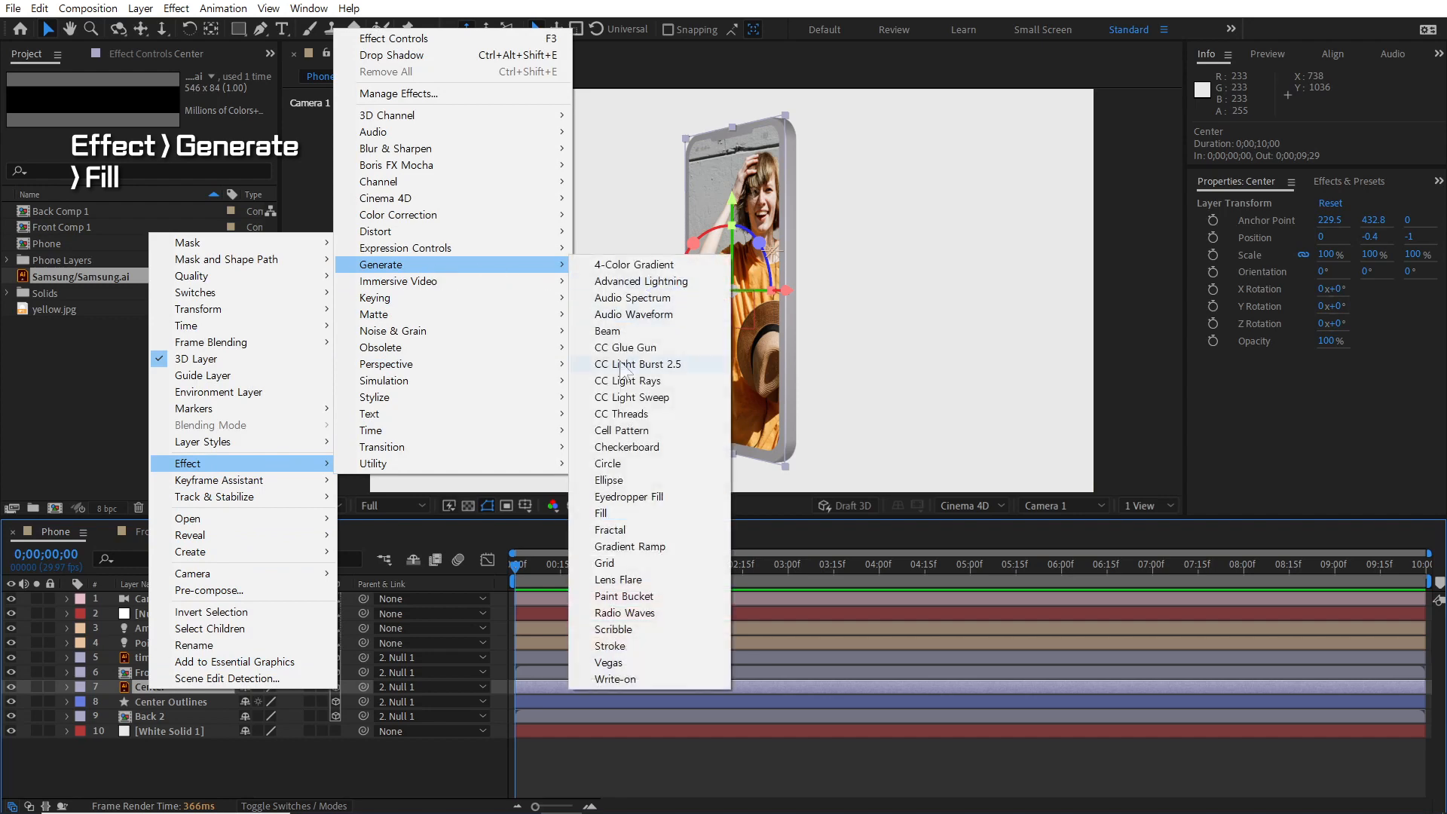
left_click(624, 513)
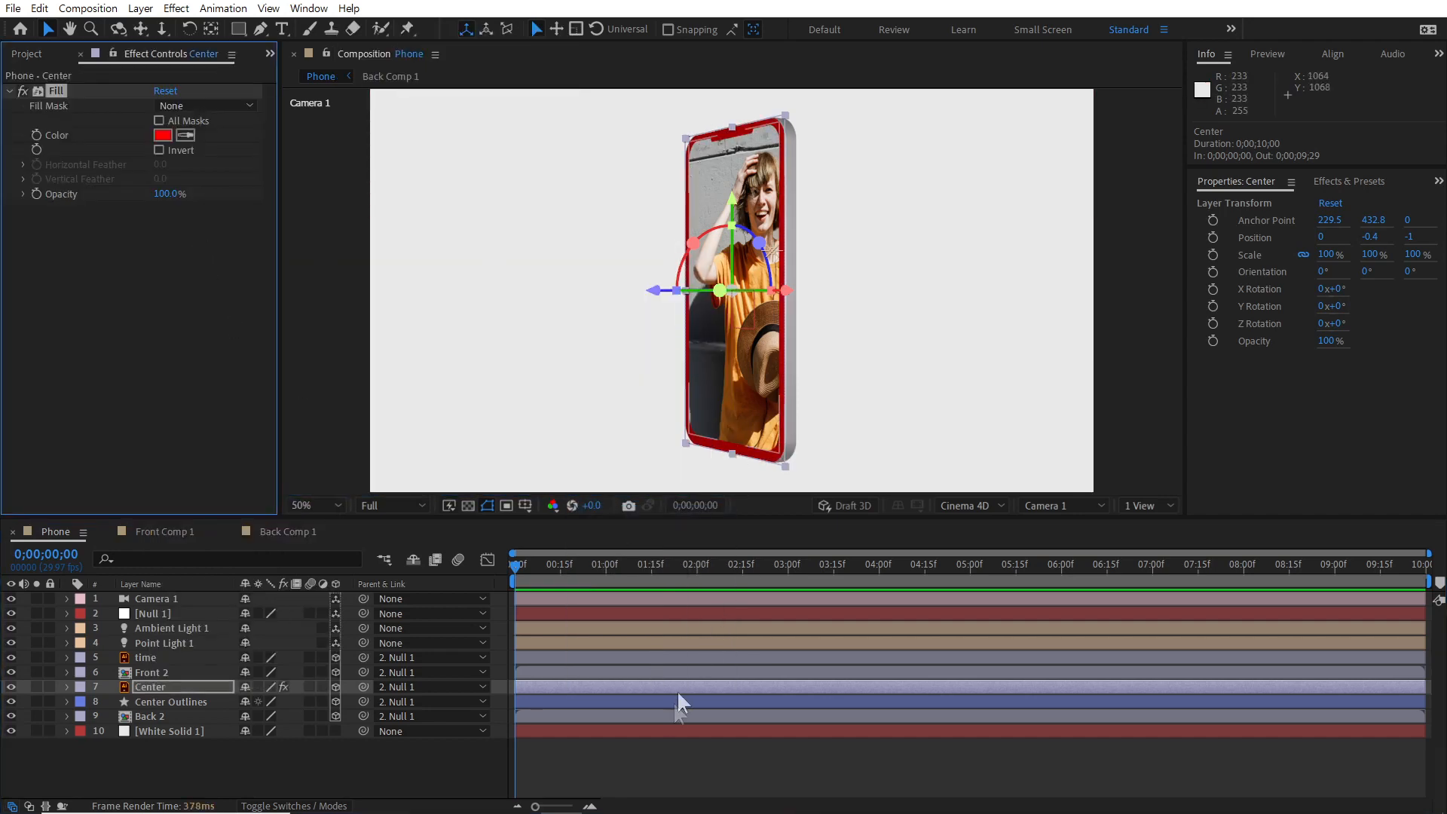
left_click(668, 758)
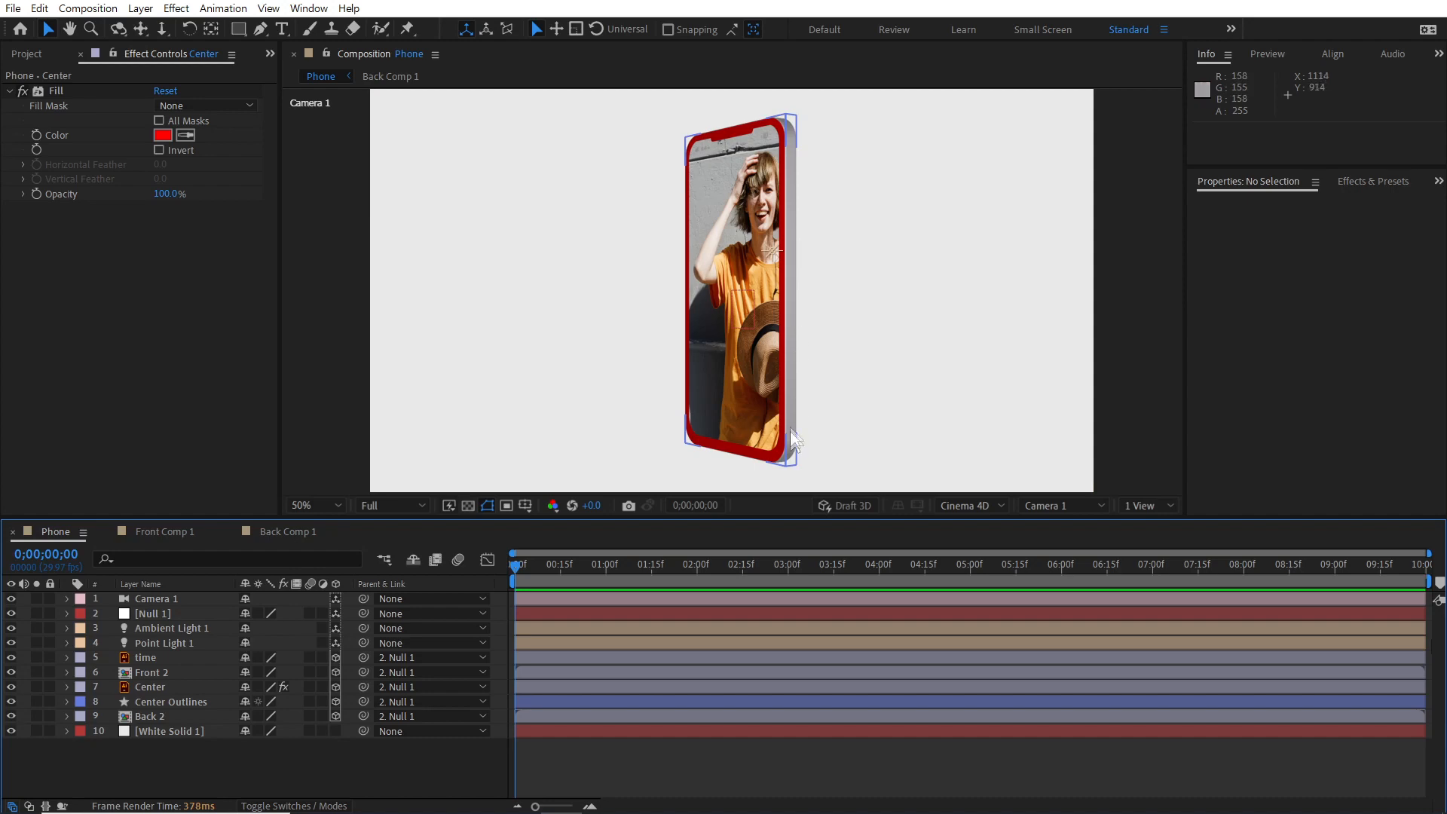
Step: Try dark grey fills on the Center Outlines shape layer, settle on a near-white fill, and deselect the layer
left_click(155, 699)
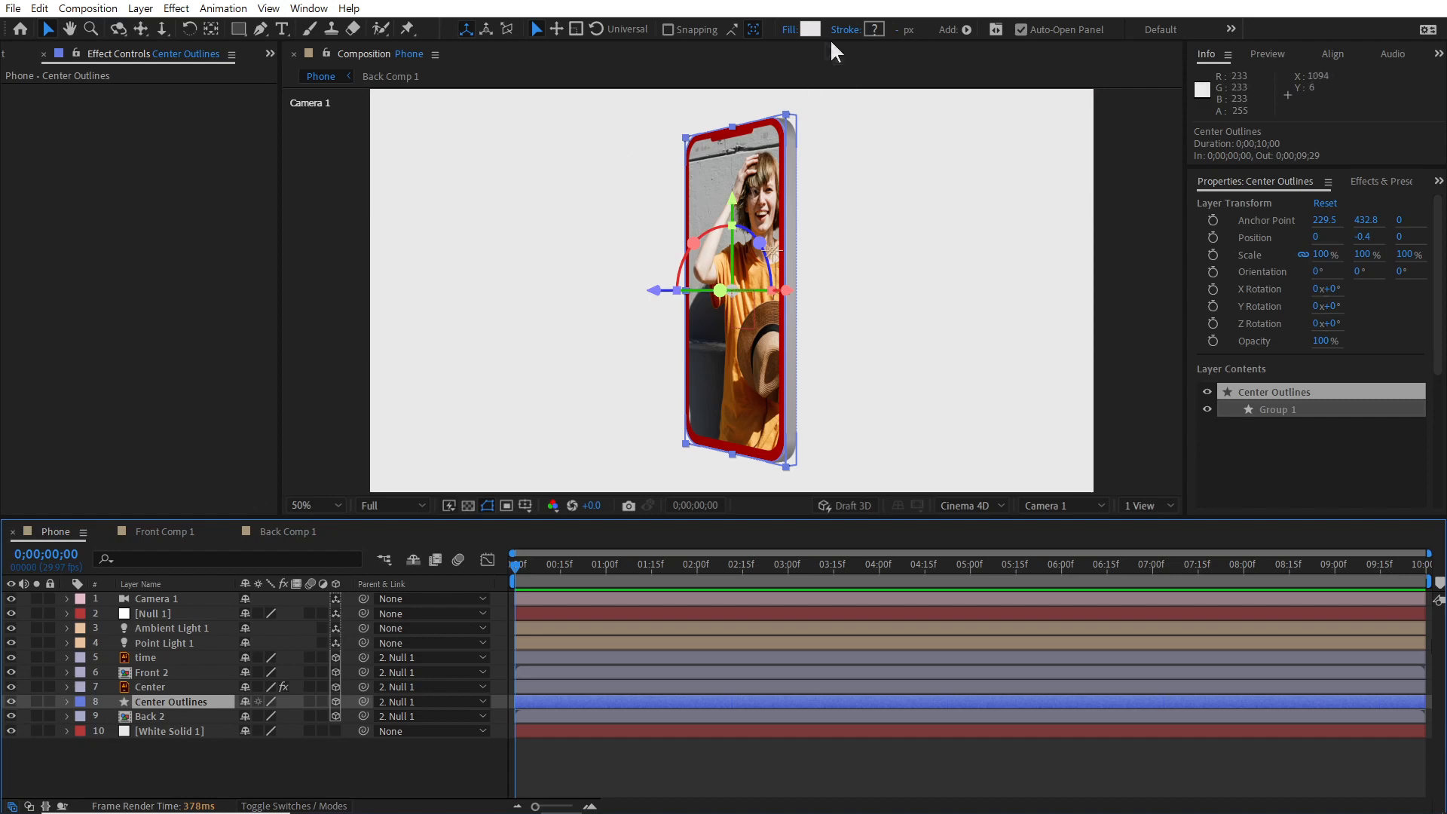
left_click(811, 29)
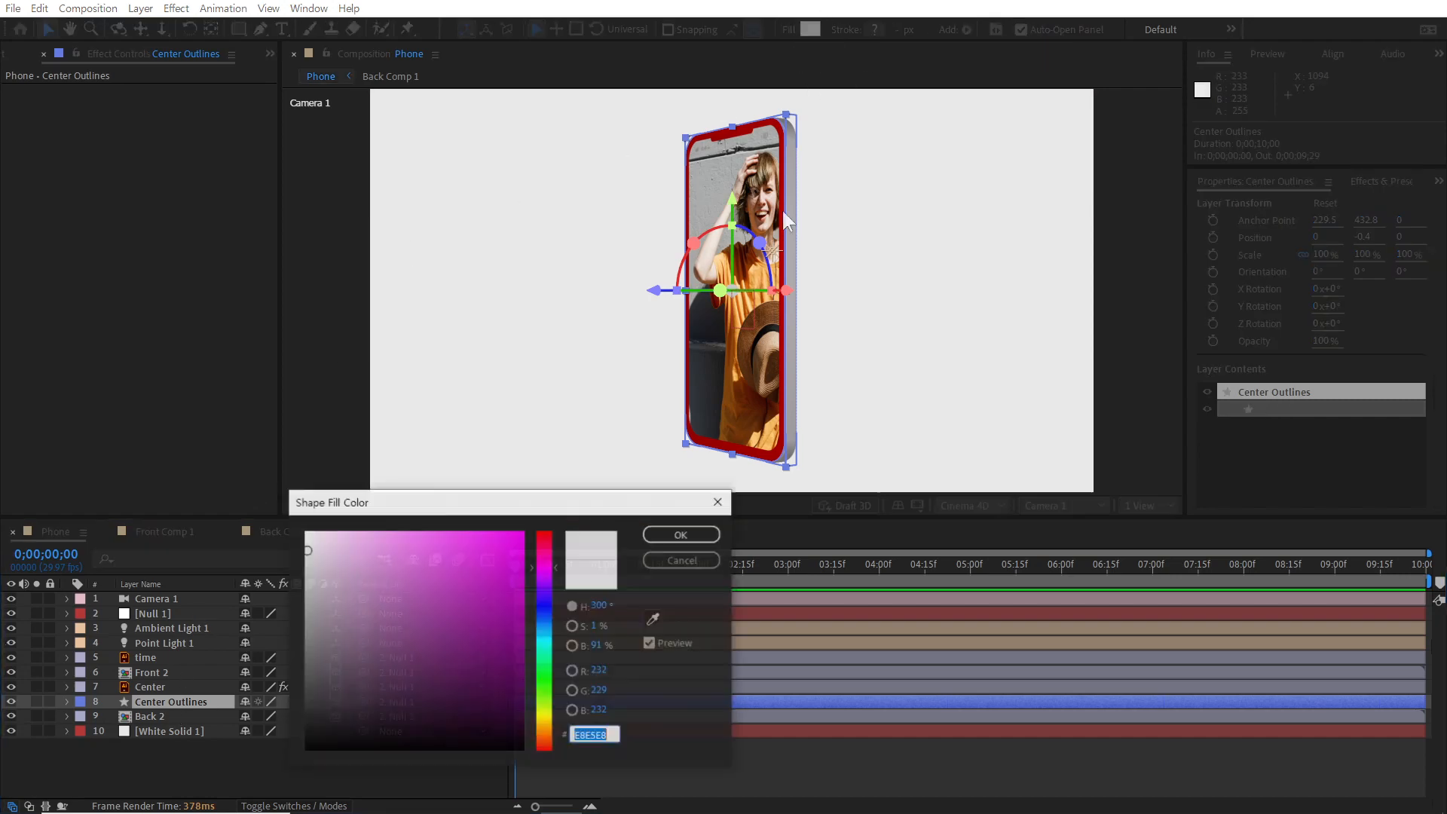
left_click(304, 612)
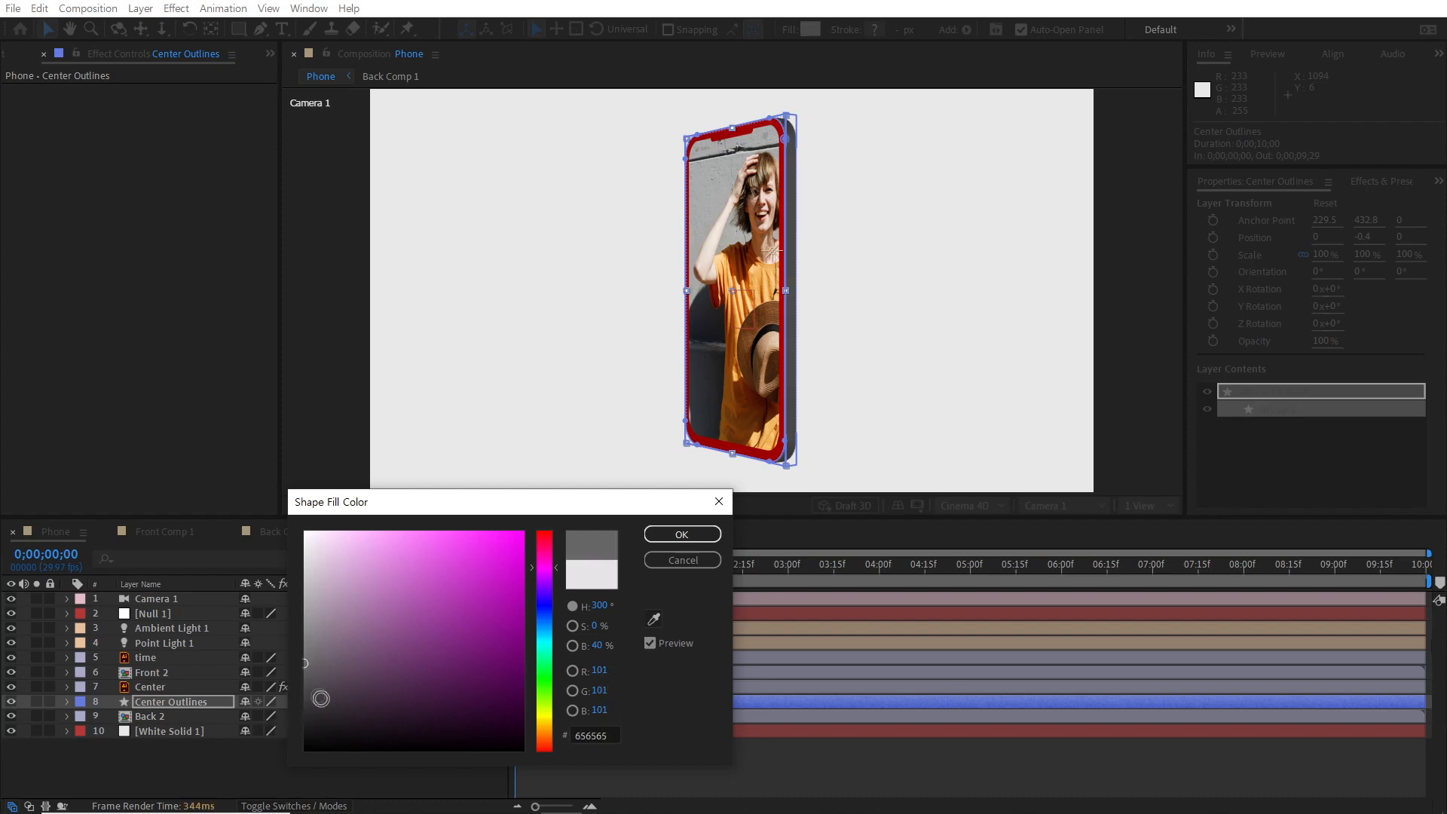
left_click(306, 695)
left_click(304, 678)
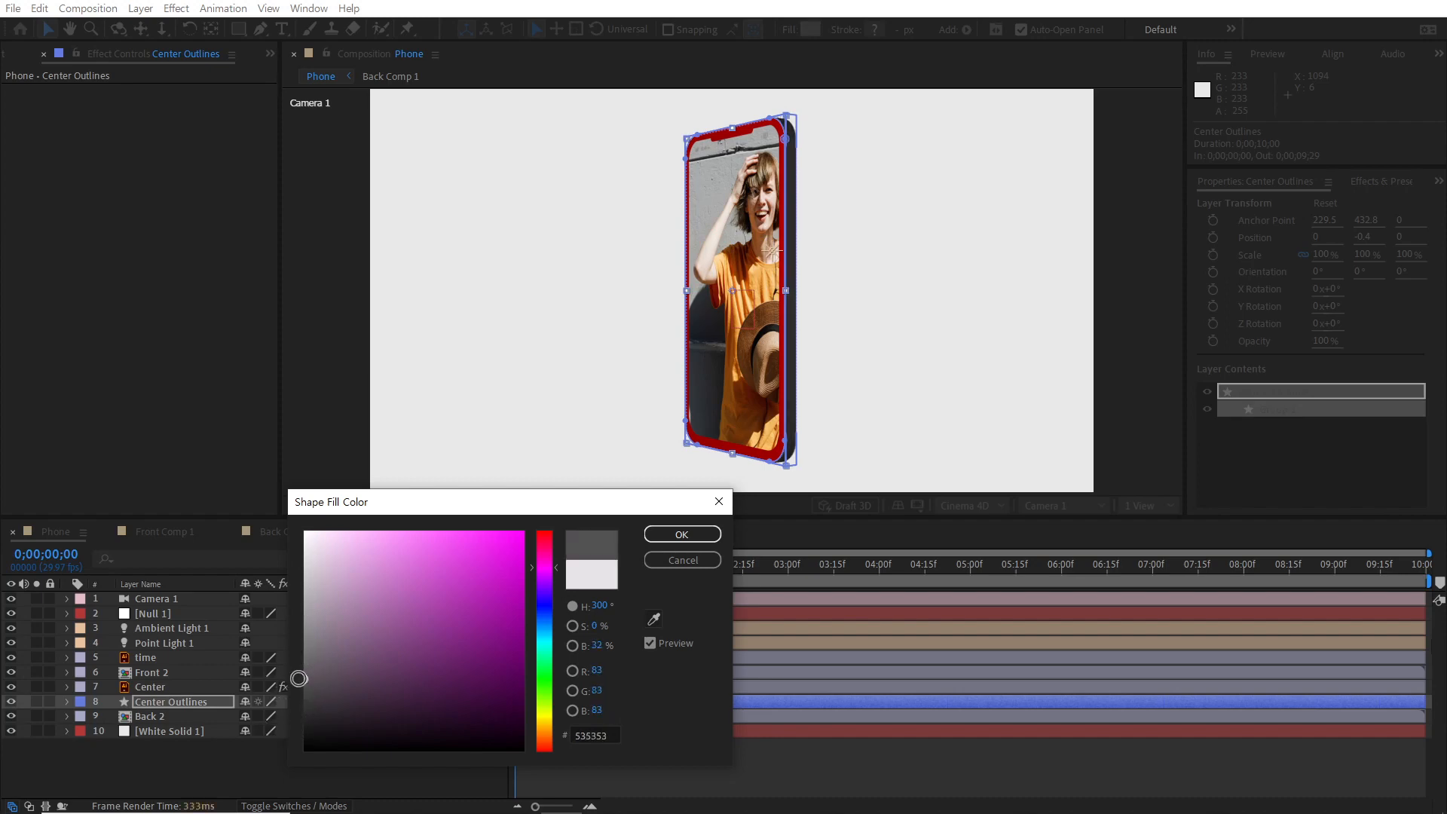
mouse_move(299, 677)
left_mouse_down()
mouse_move(318, 583)
mouse_move(280, 500)
left_mouse_up()
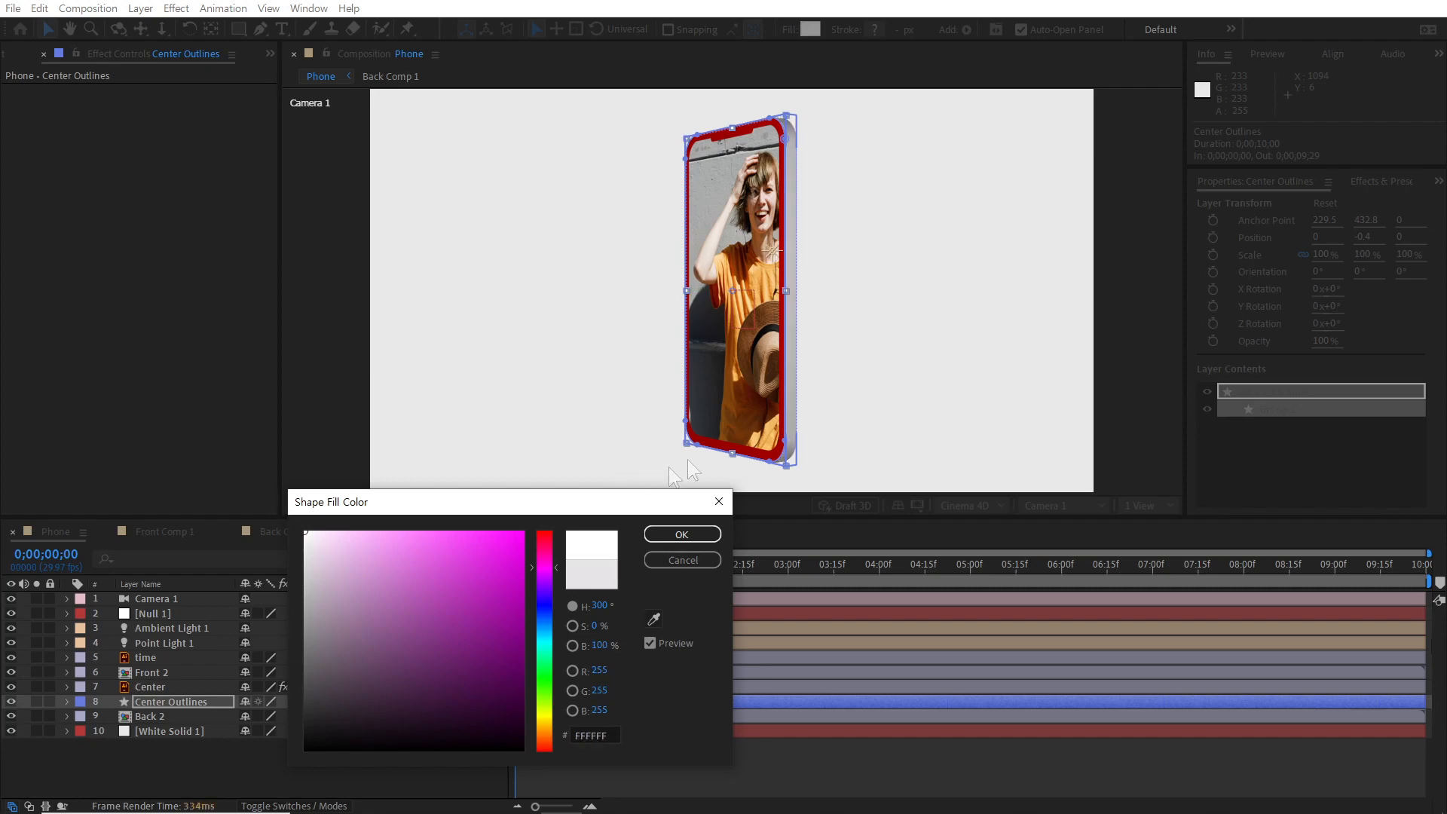
left_click(305, 539)
left_click(693, 534)
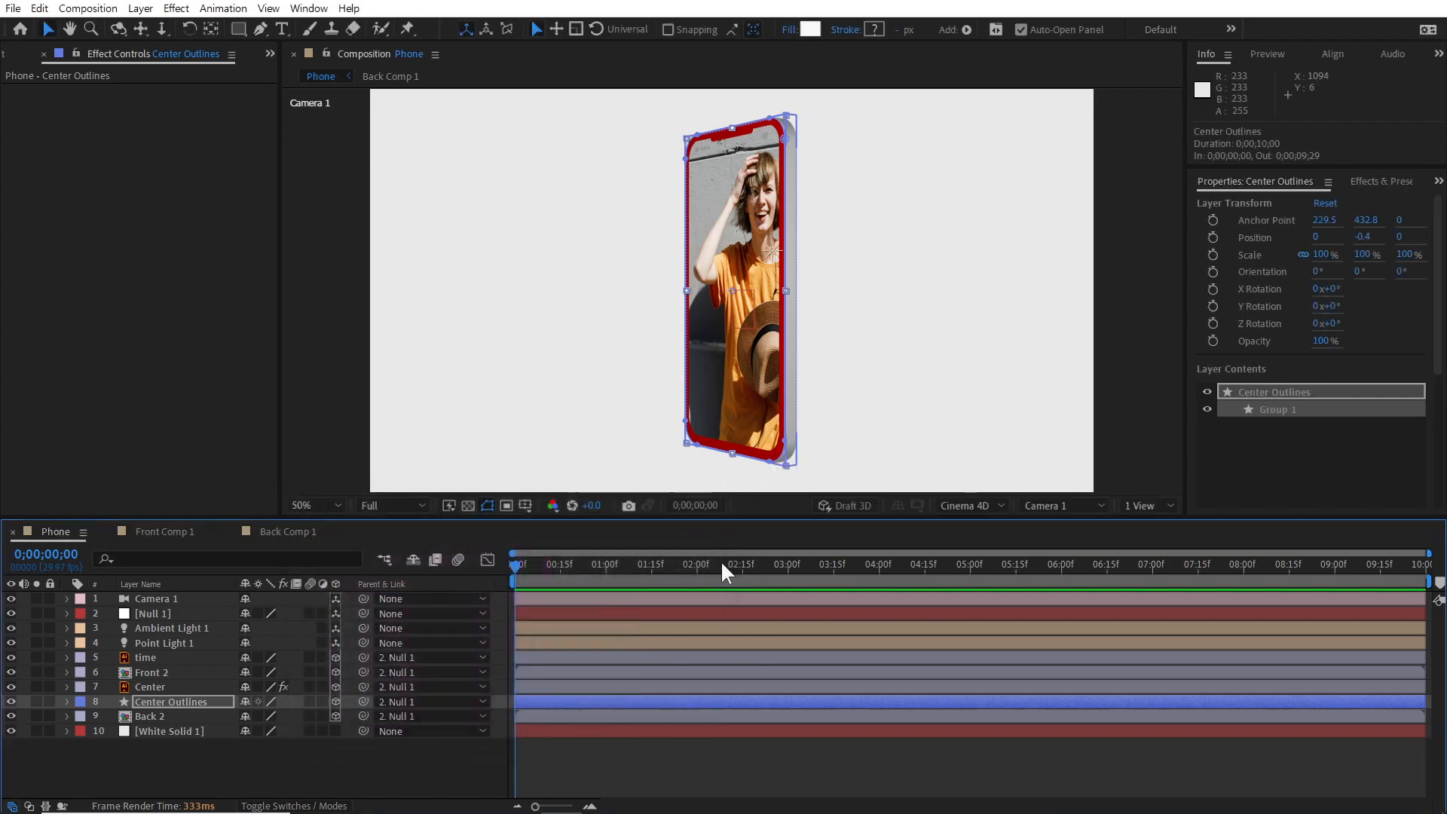
left_click(416, 765)
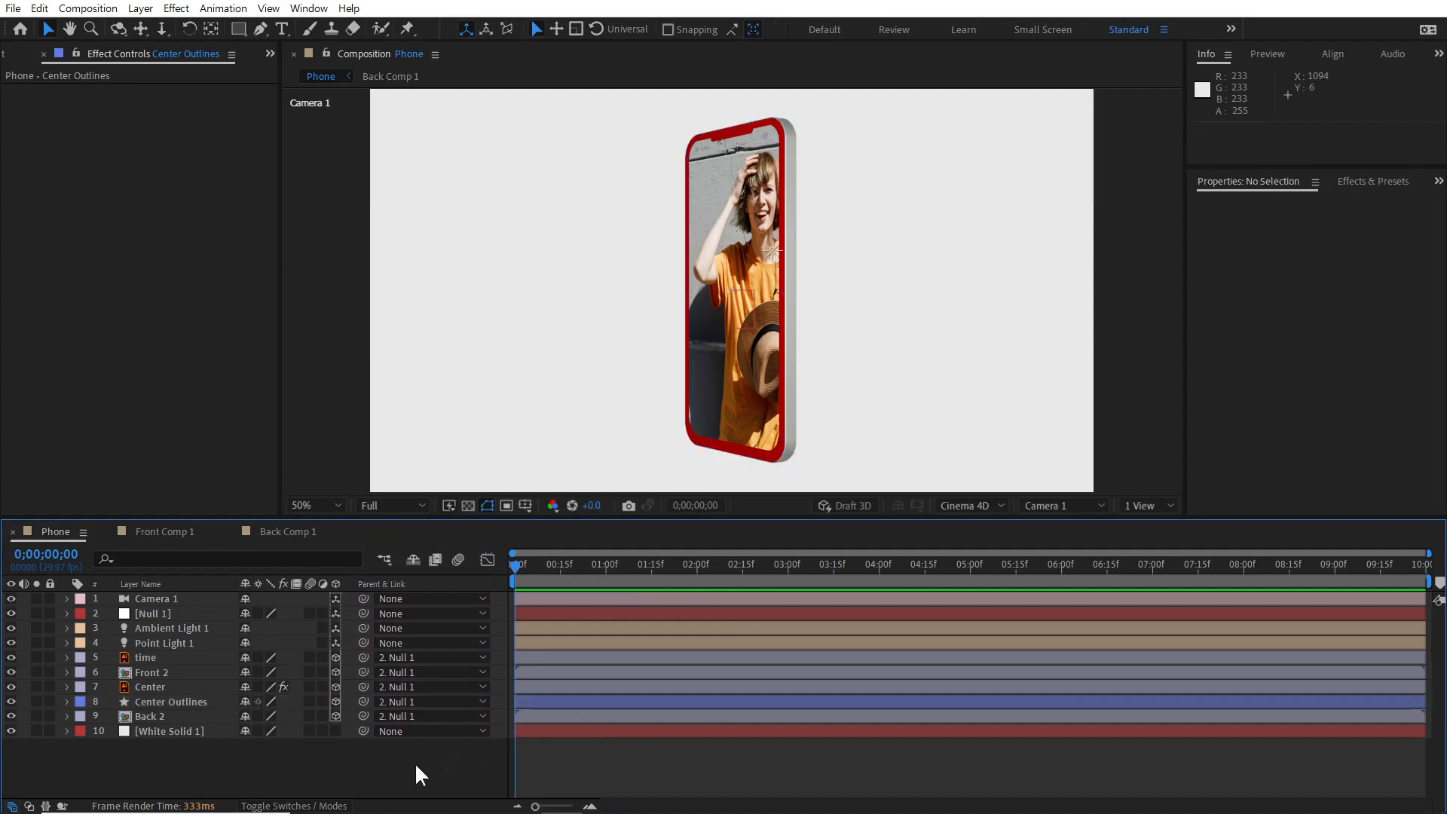
Step: Reveal the rotation properties of Null 1 and set its Y Rotation to 0x+0°
left_click(166, 613)
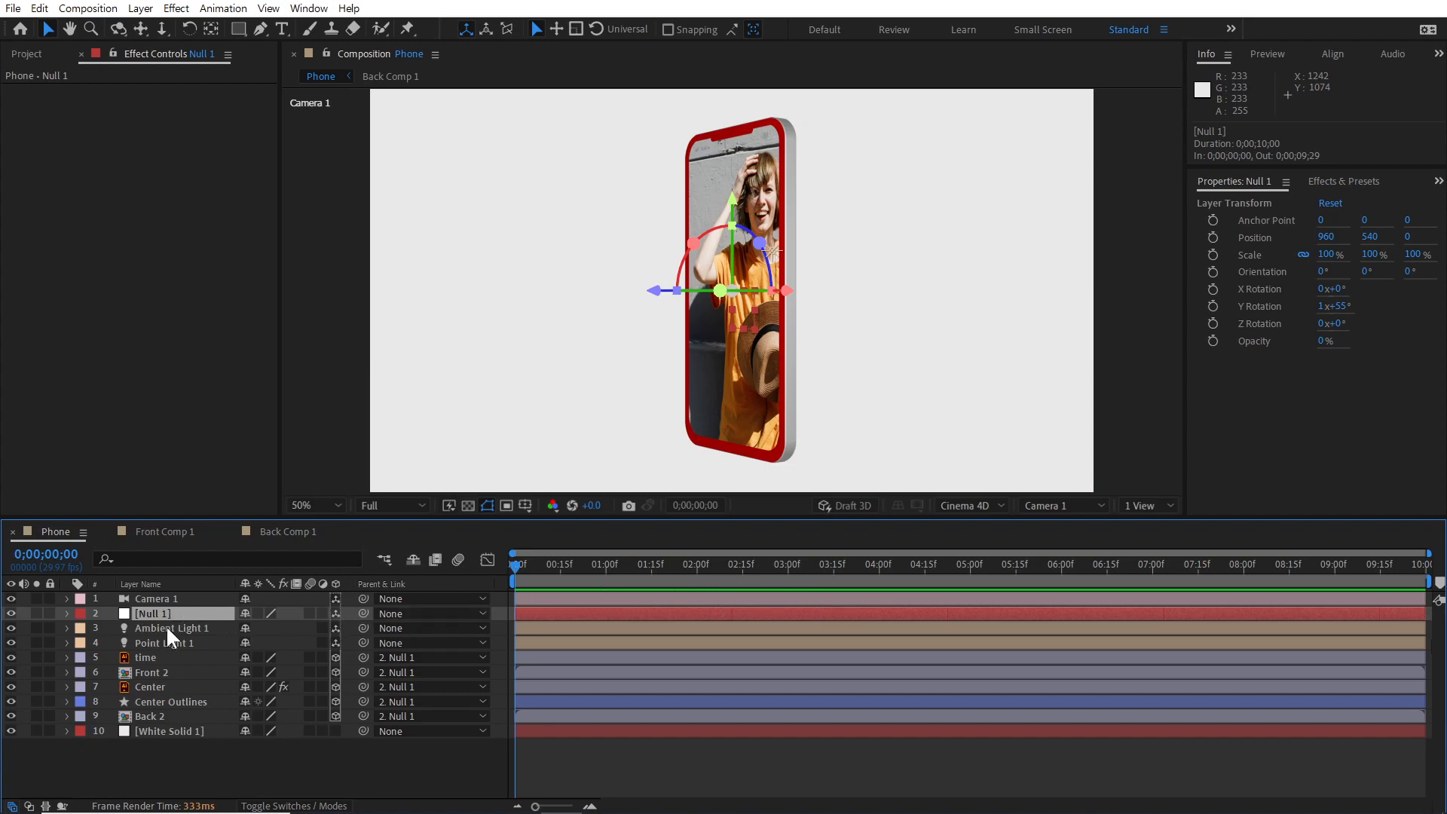
key("r")
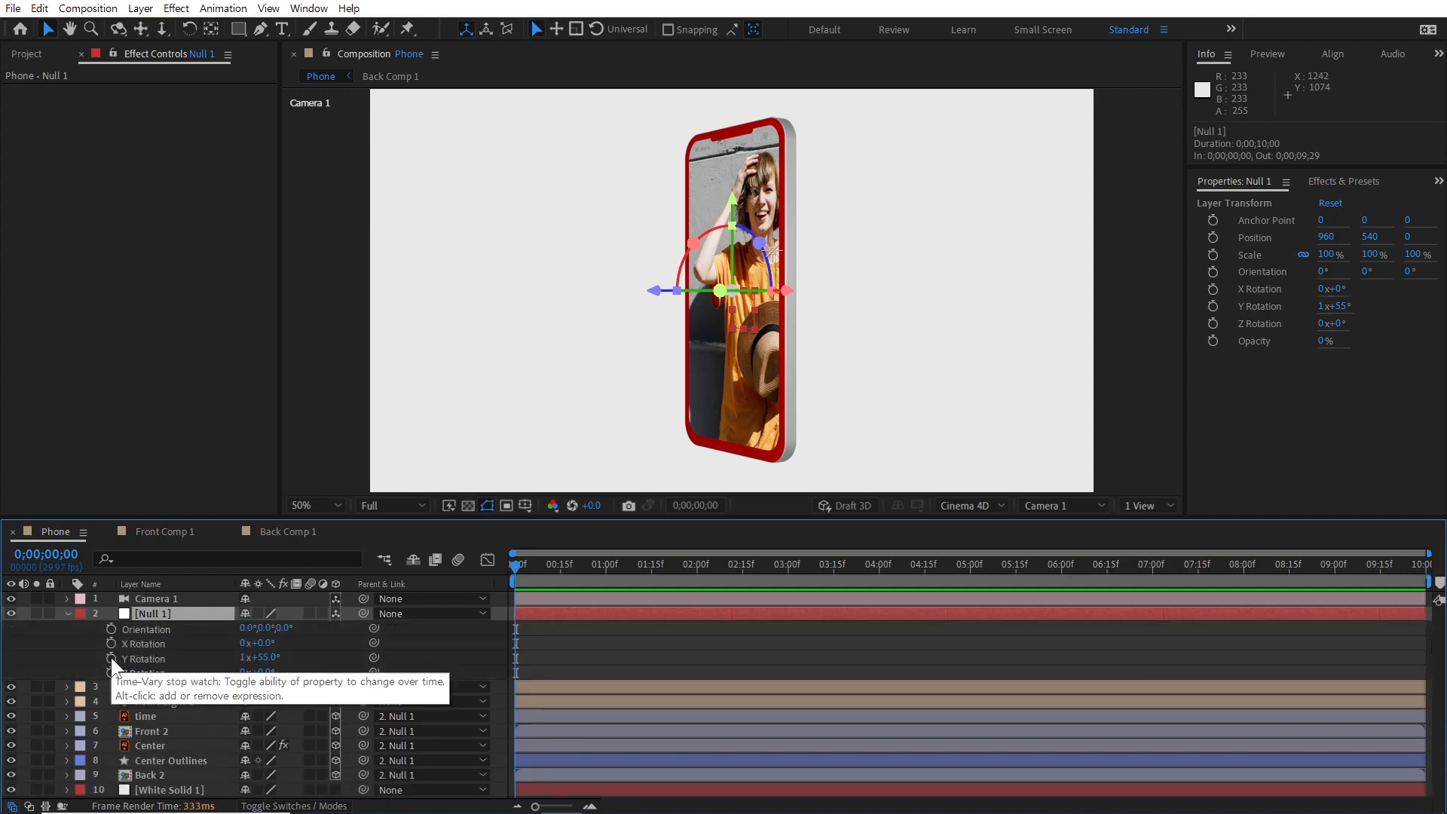
left_click(271, 657)
type("0")
key("Return")
left_click(244, 657)
type("0")
key("Return")
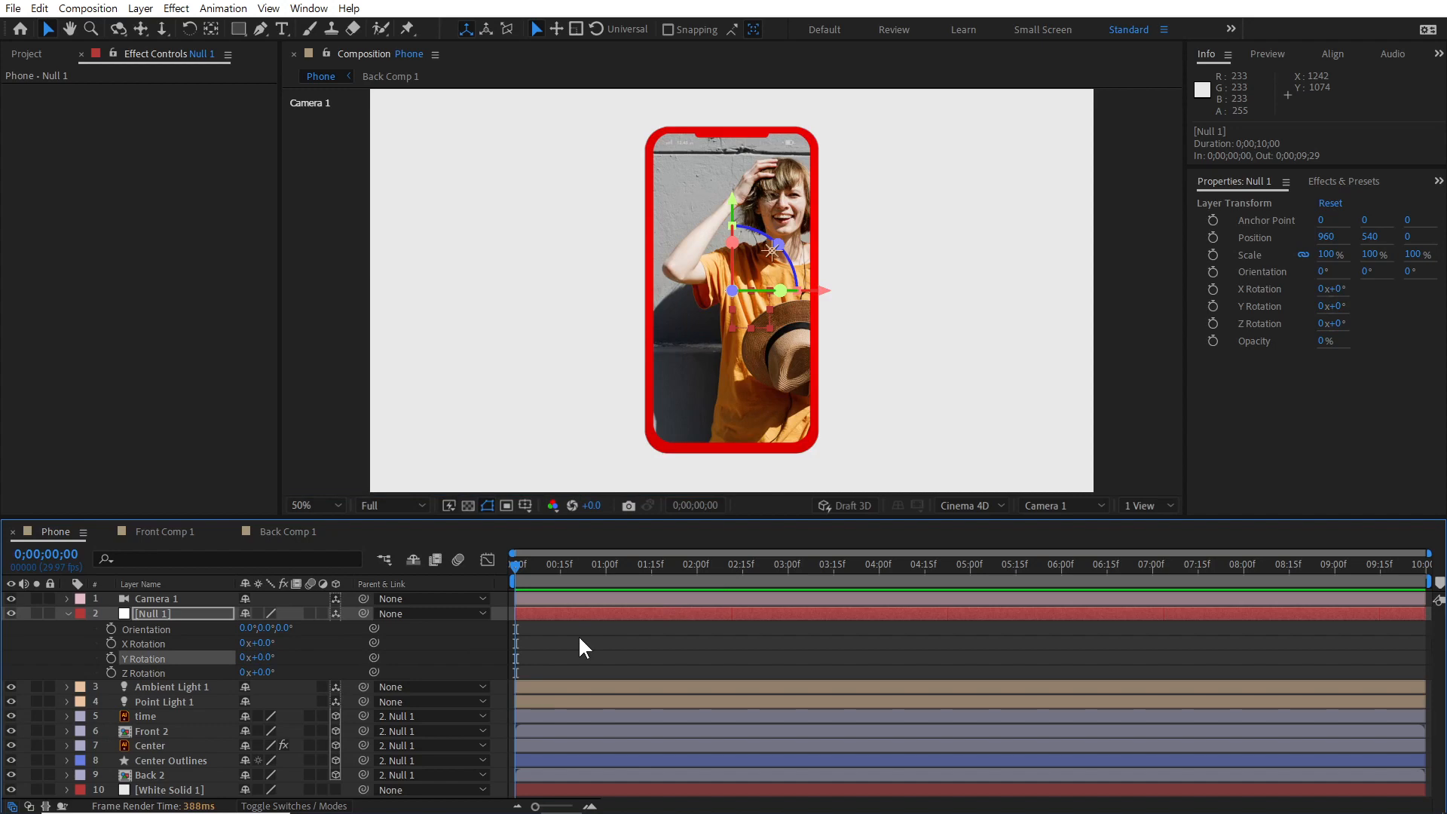
Step: Keyframe Null 1's Y Rotation at 0x+0° at 2 seconds and at -1x+0° at the start of the timeline
left_click(697, 572)
left_click(112, 657)
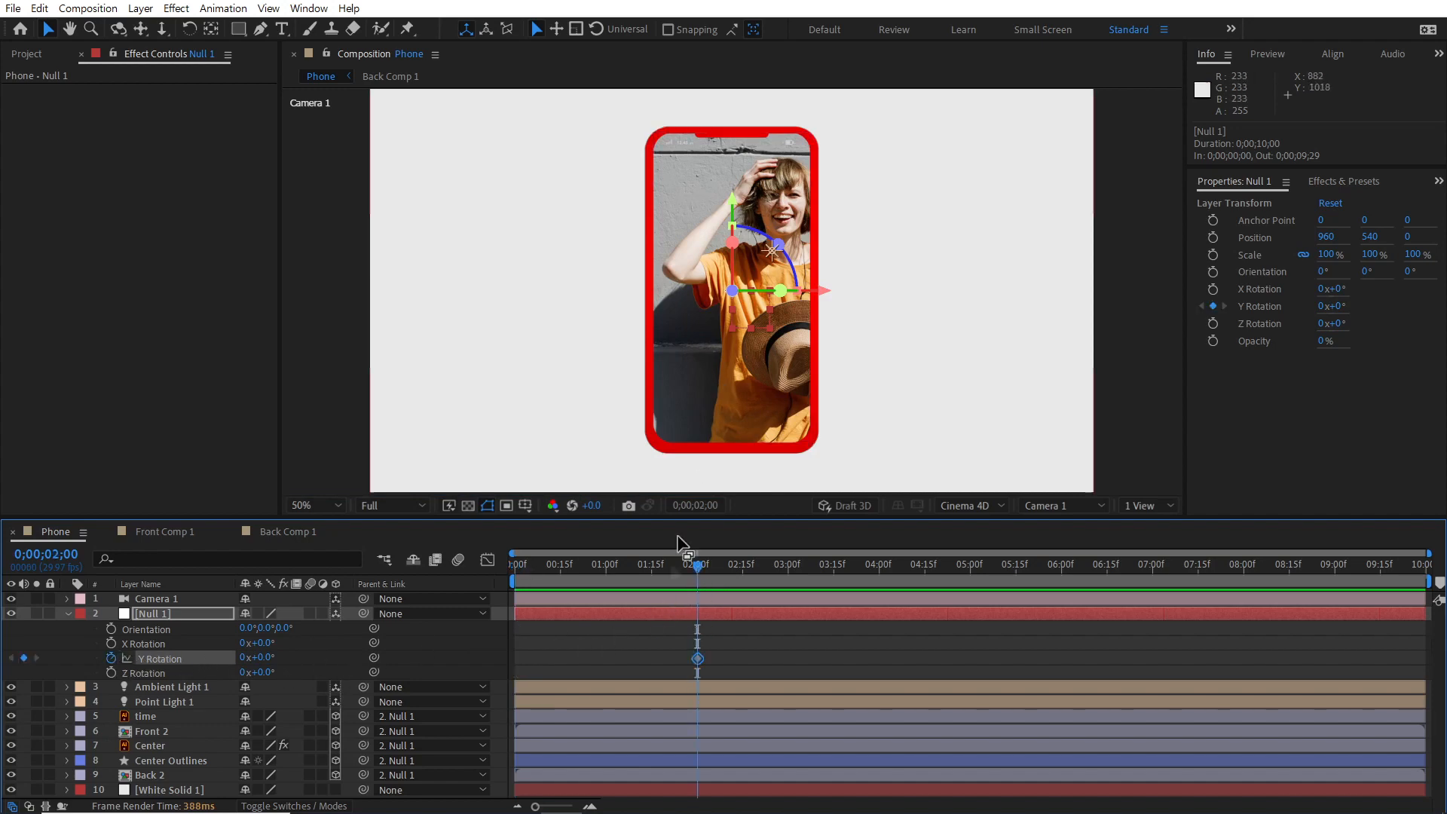
left_click(515, 570)
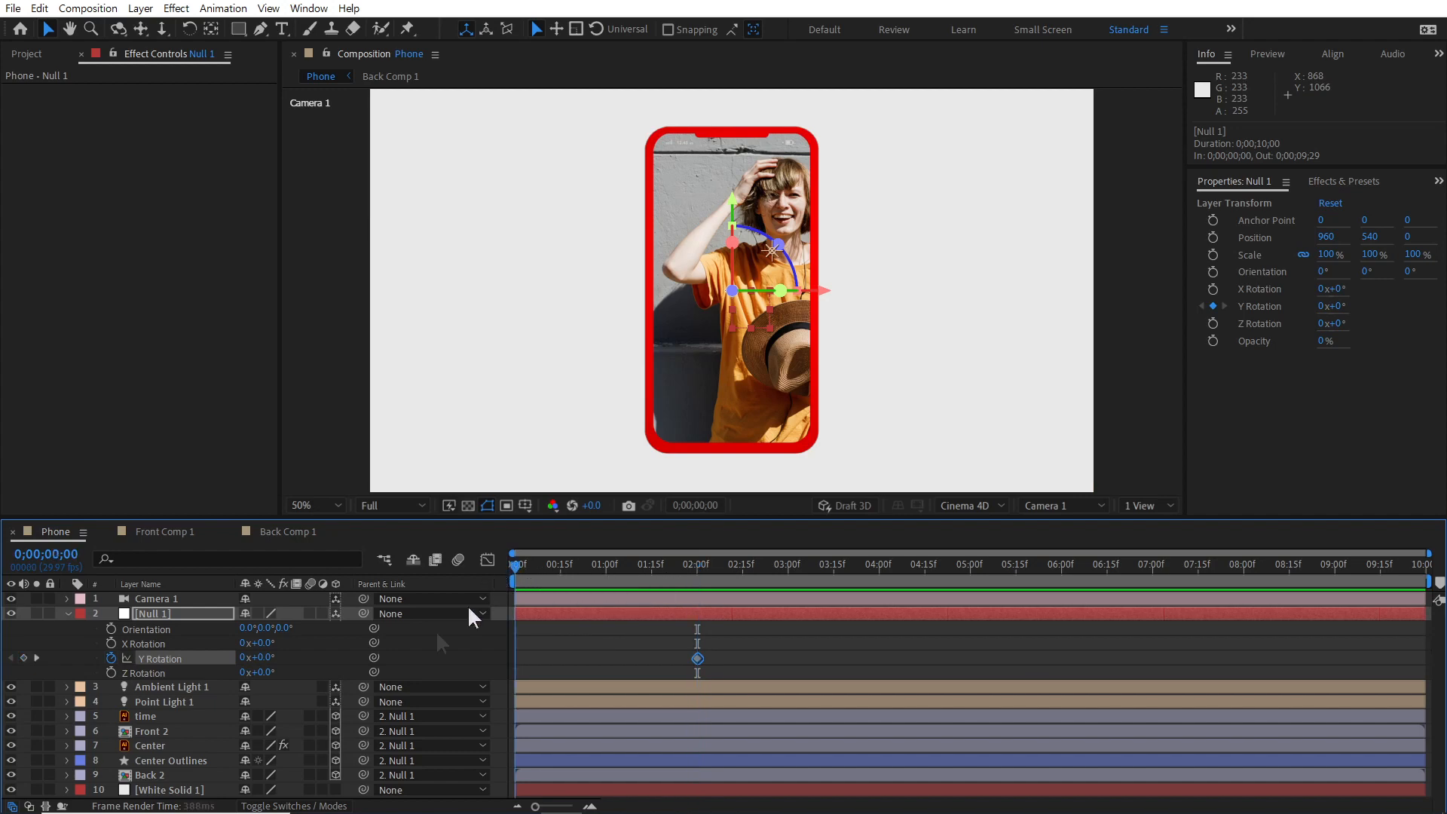
left_click(244, 659)
type("-1")
key("Return")
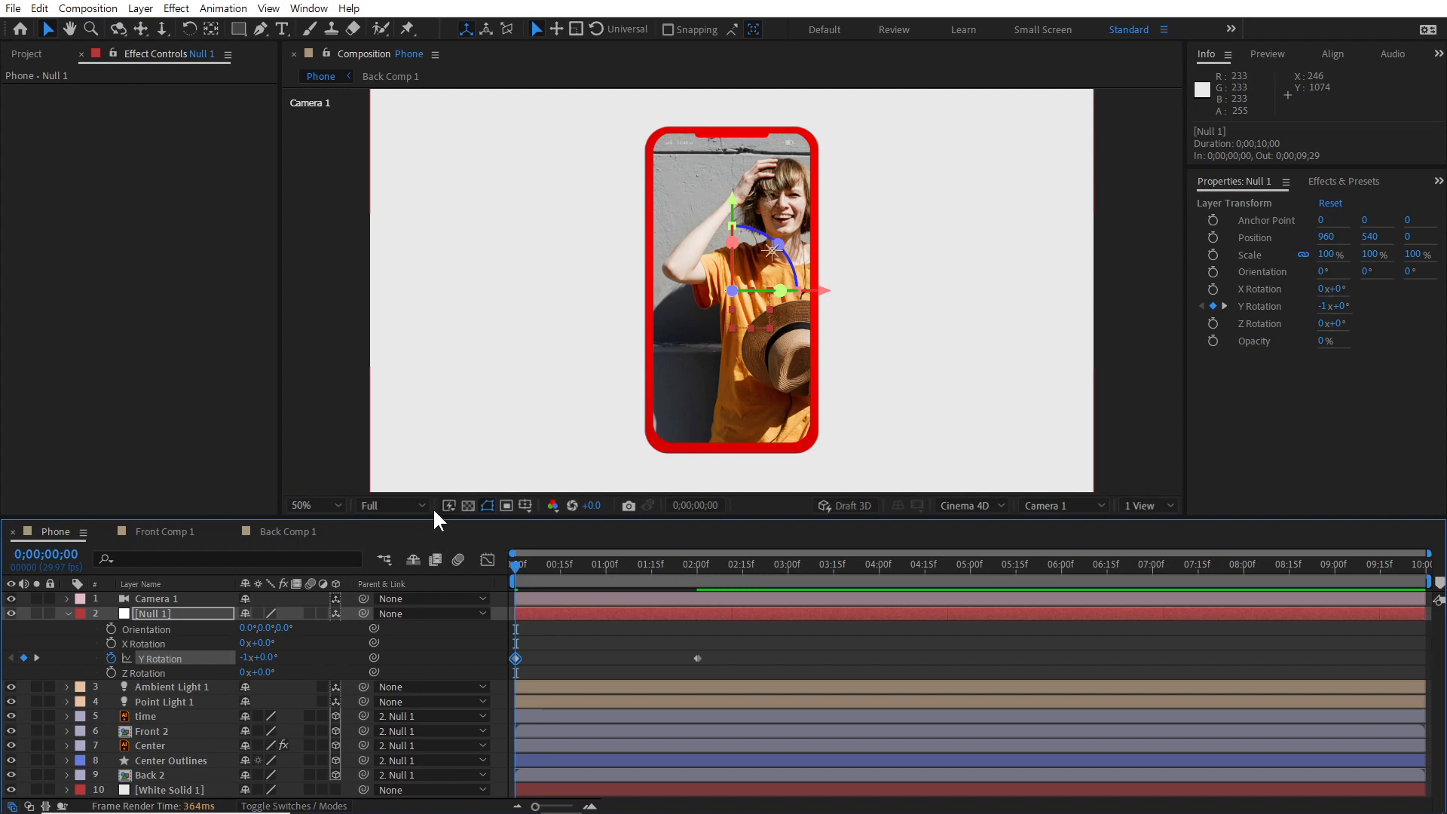
Step: Lower the composition's preview resolution to Half and play back the phone's rotation
left_click(408, 506)
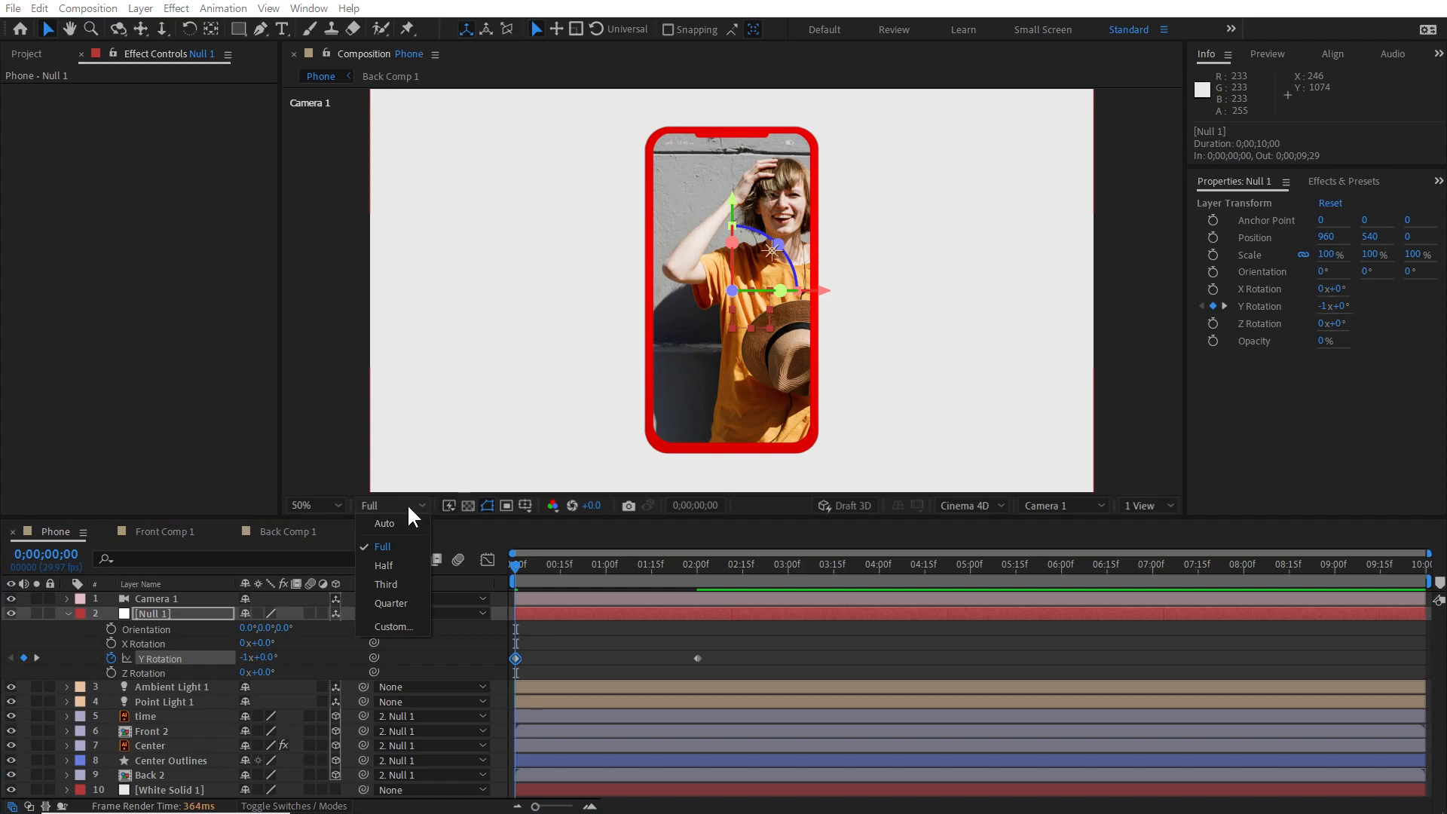
left_click(392, 565)
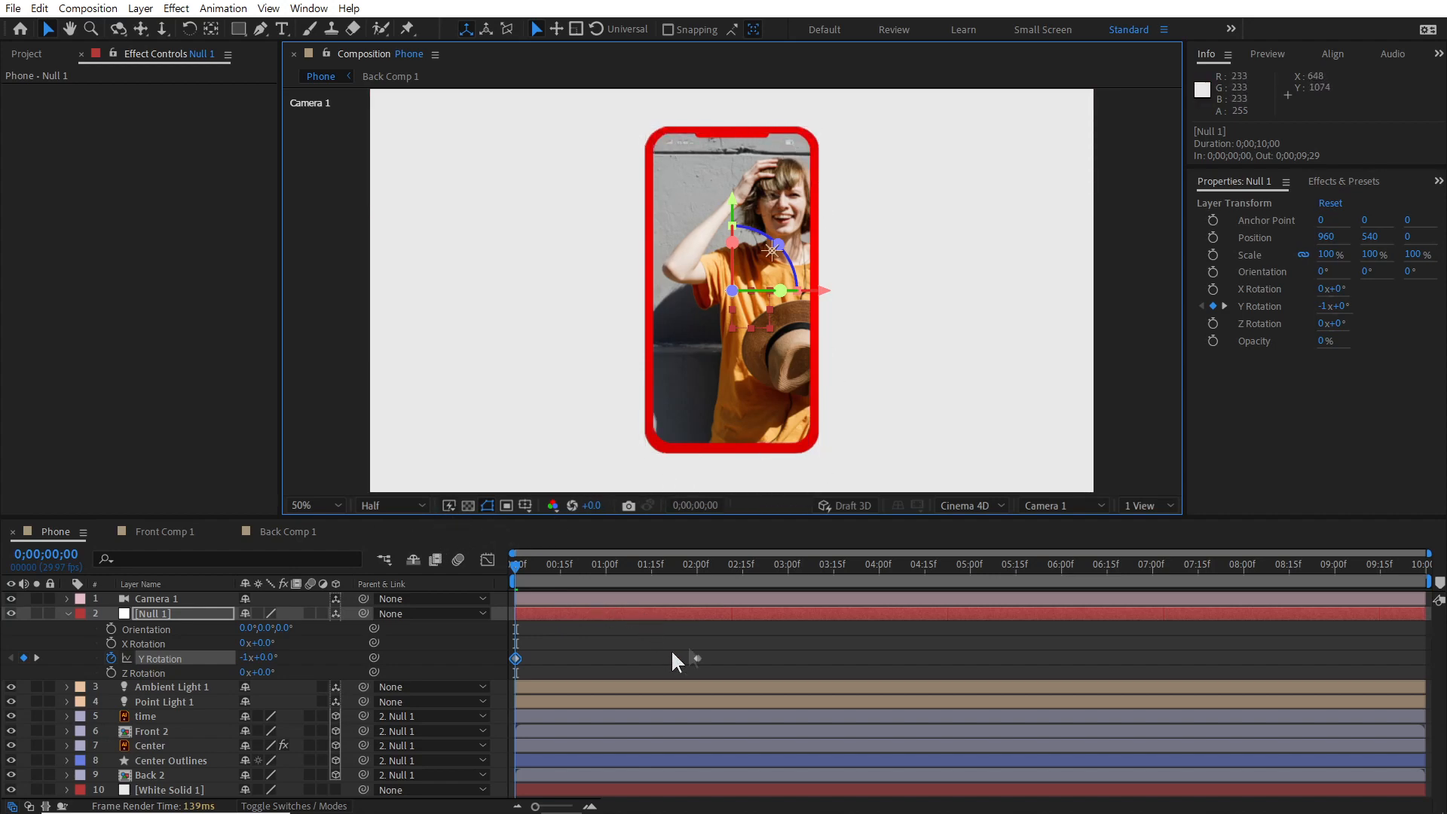
key("space")
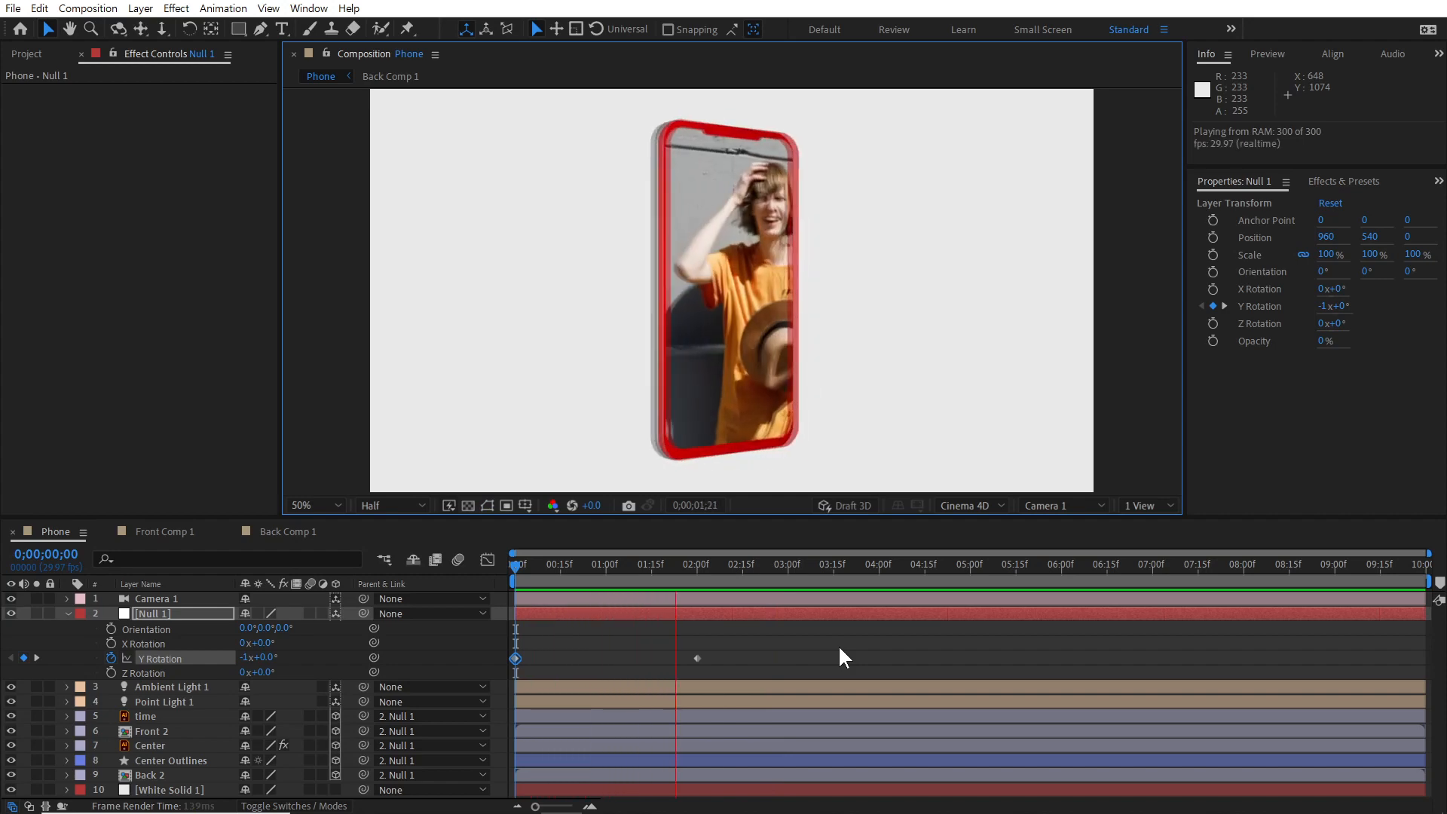
key("space")
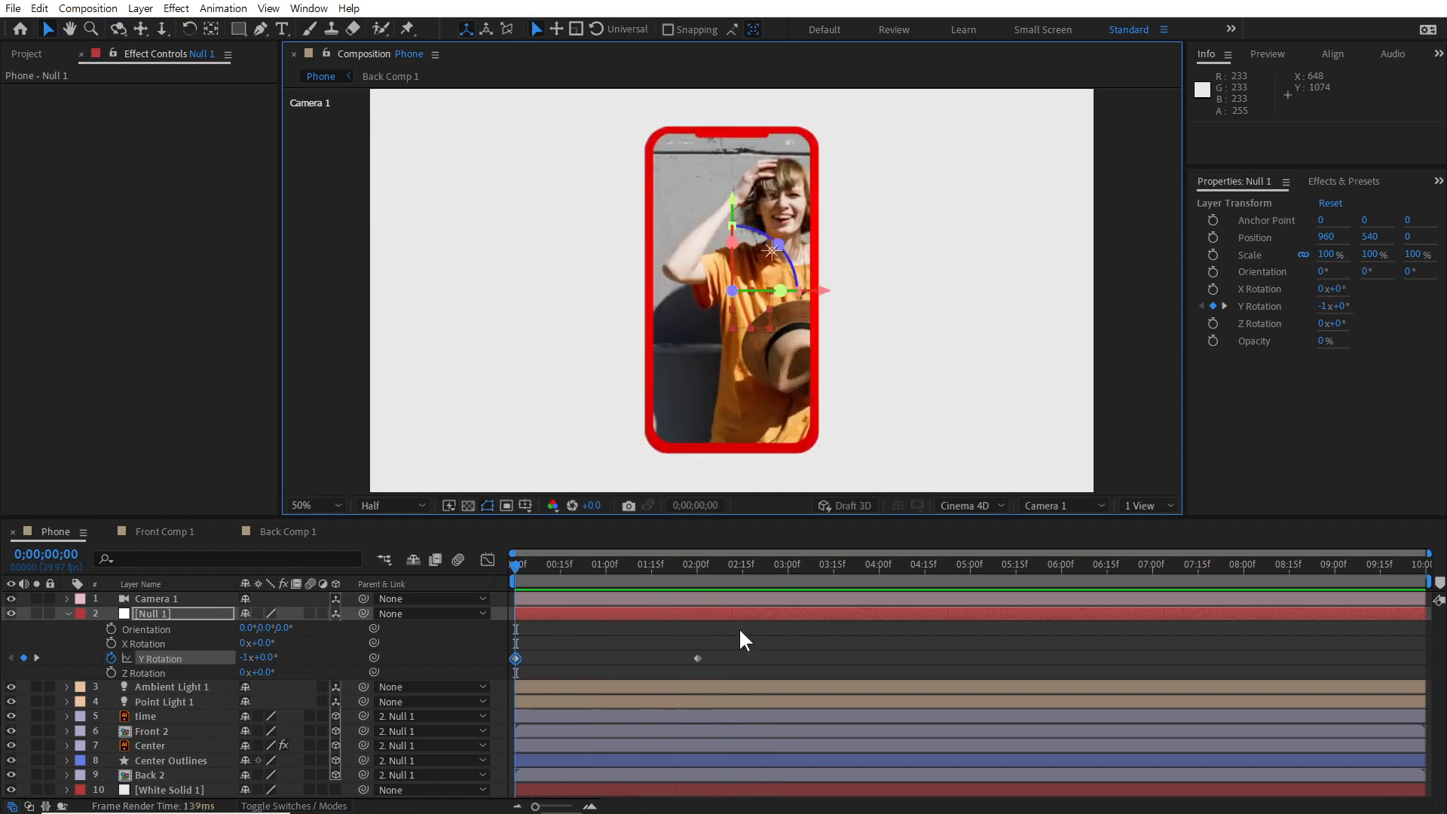
Step: Apply Easy Ease to Null 1's Y Rotation keyframe at 2 seconds and scrub through the start of the animation
left_click_drag(737, 639, 680, 679)
key("F9")
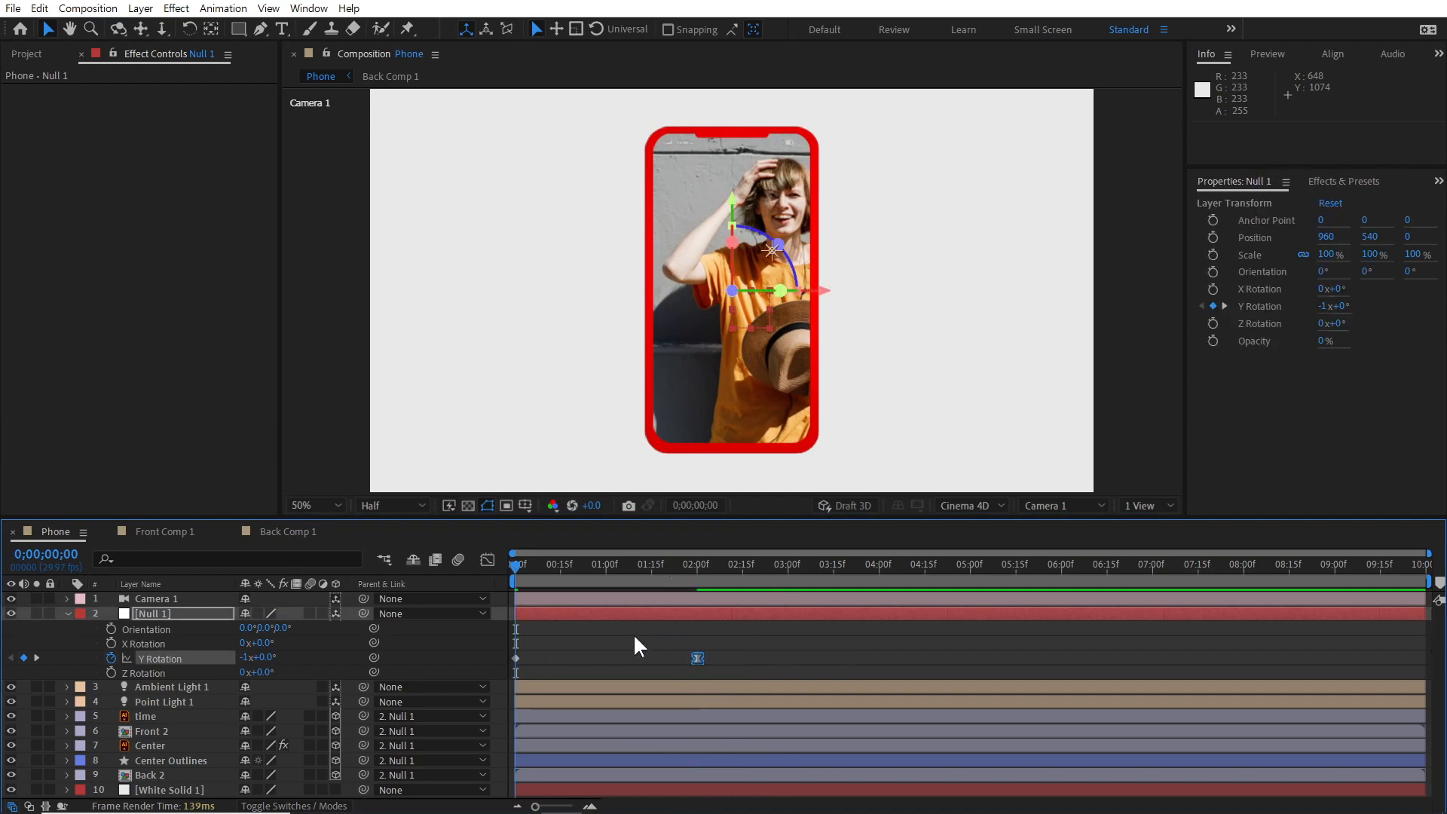
left_click_drag(523, 563, 560, 566)
Step: Add an Orientation keyframe to Null 1 at the start of the timeline with a Z value of 25°
left_click(519, 577)
left_click(112, 628)
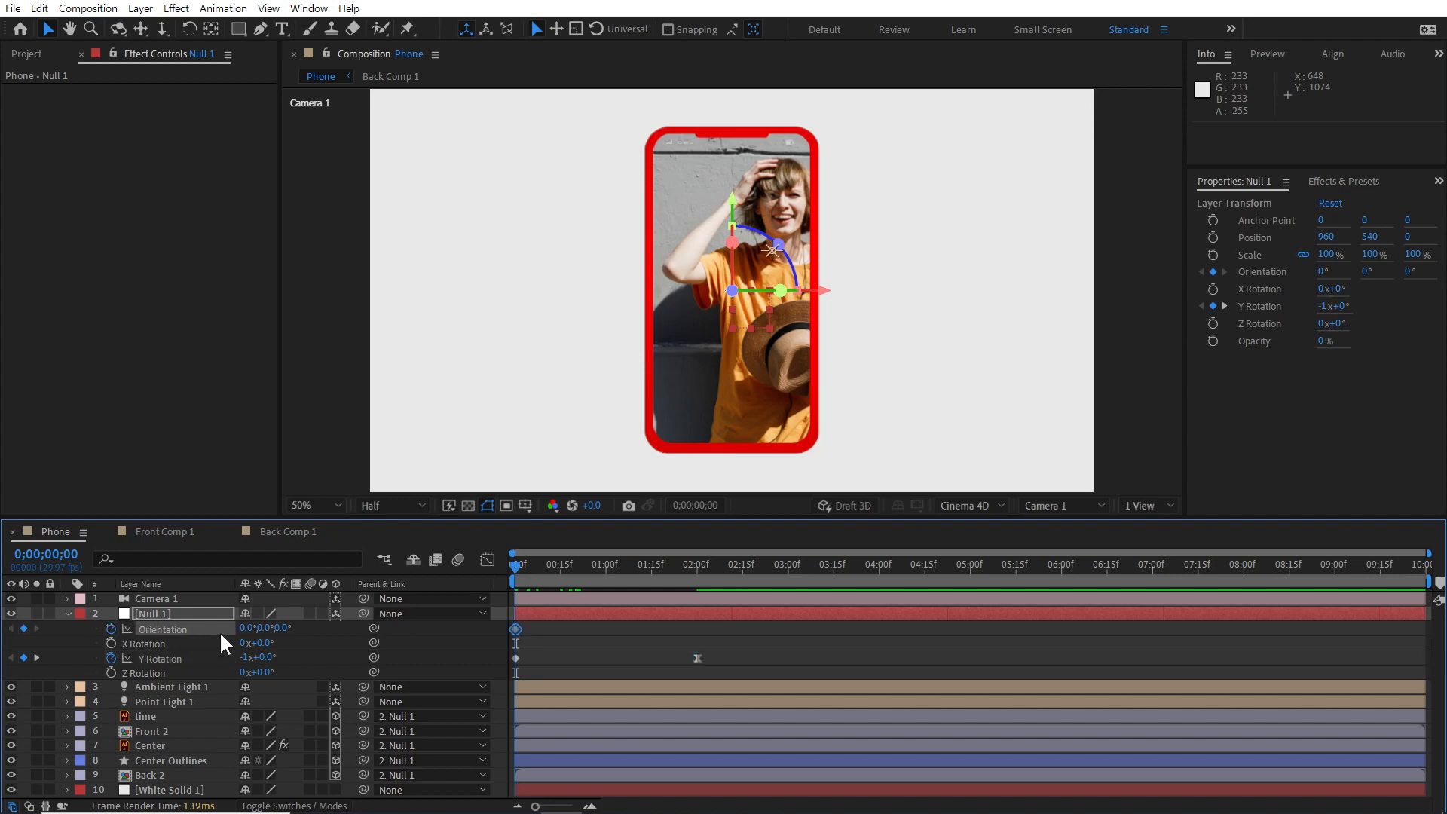
left_click(282, 626)
type("25")
key("Return")
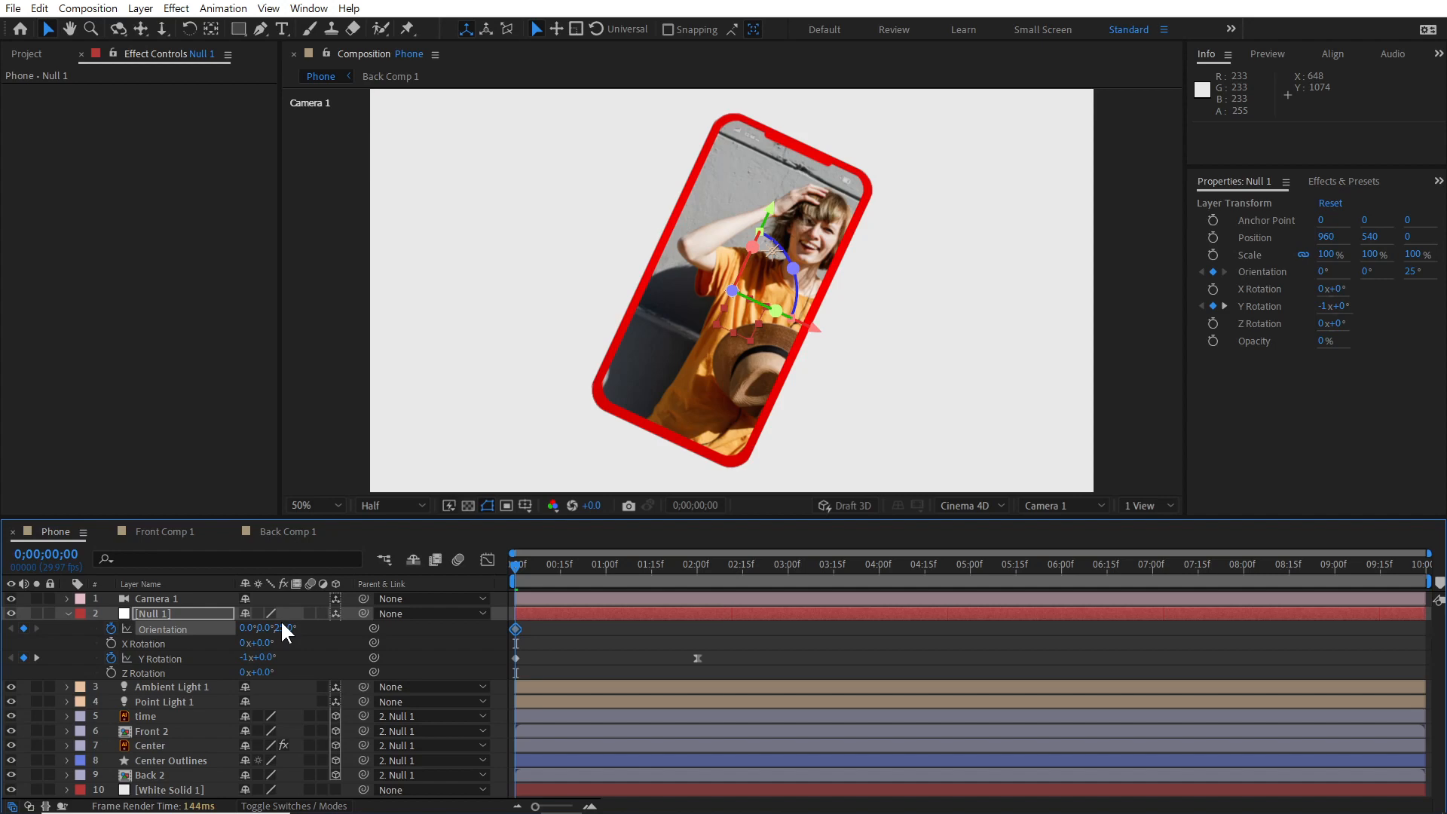
Step: Keyframe Null 1's Orientation Z at 0° at 2 seconds, apply Easy Ease to that keyframe, and play back the animation
left_click(695, 565)
left_click(285, 628)
type("0")
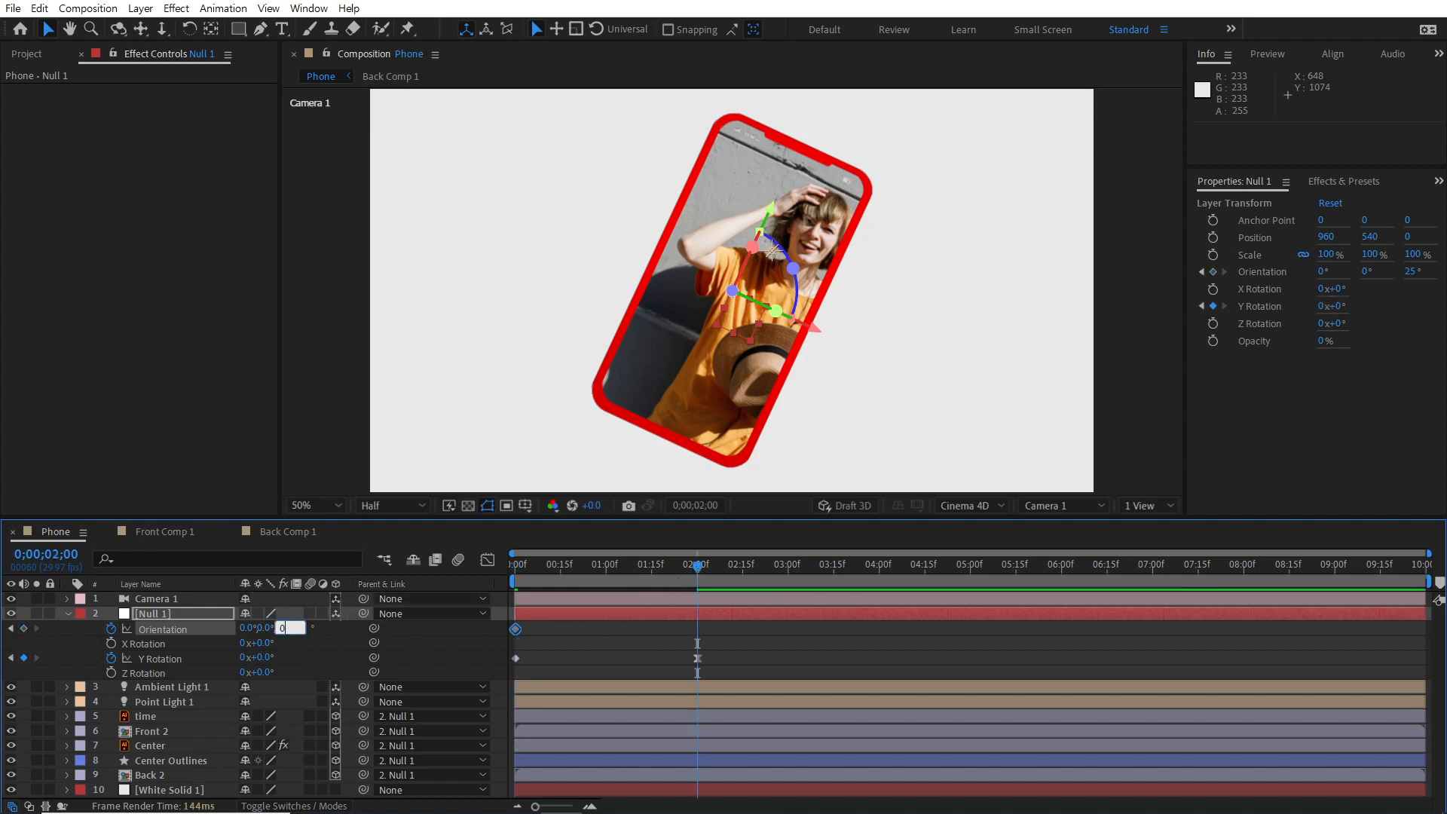
key("Return")
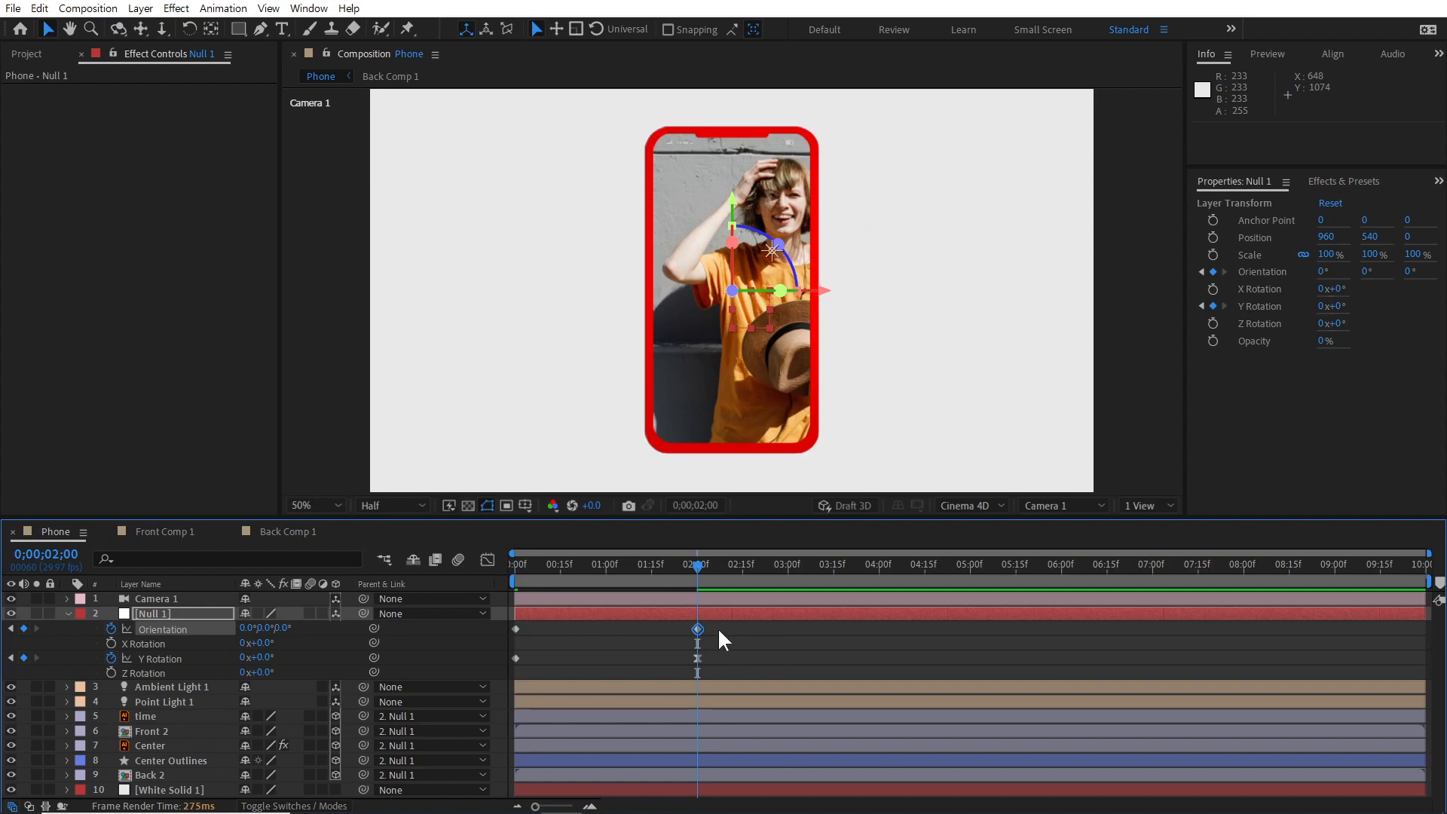
key("F9")
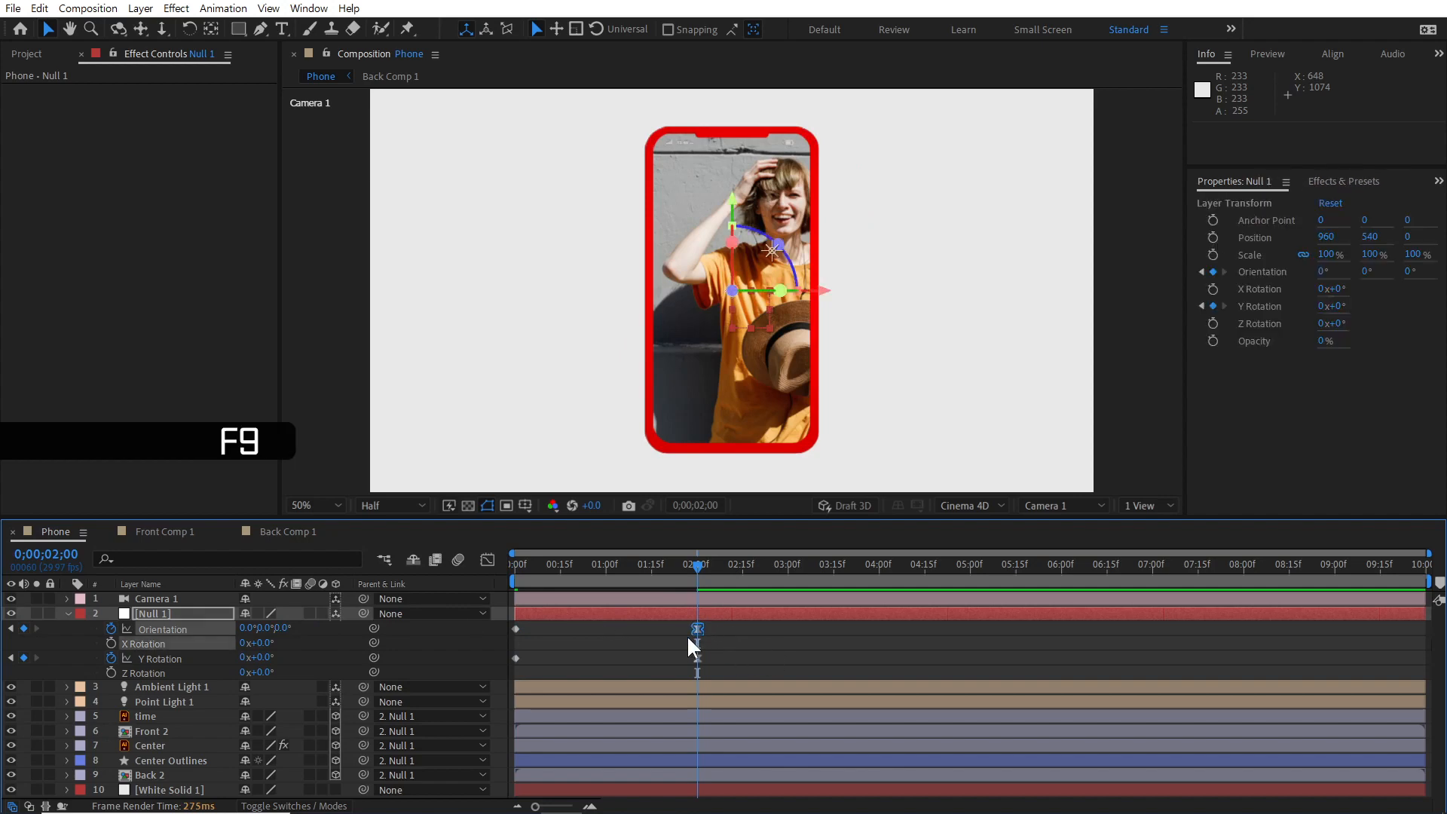
left_click(727, 643)
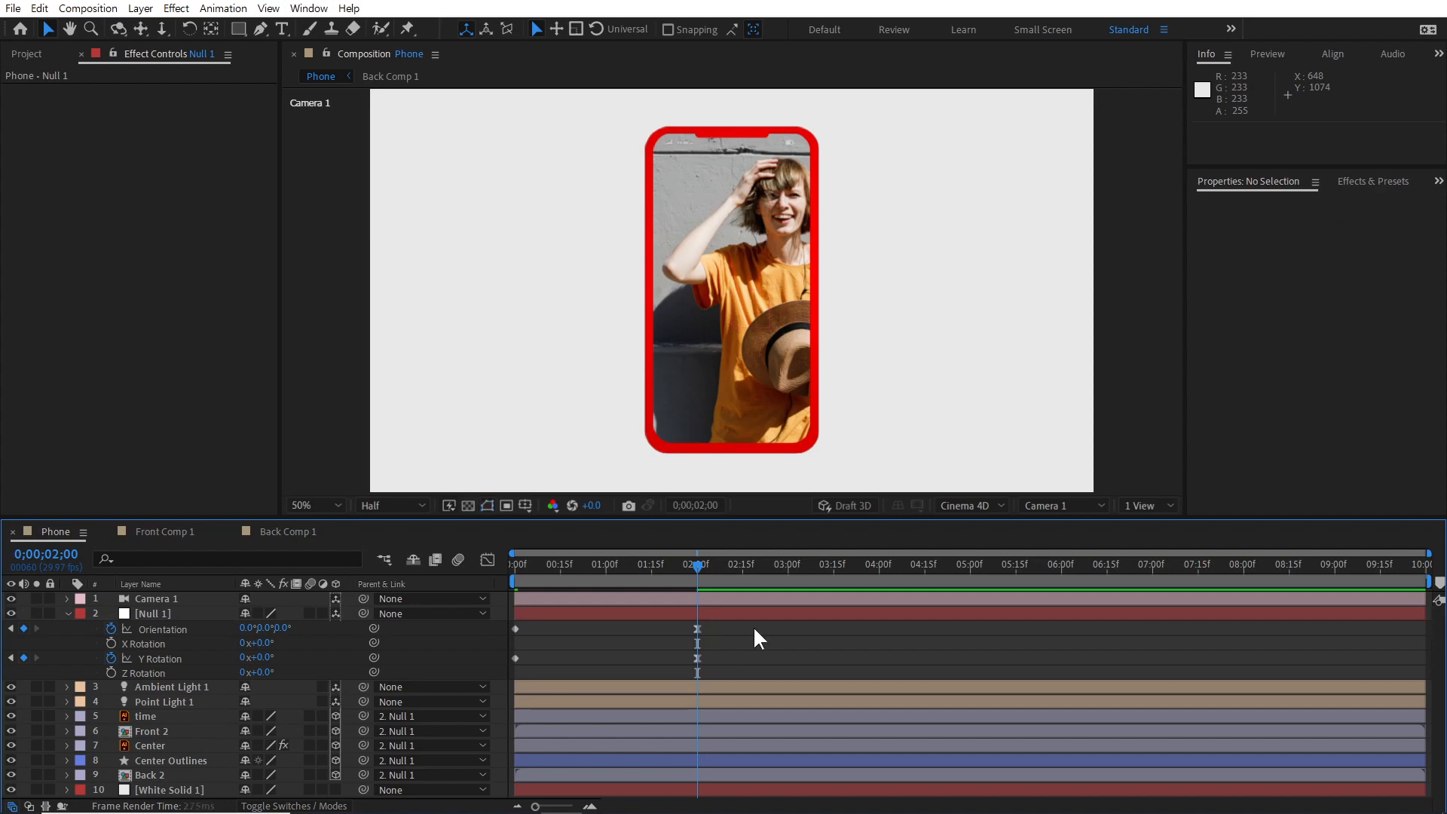
key("space")
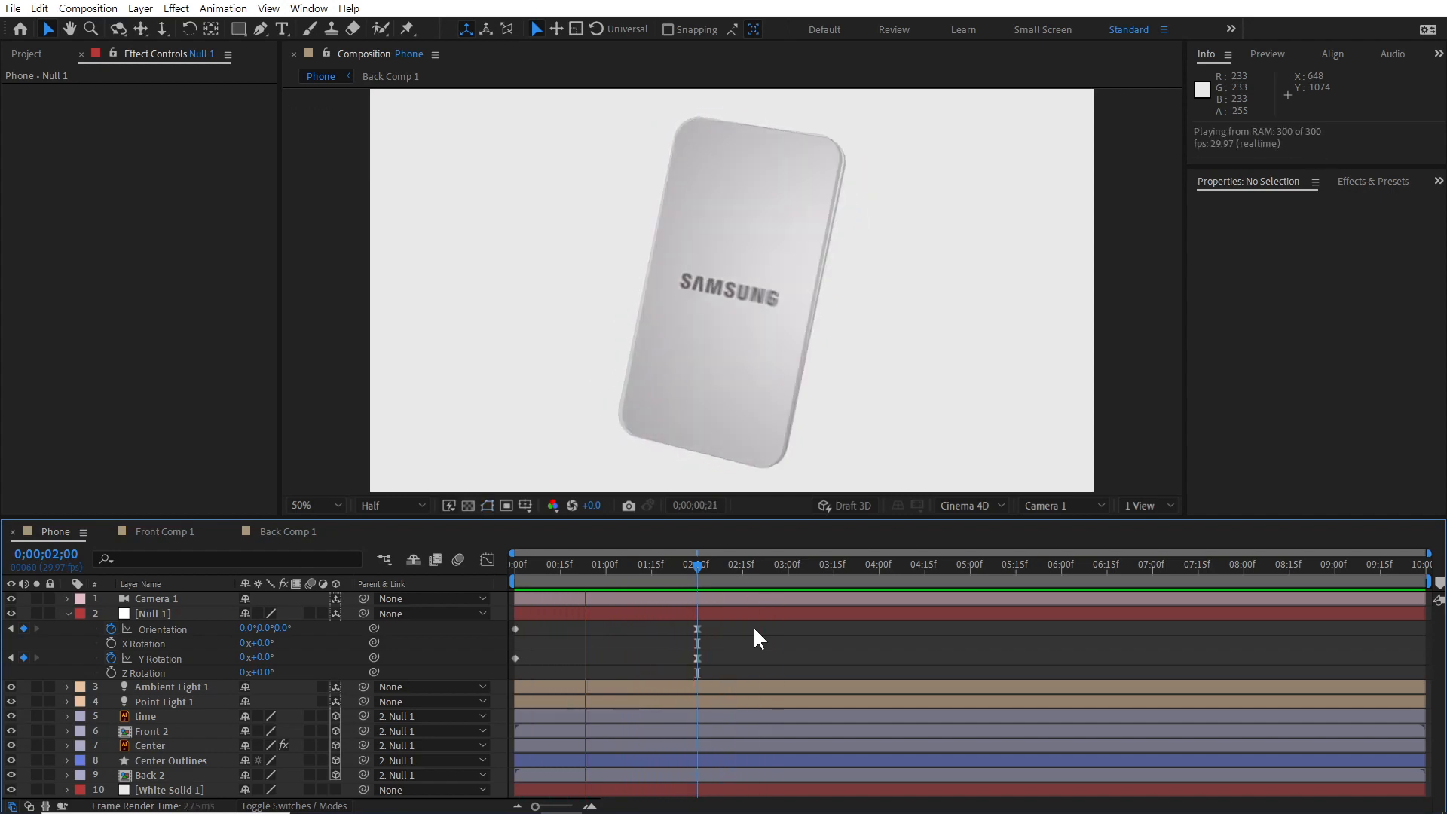
key("space")
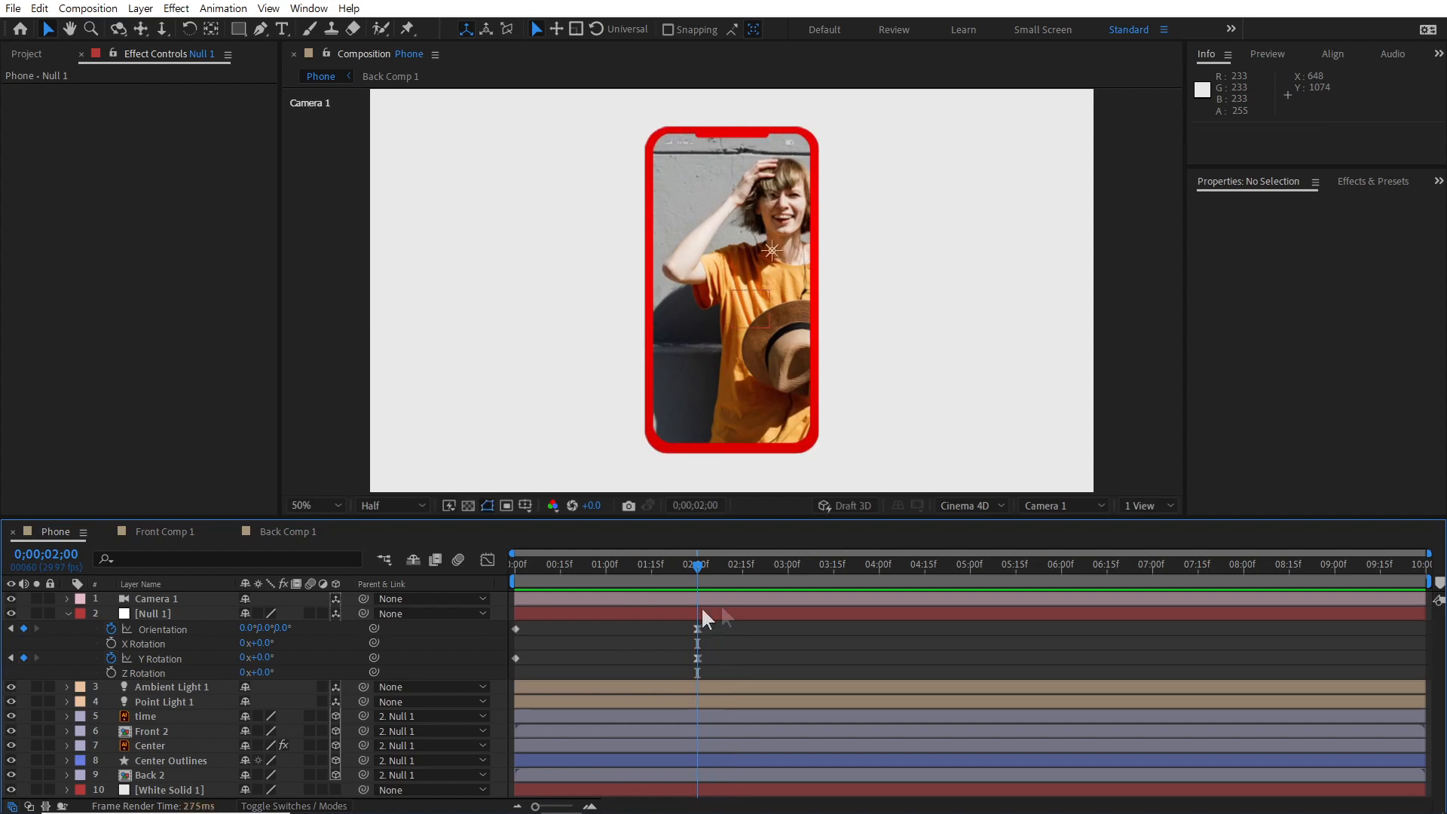
Step: Keyframe Null 1's Position at 960, 540, 0 at 2 seconds and at 960, 1588, 0 at the start of the timeline
left_click(172, 613)
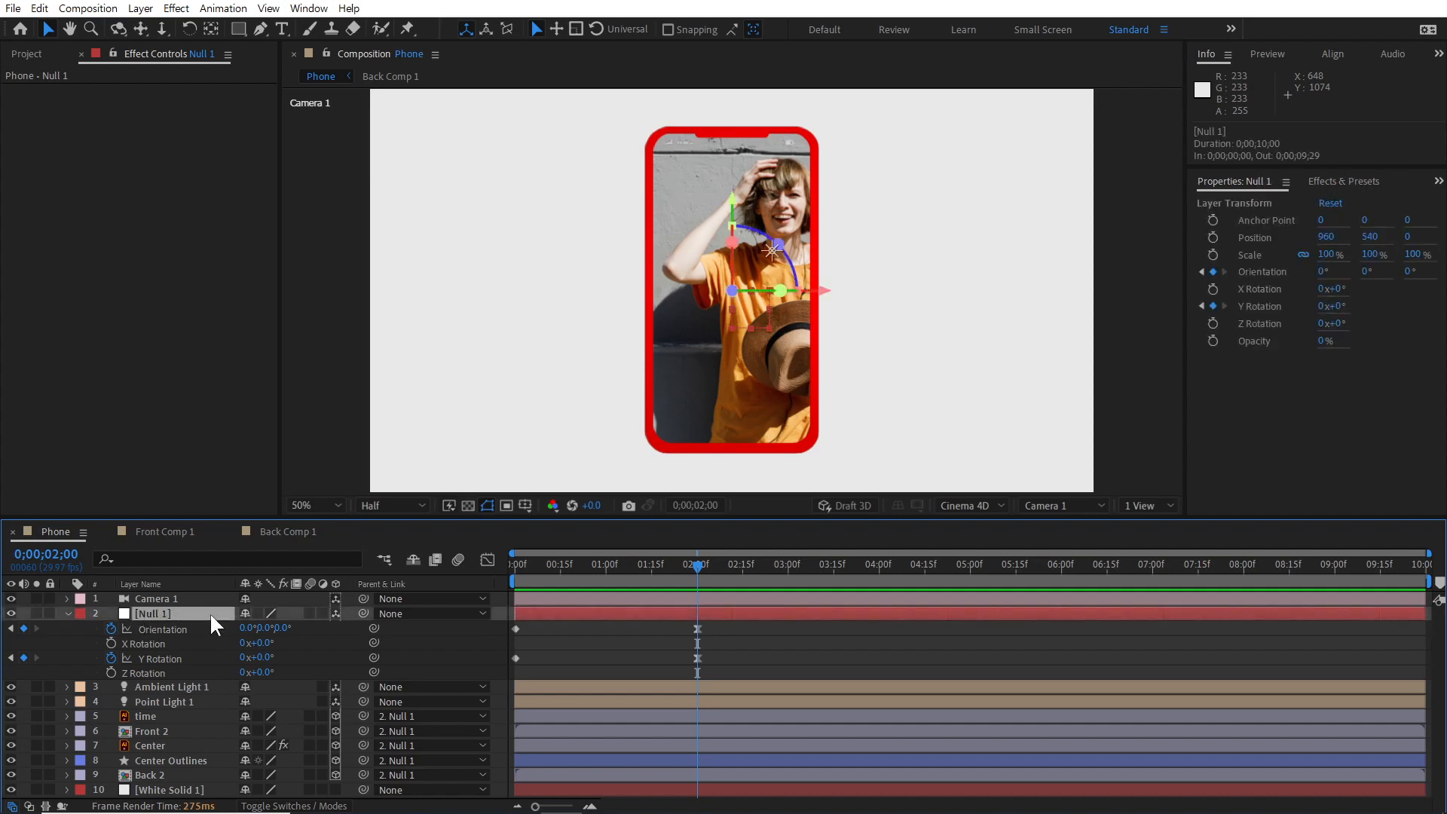
key("shift+p")
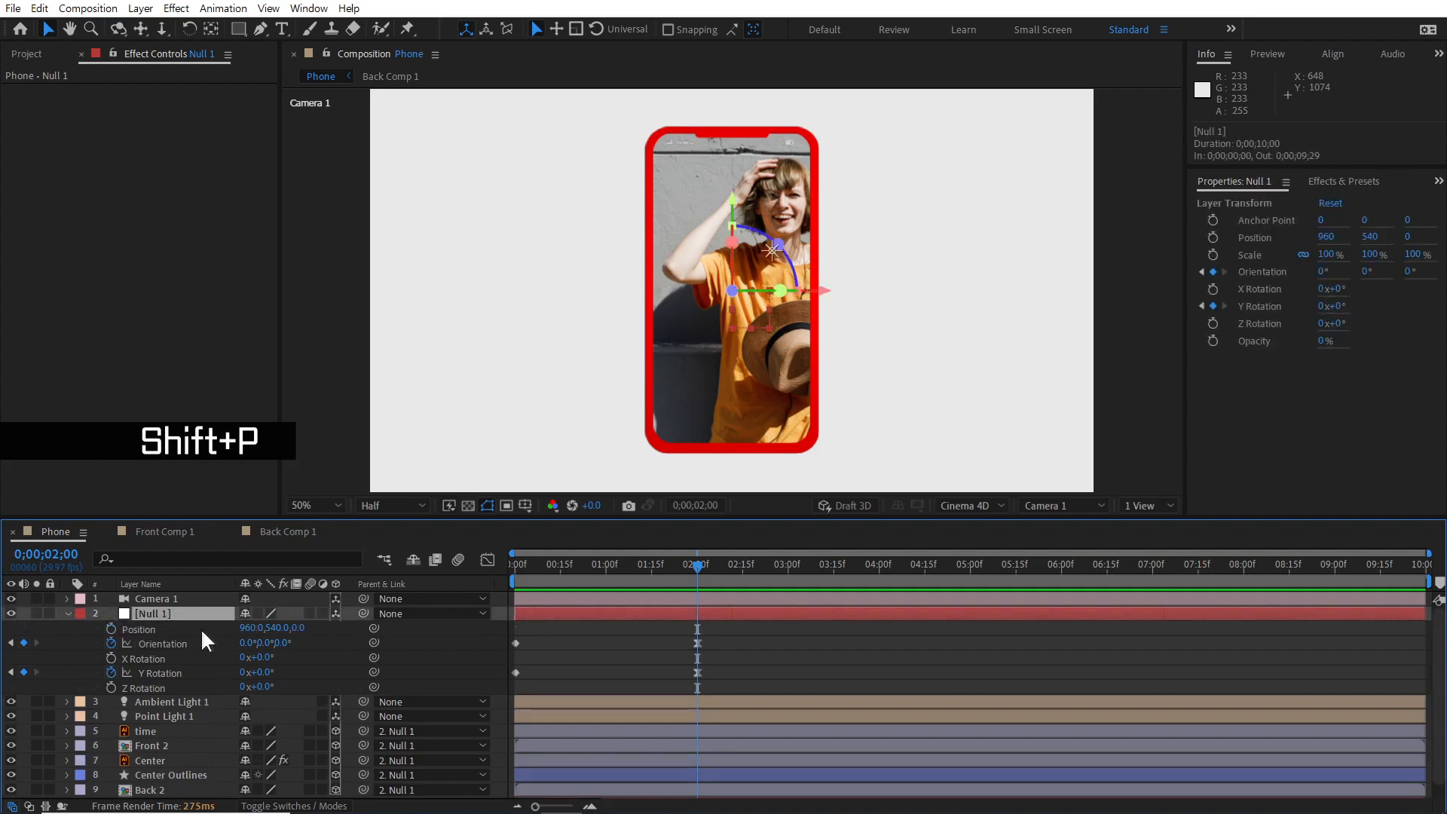
left_click(110, 628)
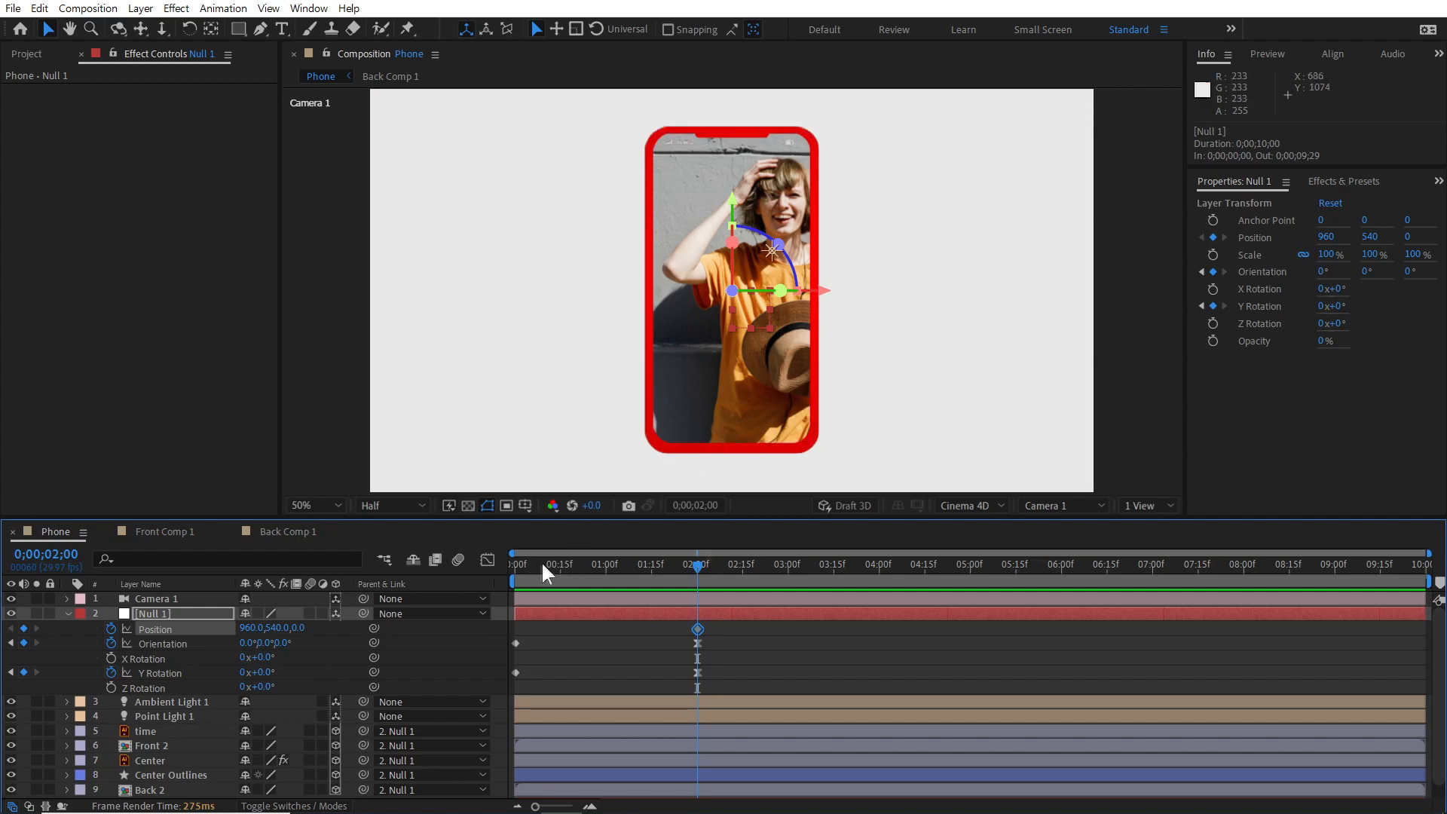
left_click(518, 566)
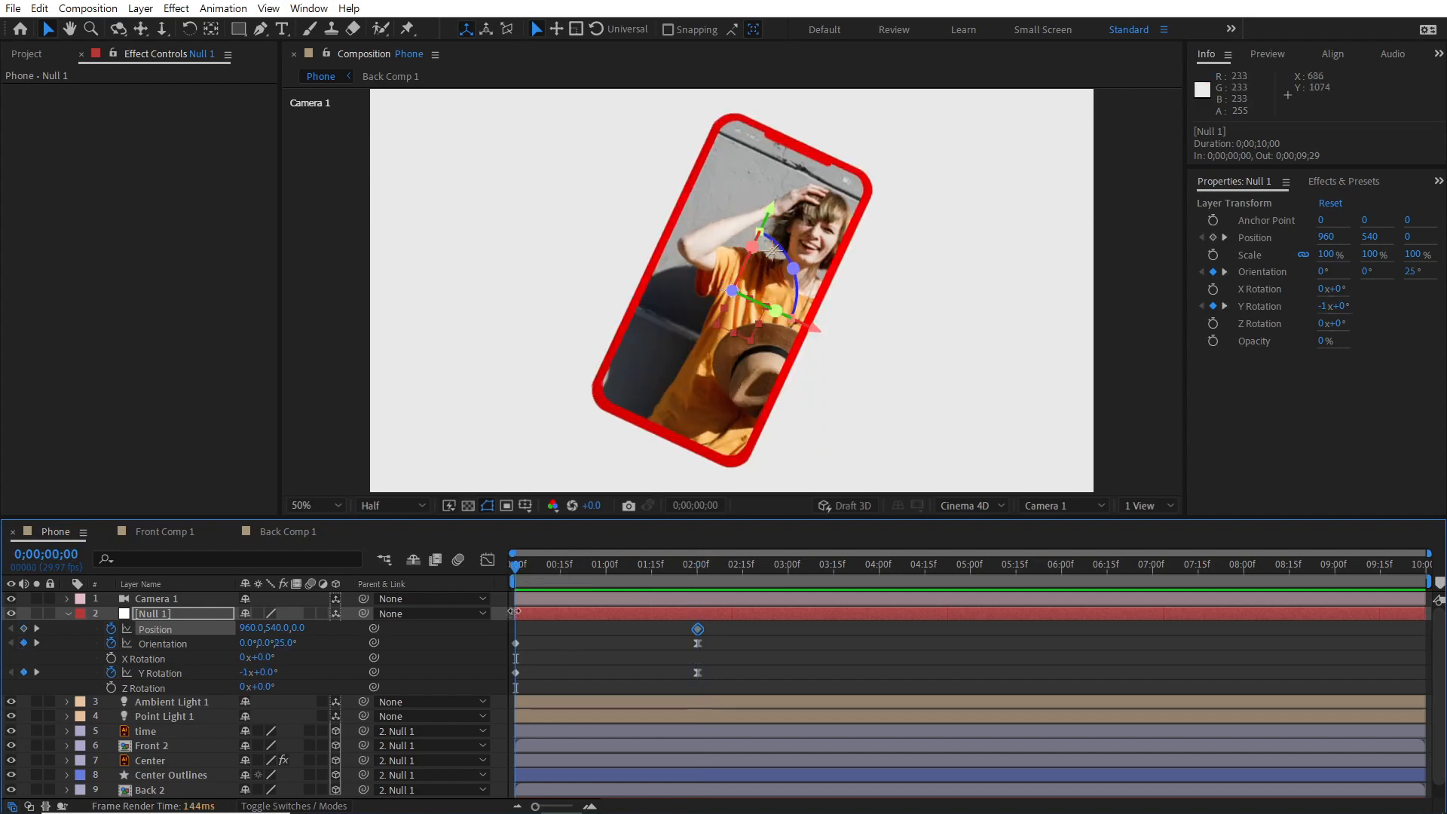
scroll(644, 334, "down", 2)
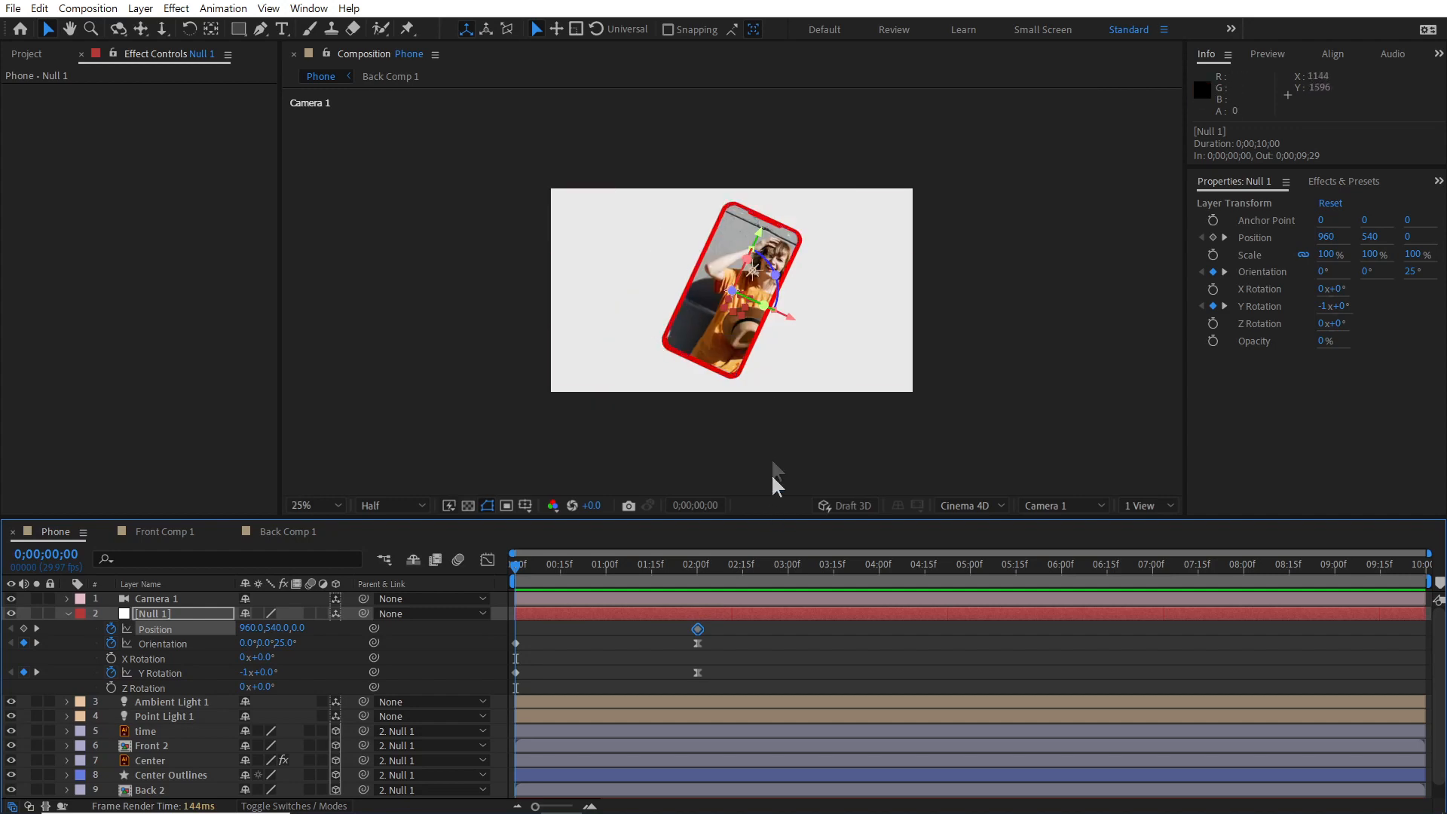
left_click_drag(273, 628, 1183, 639)
Step: Apply Easy Ease to Null 1's Position keyframe at 2 seconds and play back the phone's entrance
left_click(696, 628)
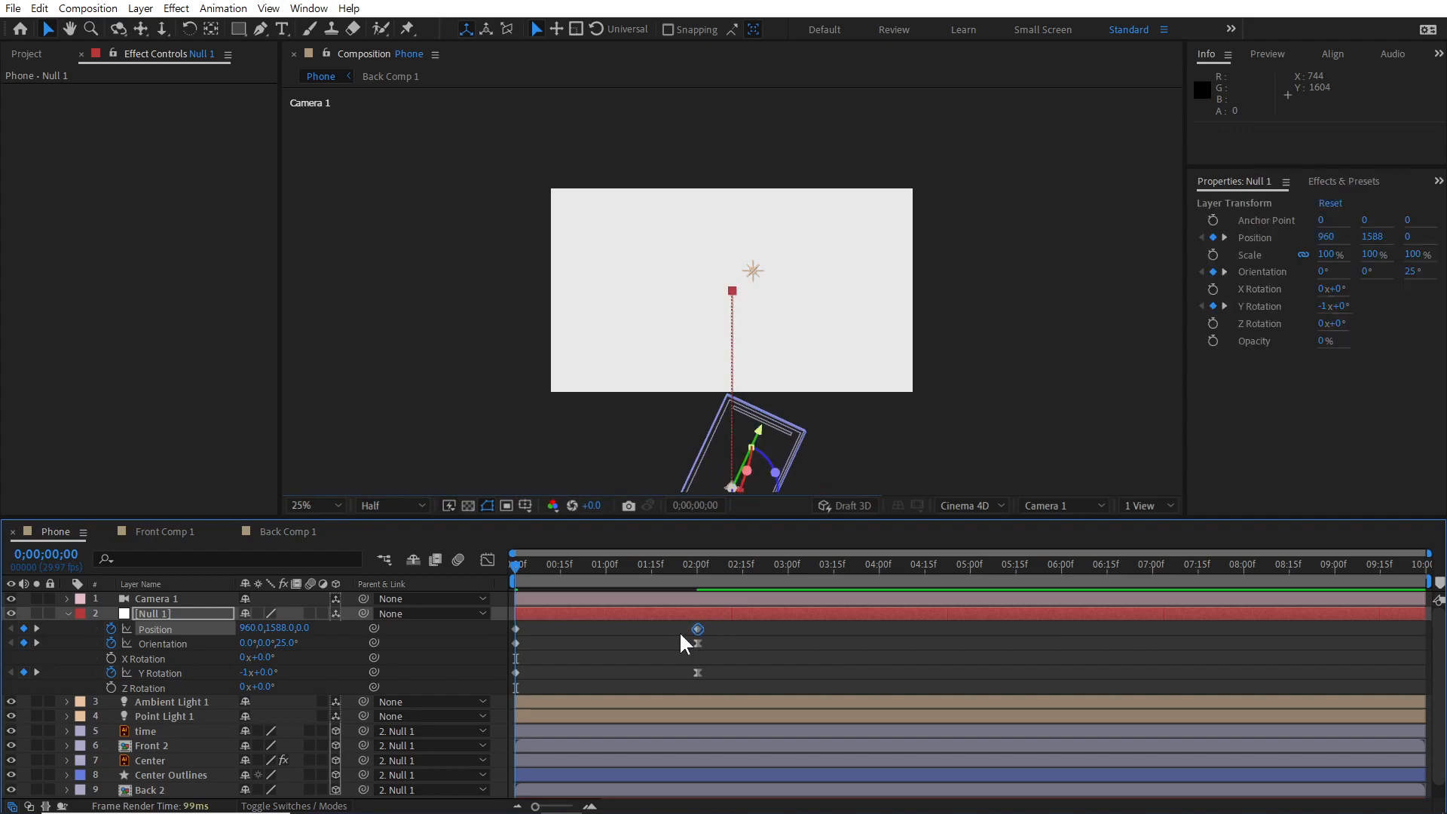
key("F9")
left_click(781, 647)
key("space")
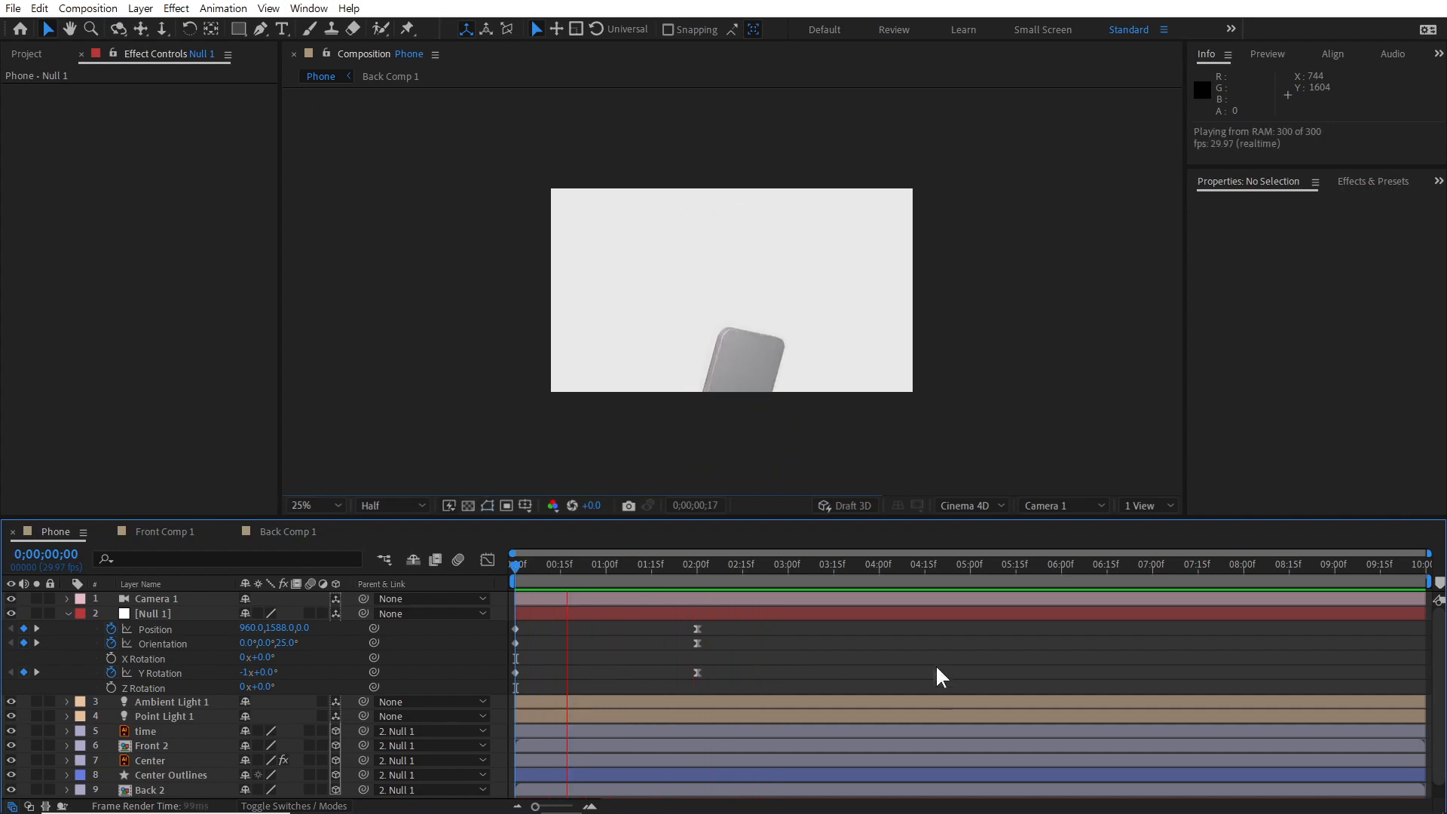
key("space")
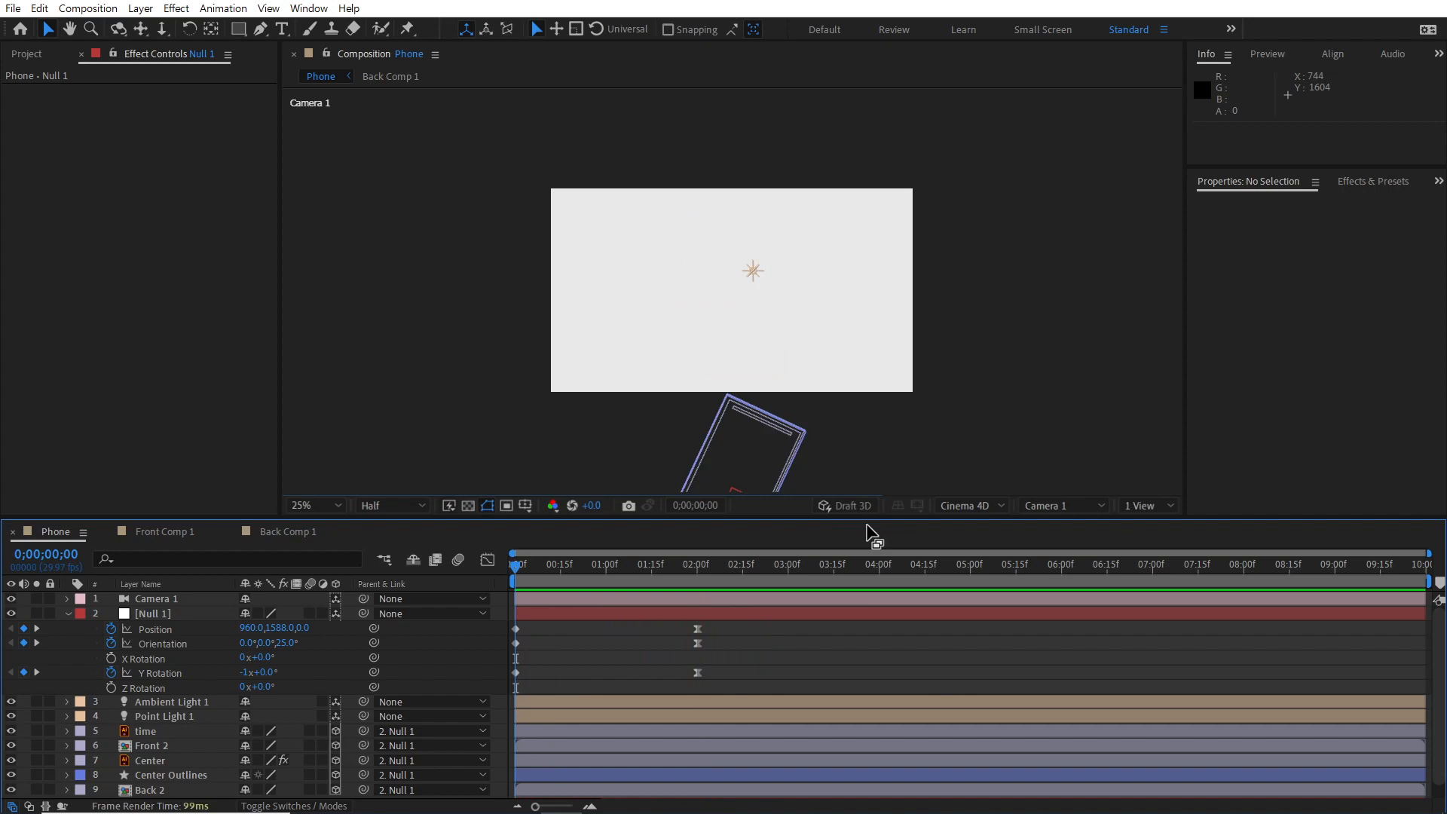
Step: Go to 0;00;02;08, fill the view with the phone, and open the Front 2 precomposition
left_click(721, 565)
scroll(824, 364, "up", 2)
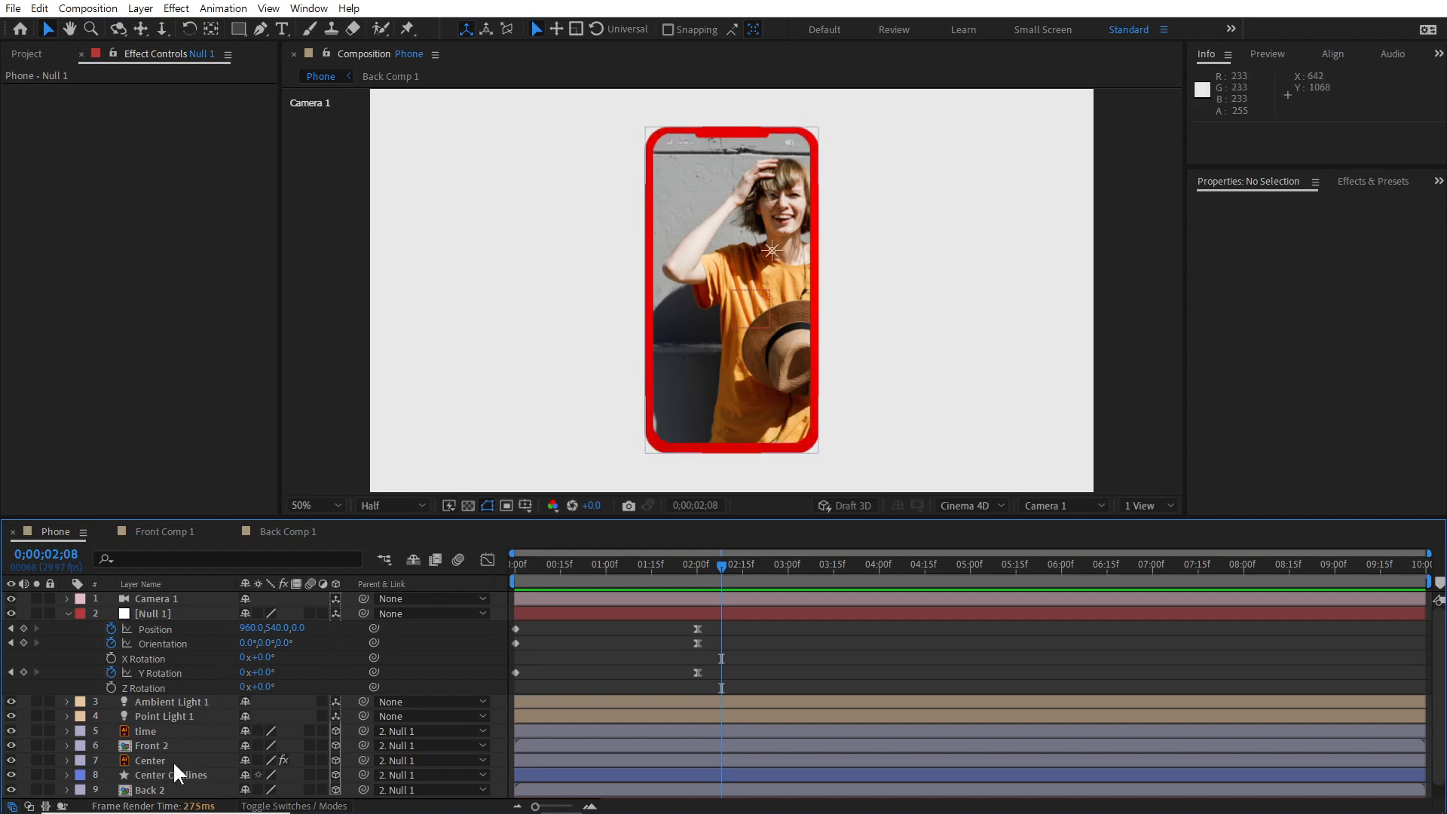
left_click(155, 745)
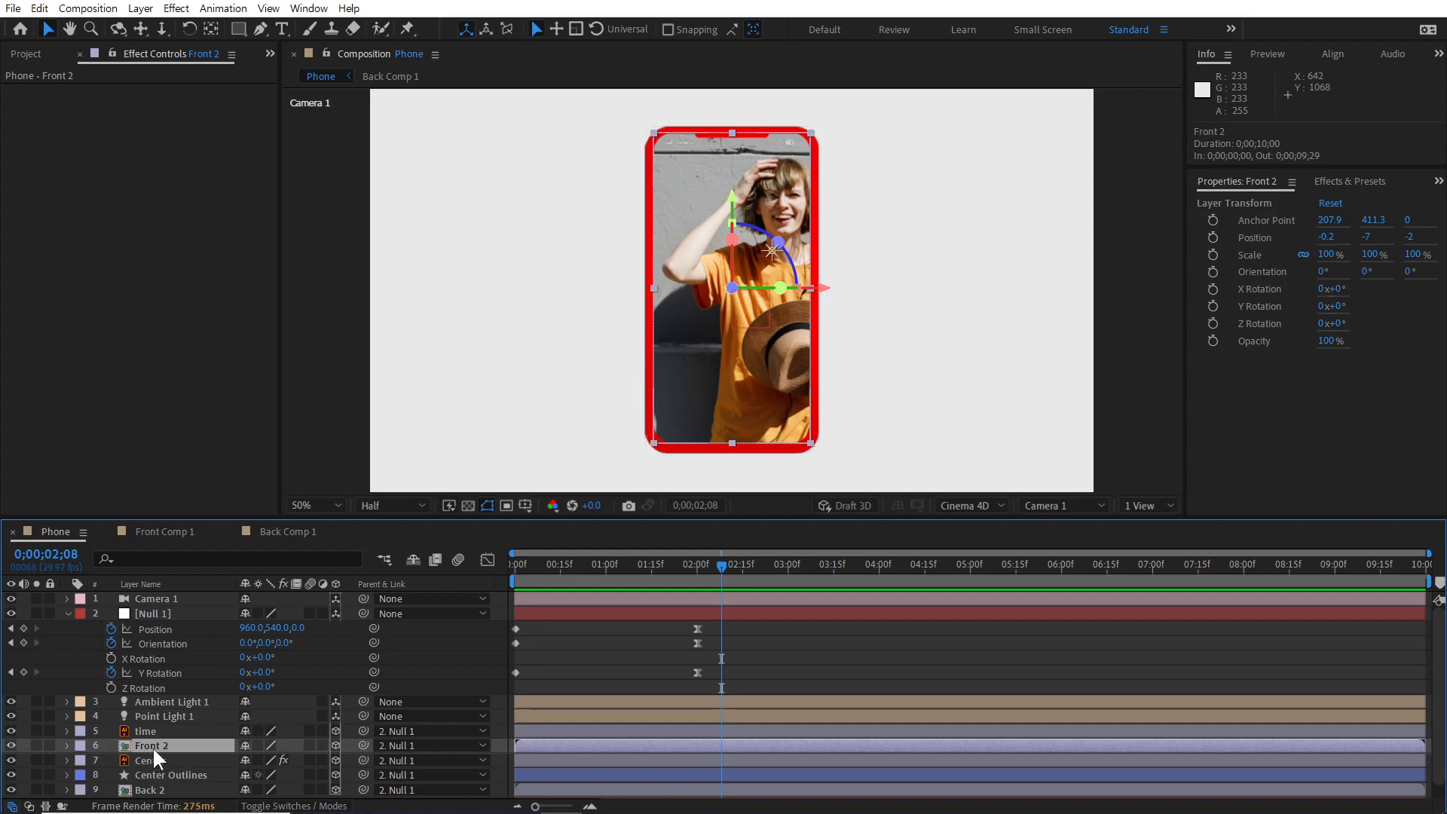
double_click(154, 749)
Step: Keyframe yellow.jpg's Position at 542, 501.5 at the start of the timeline and at 320, 501.5 at 0;00;05;01
left_click_drag(582, 566, 511, 572)
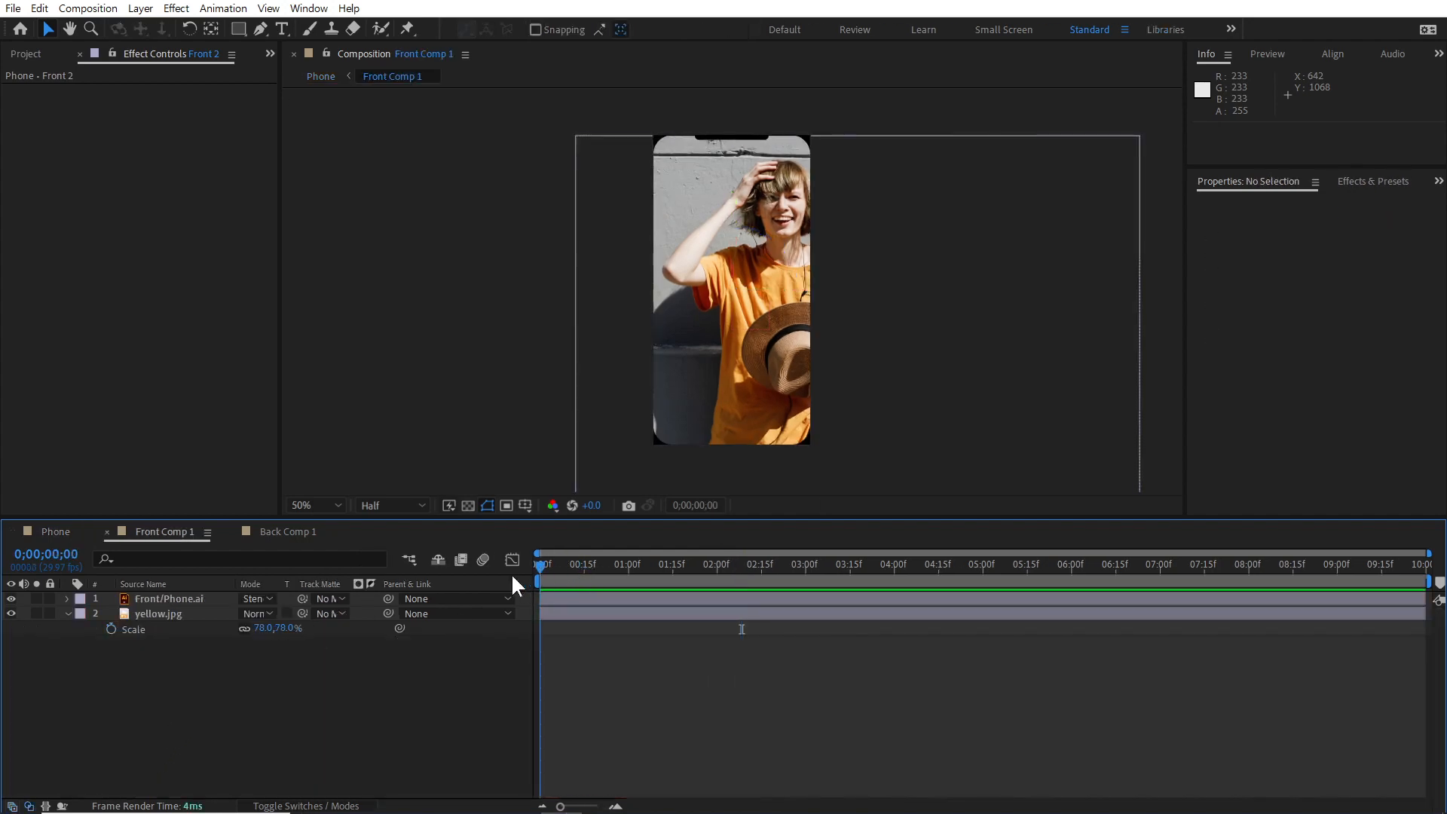
left_click(162, 612)
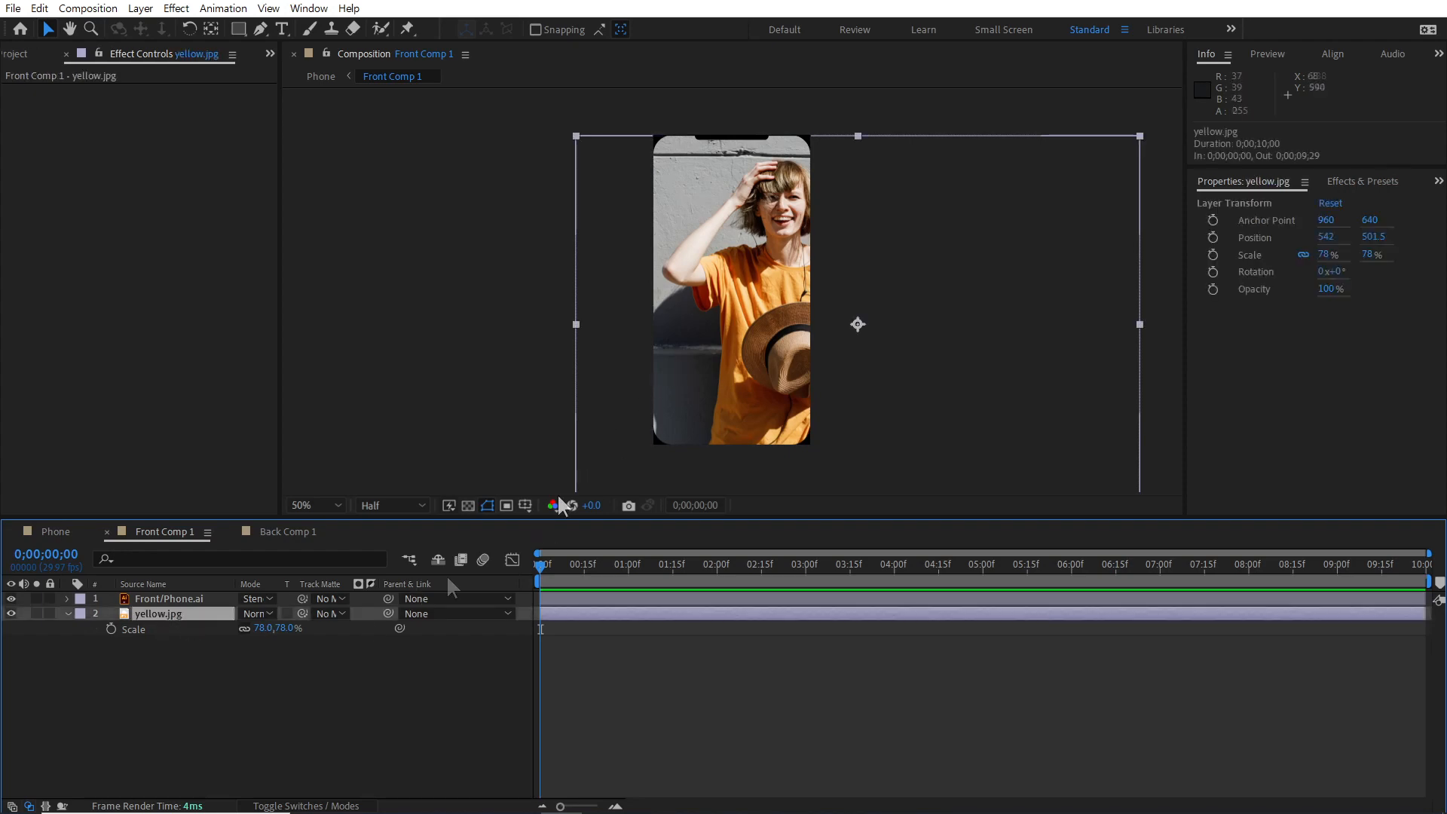
left_click(111, 628)
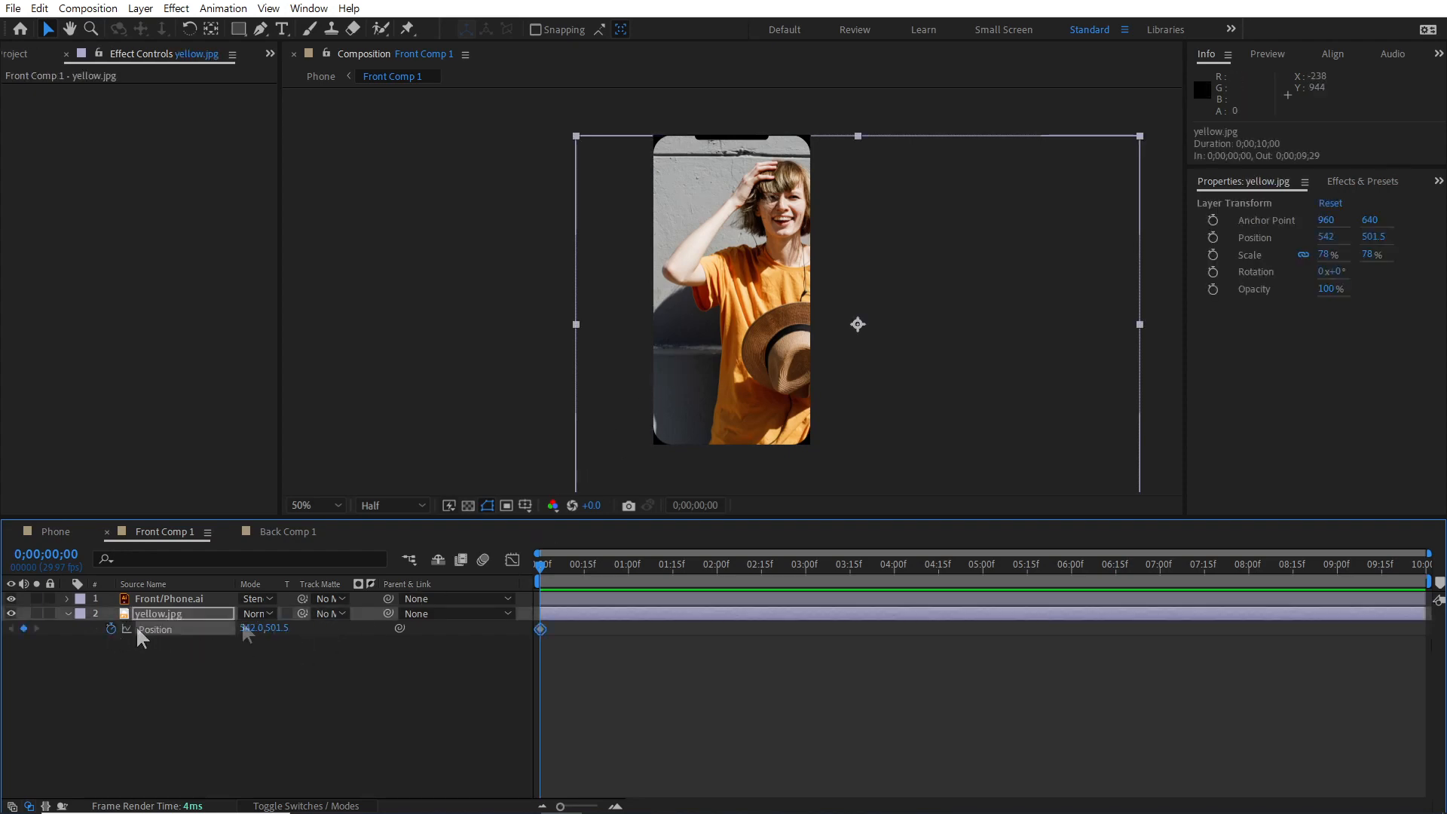
left_click_drag(969, 573, 985, 572)
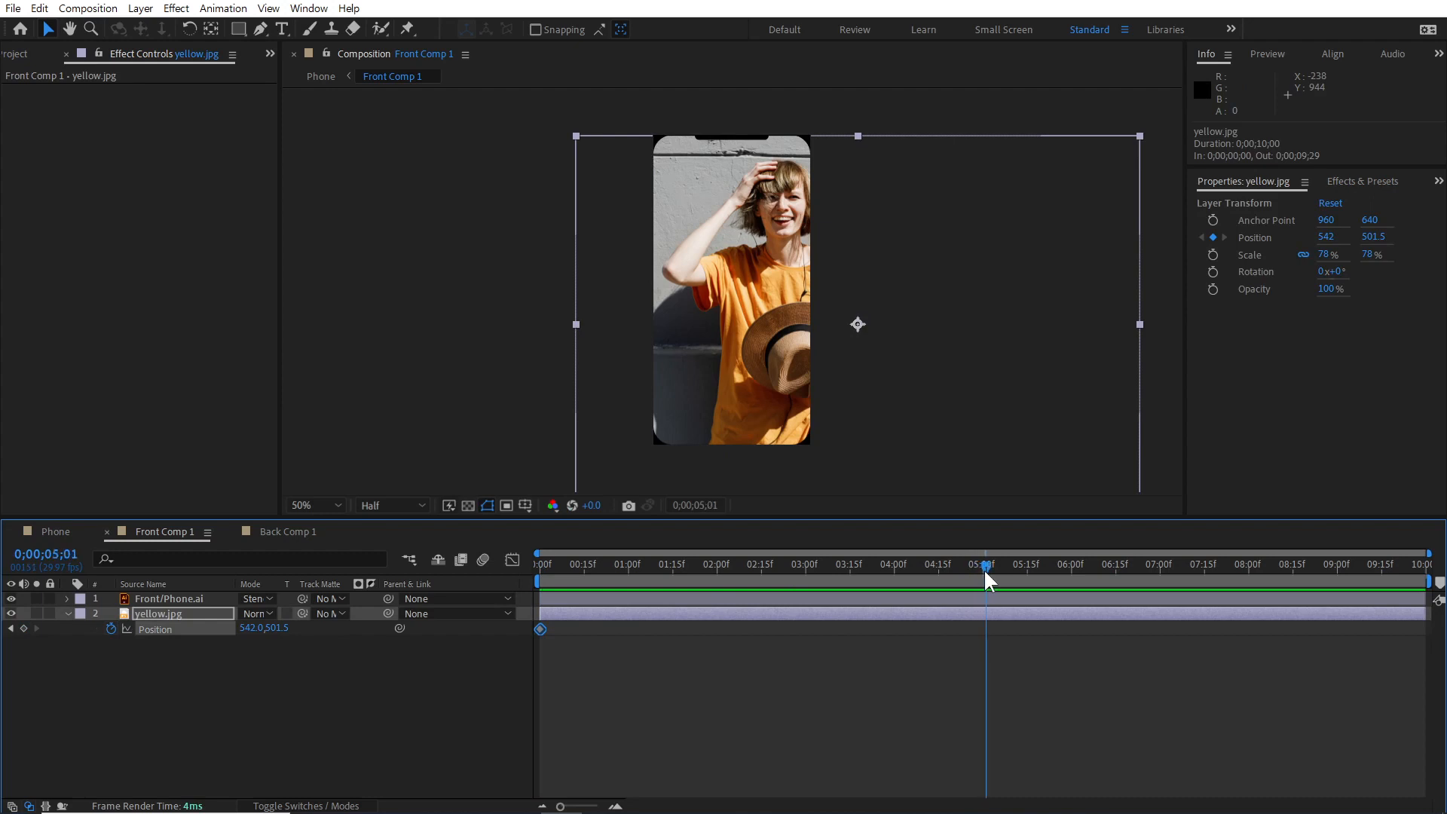
left_click_drag(1062, 429, 982, 458)
left_click(745, 666)
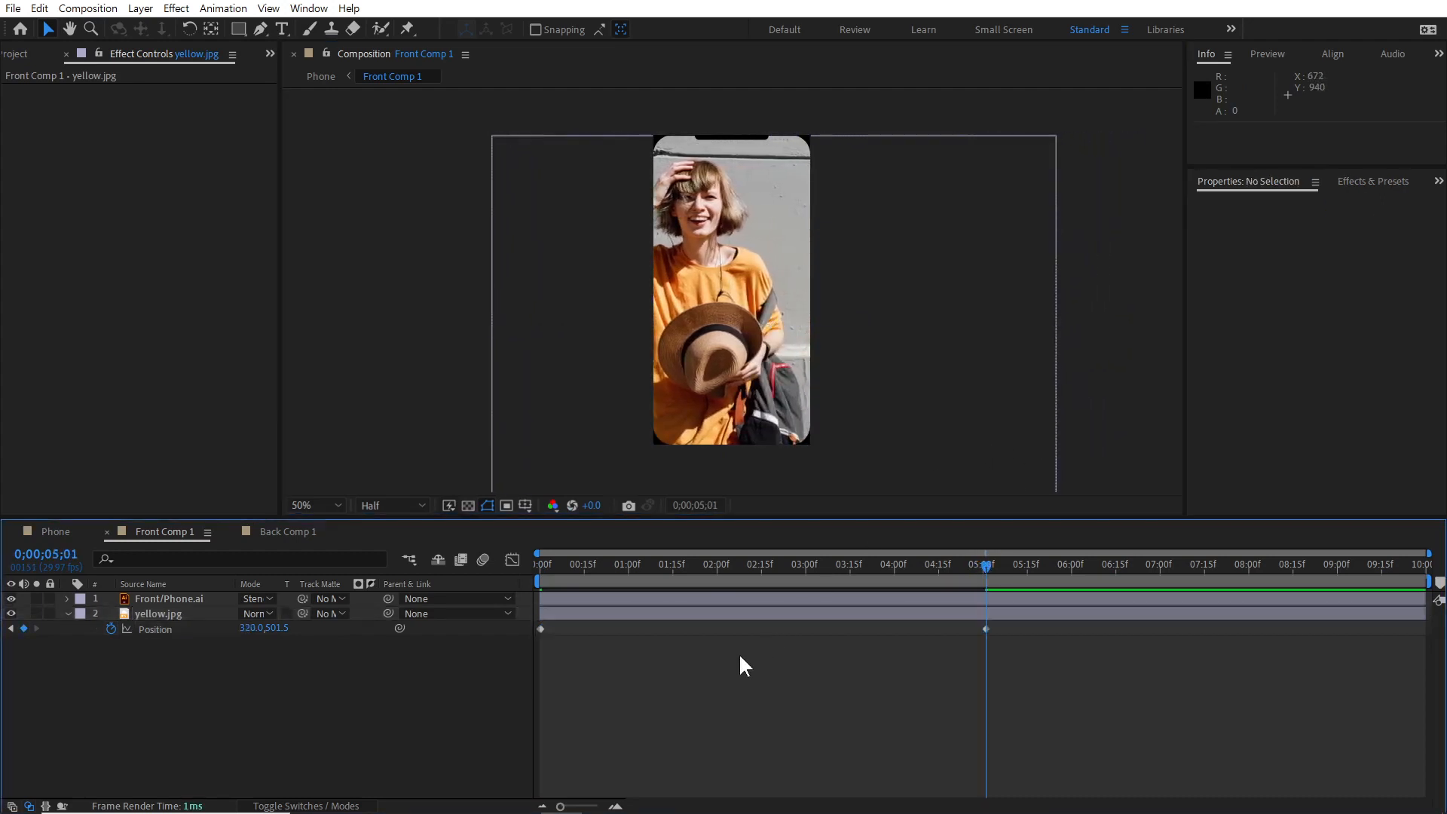
Step: Return to the Phone composition, play back the full animation from the beginning, and scrub to 0;00;01;16
left_click(65, 531)
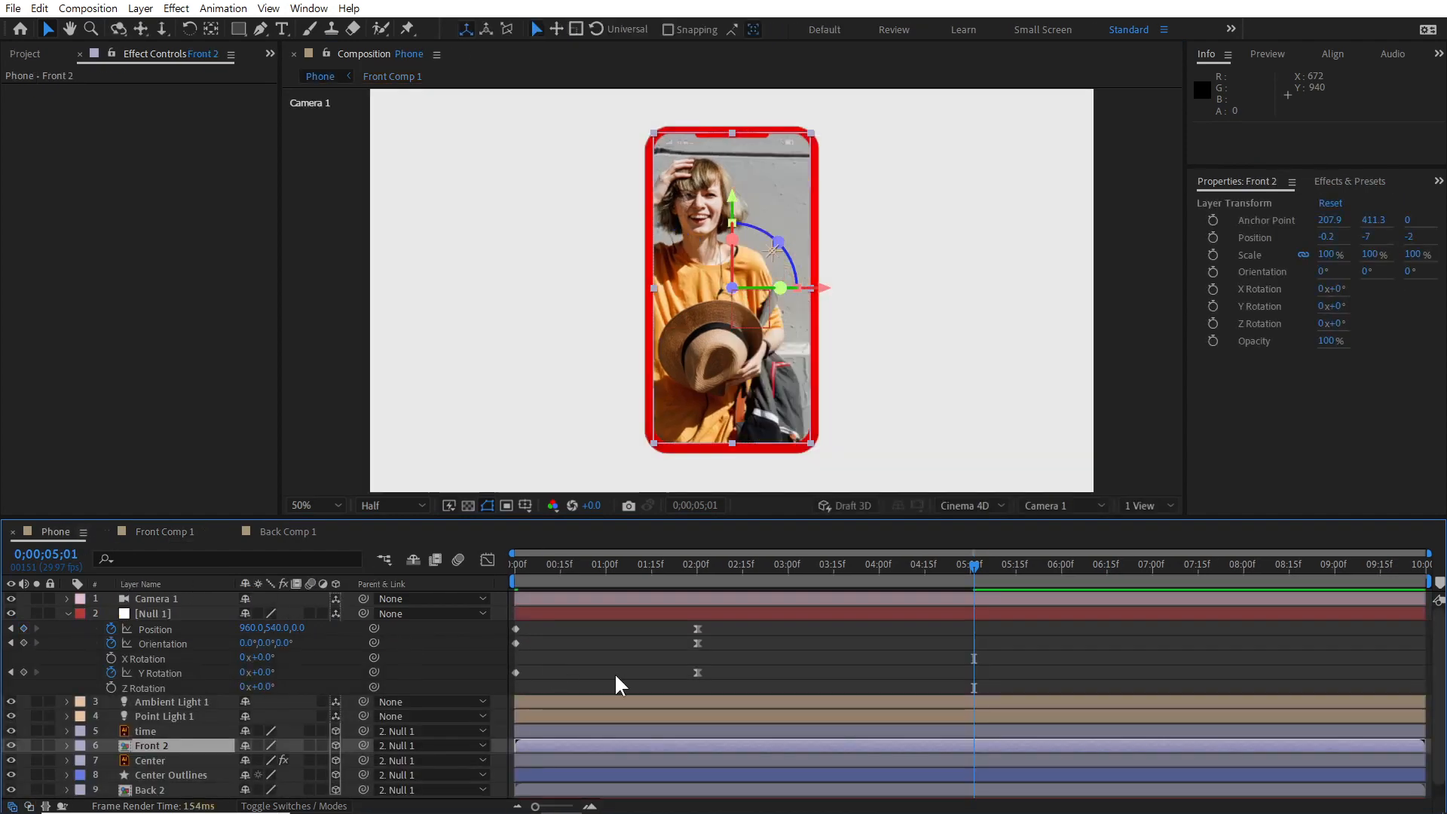
left_click(536, 571)
left_click_drag(536, 571, 510, 572)
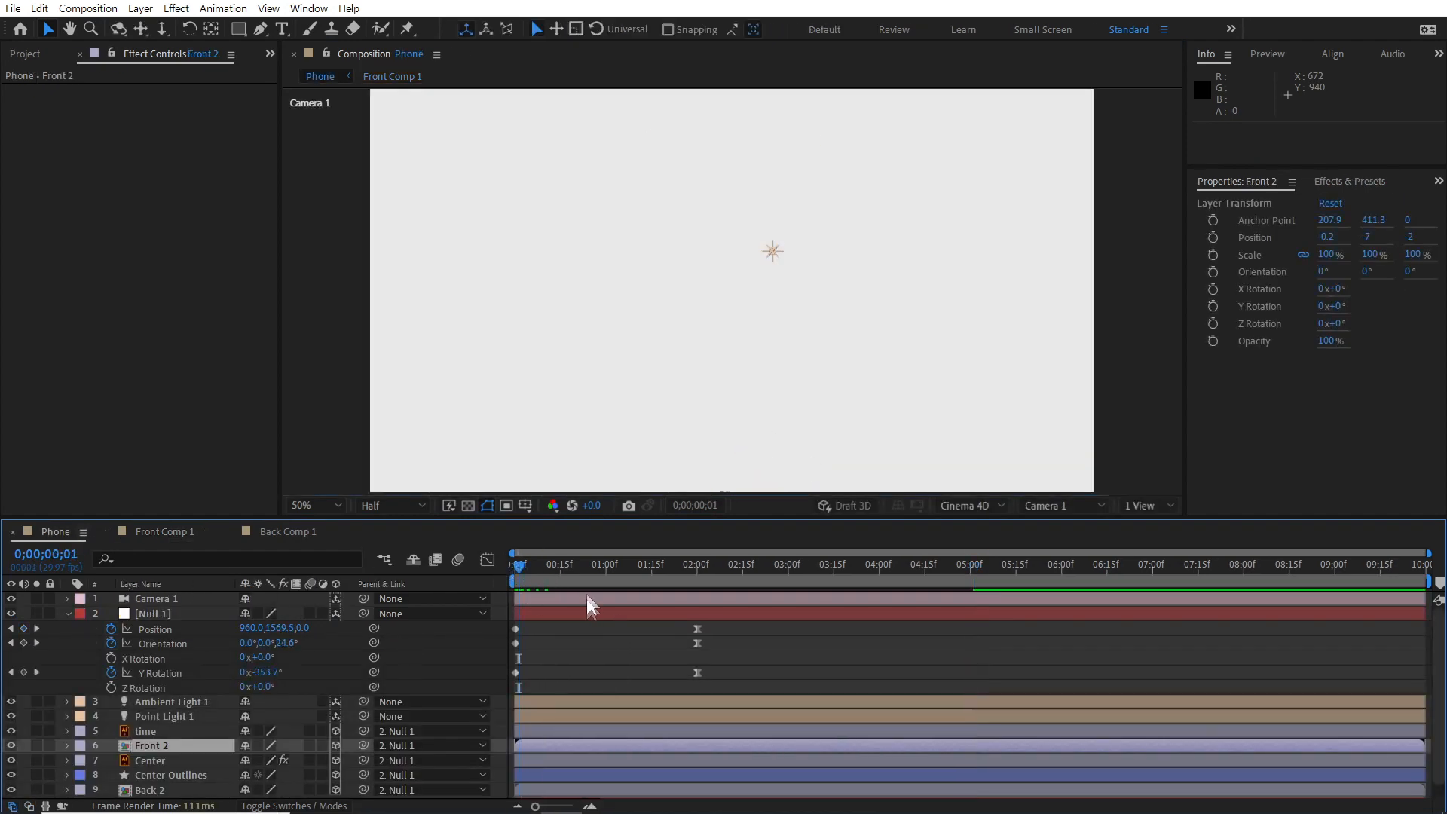
key("space")
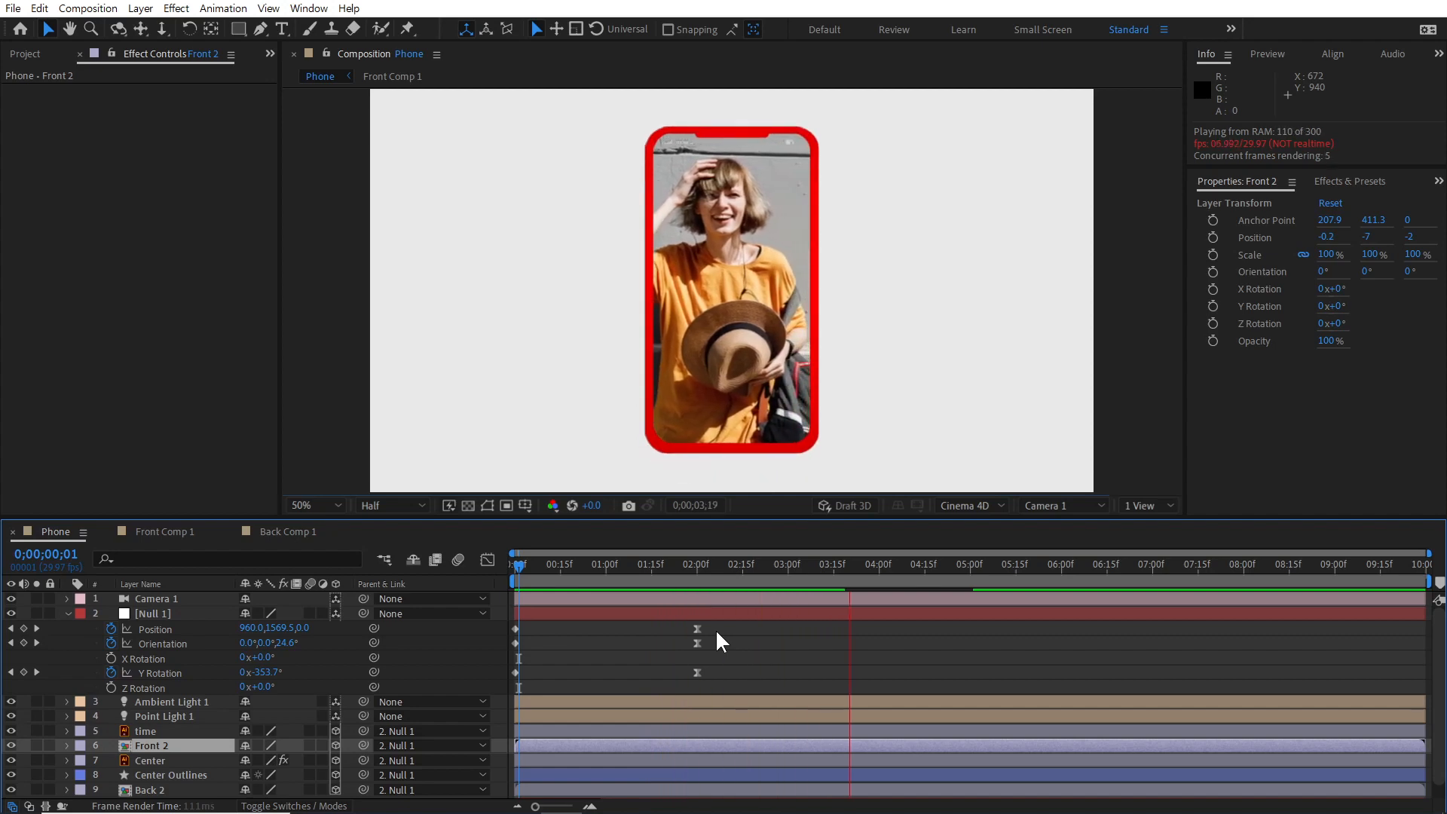
key("space")
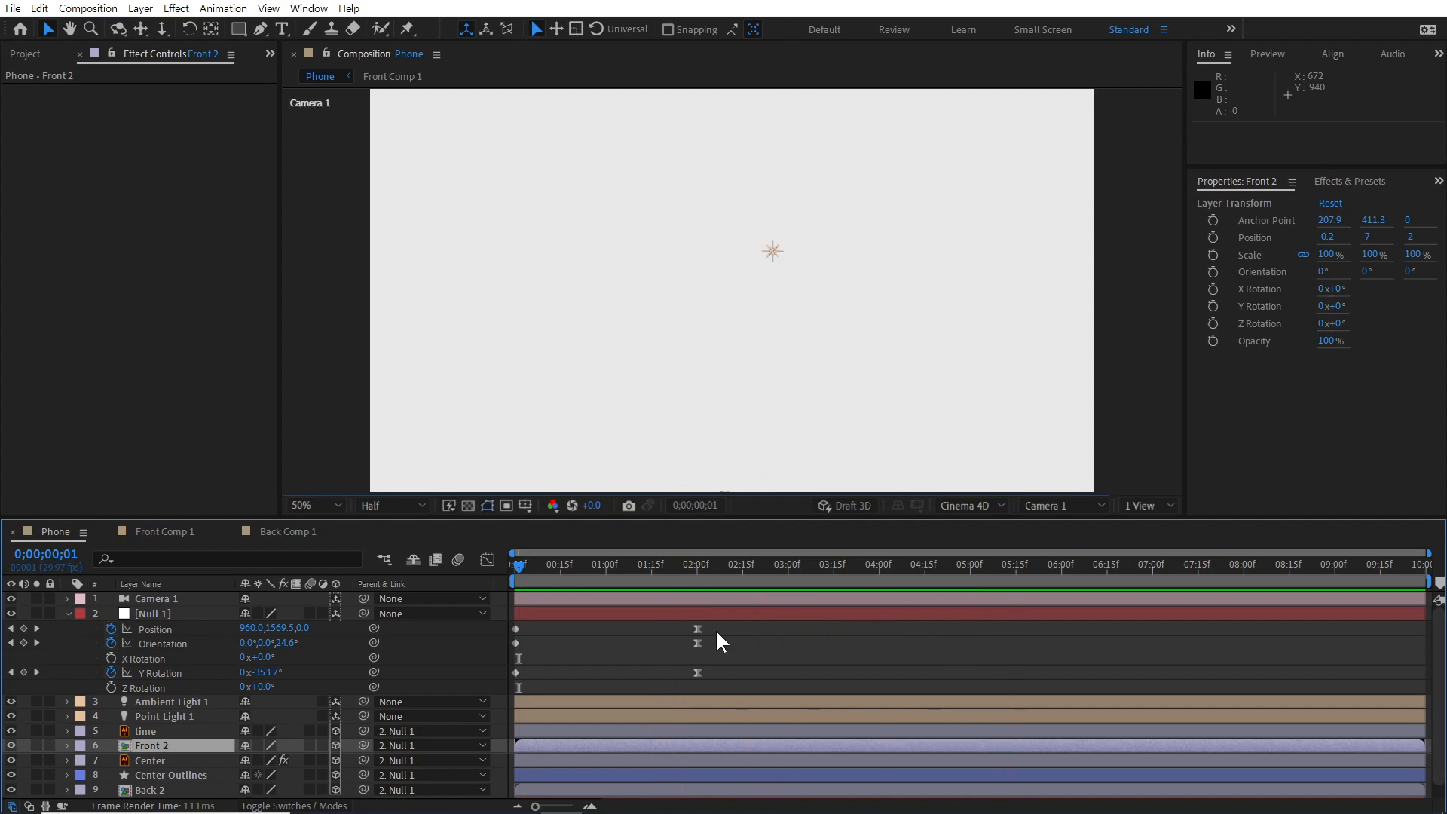
key("space")
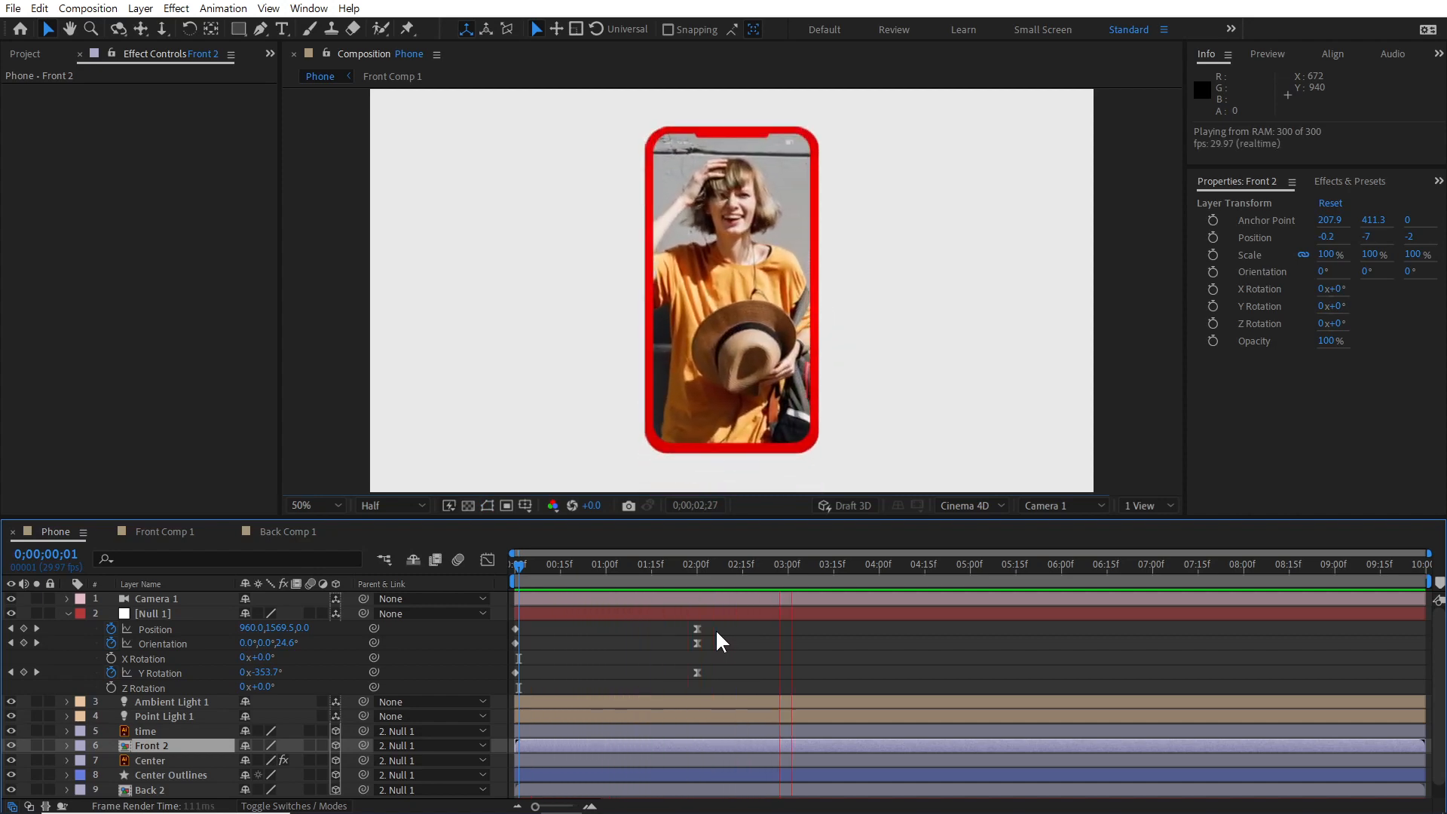
key("space")
key("space")
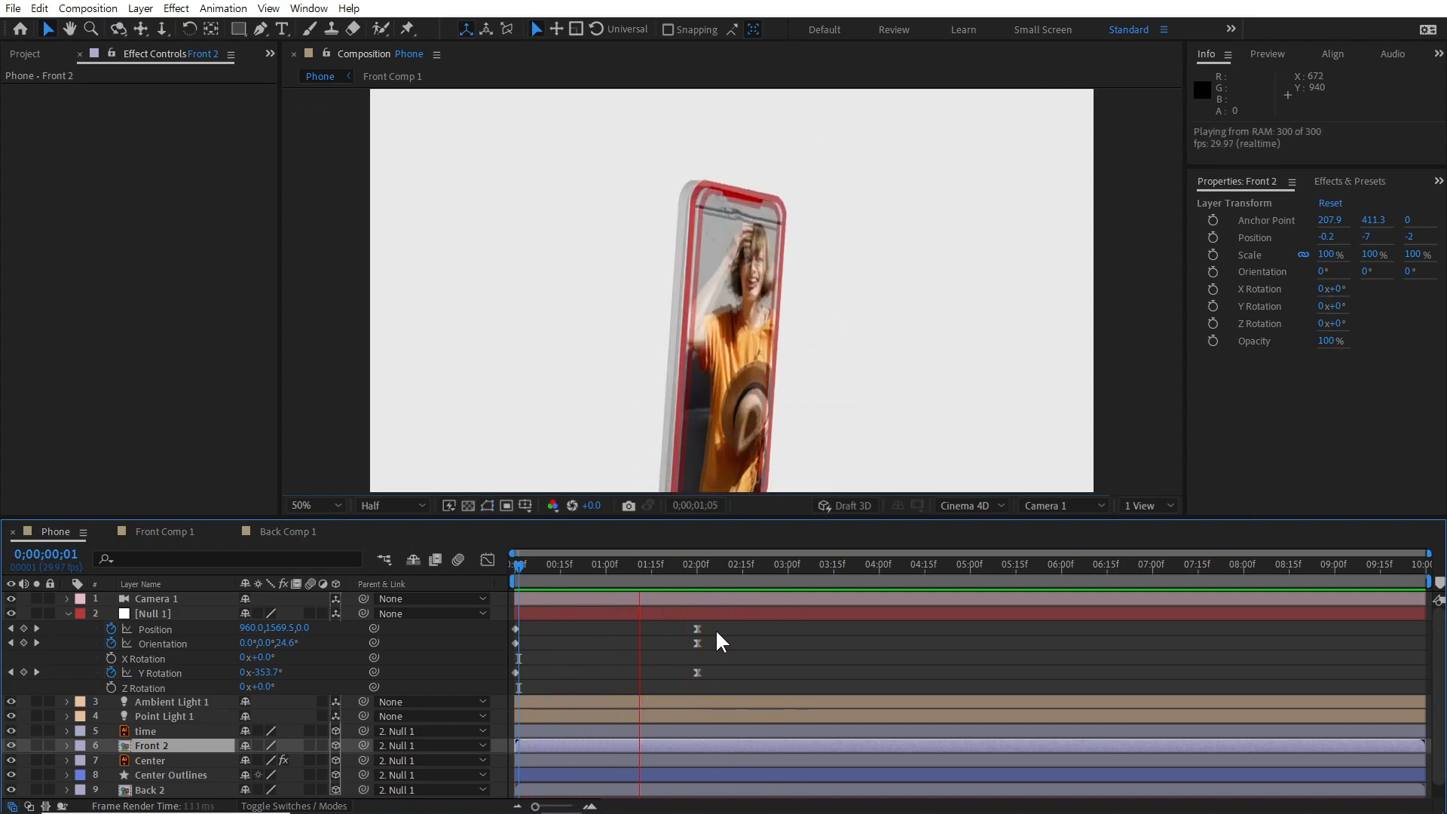
key("space")
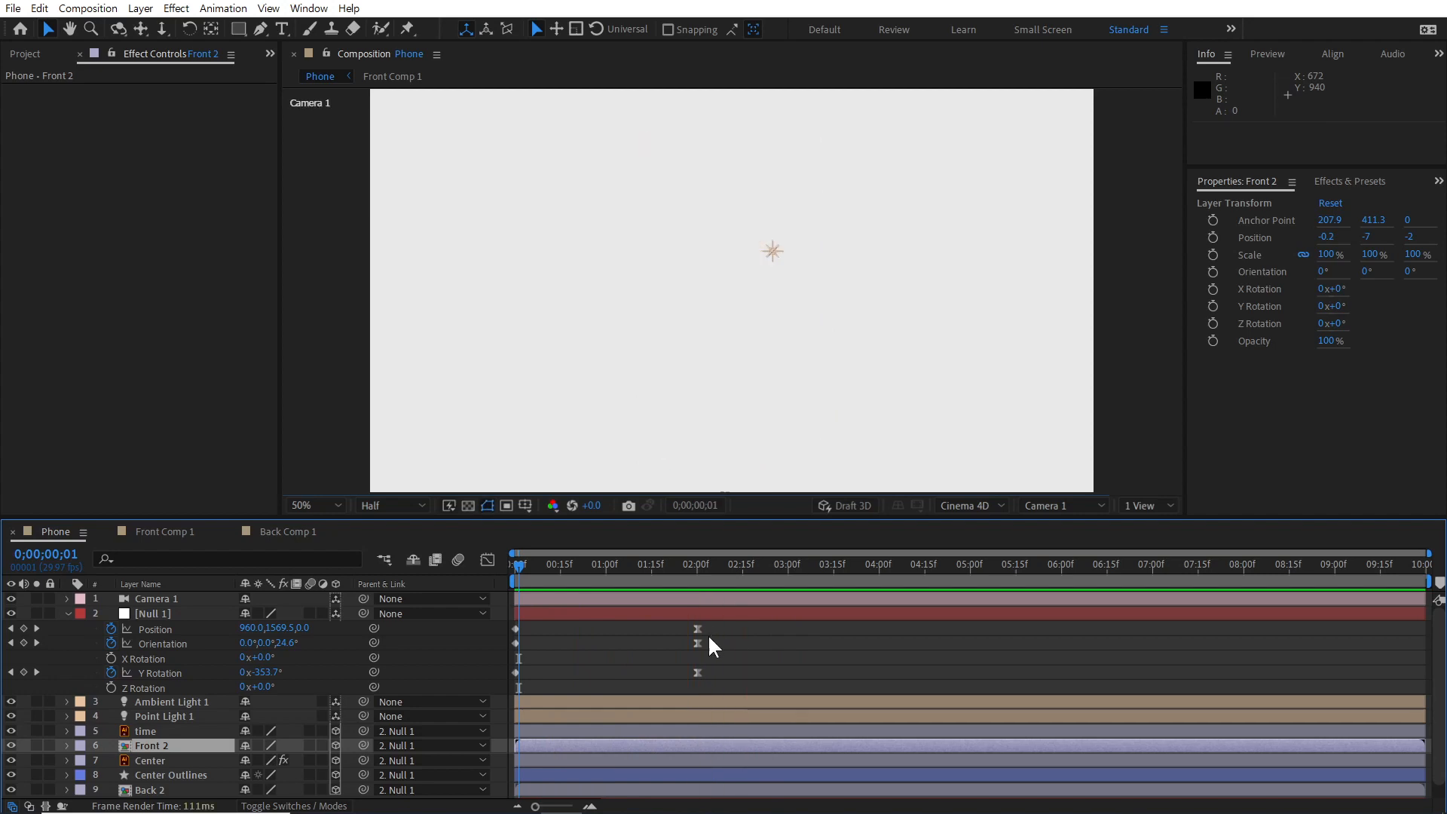
left_click_drag(634, 564, 655, 566)
left_click(756, 632)
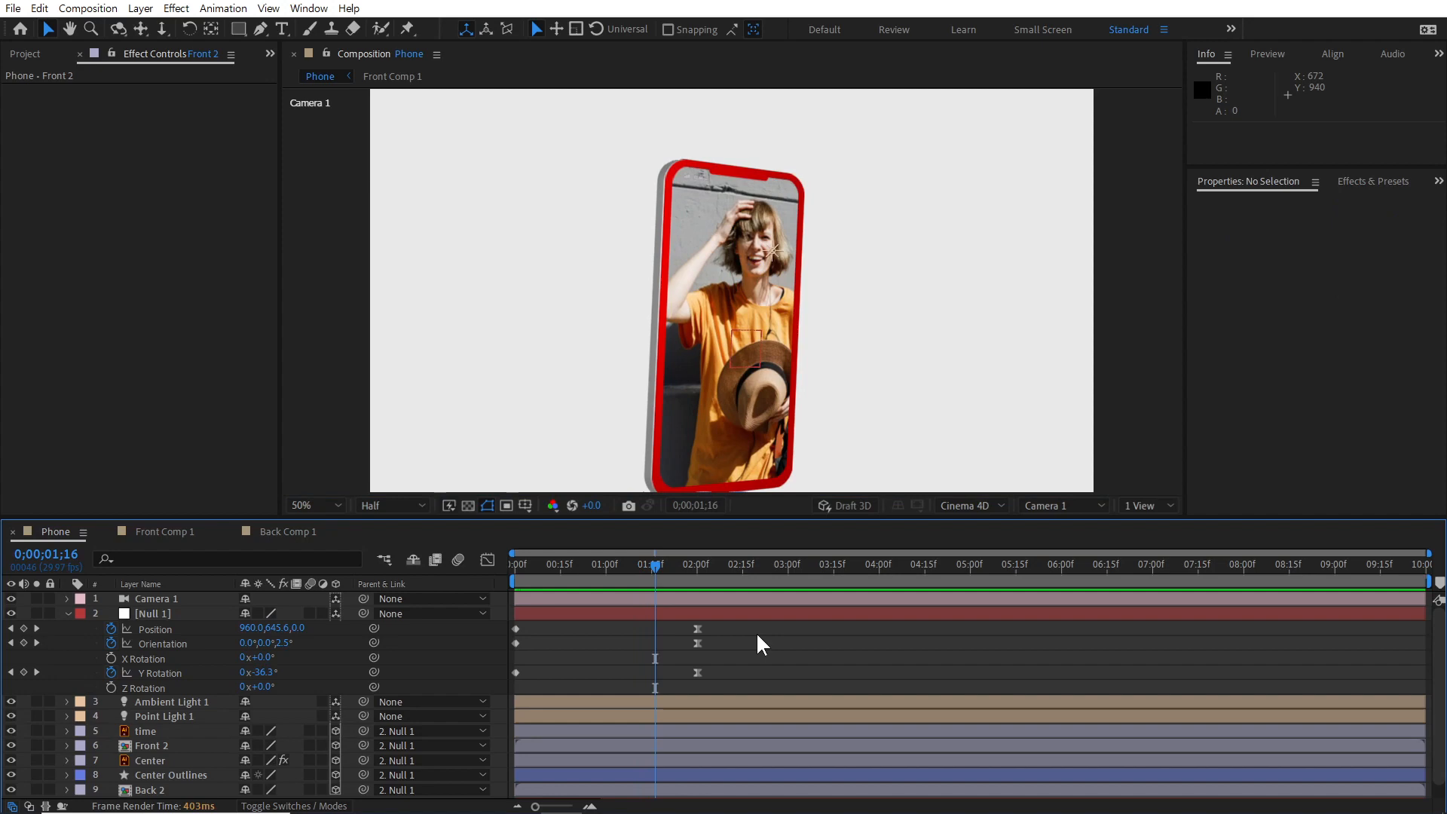